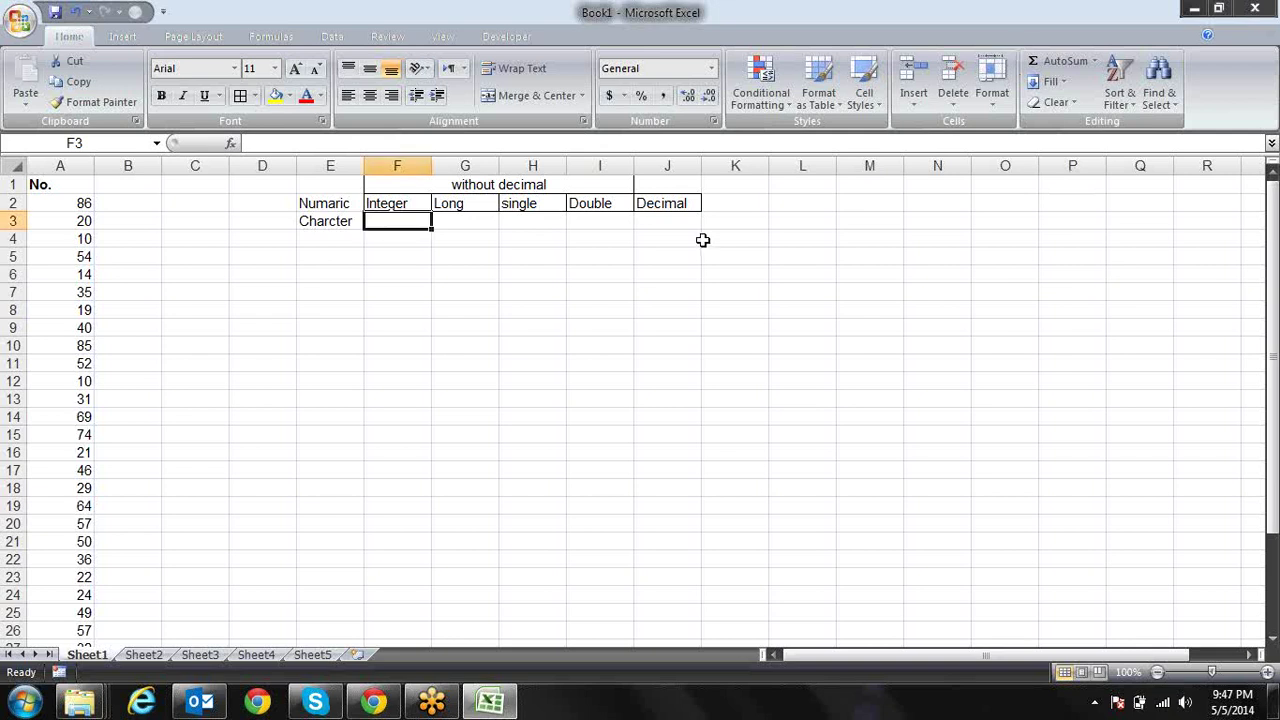
# Enter 'String' in F3 of the data-type table and remove a stray 'char' from G3
pyautogui.write('Str')
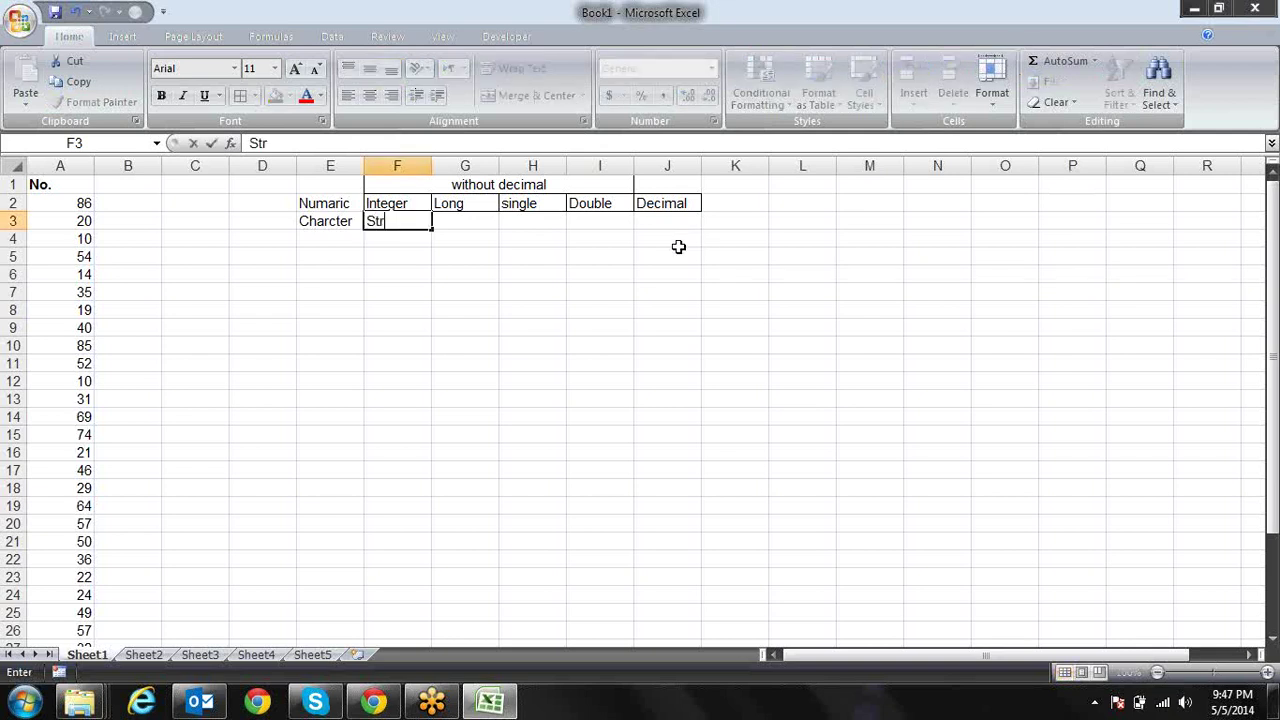
pyautogui.write('ing')
pyautogui.press('Return')
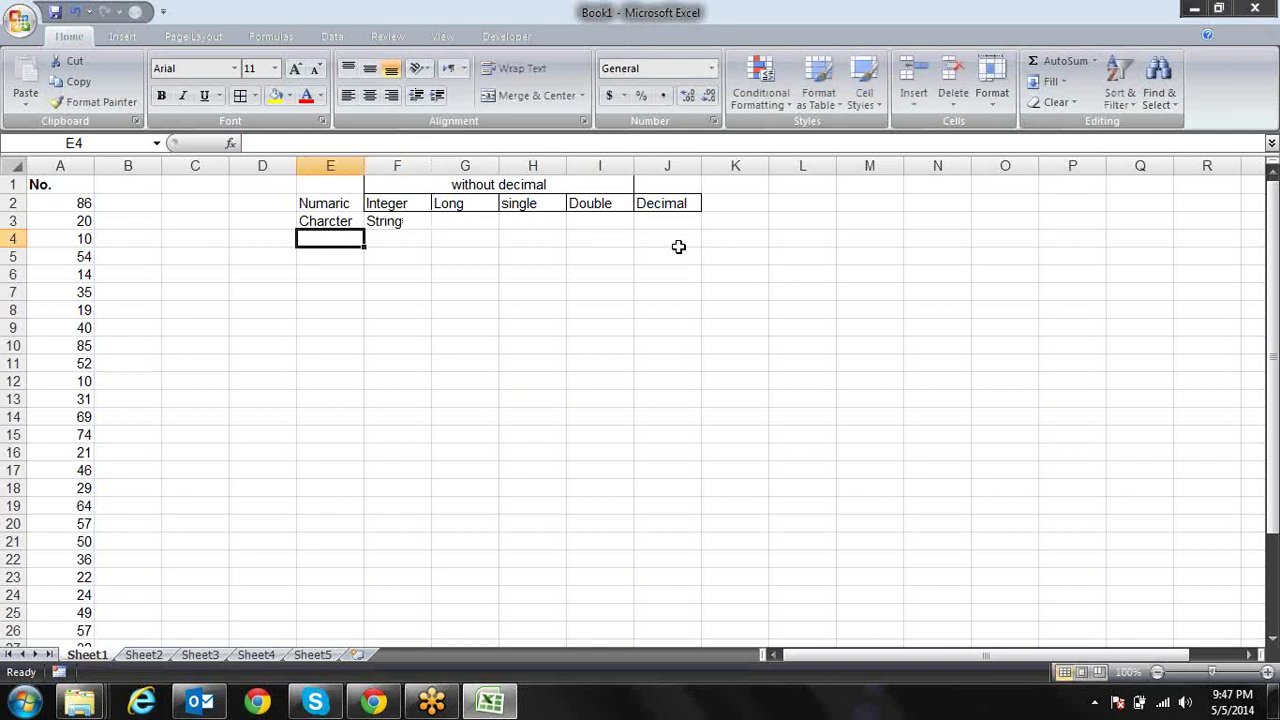
pyautogui.press('Up')
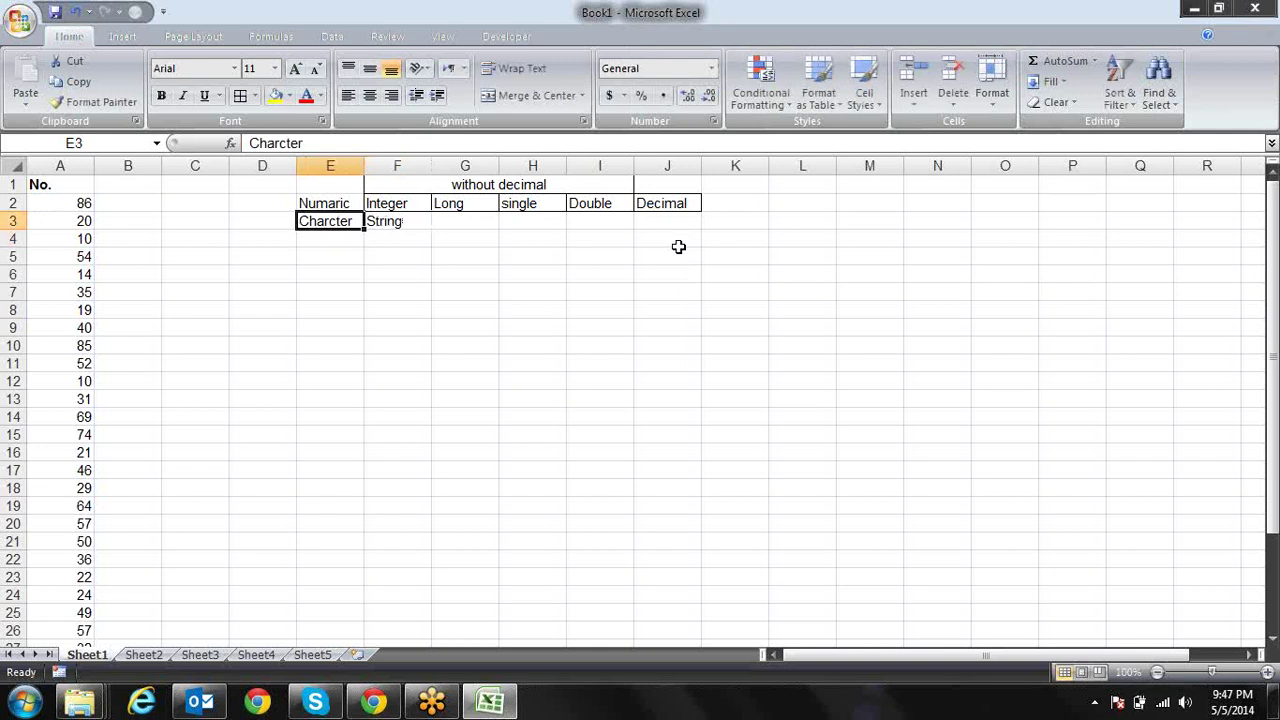
pyautogui.press('Right')
pyautogui.press('Right')
pyautogui.write('char')
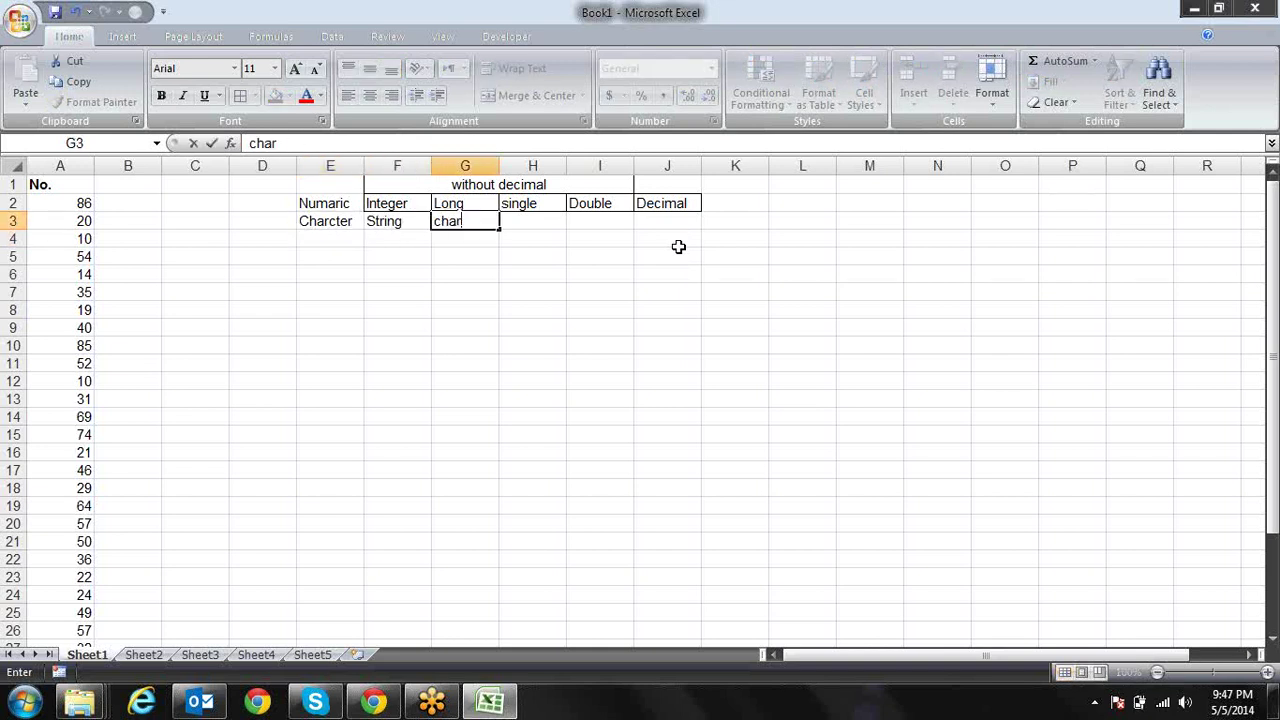
pyautogui.press('Return')
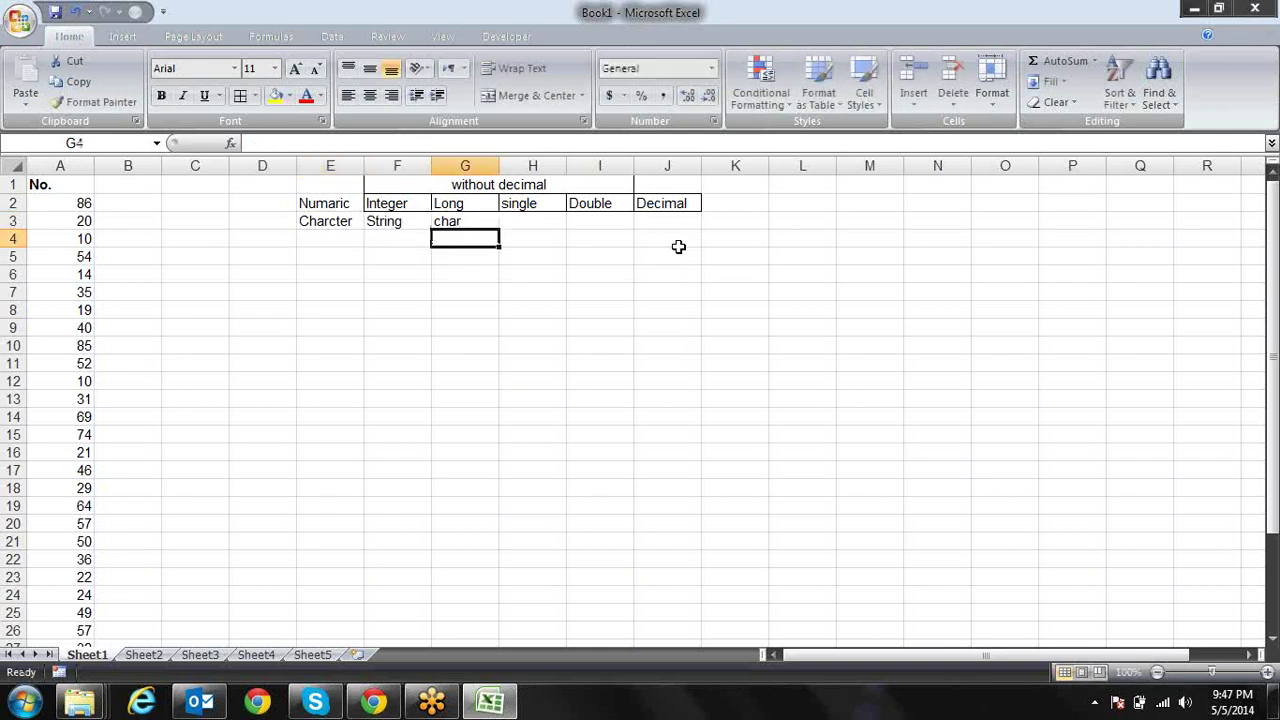
pyautogui.press('Up')
pyautogui.press('Delete')
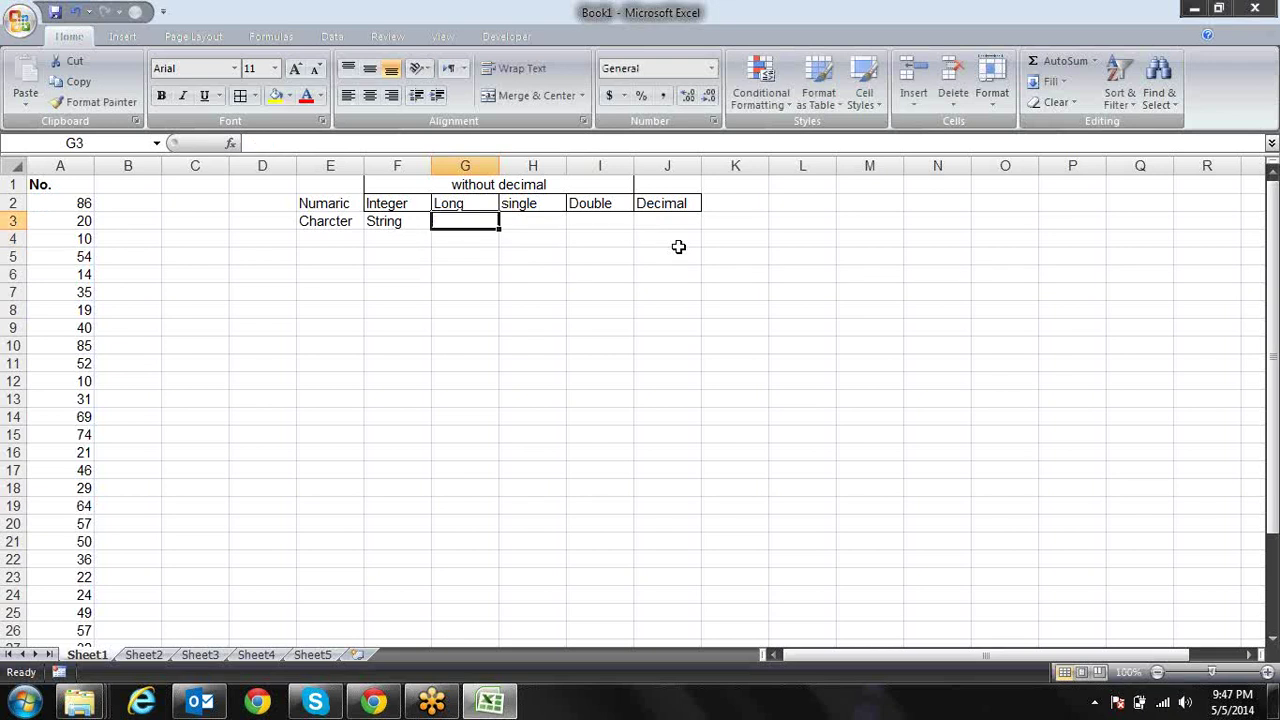
pyautogui.press('Left')
pyautogui.press('Down')
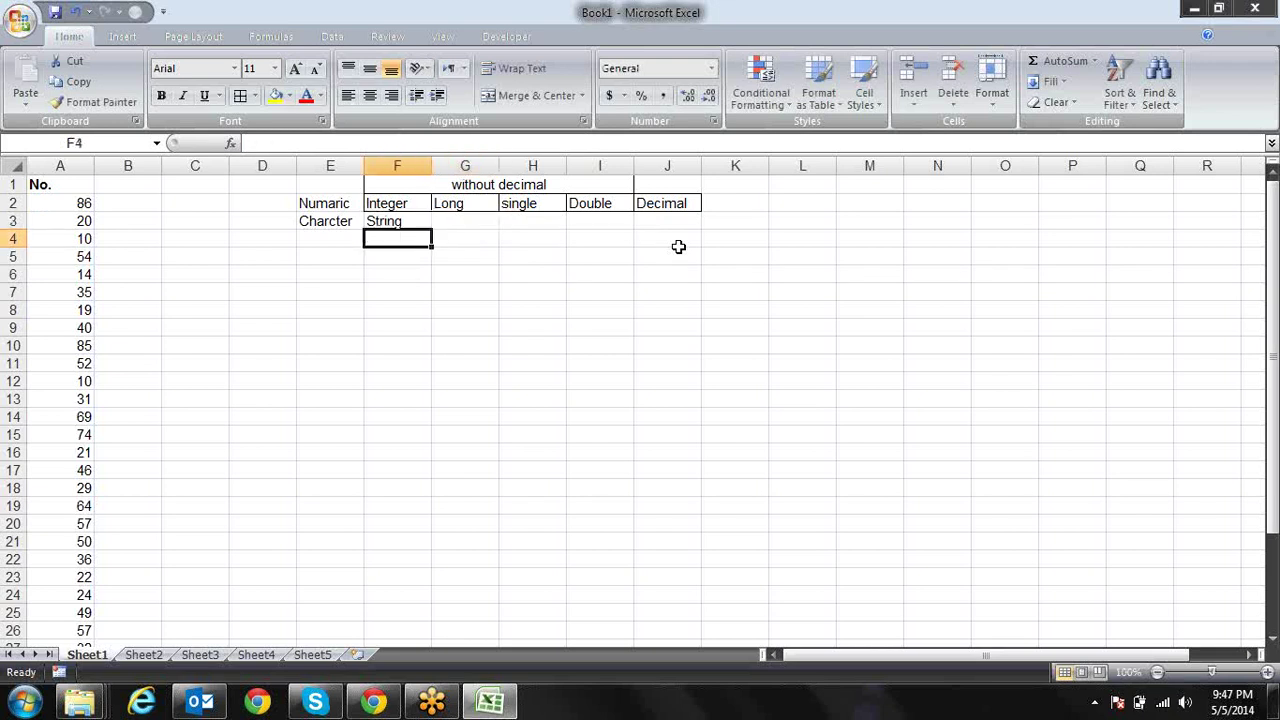
pyautogui.press('Left')
pyautogui.press('Up')
pyautogui.press('Up')
pyautogui.press('Down')
pyautogui.press('Down')
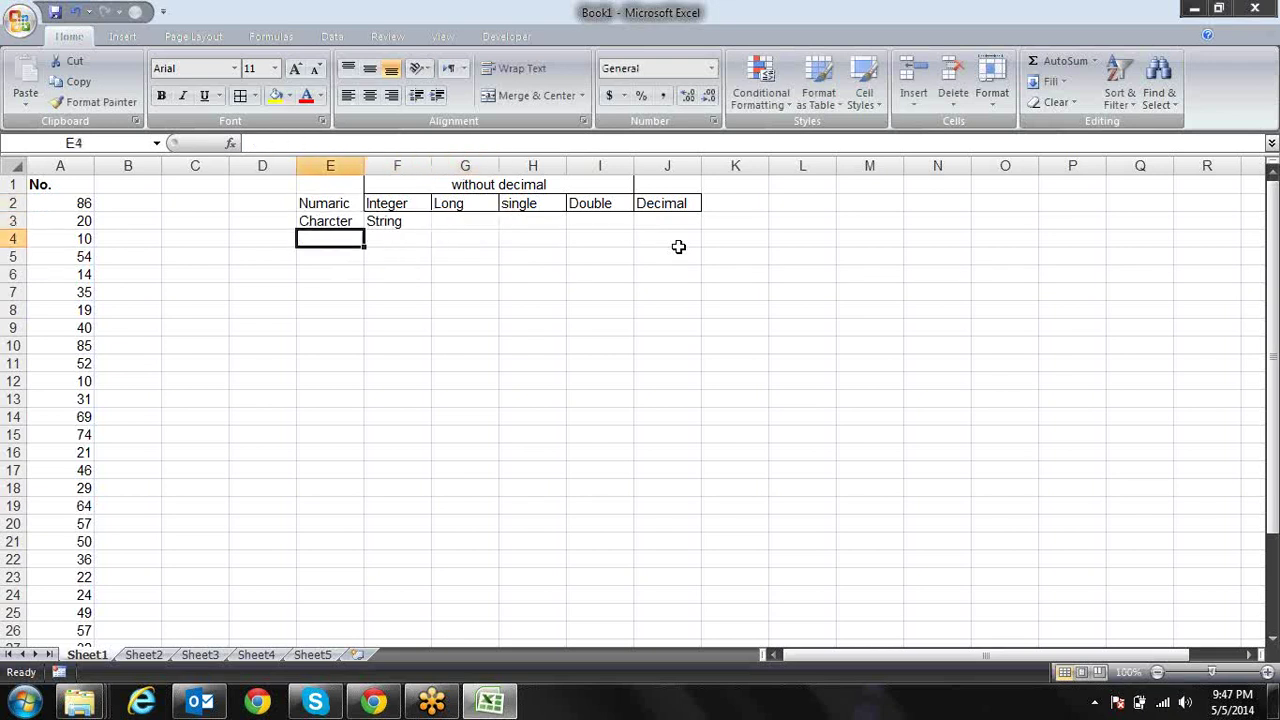
# Fill in 'Date' in E4 and F4, and 'Currency' in E5 and F5
pyautogui.write('Date')
pyautogui.press('Return')
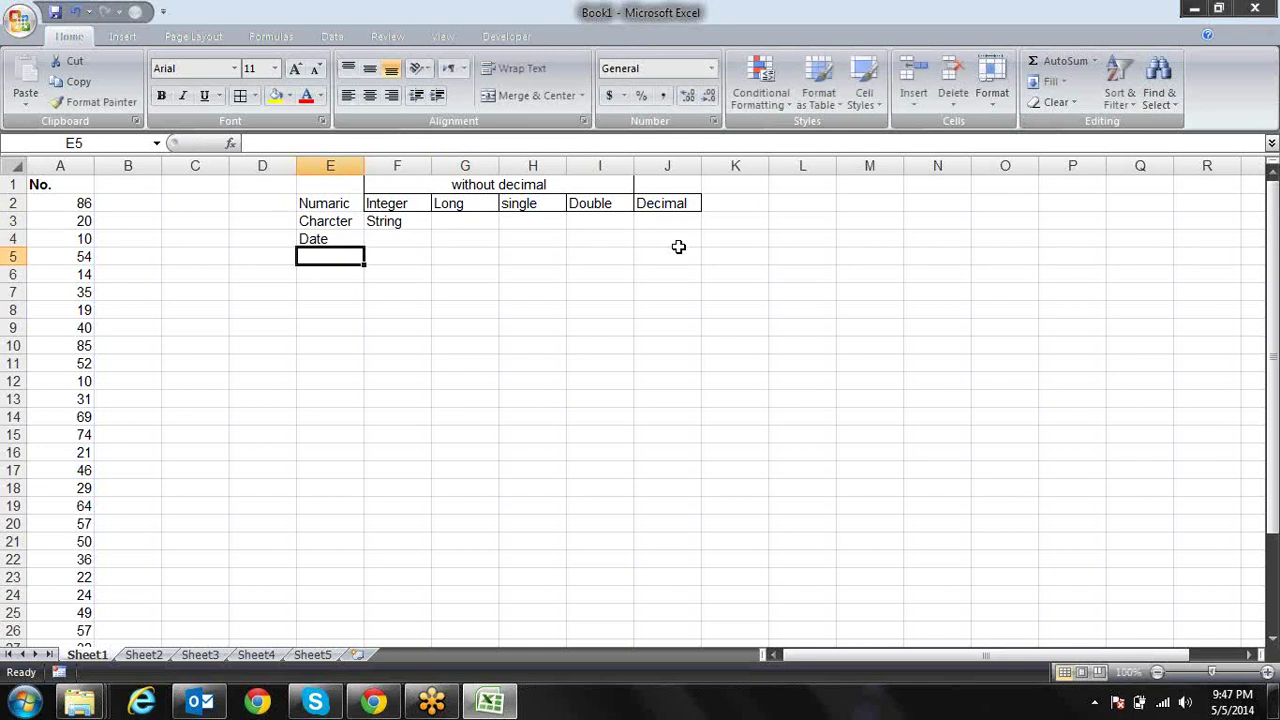
pyautogui.press('Up')
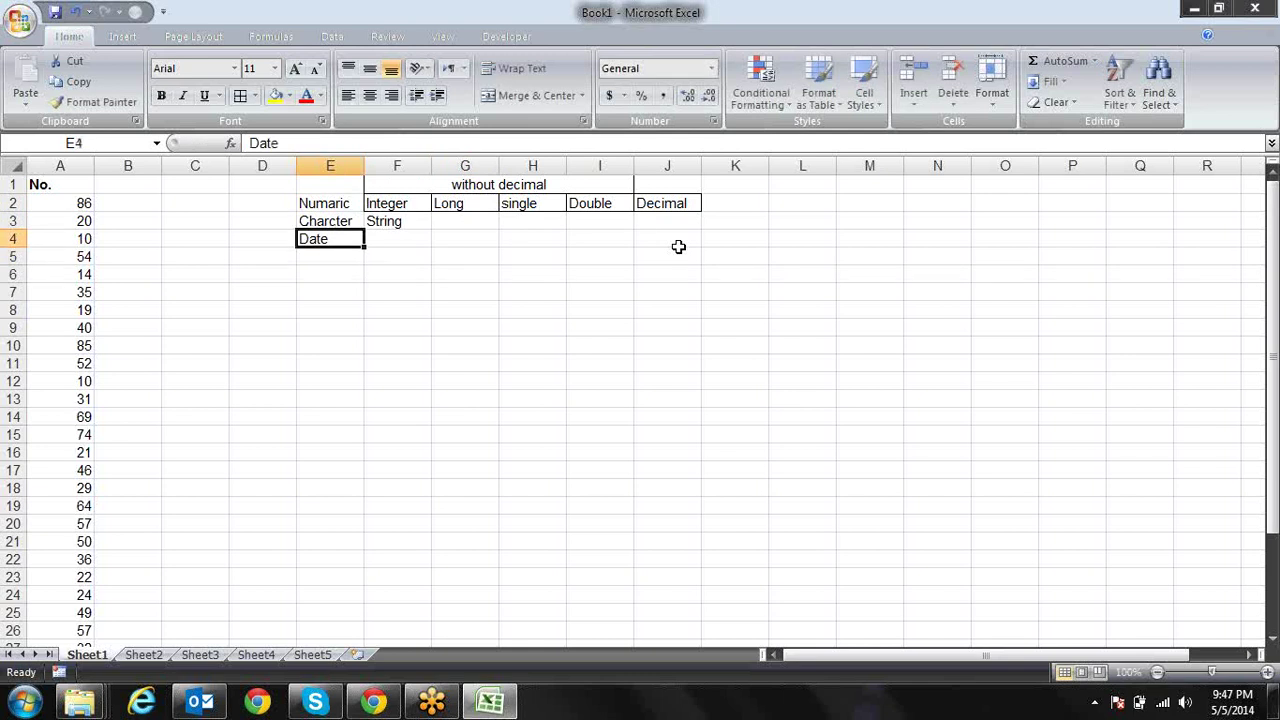
pyautogui.press('Down')
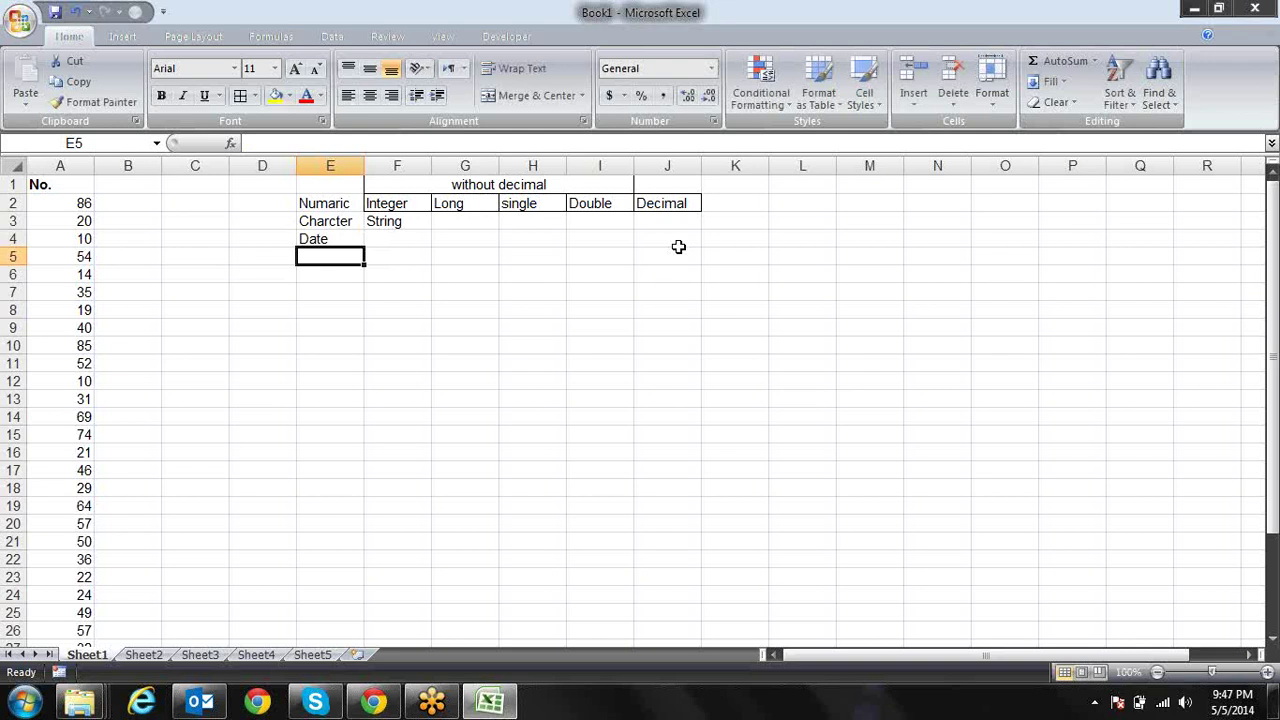
pyautogui.press('Up')
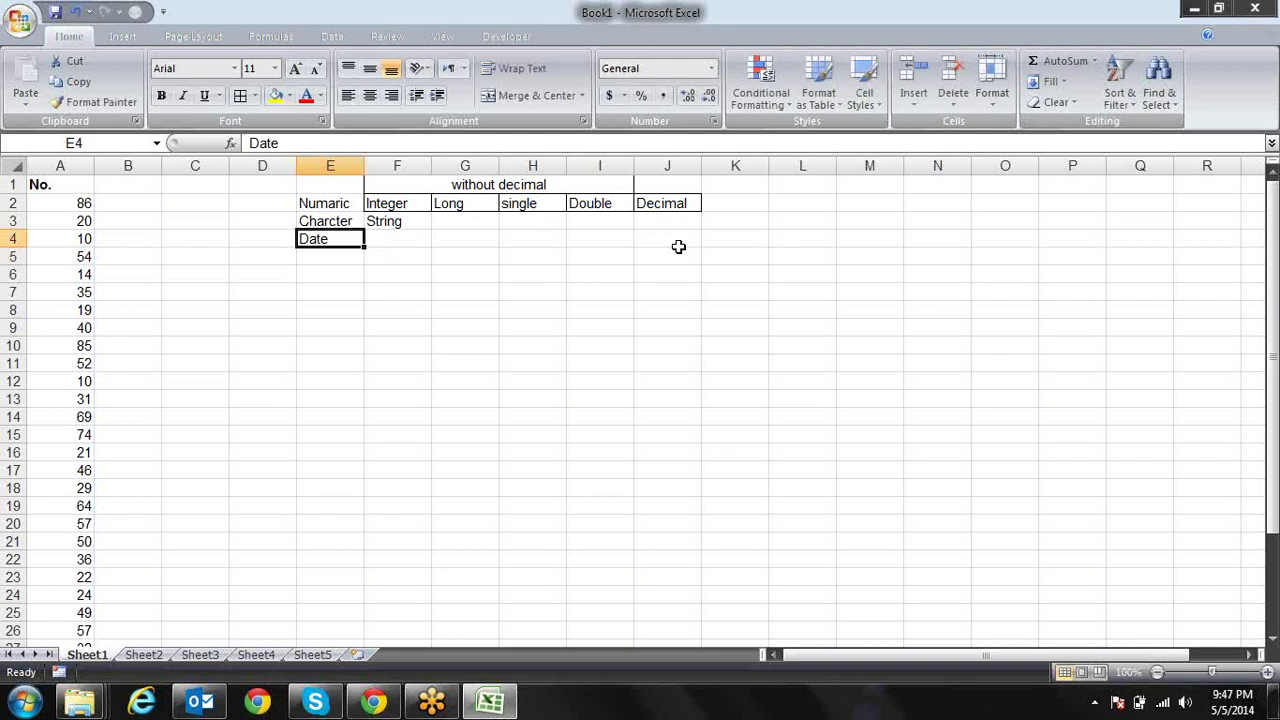
pyautogui.press('Right')
pyautogui.write('Date')
pyautogui.press('Return')
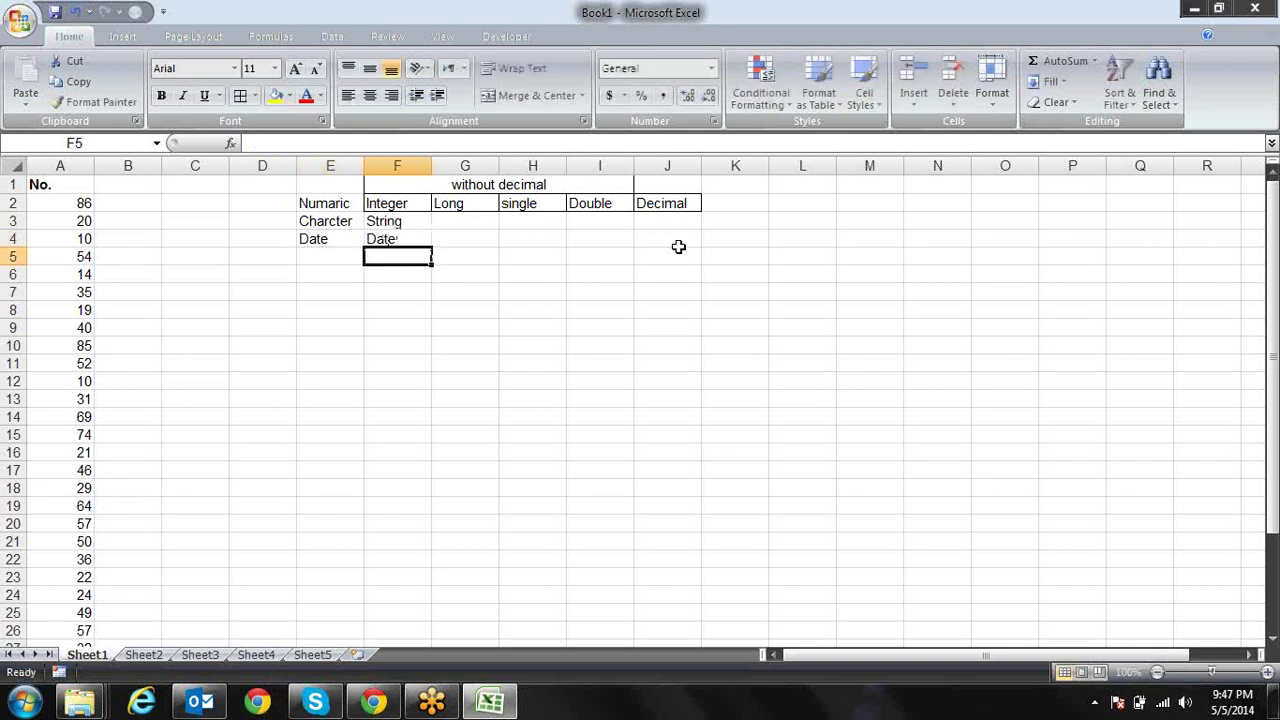
pyautogui.press('Left')
pyautogui.write('C')
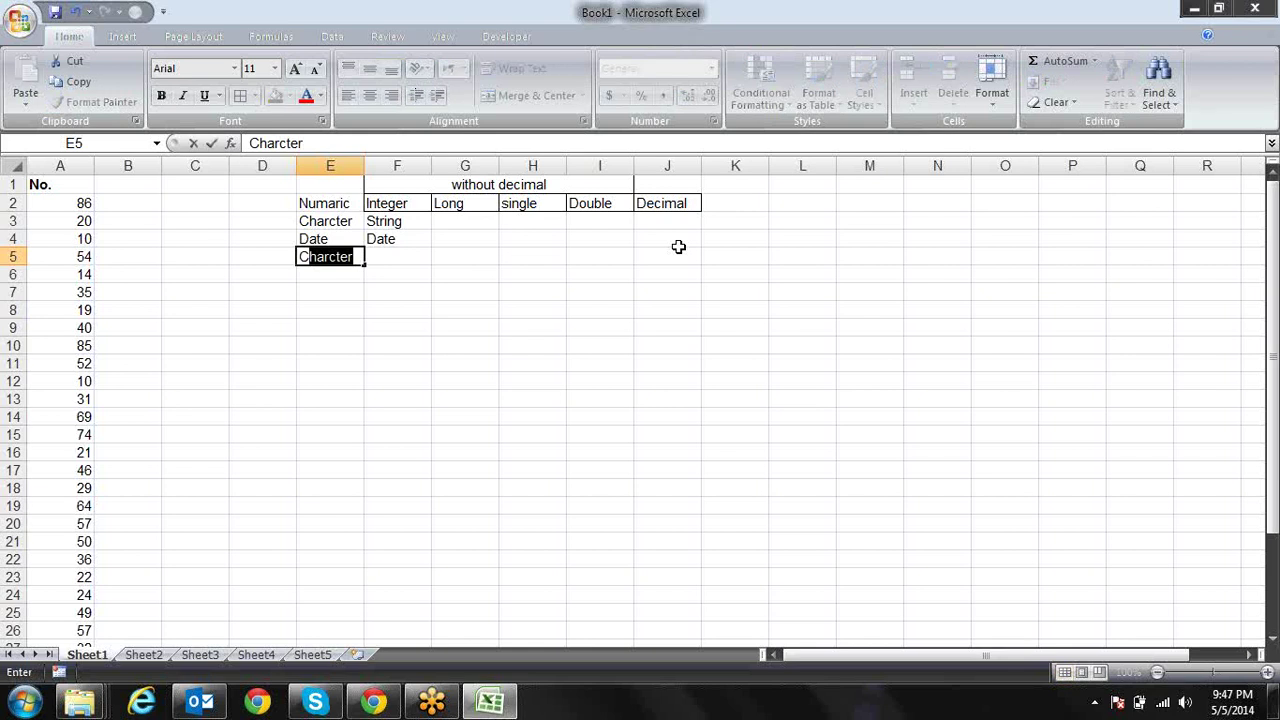
pyautogui.write('urrenc')
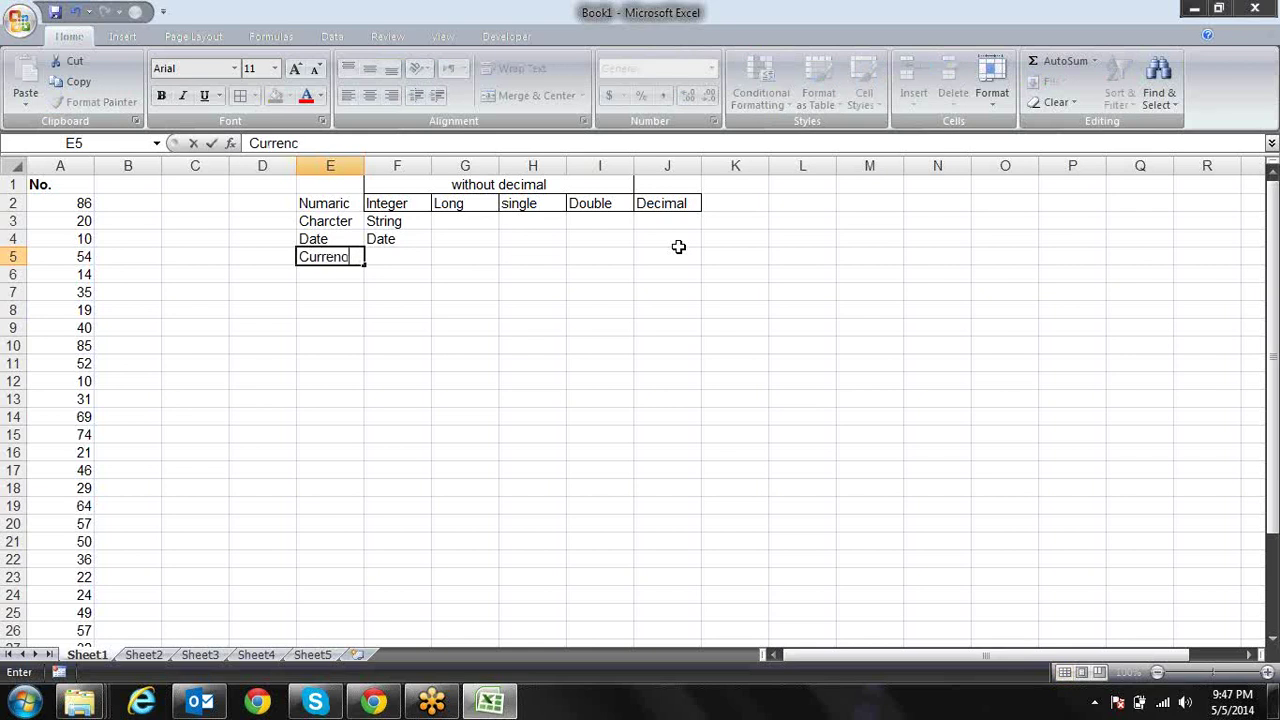
pyautogui.write('y')
pyautogui.press('Right')
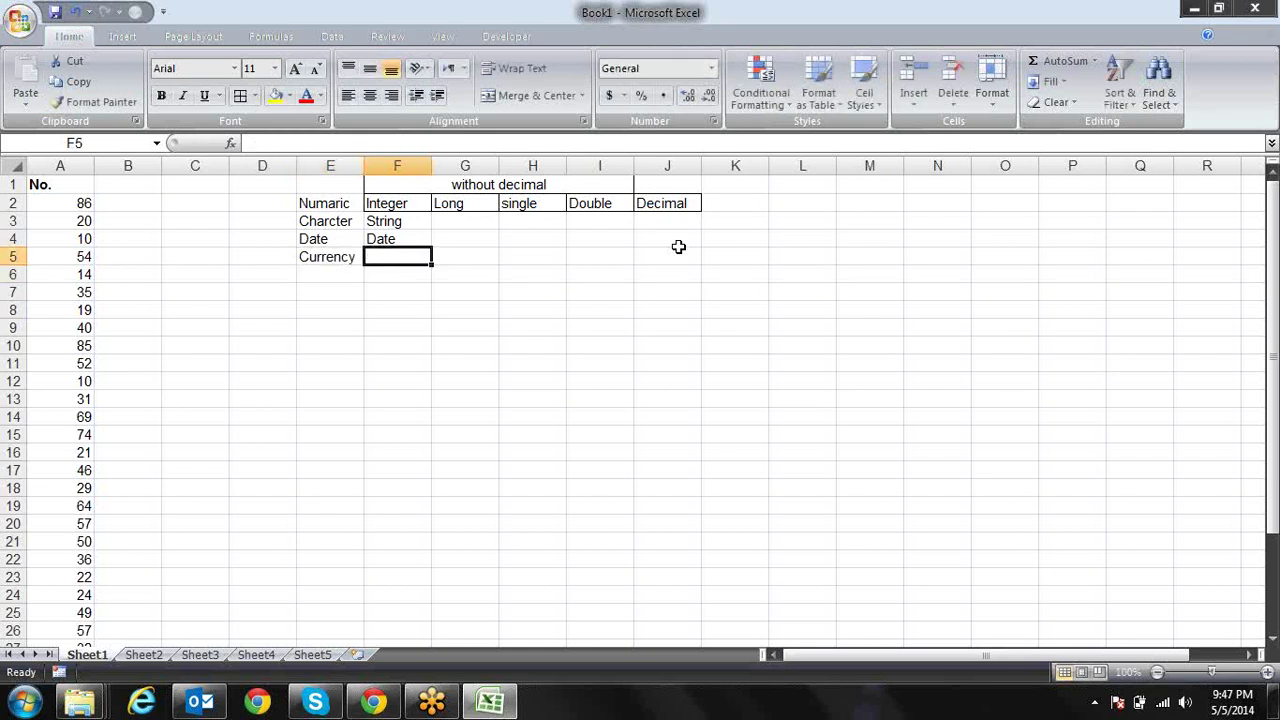
pyautogui.hotkey('ctrl', 'r')
# Select E1:K8 and clear all its contents and formatting
pyautogui.press('Up')
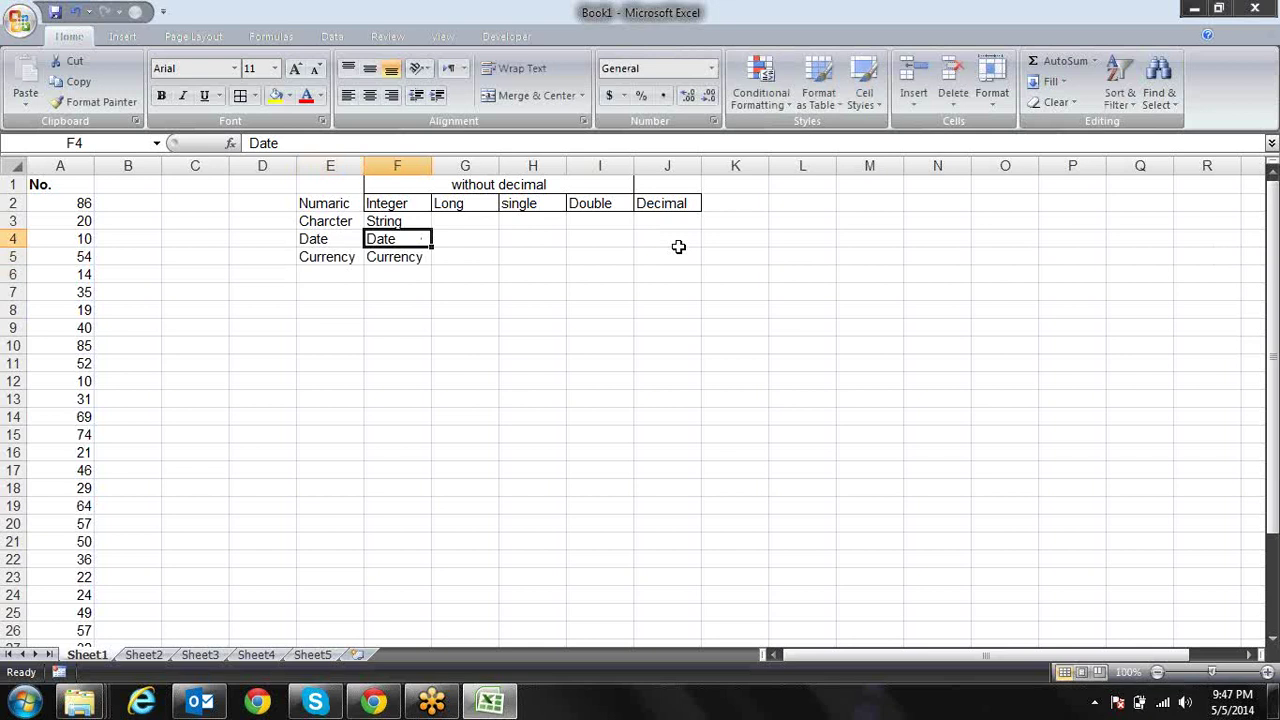
pyautogui.press('Up')
pyautogui.press('Up')
pyautogui.press('Up')
pyautogui.press('Left')
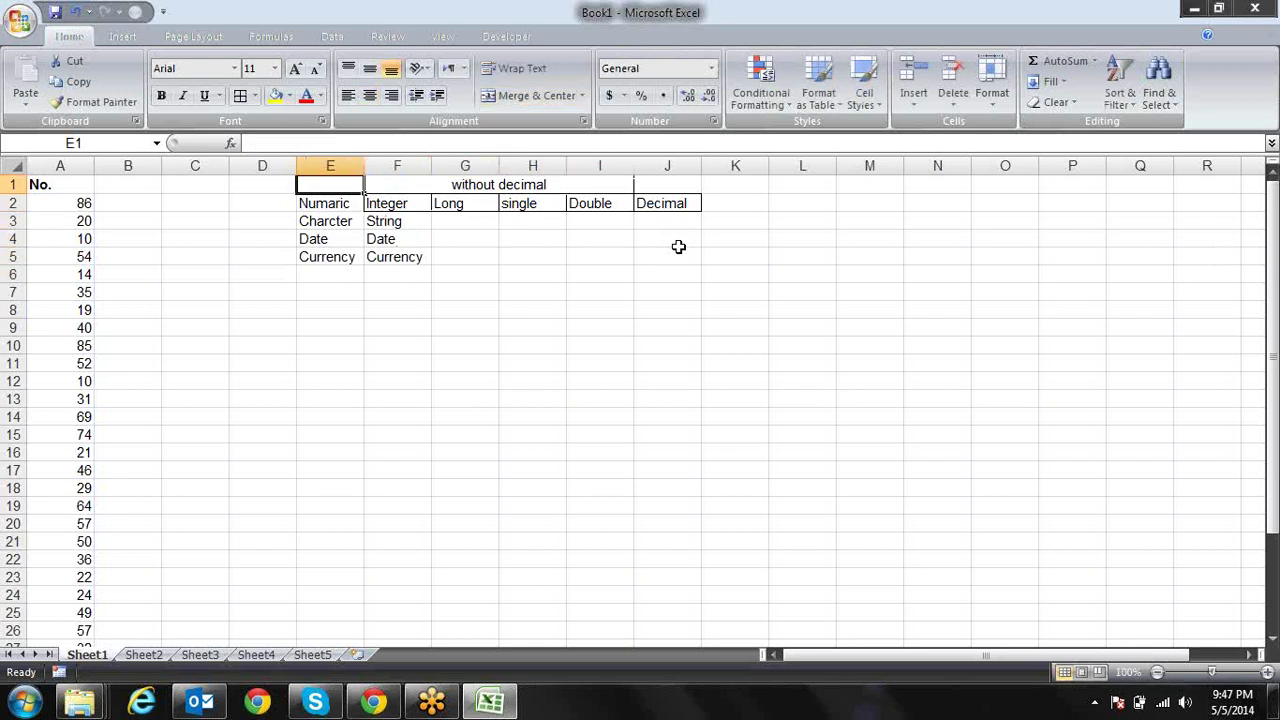
pyautogui.hotkey('shift', 'Right')
pyautogui.hotkey('shift', 'Right')
pyautogui.hotkey('shift', 'Right')
pyautogui.hotkey('shift', 'Down')
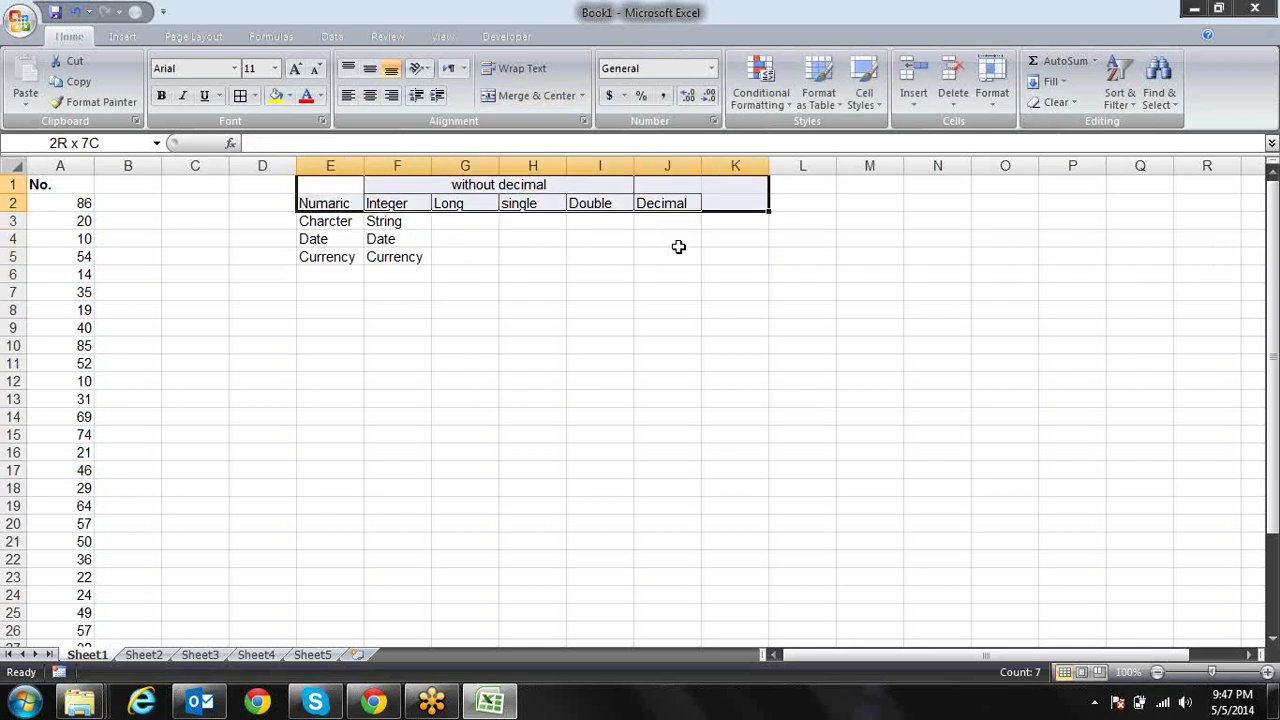
pyautogui.hotkey('shift', 'Down')
pyautogui.hotkey('shift', 'Down')
pyautogui.hotkey('shift', 'Down')
pyautogui.hotkey('alt', 'e')
pyautogui.press('a')
pyautogui.press('a')
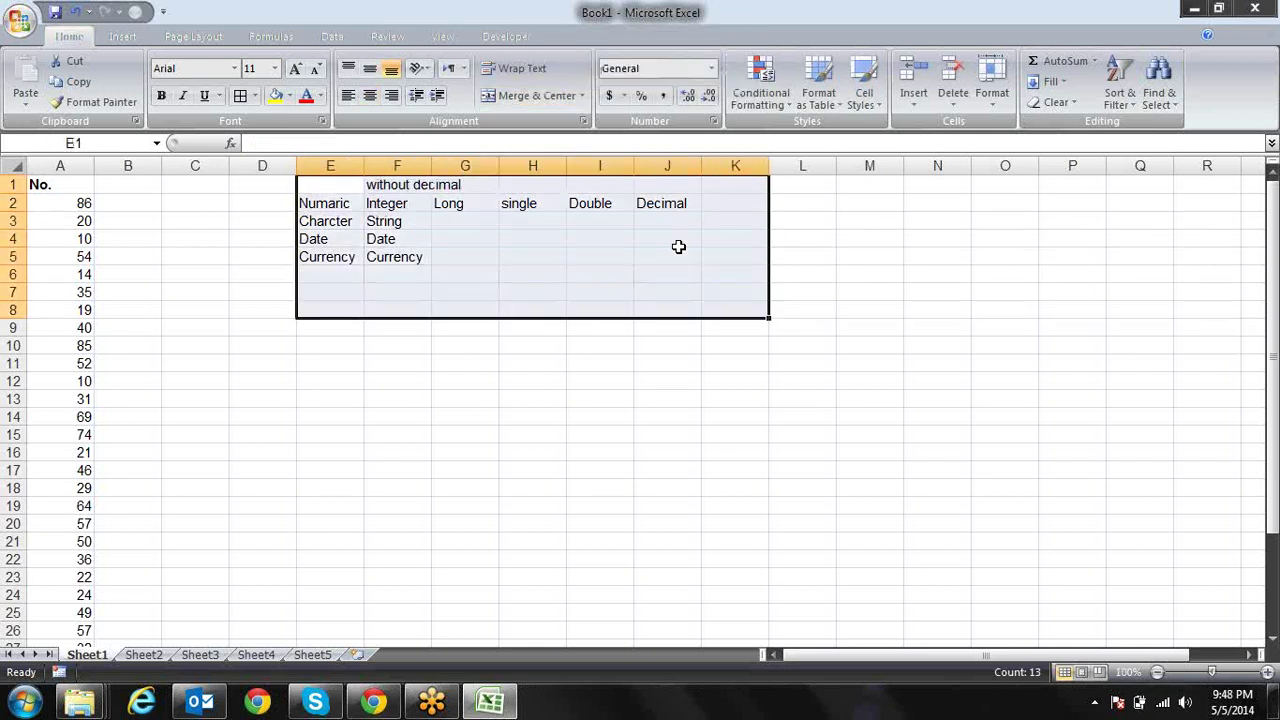
pyautogui.press('Left')
pyautogui.press('Left')
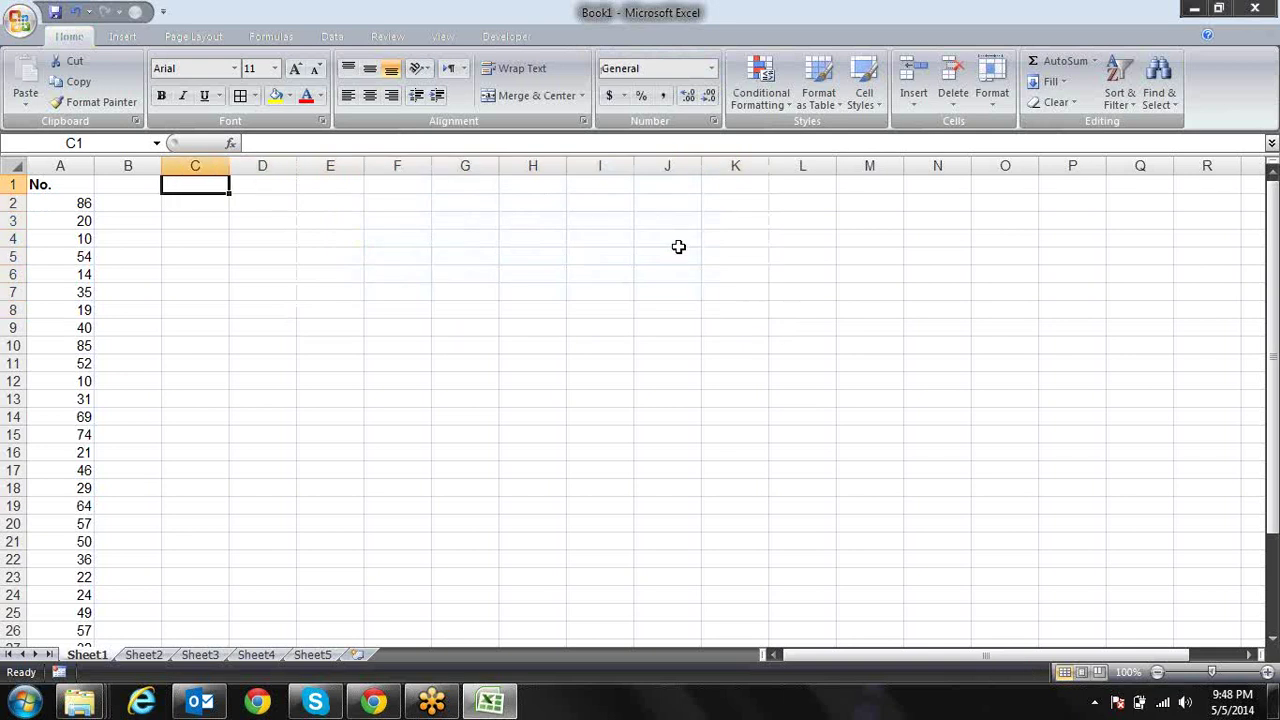
pyautogui.press('Right')
pyautogui.press('Right')
pyautogui.press('Left')
pyautogui.press('Left')
pyautogui.press('Left')
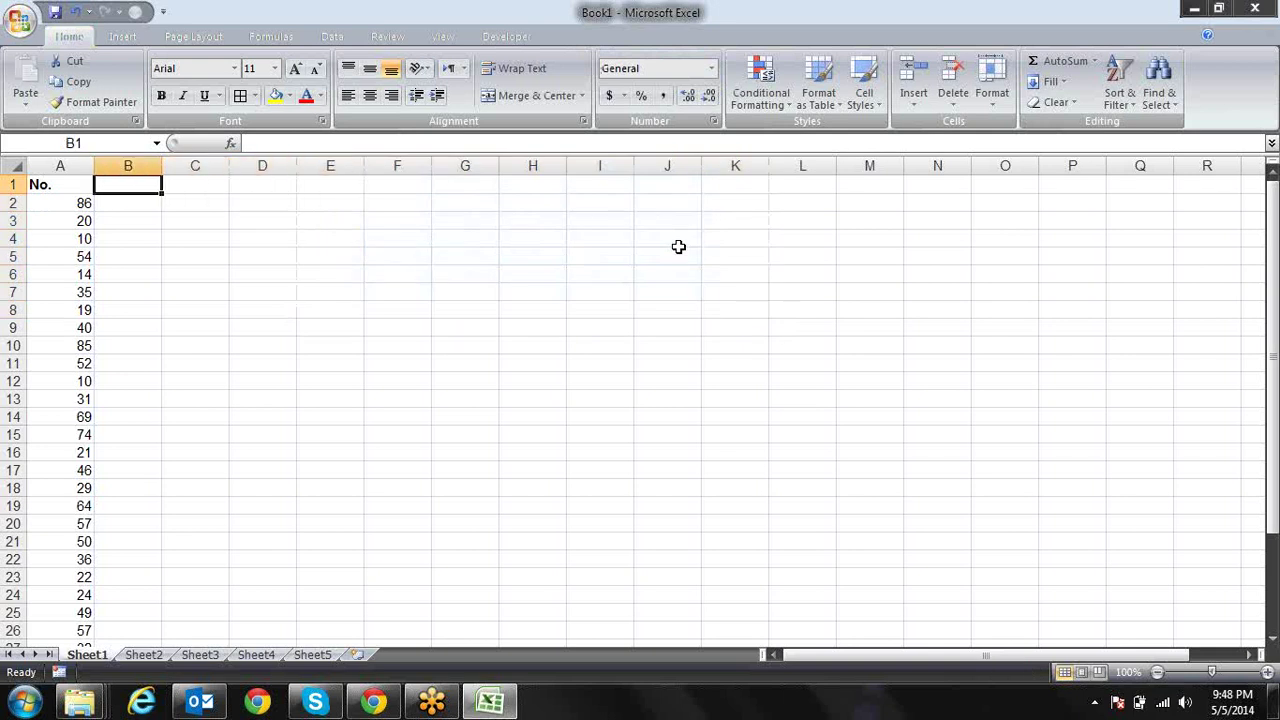
pyautogui.press('Left')
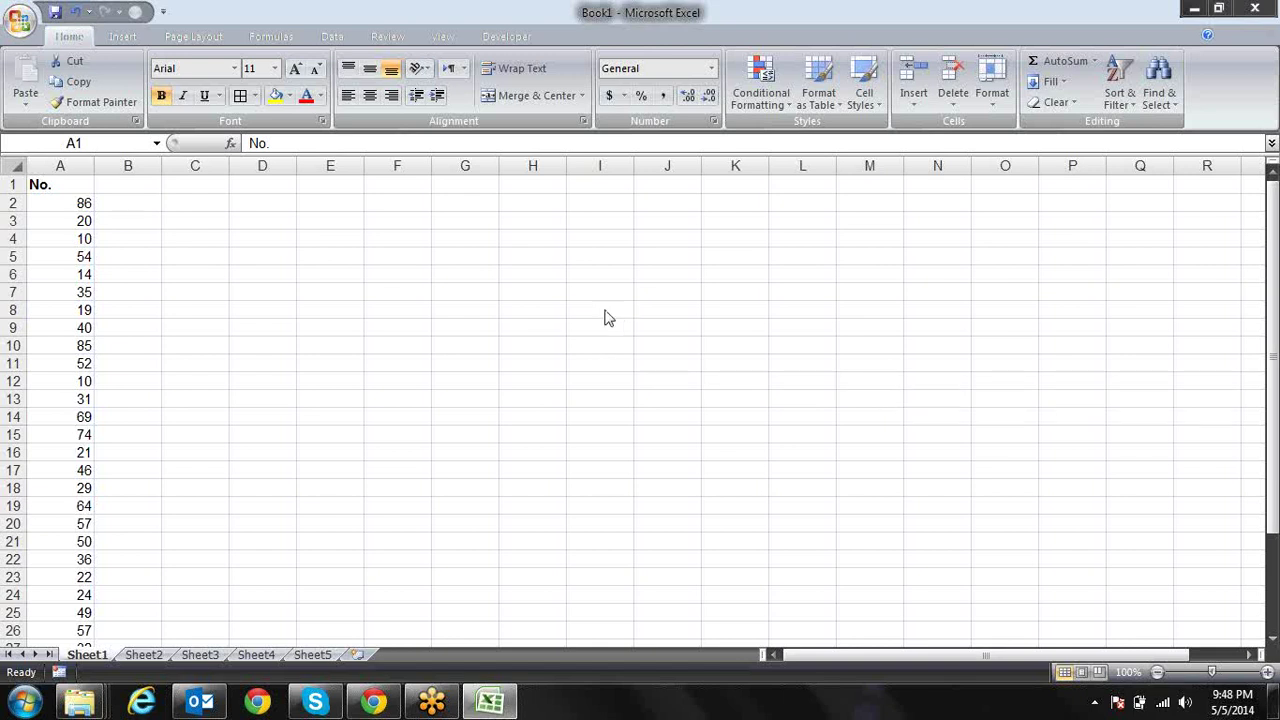
# Open the Visual Basic Editor and insert a new module into Book1
pyautogui.click(238, 200)
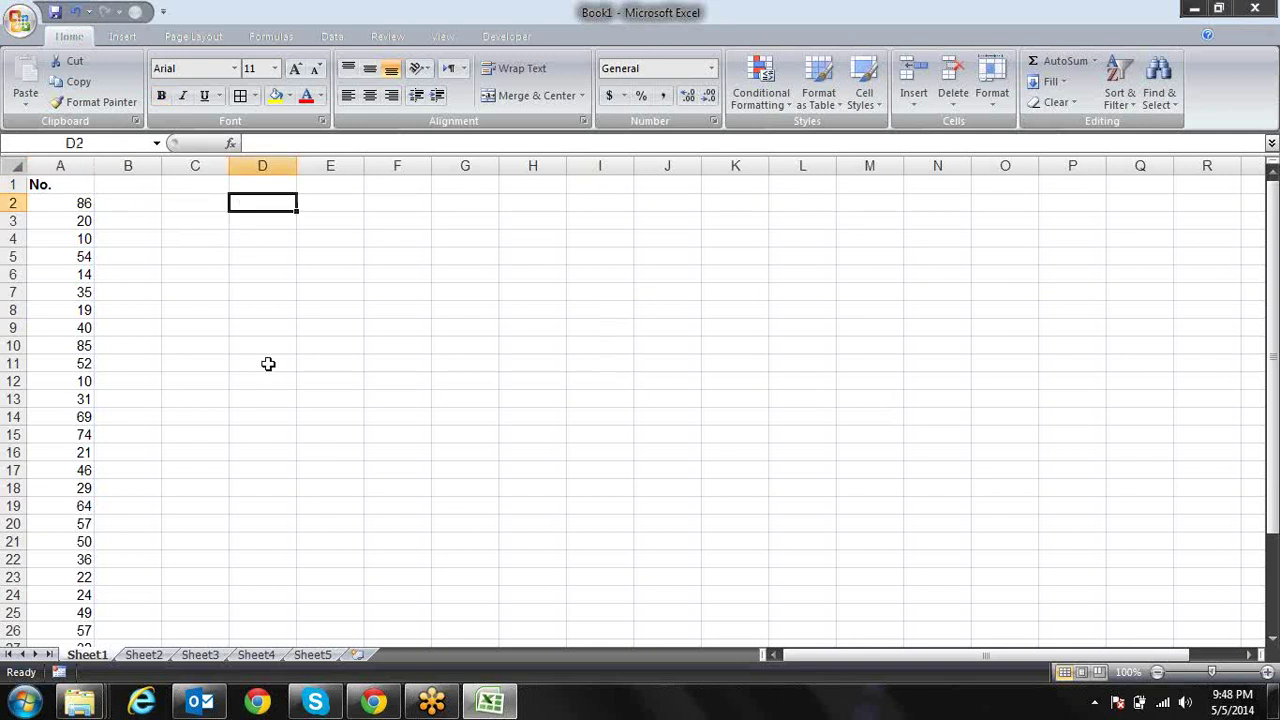
pyautogui.hotkey('alt', '=')
pyautogui.press('Escape')
pyautogui.hotkey('alt', 'F11')
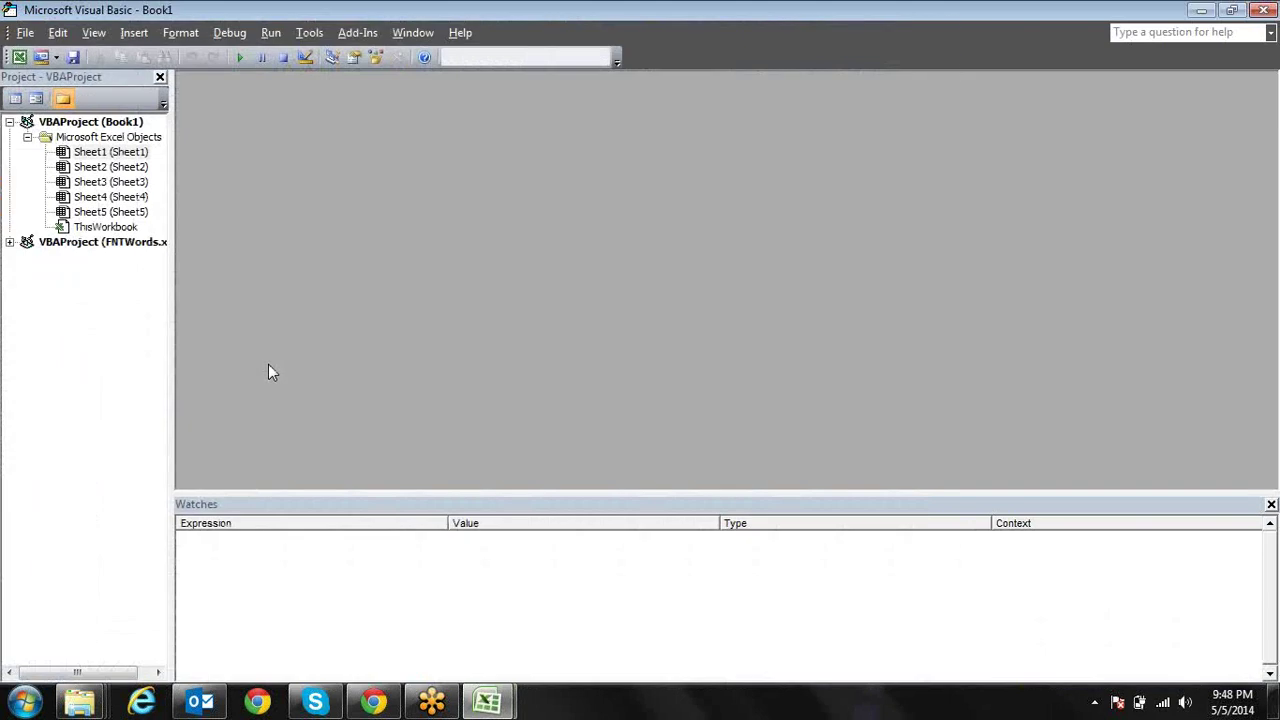
pyautogui.hotkey('alt', 'i')
pyautogui.press('m')
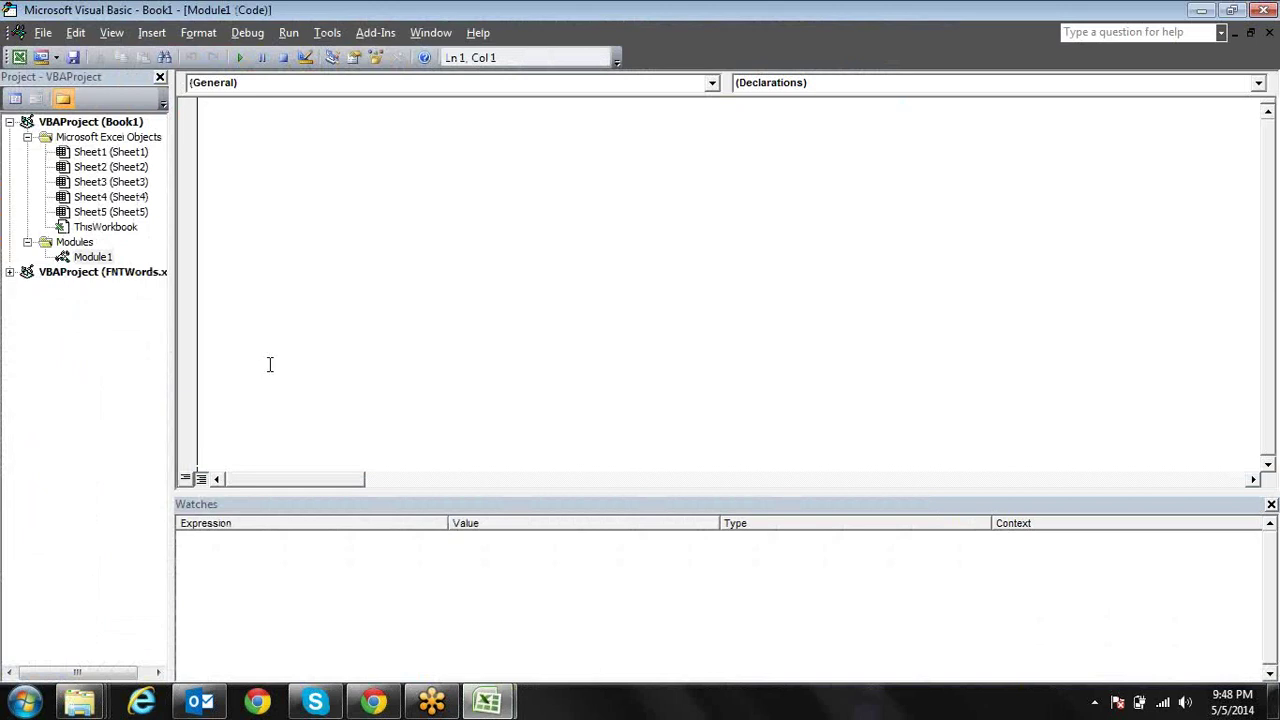
# Type the Sub a() declaration in Module1, dismiss a compile error, and add blank lines inside it
pyautogui.write('sum')
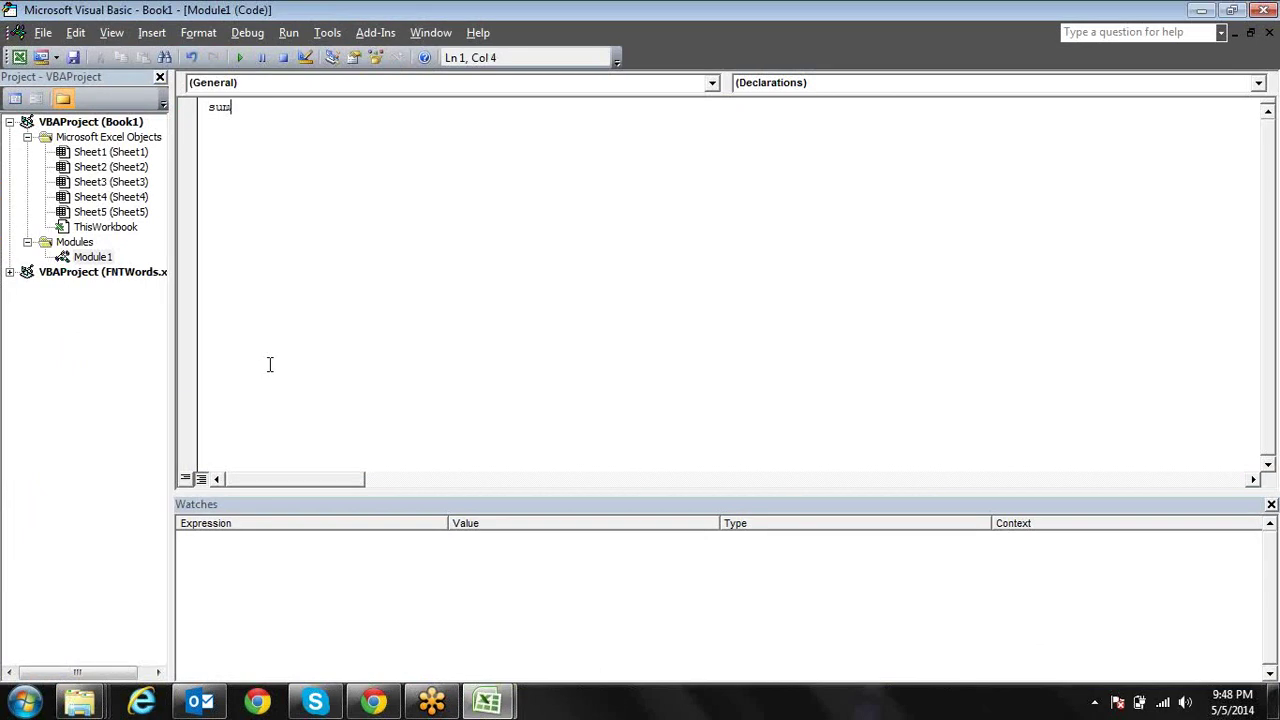
pyautogui.press('BackSpace')
pyautogui.write('b')
pyautogui.click(268, 372)
pyautogui.press('Return')
pyautogui.write('a')
pyautogui.press('Return')
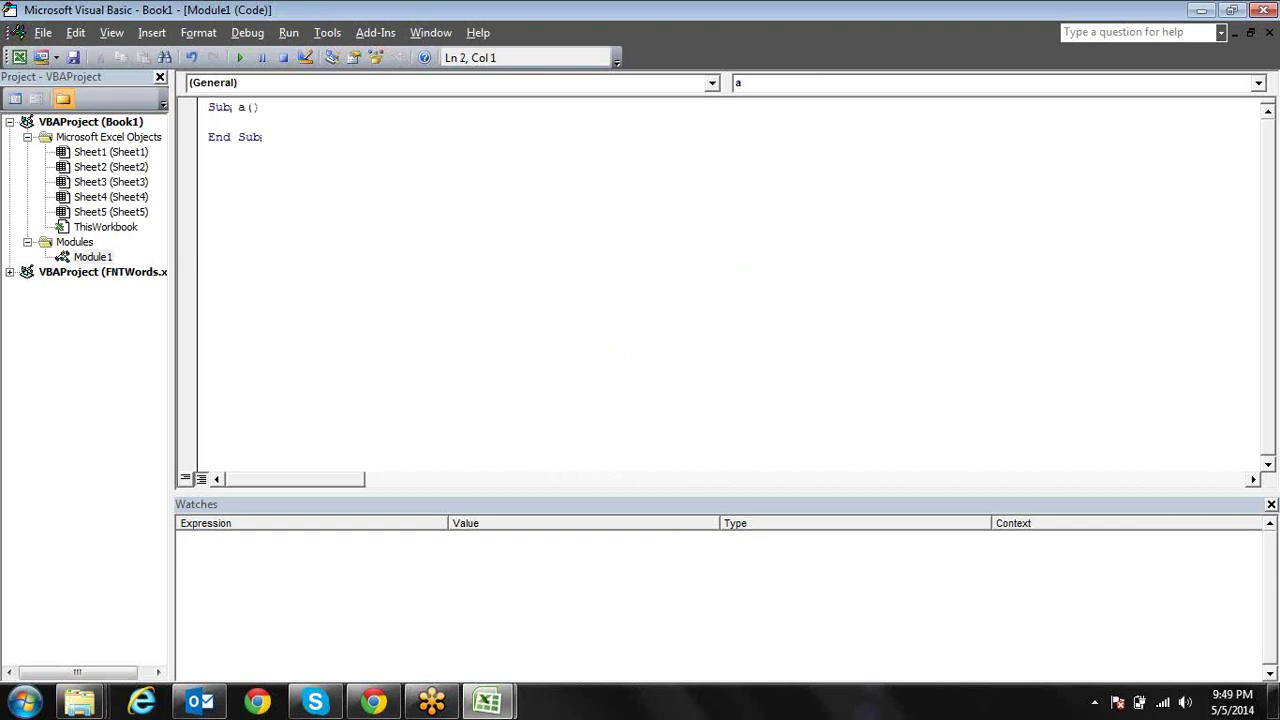
pyautogui.press('Return')
pyautogui.press('Return')
pyautogui.press('Return')
# Type 'Dim i As Integer' on a blank line inside Sub a()
pyautogui.press('Up')
pyautogui.press('Up')
pyautogui.press('Return')
pyautogui.press('Return')
pyautogui.press('Up')
pyautogui.press('Up')
pyautogui.write('dim')
pyautogui.write(' i as')
pyautogui.write(' in')
pyautogui.press('Tab')
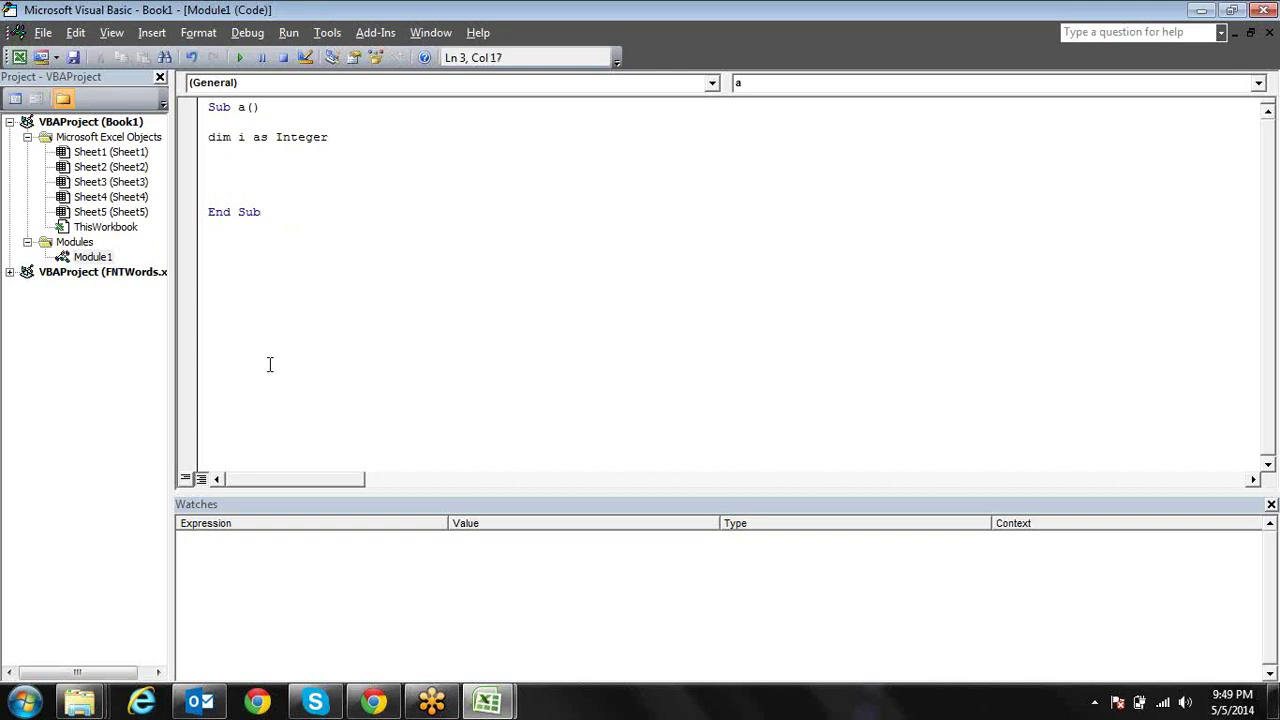
pyautogui.press('Return')
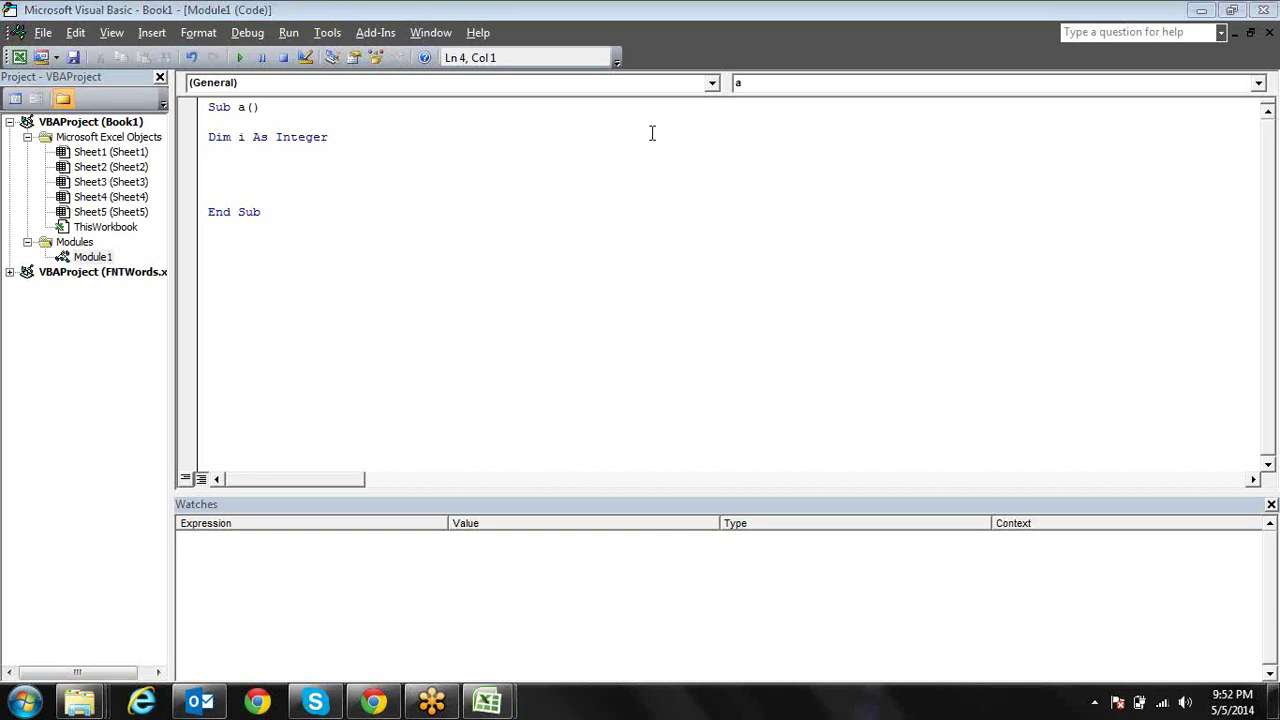
pyautogui.click(651, 133)
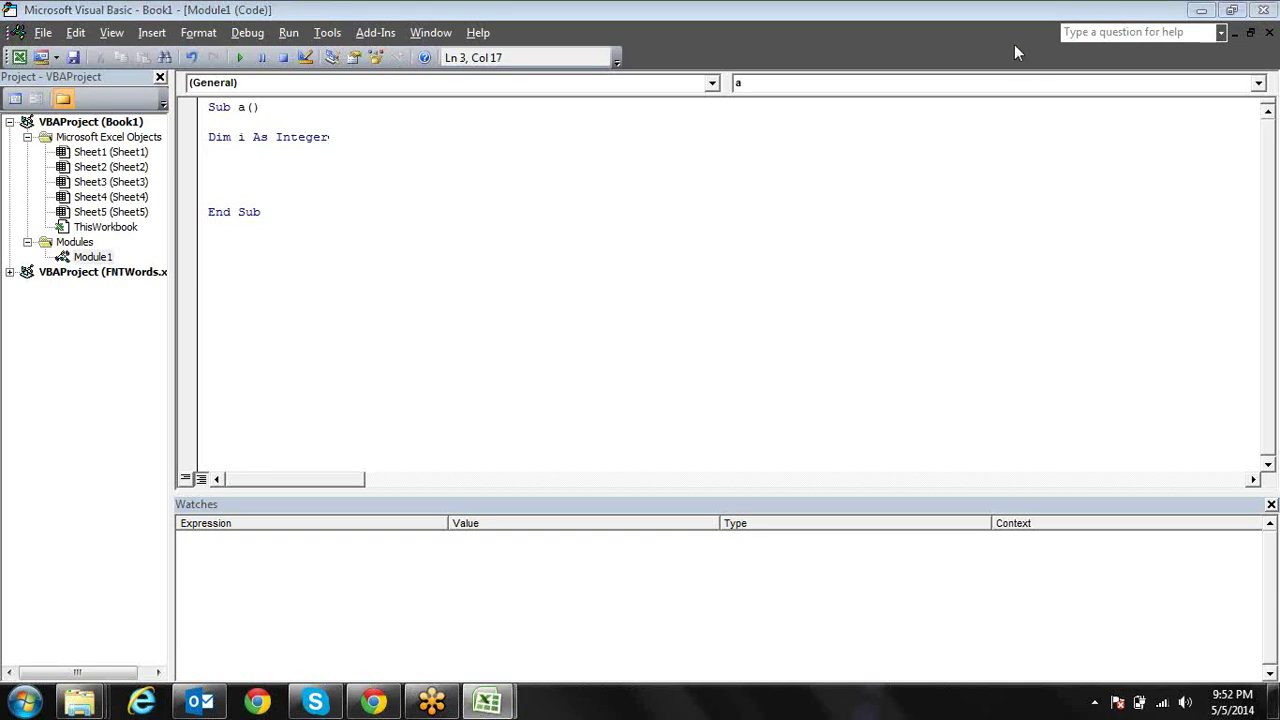
pyautogui.click(351, 208)
pyautogui.click(383, 166)
pyautogui.hotkey('alt', 'Tab')
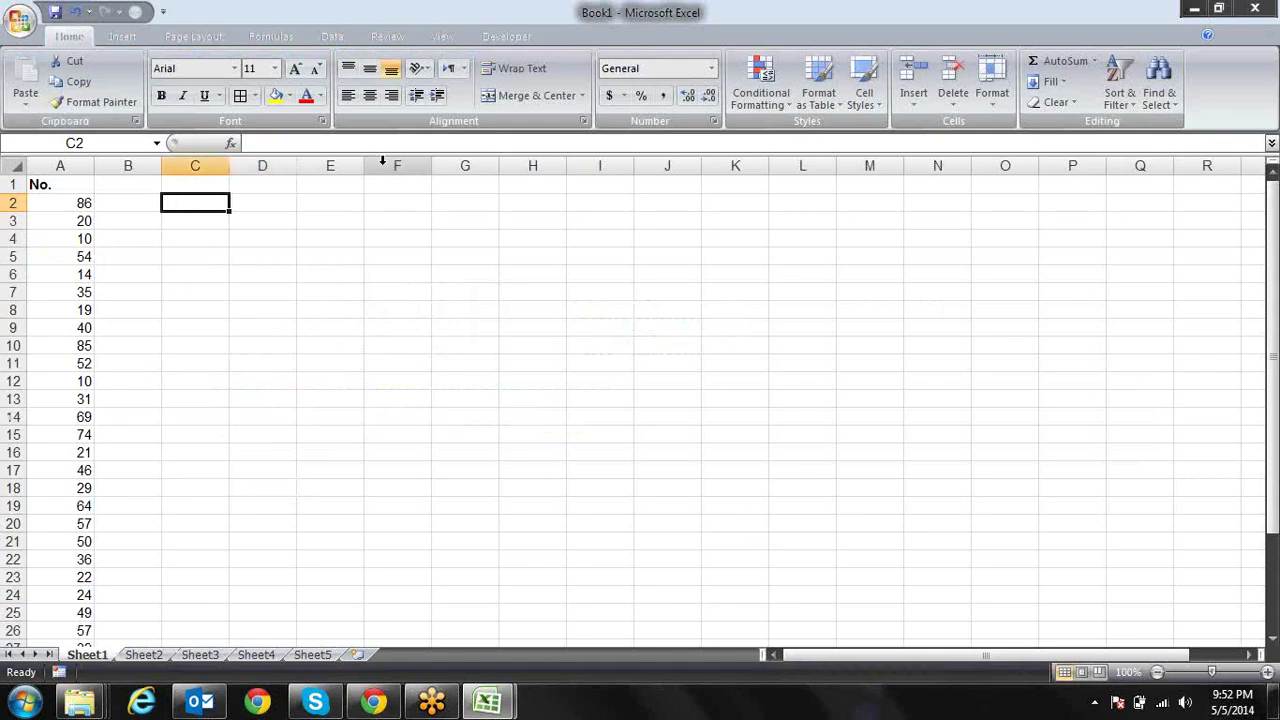
pyautogui.hotkey('alt', 'Tab')
pyautogui.hotkey('alt', 'Tab')
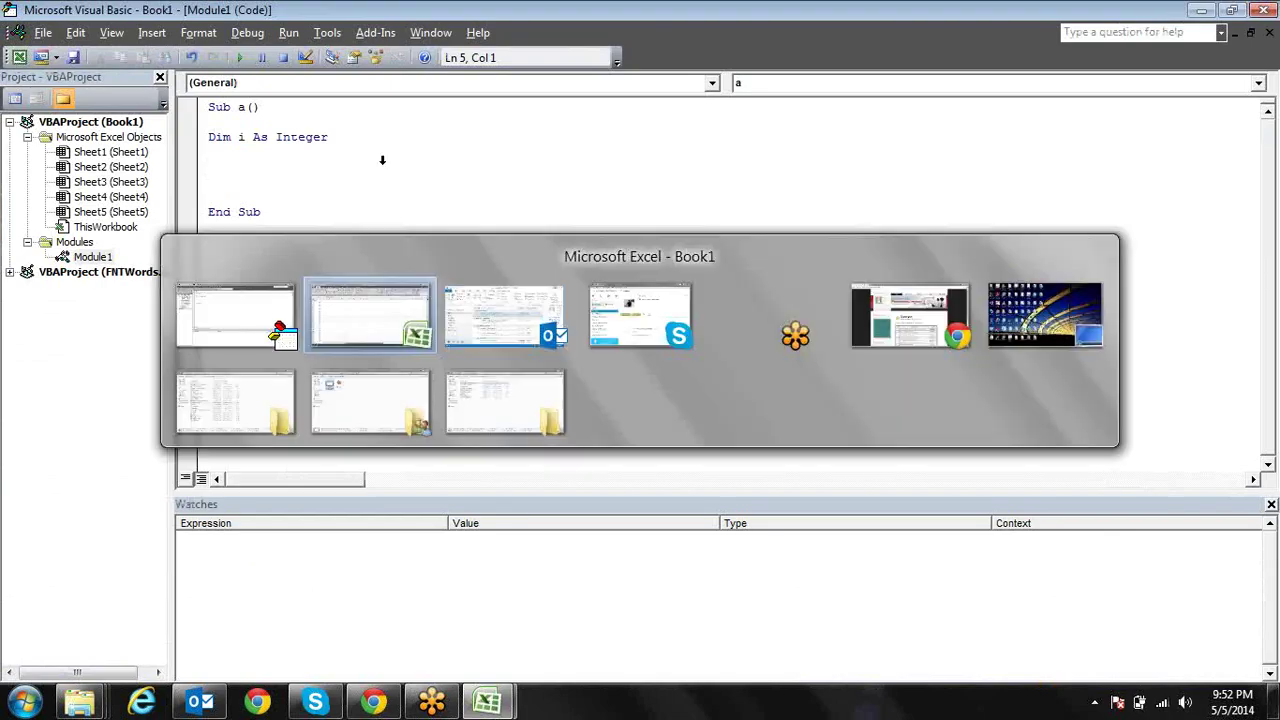
pyautogui.click(270, 190)
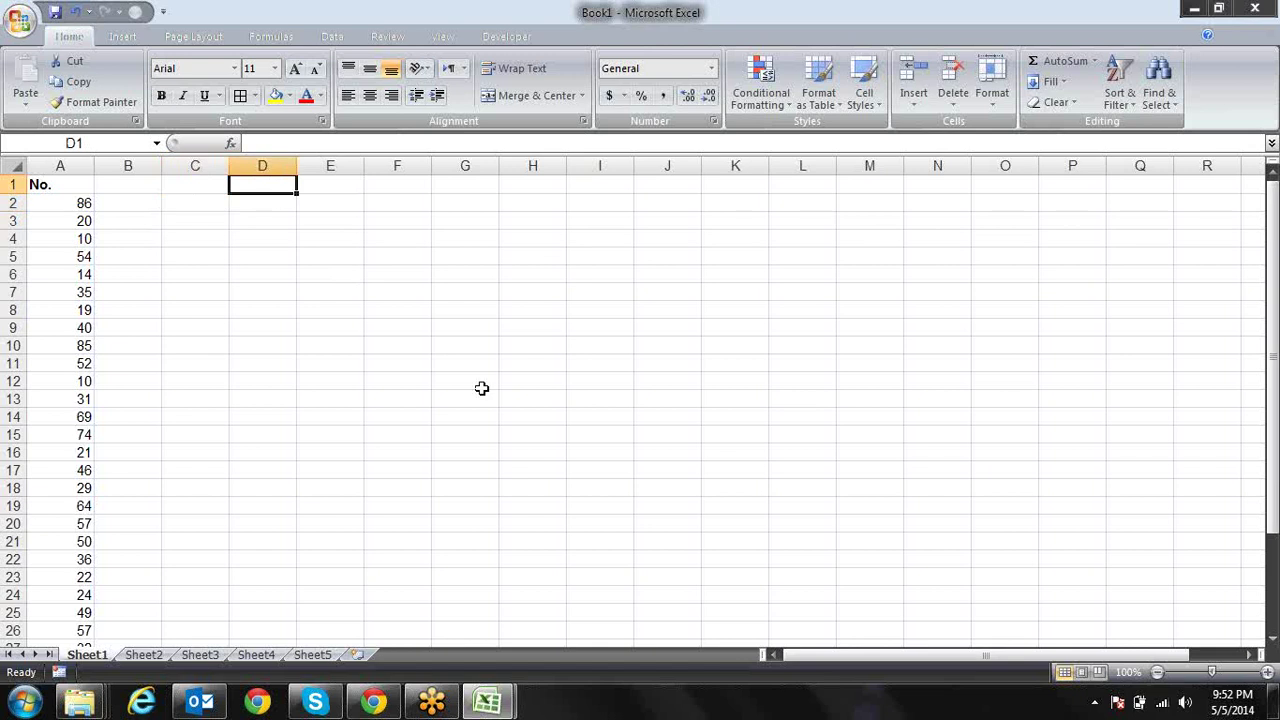
pyautogui.hotkey('alt', 'Tab')
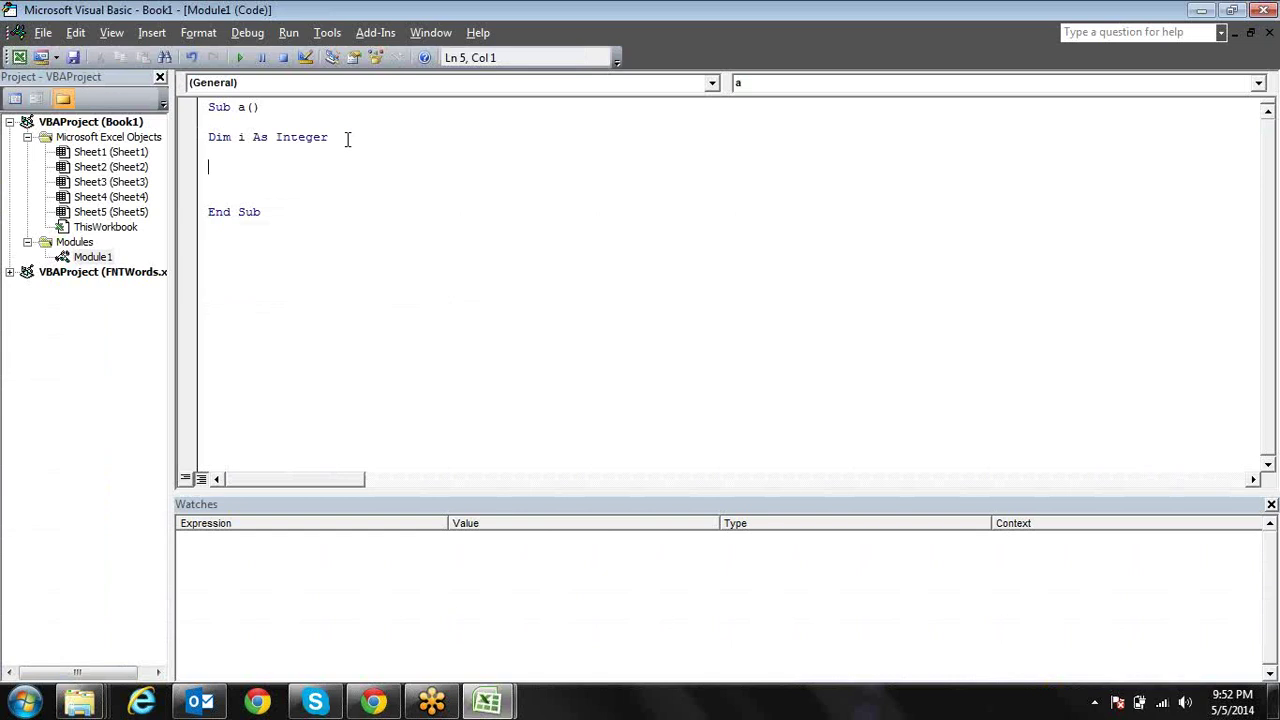
# Replace the Dim line with Range("d1:d10").Value = 10
pyautogui.moveTo(349, 139)
pyautogui.mouseDown()
pyautogui.moveTo(216, 157)
pyautogui.moveTo(198, 142)
pyautogui.mouseUp()
pyautogui.press('Delete')
pyautogui.write('range')
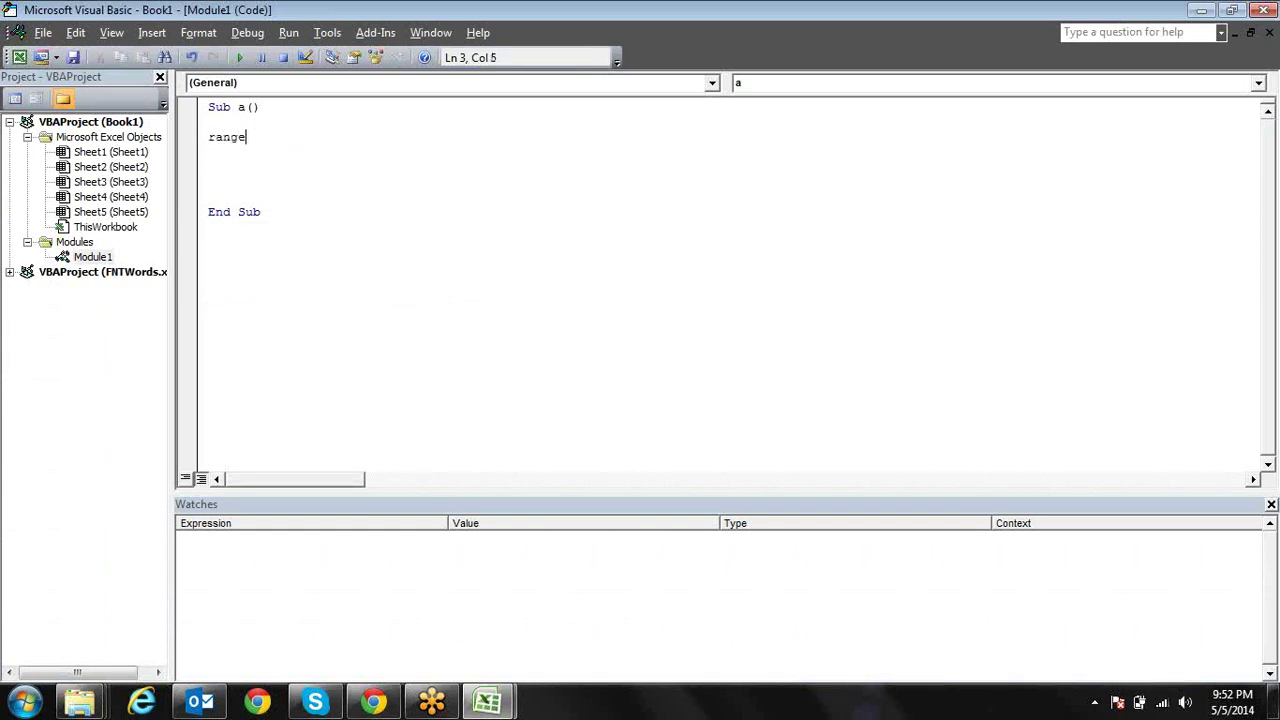
pyautogui.write('(')
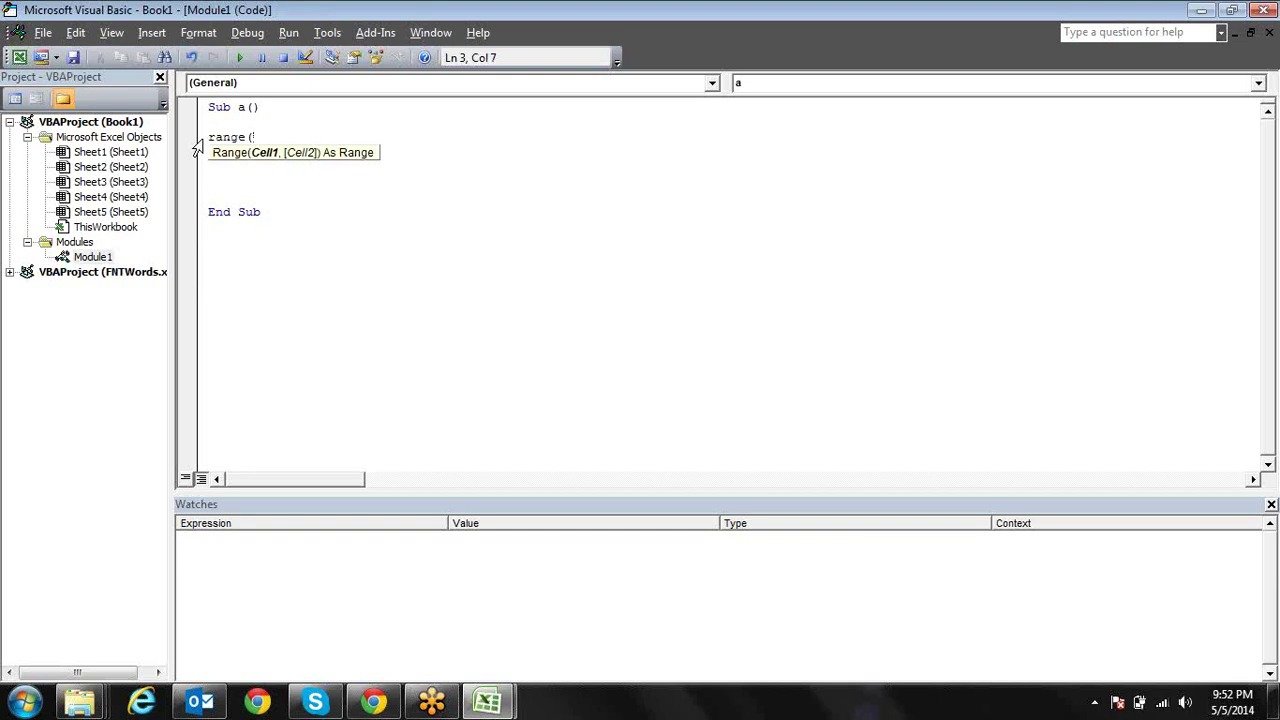
pyautogui.write('"d')
pyautogui.write('1:d')
pyautogui.write('10"')
pyautogui.write(').v')
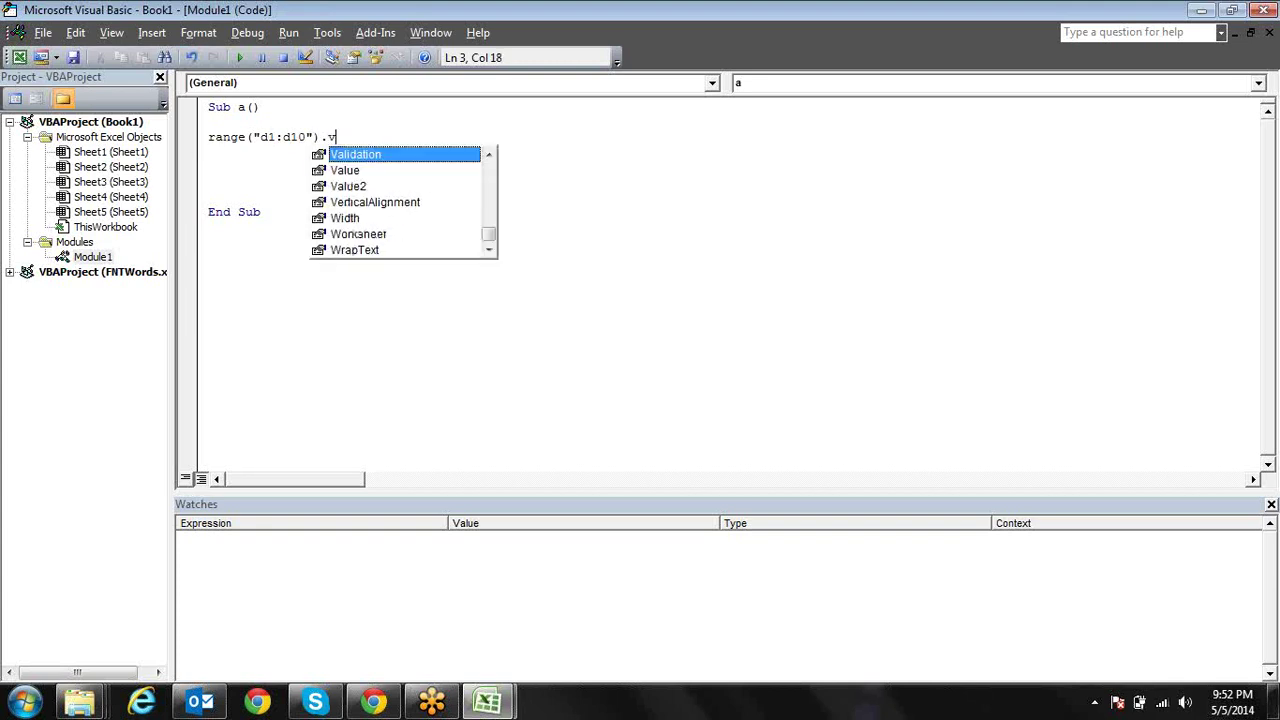
pyautogui.press('Down')
pyautogui.press('Tab')
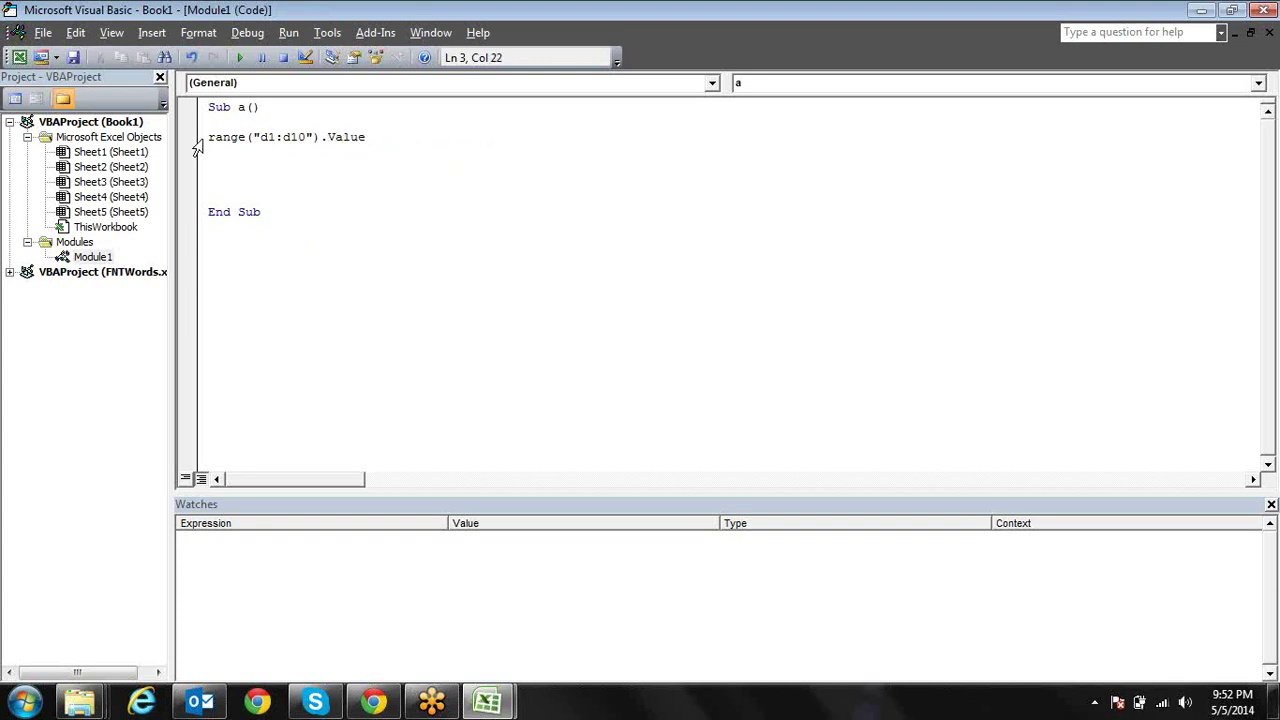
pyautogui.write('=10')
pyautogui.press('Return')
pyautogui.hotkey('alt', 'F11')
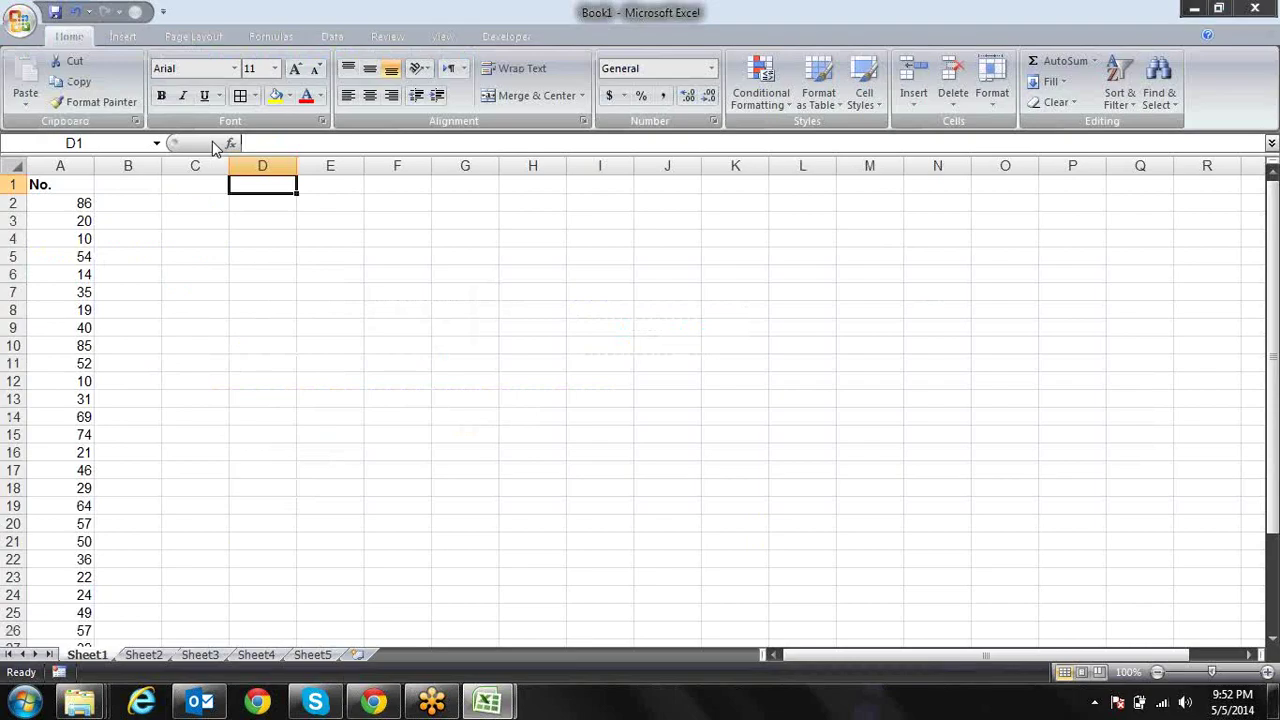
pyautogui.hotkey('alt', 'F11')
pyautogui.hotkey('alt', 'F11')
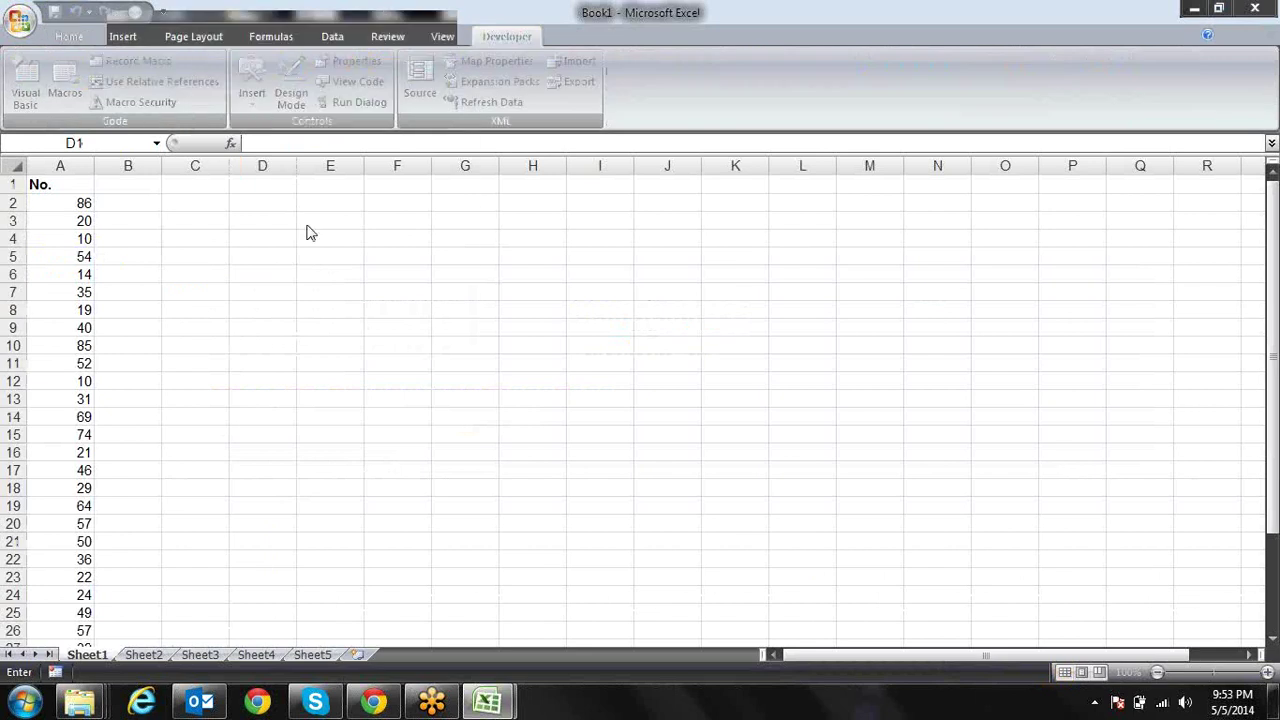
pyautogui.hotkey('alt', 'F8')
pyautogui.moveTo(748, 133); pyautogui.dragTo(845, 110)
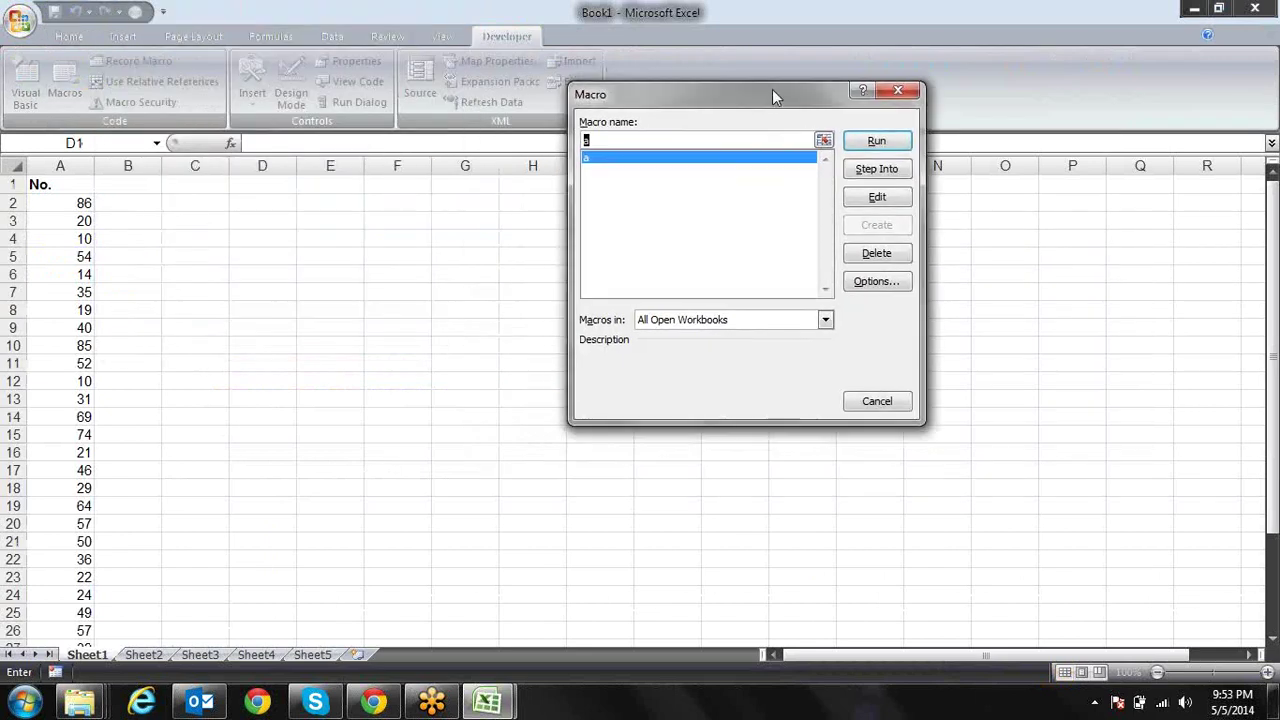
pyautogui.click(886, 140)
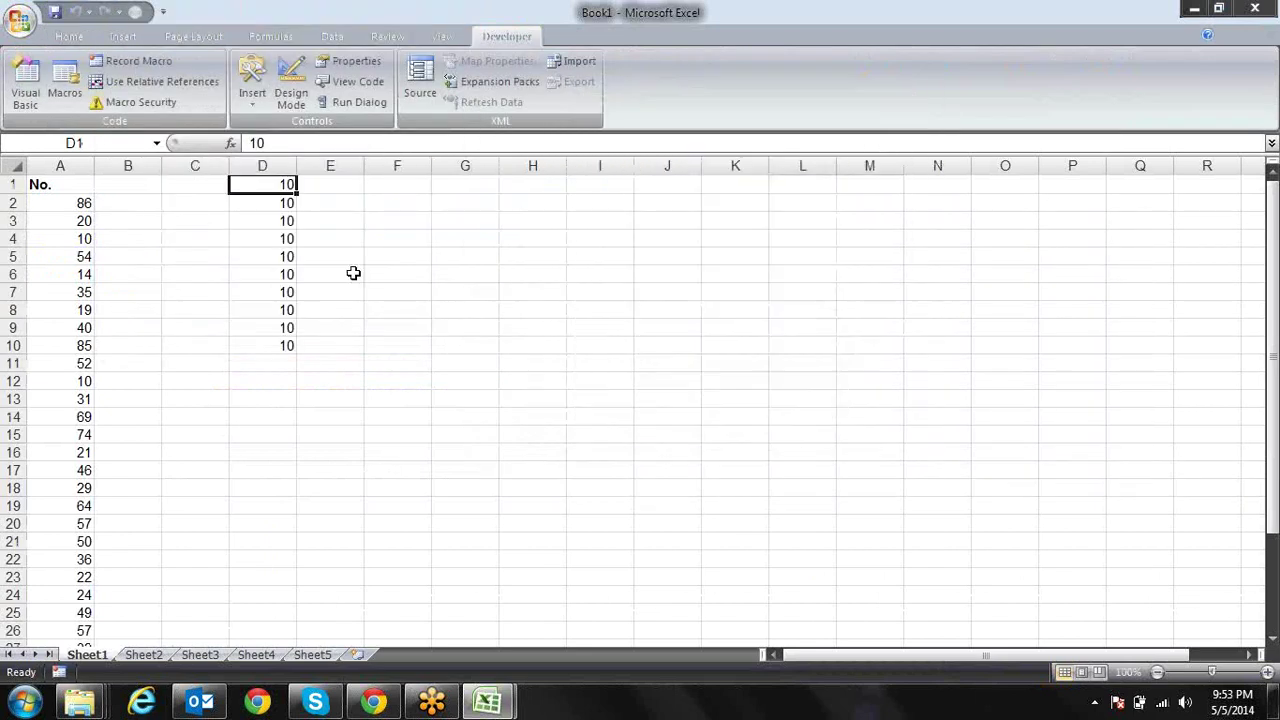
pyautogui.moveTo(268, 184); pyautogui.dragTo(273, 345)
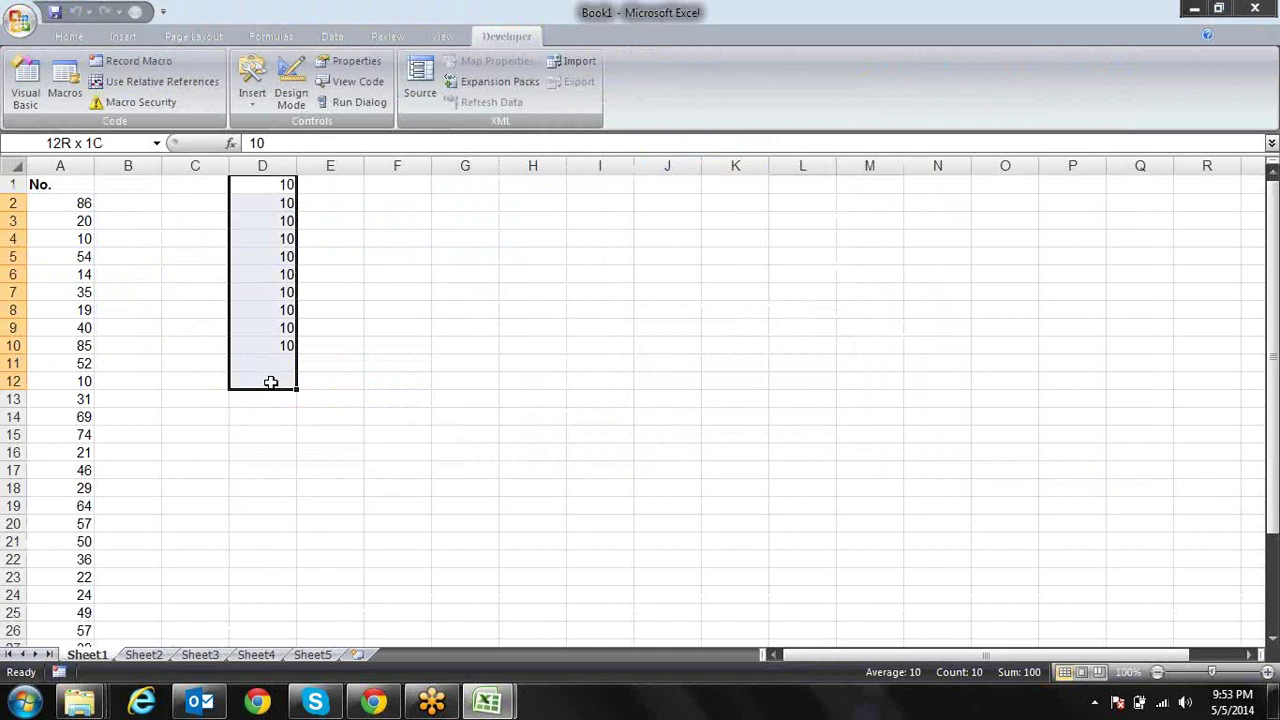
pyautogui.press('Delete')
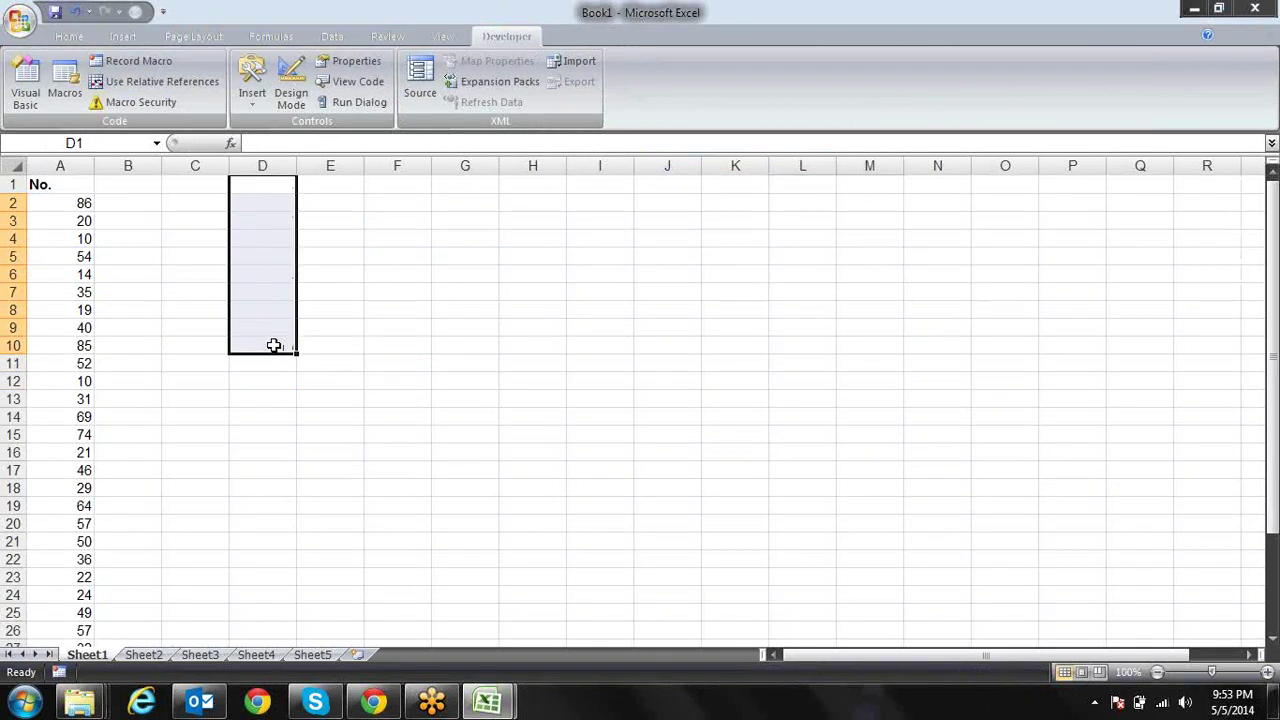
pyautogui.press('Down')
pyautogui.press('Up')
pyautogui.hotkey('alt', 'F11')
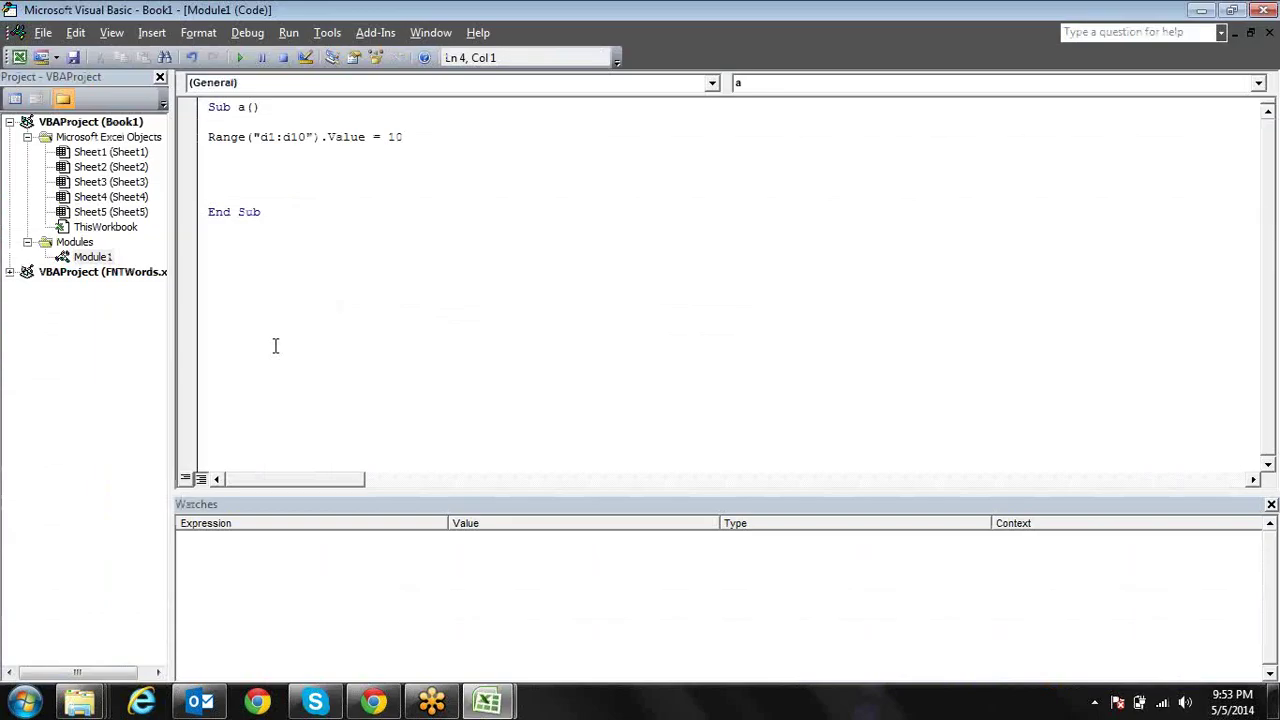
# Above the Range line, add 'Dim i As Integer' followed by 'For i = 1 To 10'
pyautogui.press('Up')
pyautogui.press('End')
pyautogui.press('Left')
pyautogui.press('Left')
pyautogui.press('Up')
pyautogui.press('Return')
pyautogui.press('Return')
pyautogui.press('Return')
pyautogui.press('Up')
pyautogui.press('Up')
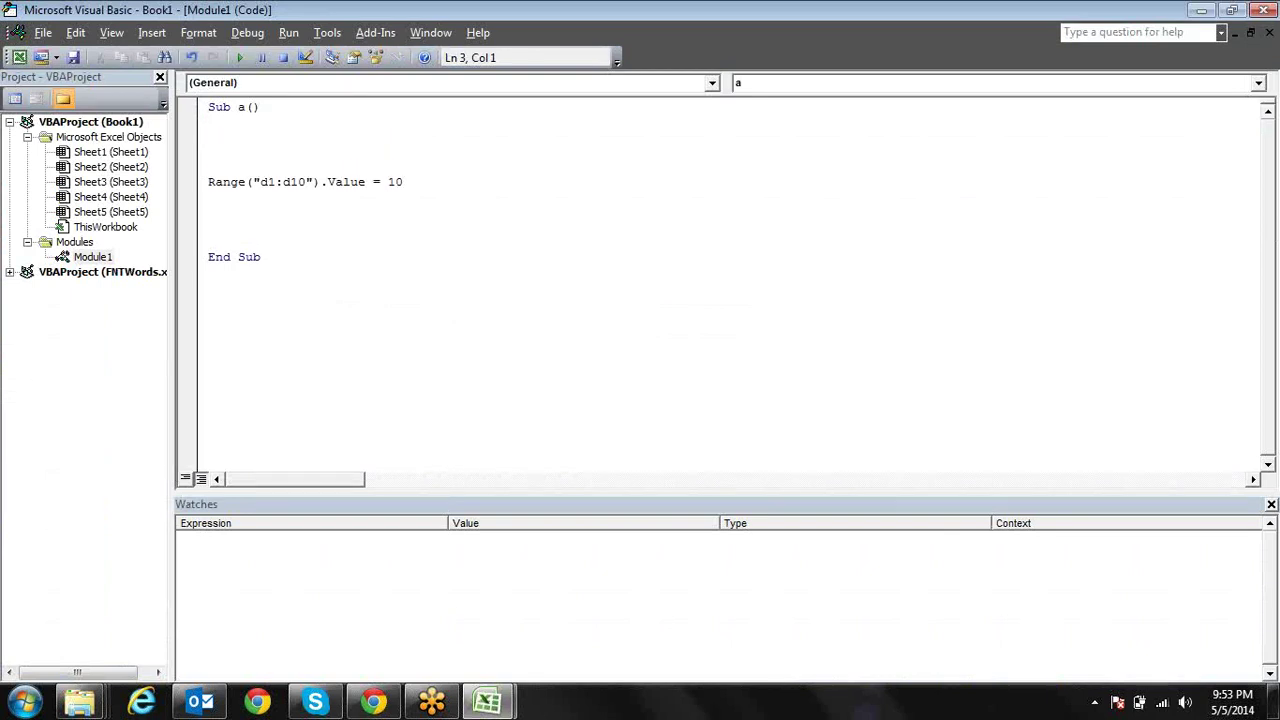
pyautogui.write('di')
pyautogui.write('m i as ')
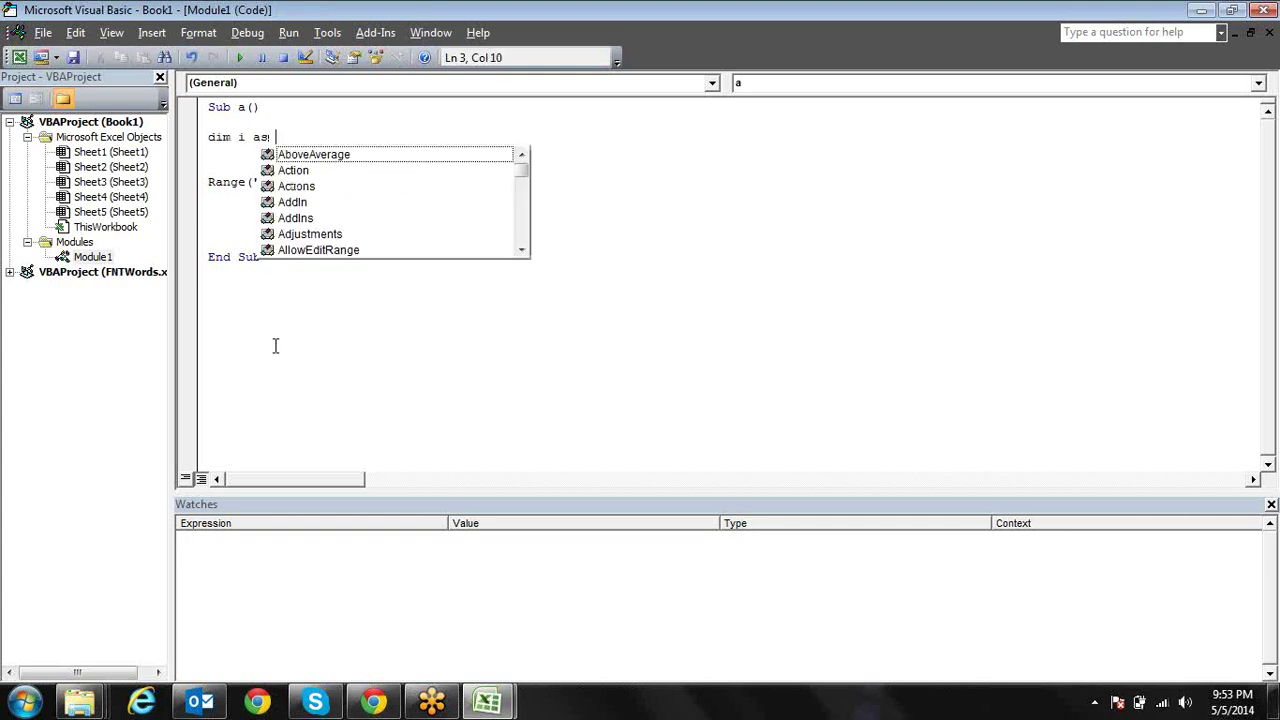
pyautogui.write('in')
pyautogui.press('Tab')
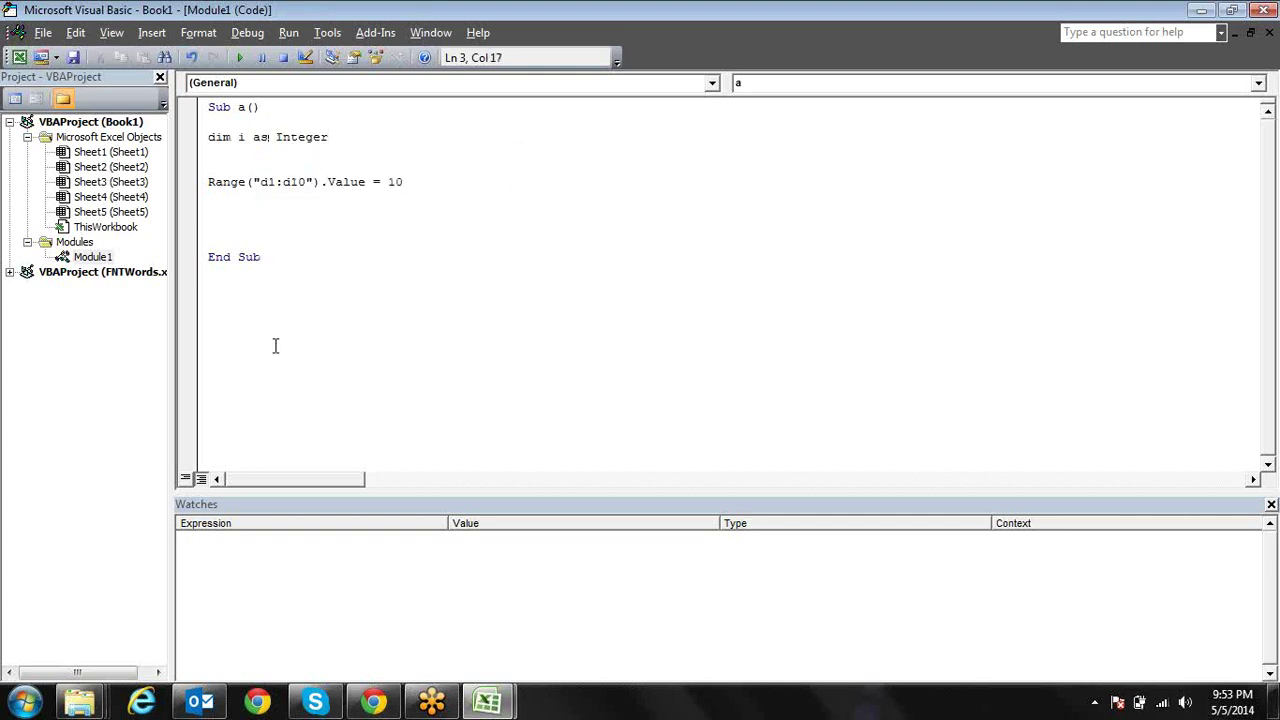
pyautogui.press('Down')
pyautogui.press('Return')
pyautogui.press('Return')
pyautogui.write('for ')
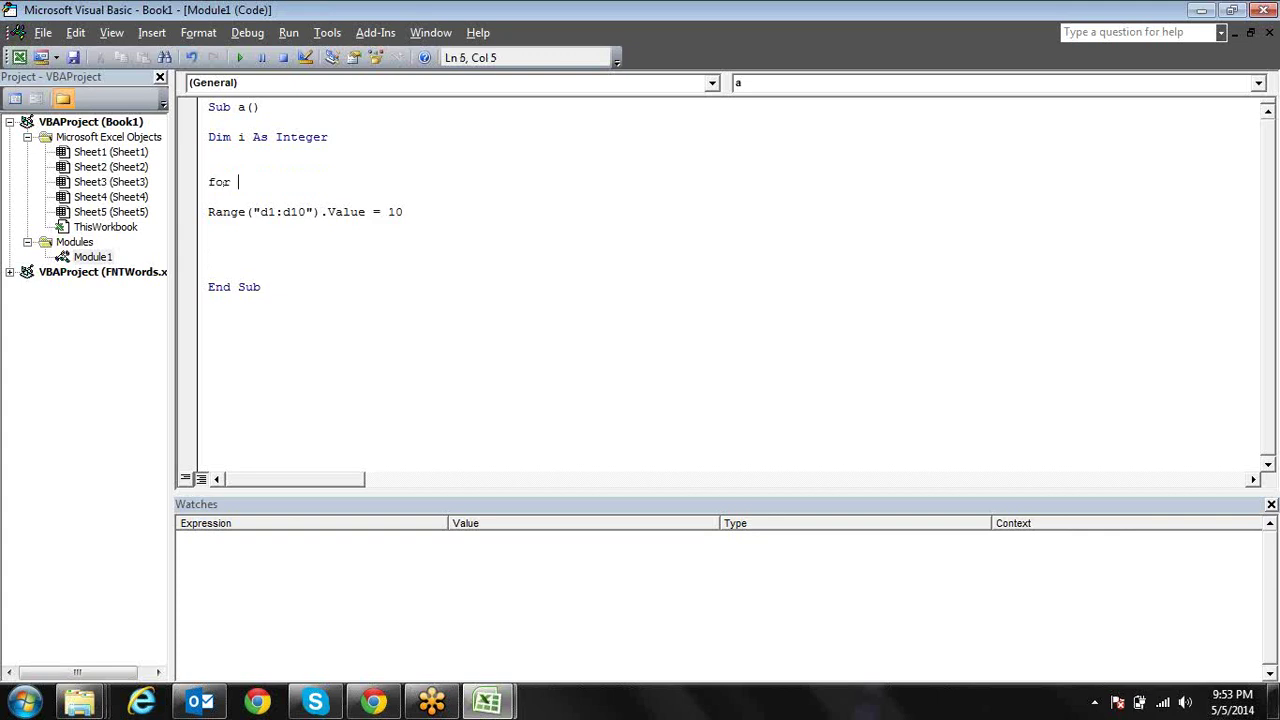
pyautogui.write('i')
pyautogui.write('=')
pyautogui.write('1 ')
pyautogui.write('to')
pyautogui.write(' 10')
# Add 'Next i' on the line below the Range statement
pyautogui.press('Return')
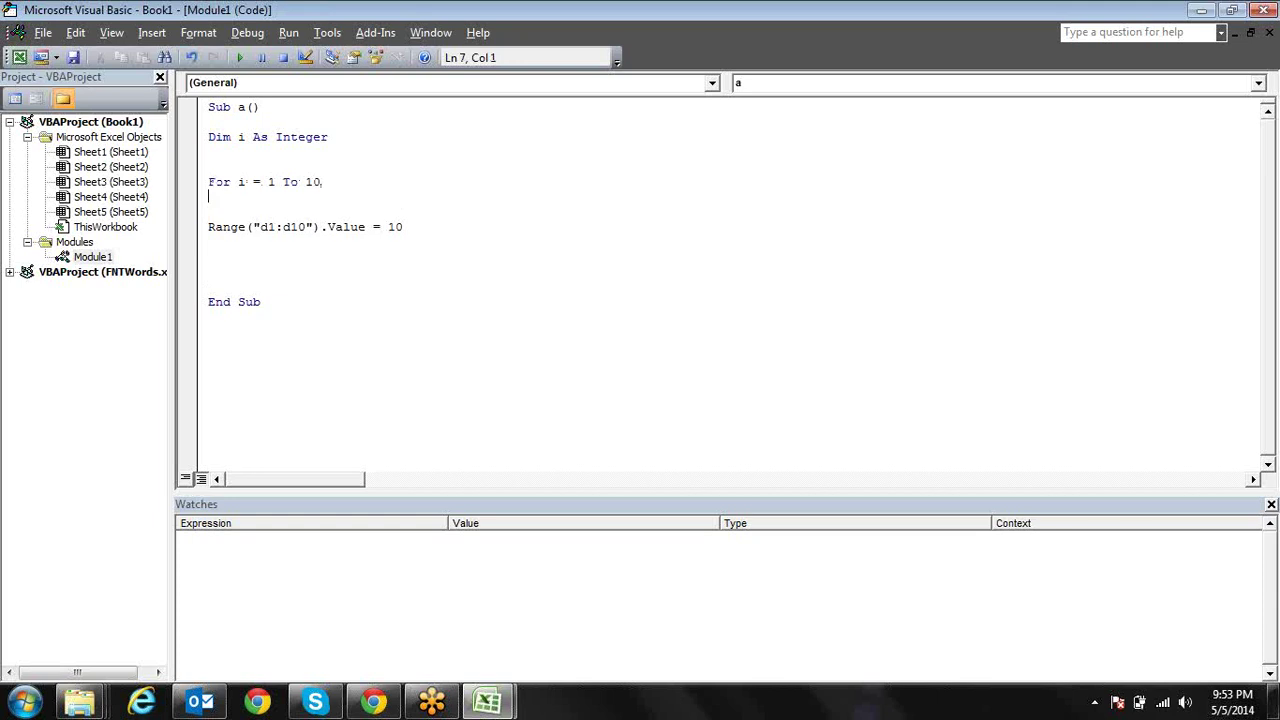
pyautogui.press('Down')
pyautogui.press('Down')
pyautogui.write('end l')
pyautogui.press('BackSpace')
pyautogui.press('BackSpace')
pyautogui.press('BackSpace')
pyautogui.press('BackSpace')
pyautogui.press('BackSpace')
pyautogui.write('nex')
pyautogui.write('t i')
pyautogui.press('Return')
# Remove the blank line above the Range statement and review the parts of the For line
pyautogui.click(253, 257)
pyautogui.press('Up')
pyautogui.press('Up')
pyautogui.press('Up')
pyautogui.press('Delete')
pyautogui.press('Up')
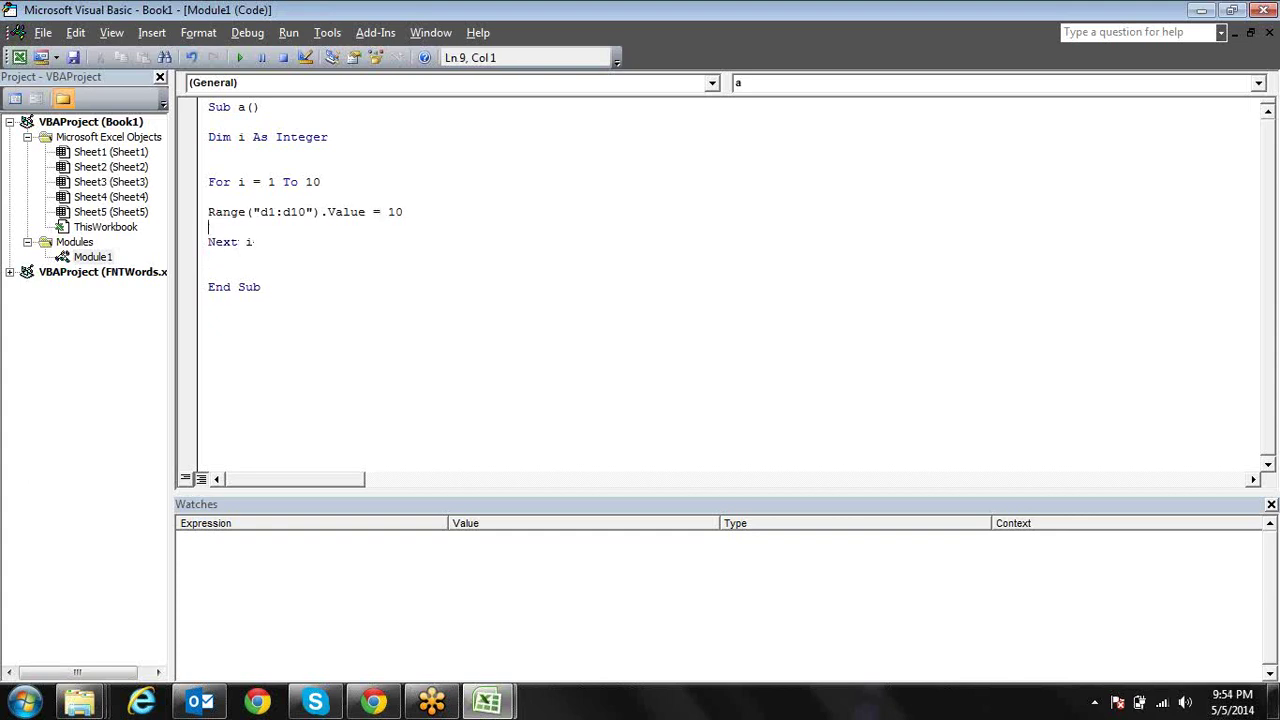
pyautogui.press('Up')
pyautogui.press('Up')
pyautogui.hotkey('shift', 'Right')
pyautogui.hotkey('shift', 'Right')
pyautogui.hotkey('shift', 'Right')
pyautogui.press('Right')
pyautogui.hotkey('shift', 'Right')
pyautogui.hotkey('shift', 'Right')
pyautogui.press('Right')
pyautogui.press('Right')
pyautogui.press('Right')
pyautogui.press('Right')
pyautogui.press('Right')
pyautogui.press('Right')
pyautogui.press('Right')
pyautogui.press('Right')
pyautogui.press('Left')
pyautogui.press('Left')
pyautogui.press('Left')
pyautogui.press('Left')
pyautogui.press('Left')
pyautogui.press('Left')
pyautogui.press('Down')
pyautogui.press('Down')
pyautogui.press('Down')
pyautogui.press('Down')
# Change the Range address from "d1:d10" to "d" & i so each pass writes row i
pyautogui.click(248, 184)
pyautogui.click(254, 242)
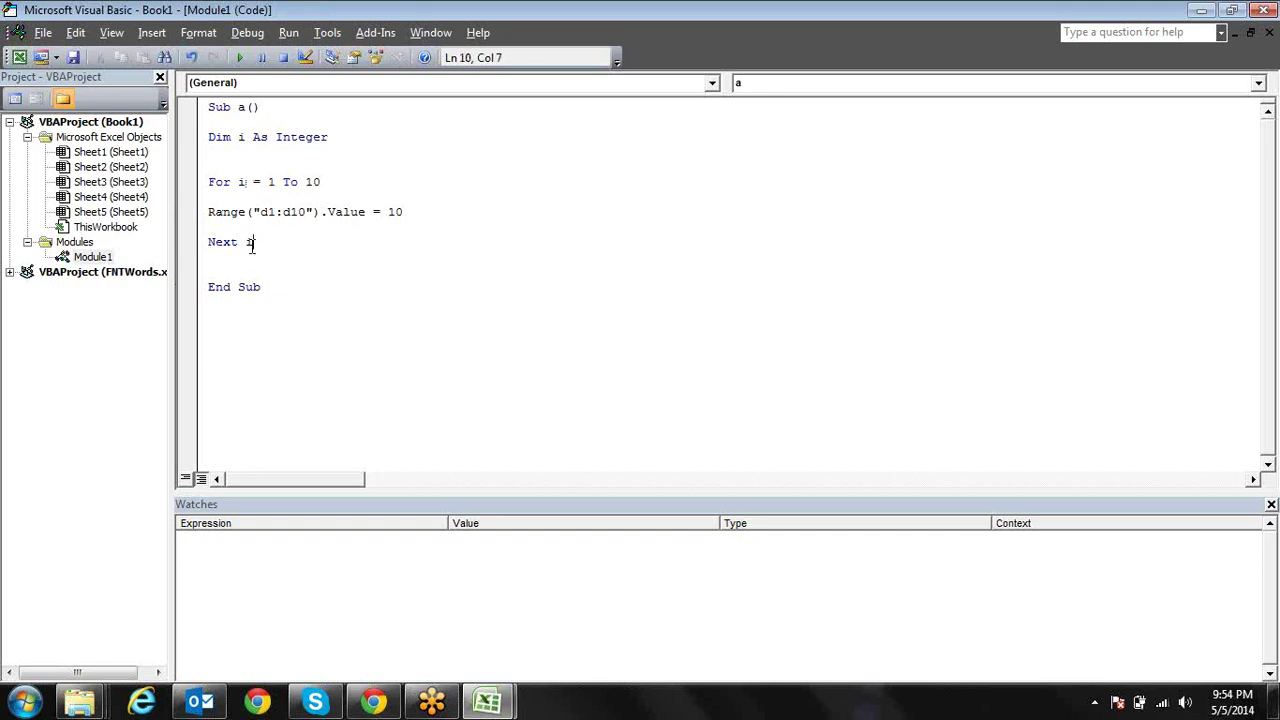
pyautogui.click(316, 211)
pyautogui.press('BackSpace')
pyautogui.press('BackSpace')
pyautogui.press('BackSpace')
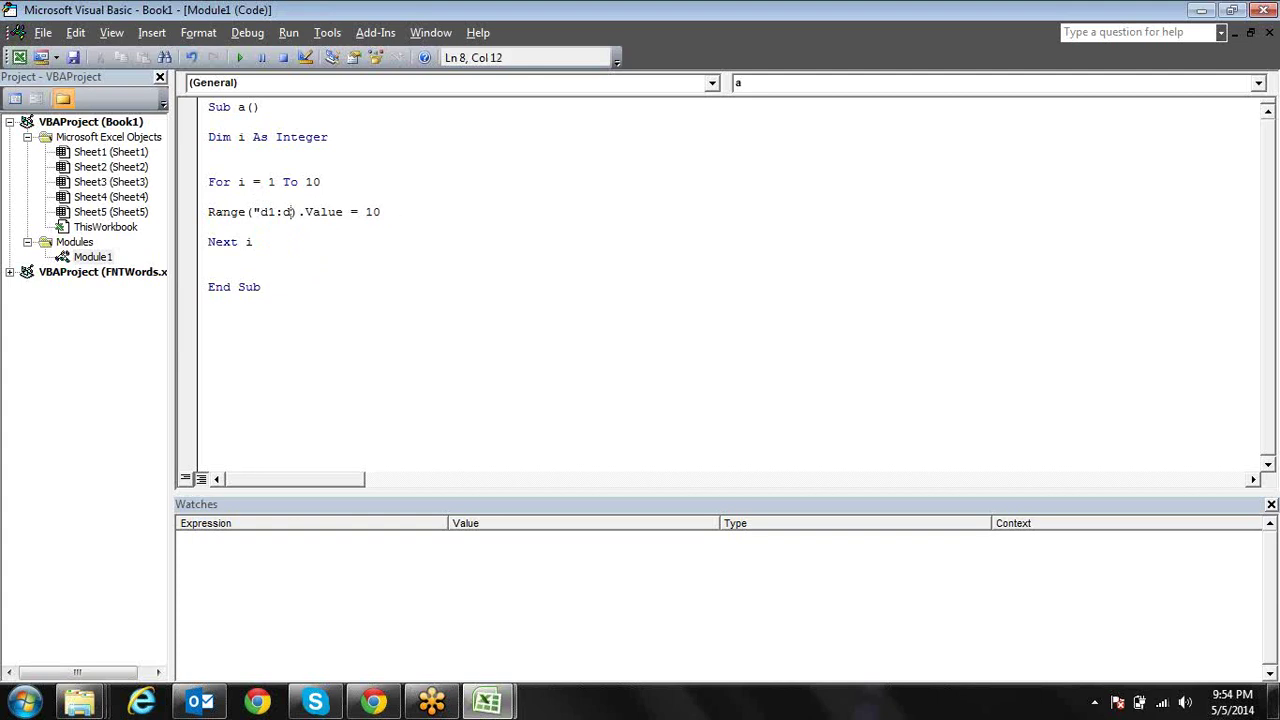
pyautogui.press('BackSpace')
pyautogui.press('BackSpace')
pyautogui.press('BackSpace')
pyautogui.write('"')
pyautogui.write('&')
pyautogui.write('i')
pyautogui.press('Down')
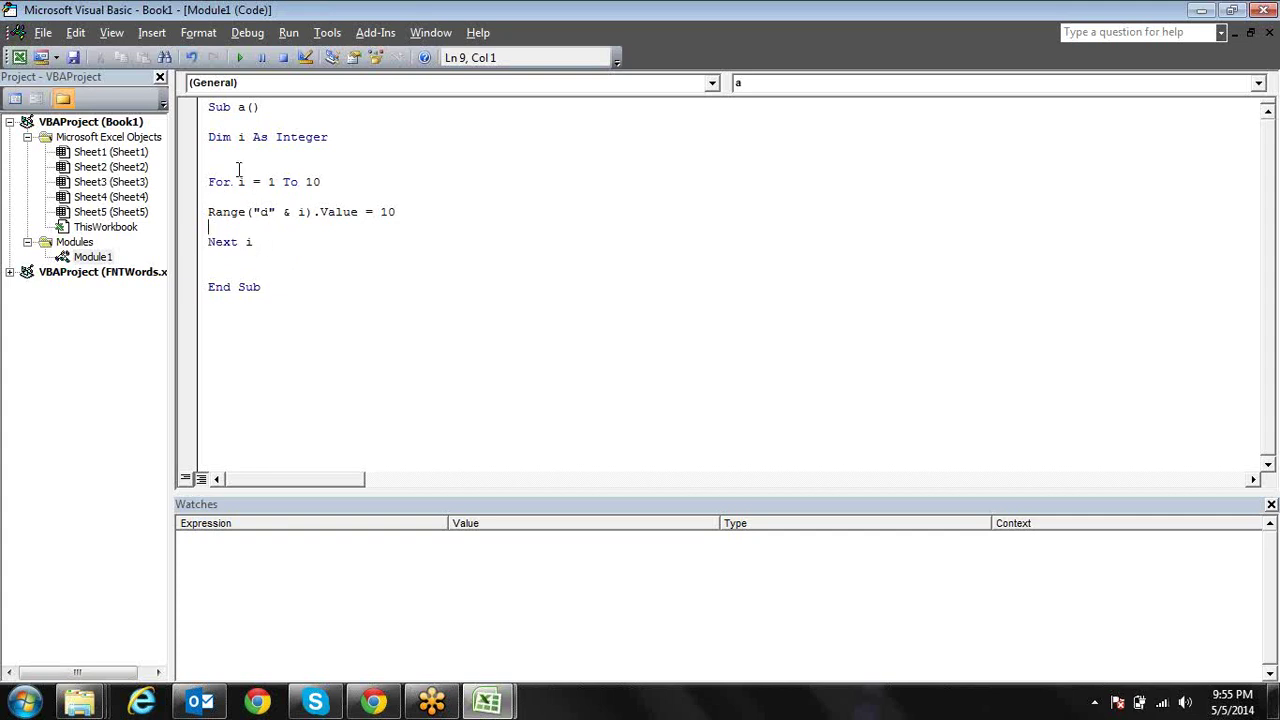
pyautogui.hotkey('alt', 'Tab')
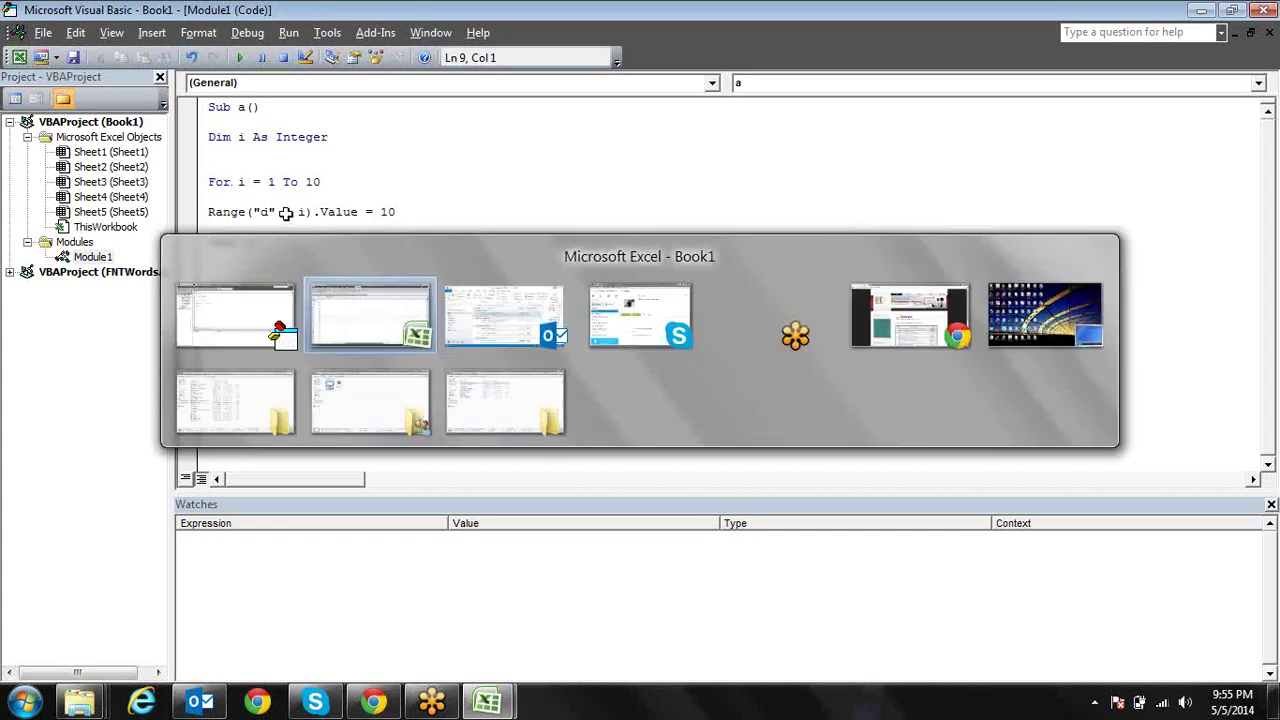
pyautogui.hotkey('alt', 'l')
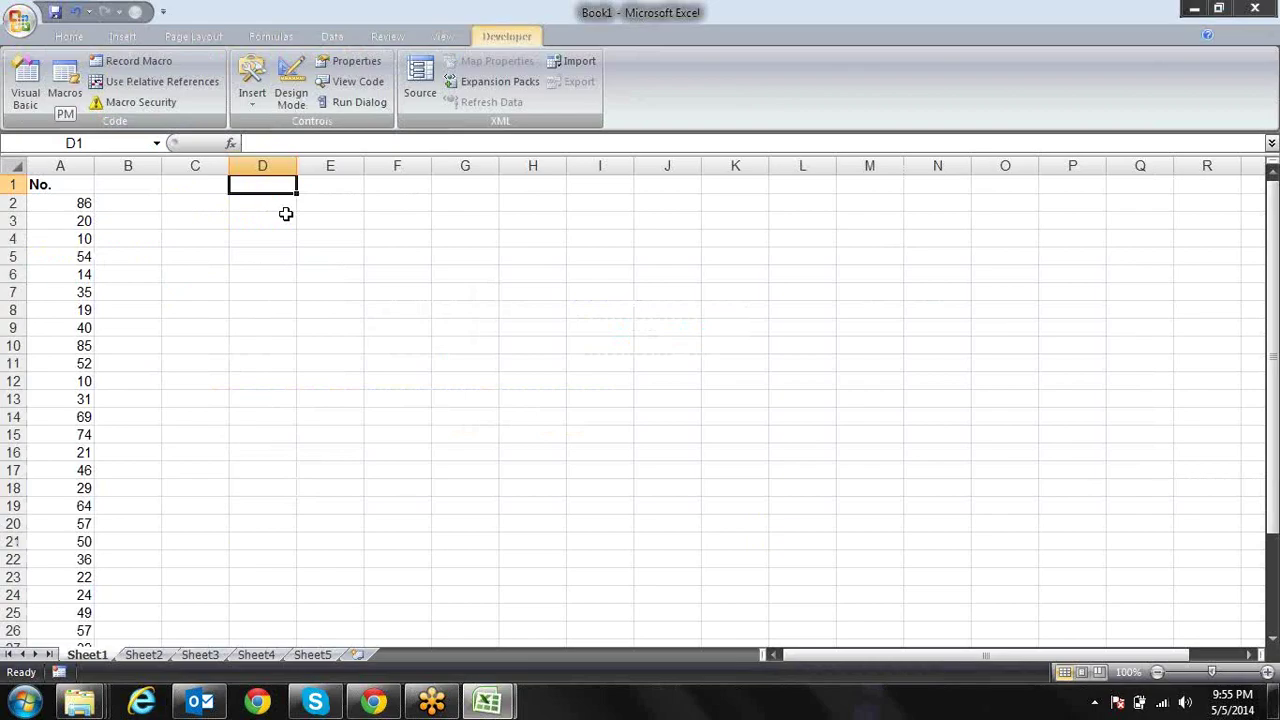
pyautogui.press('p')
pyautogui.press('m')
pyautogui.press('Return')
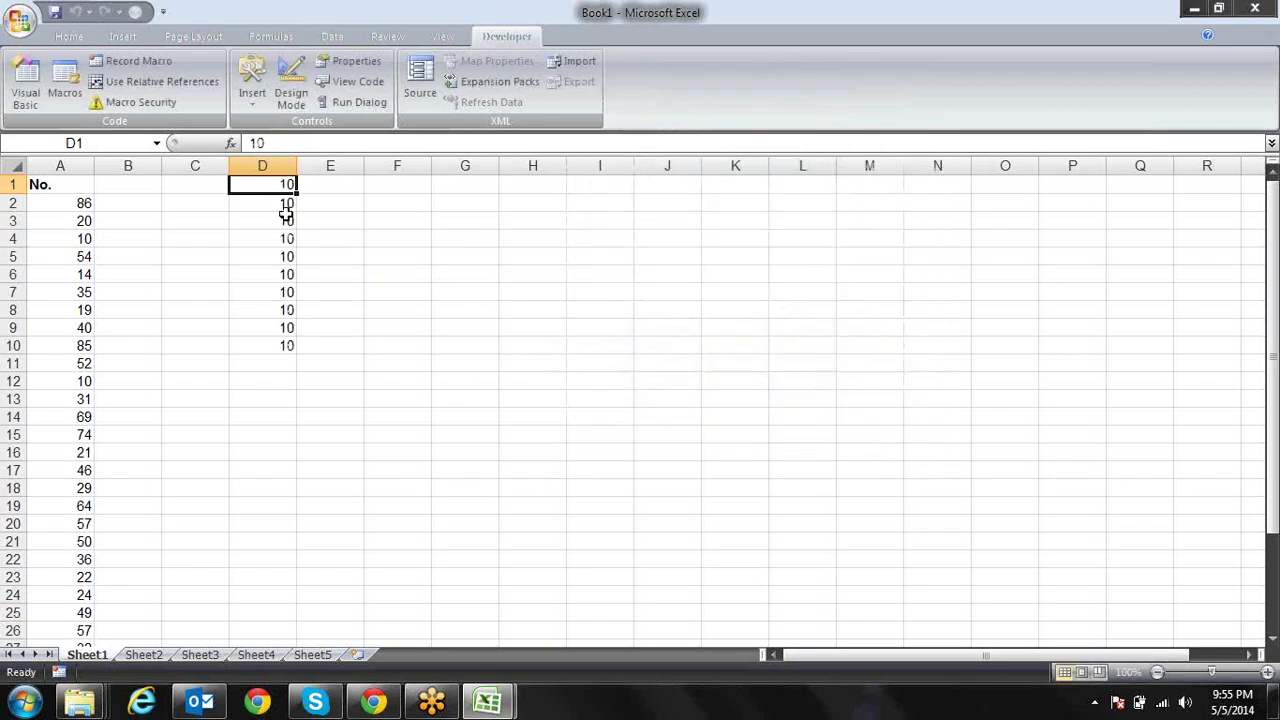
pyautogui.hotkey('alt', 'F11')
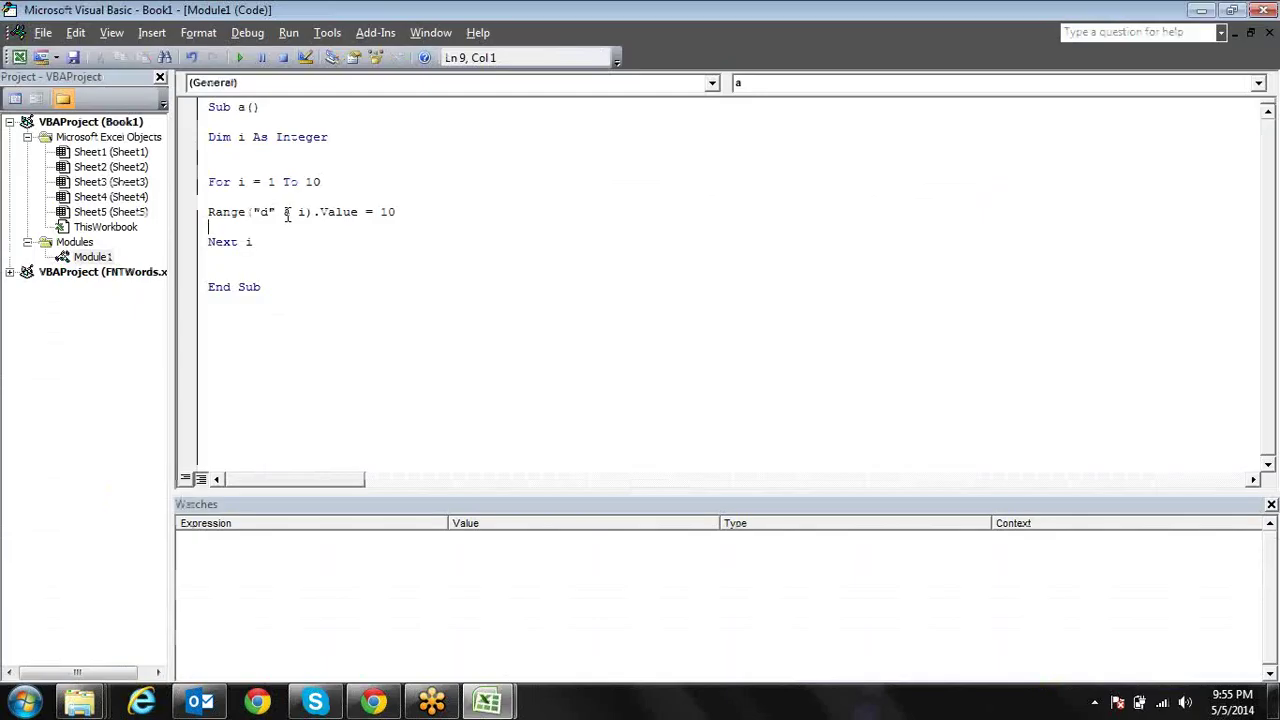
pyautogui.click(287, 215)
pyautogui.press('Down')
pyautogui.hotkey('alt', 'F11')
pyautogui.hotkey('ctrl', 'shift', 'Down')
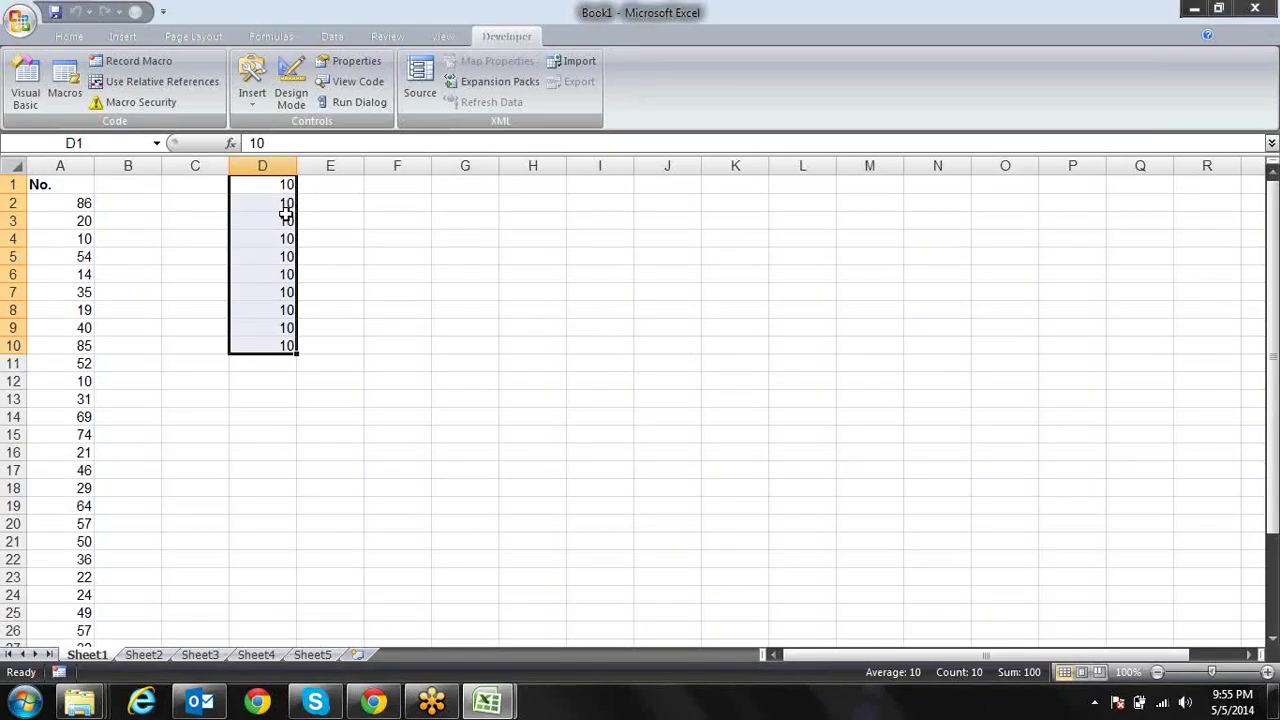
pyautogui.press('Delete')
pyautogui.click(286, 210)
pyautogui.press('Up')
pyautogui.hotkey('alt', 'F11')
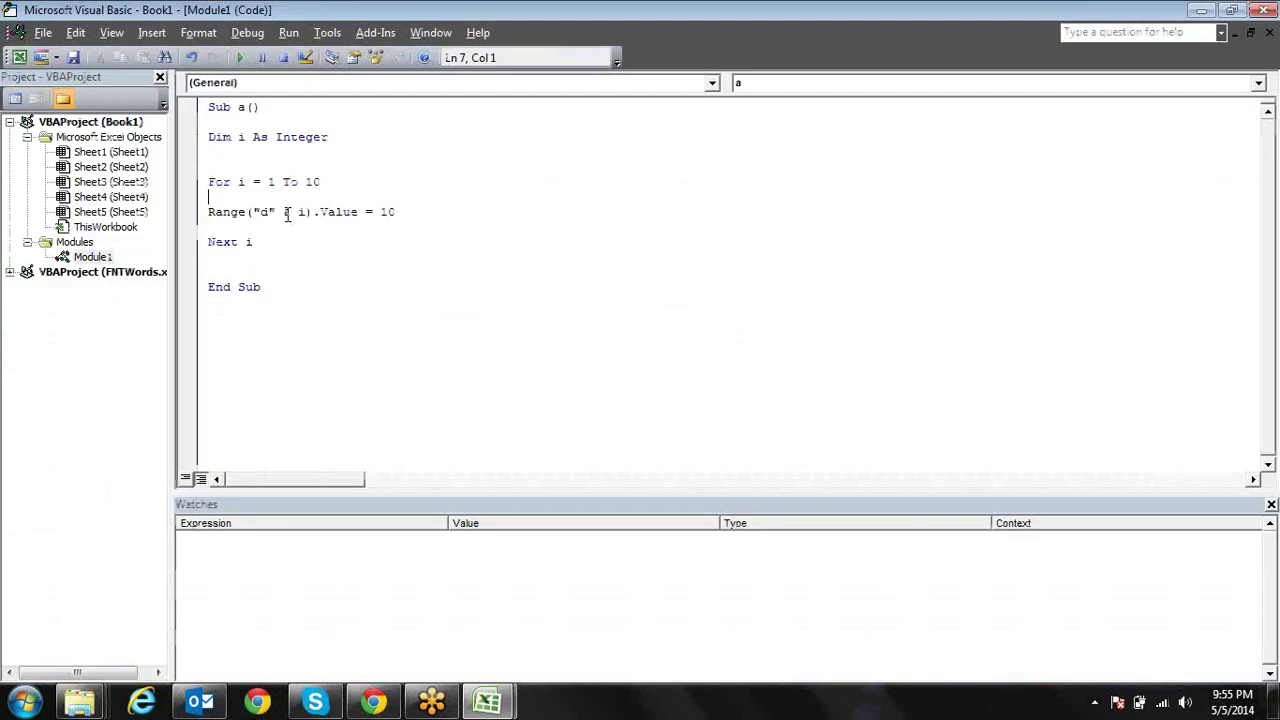
pyautogui.click(264, 136)
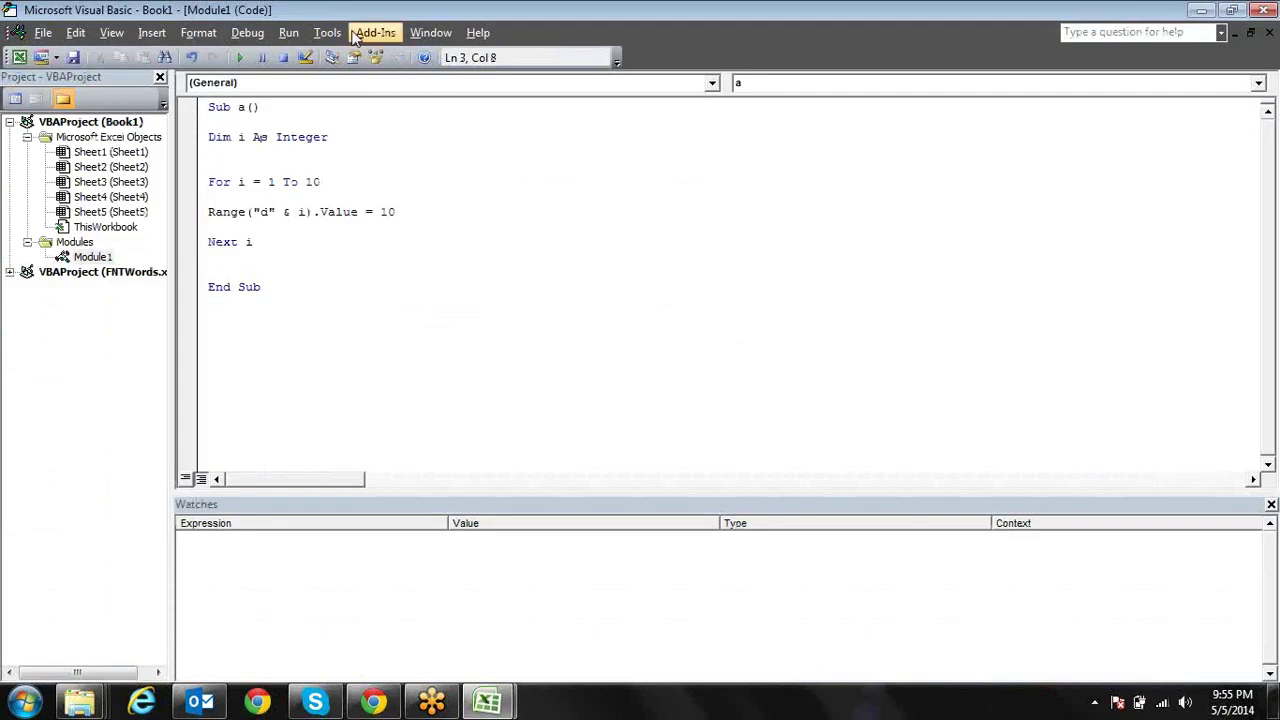
# Run macro a in step mode with F8 through every loop pass to End Sub, then view Excel
pyautogui.click(288, 36)
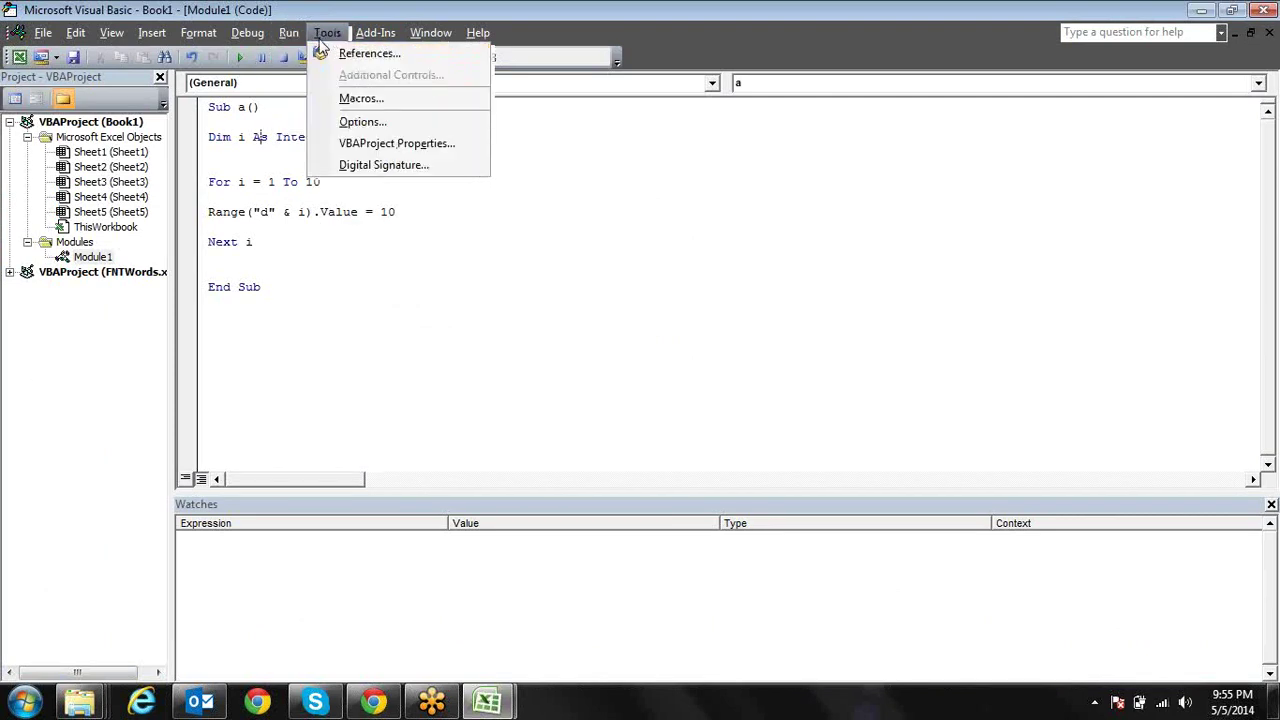
pyautogui.moveTo(247, 32)
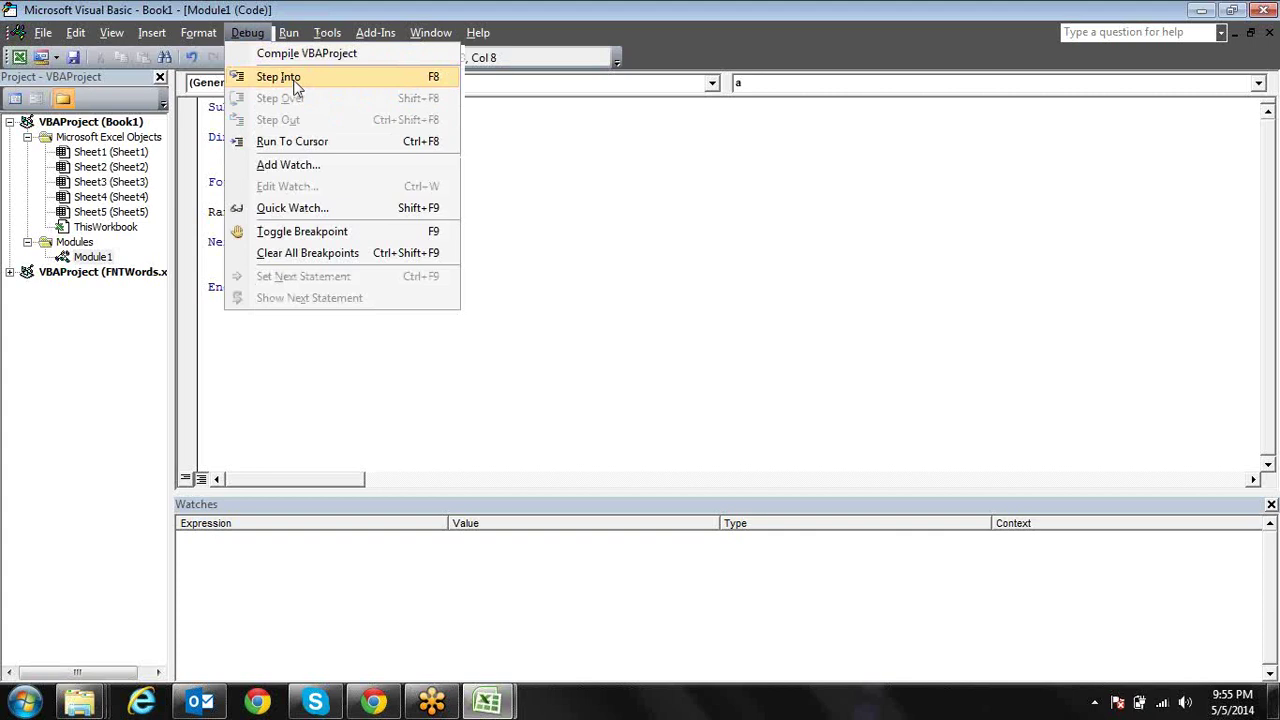
pyautogui.click(294, 80)
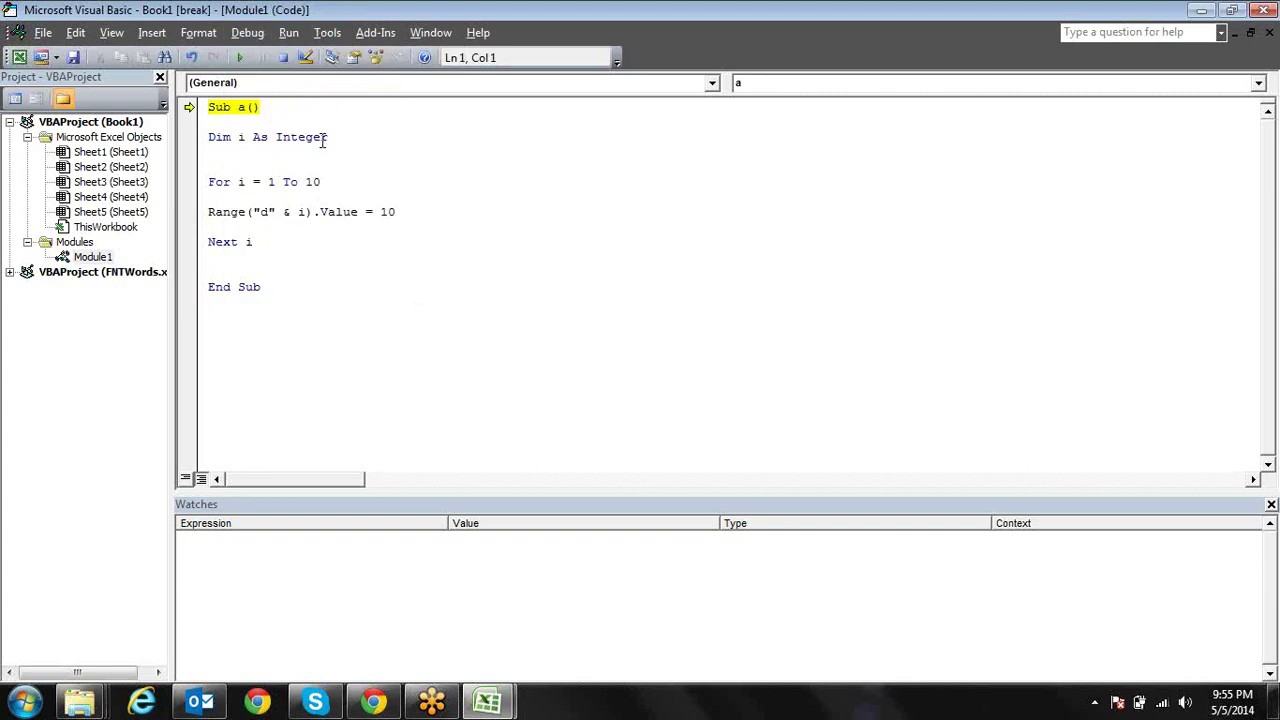
pyautogui.press('F8')
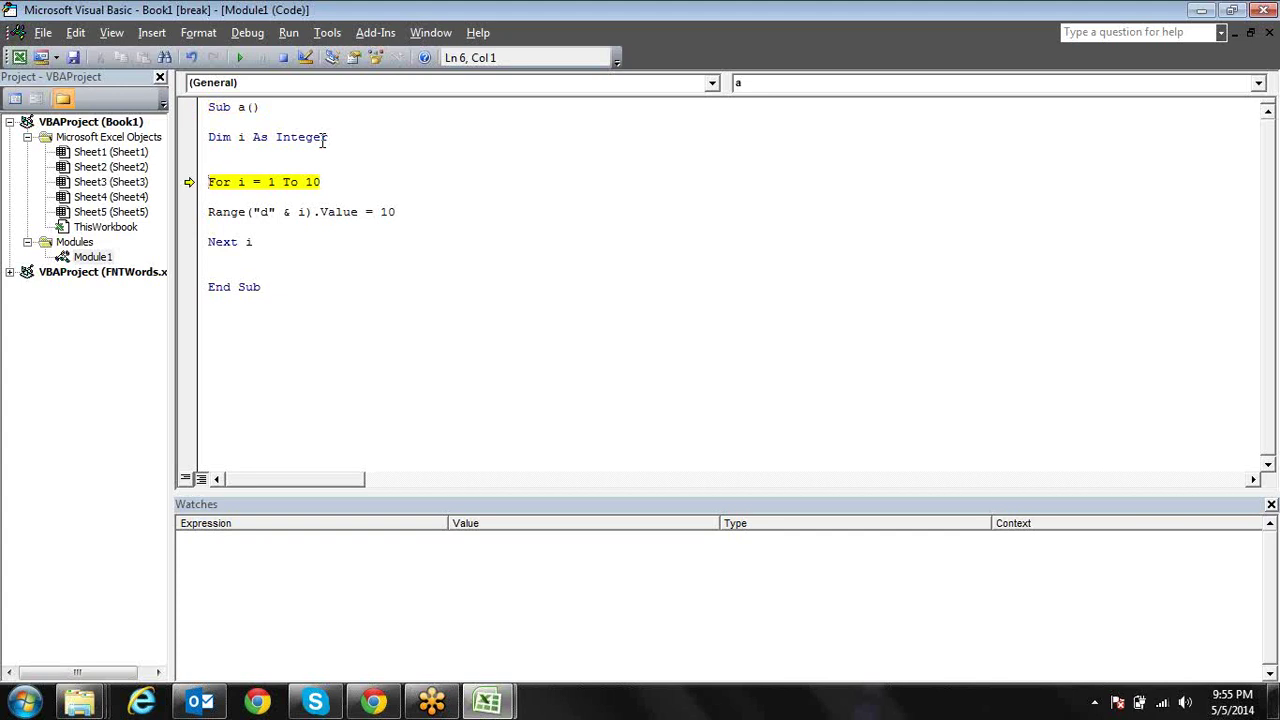
pyautogui.press('F8')
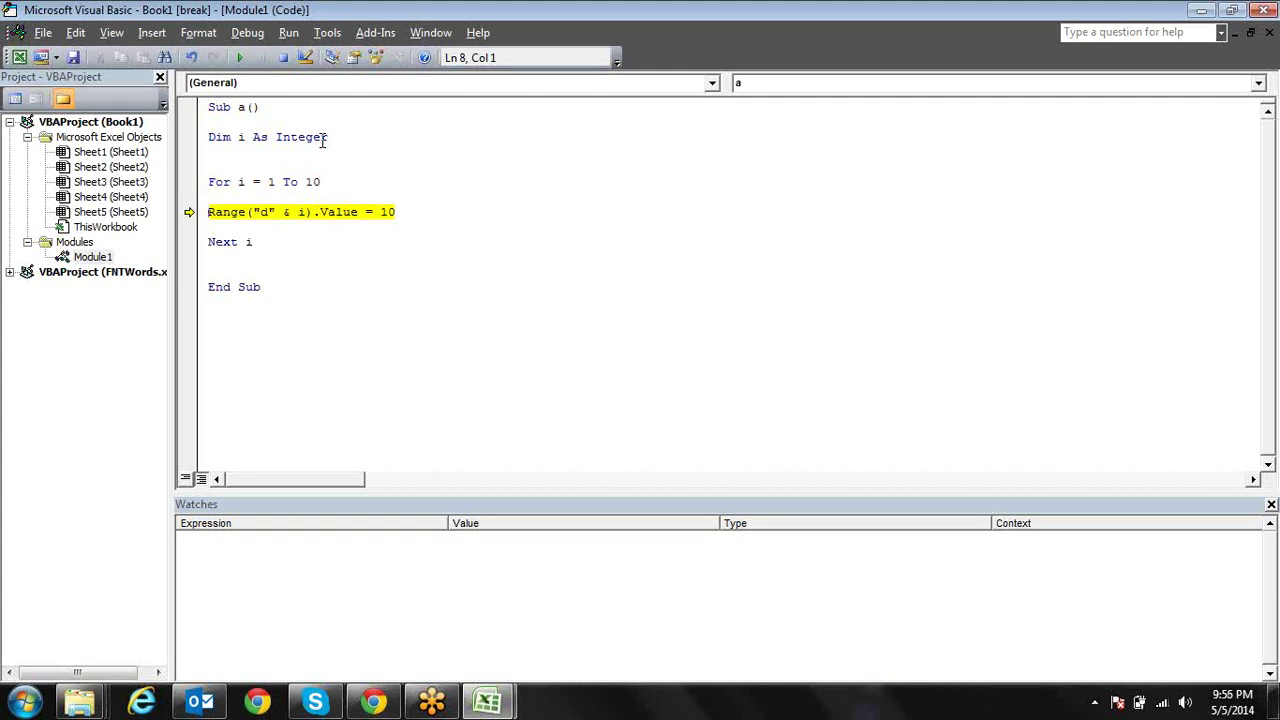
pyautogui.moveTo(301, 212)
pyautogui.press('F8')
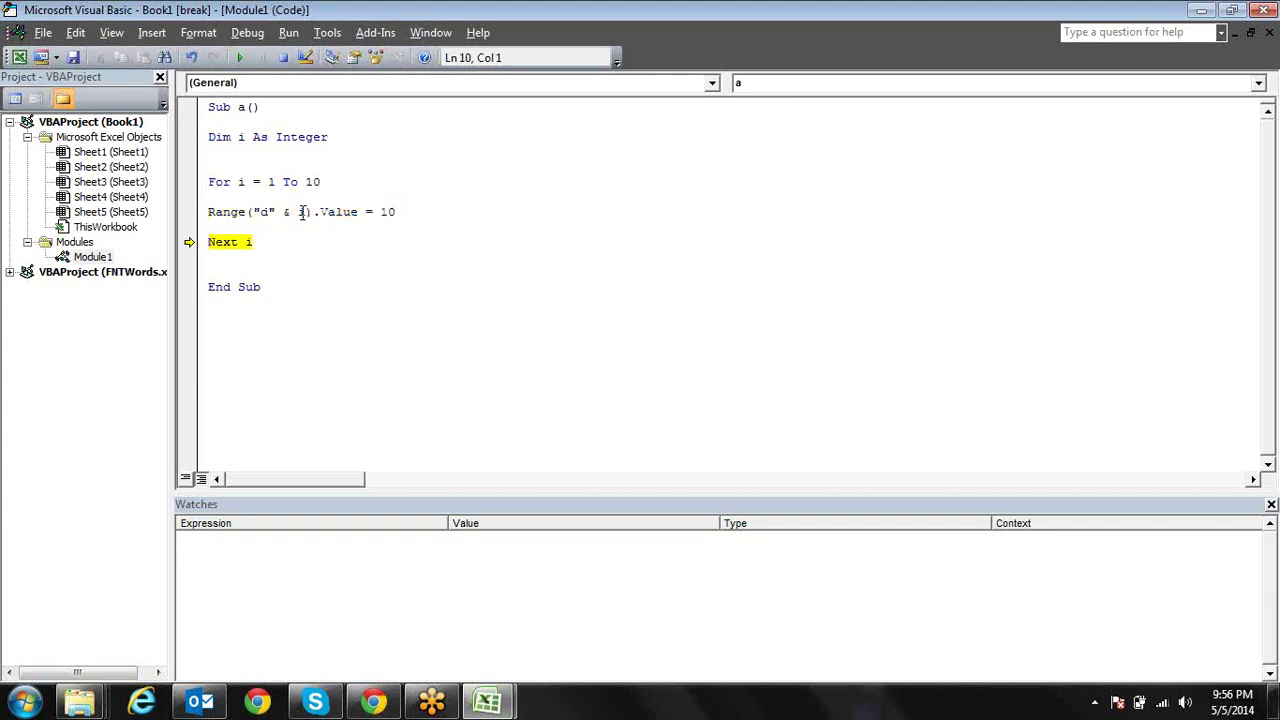
pyautogui.press('F8')
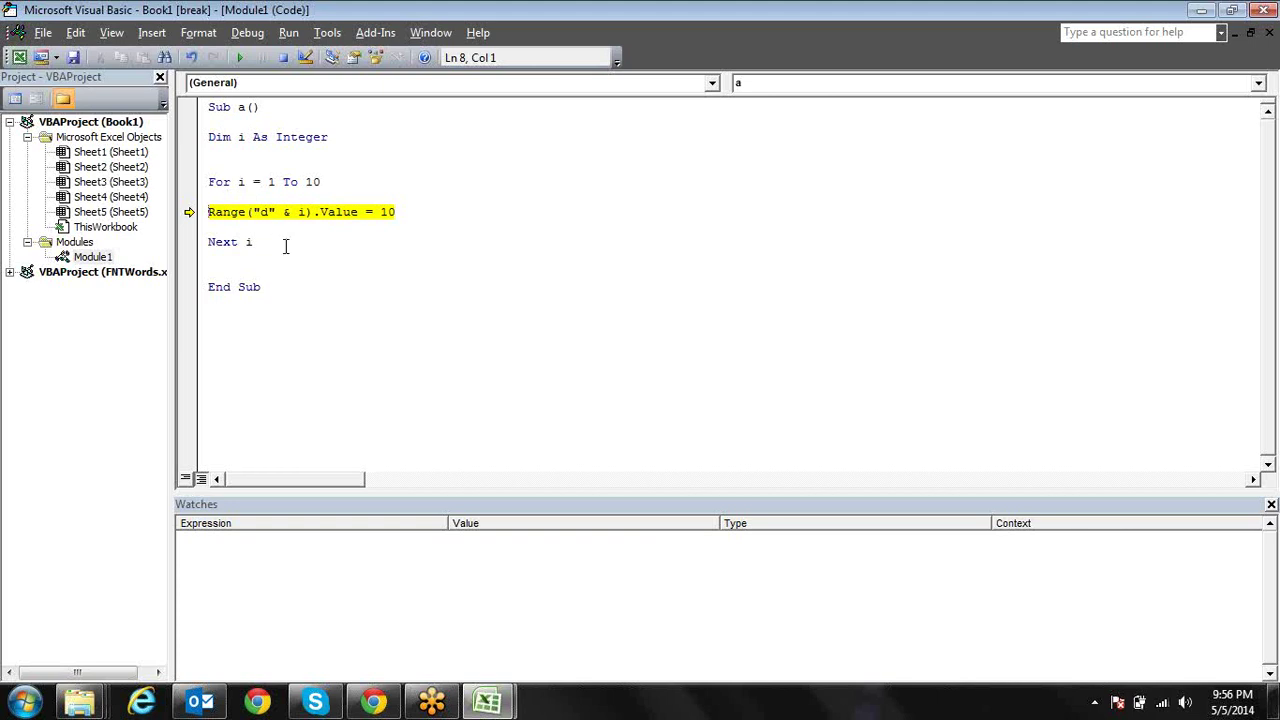
pyautogui.press('F8')
pyautogui.press('F8')
pyautogui.press('F8')
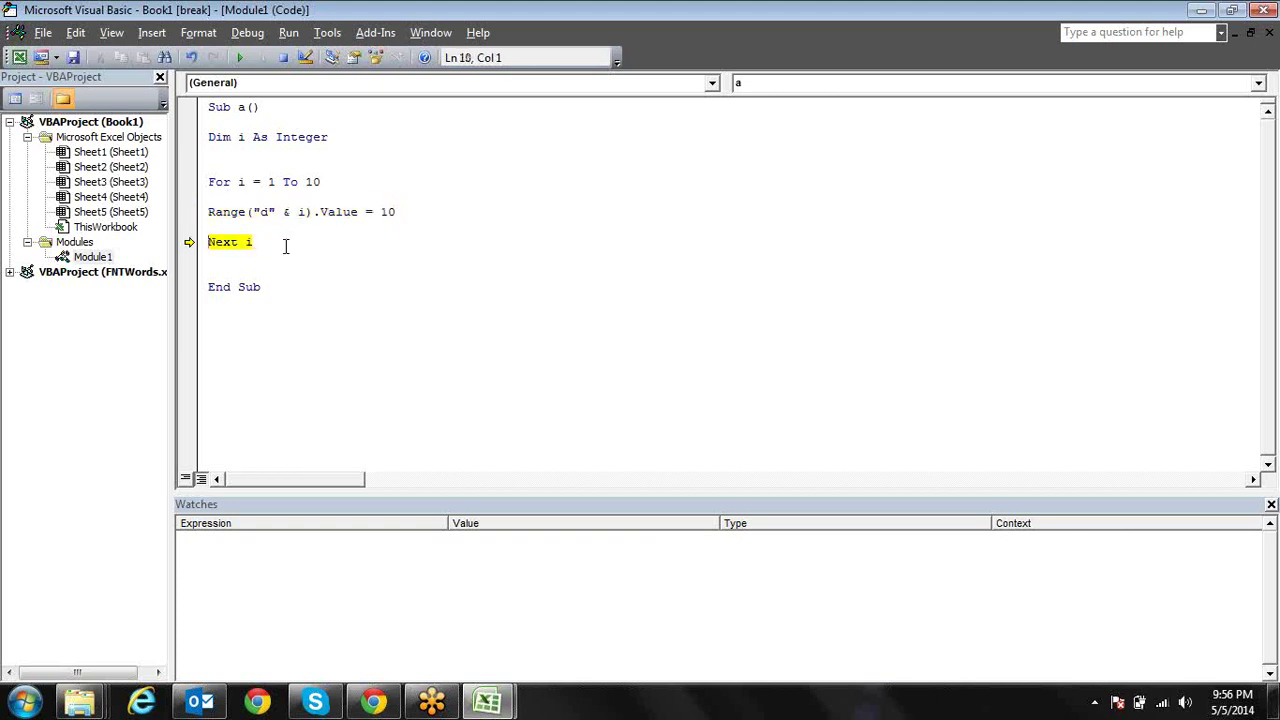
pyautogui.press('F8')
pyautogui.press('F8')
pyautogui.press('F8')
pyautogui.press('F8')
pyautogui.press('F8')
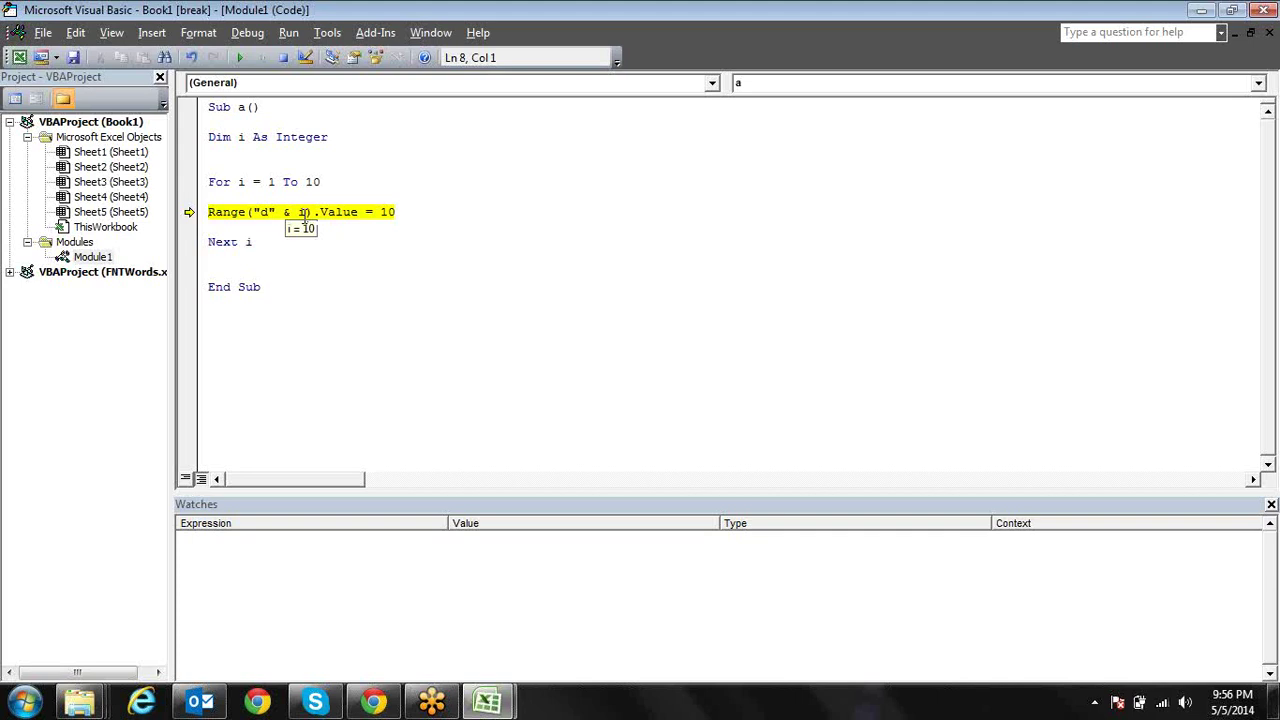
pyautogui.press('F8')
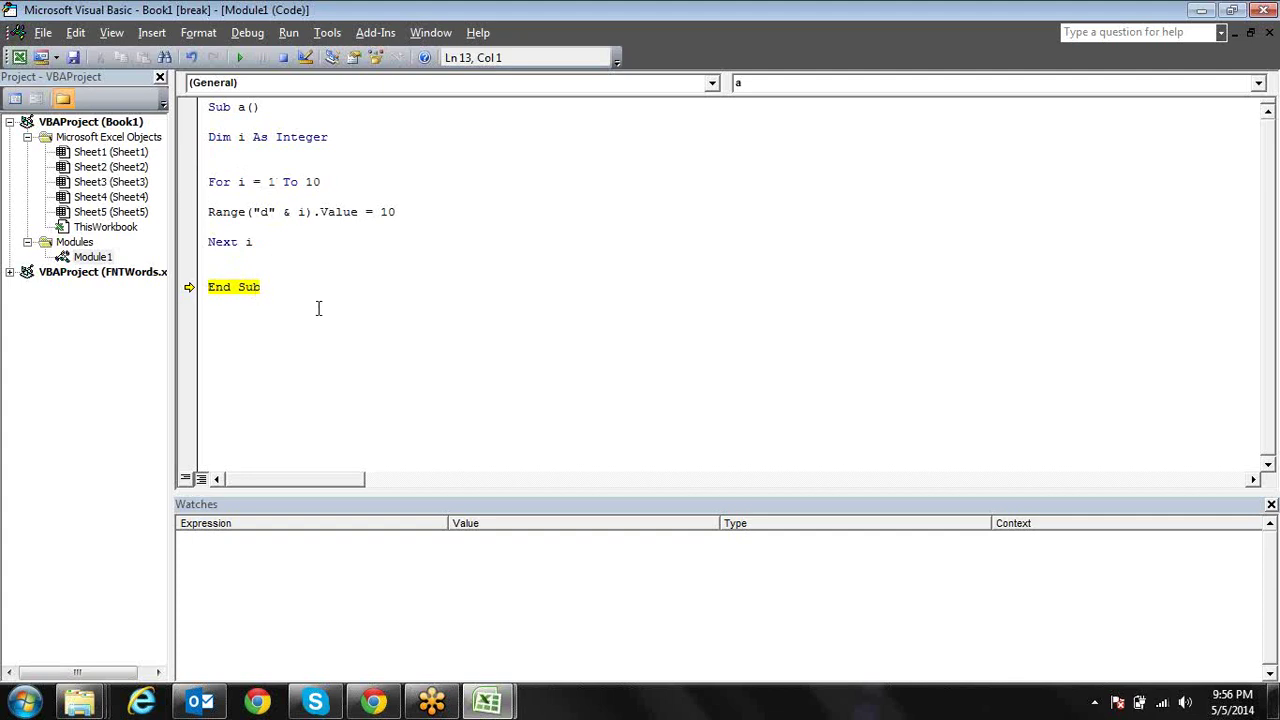
pyautogui.hotkey('alt', 'F11')
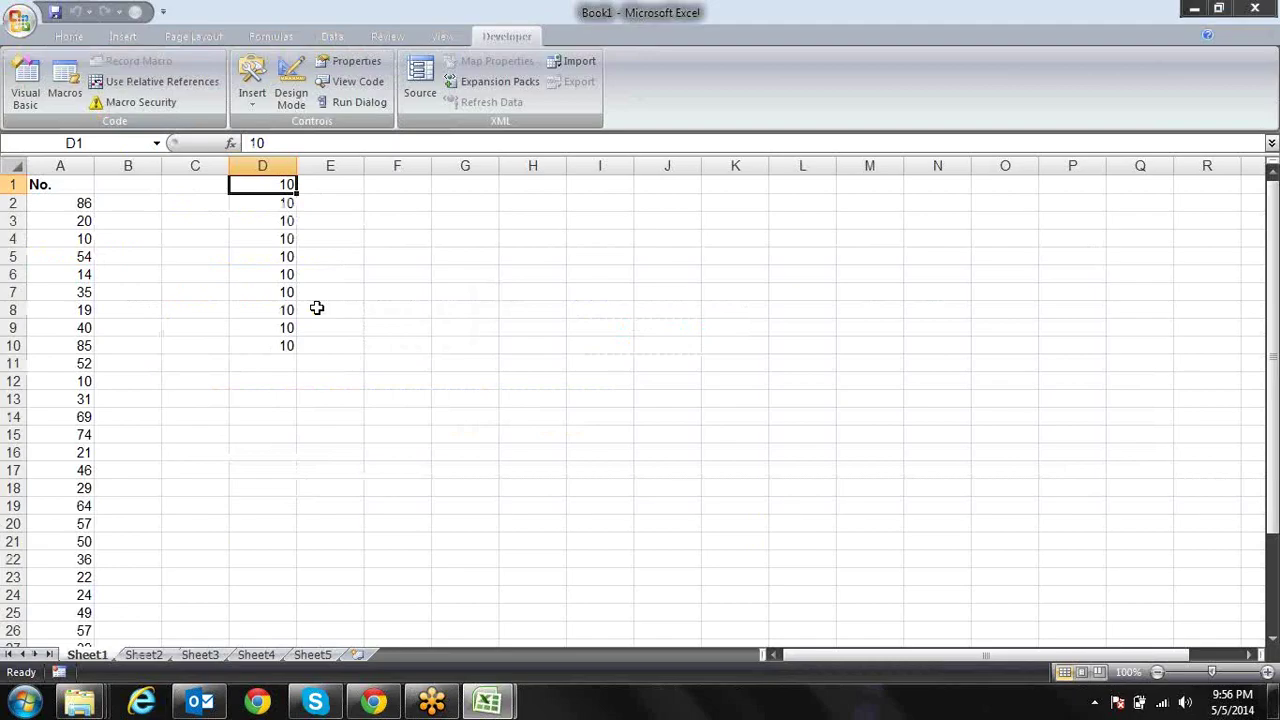
# Check the 10s down column D, then reset the paused macro in the Visual Basic Editor
pyautogui.press('Down')
pyautogui.press('Down')
pyautogui.press('Down')
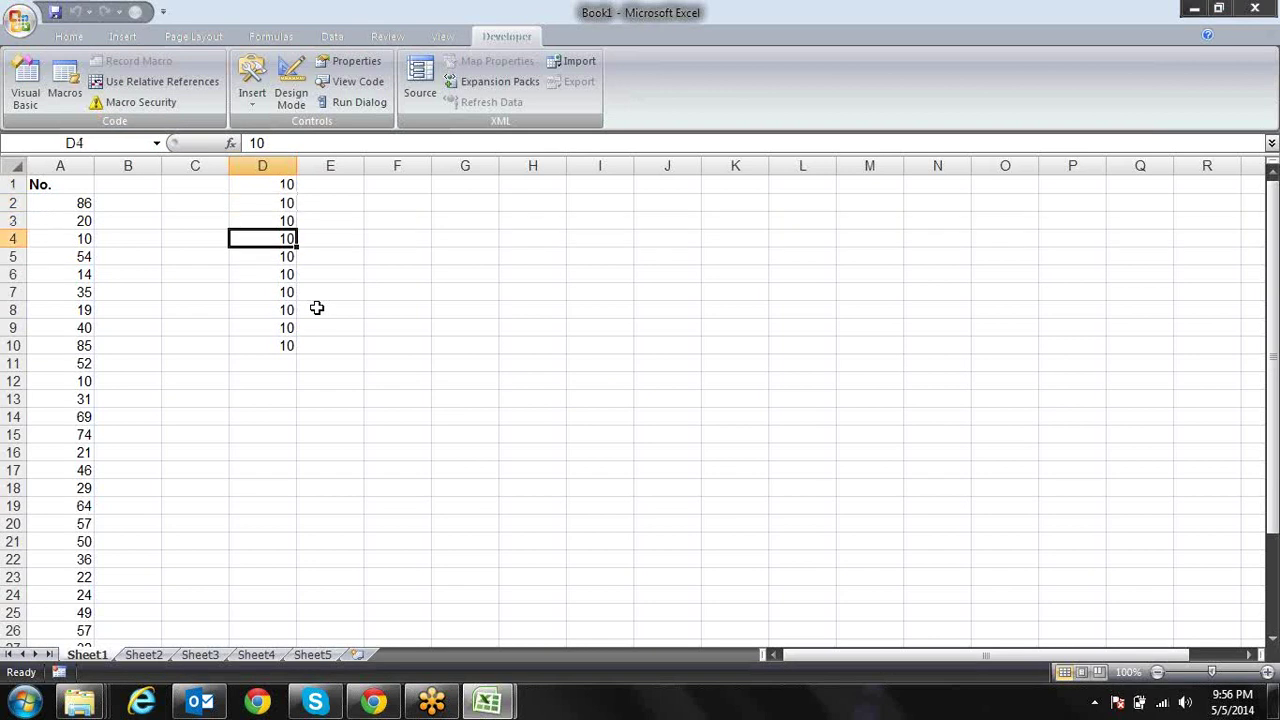
pyautogui.press('Down')
pyautogui.press('Down')
pyautogui.press('Down')
pyautogui.press('Down')
pyautogui.press('Down')
pyautogui.press('Down')
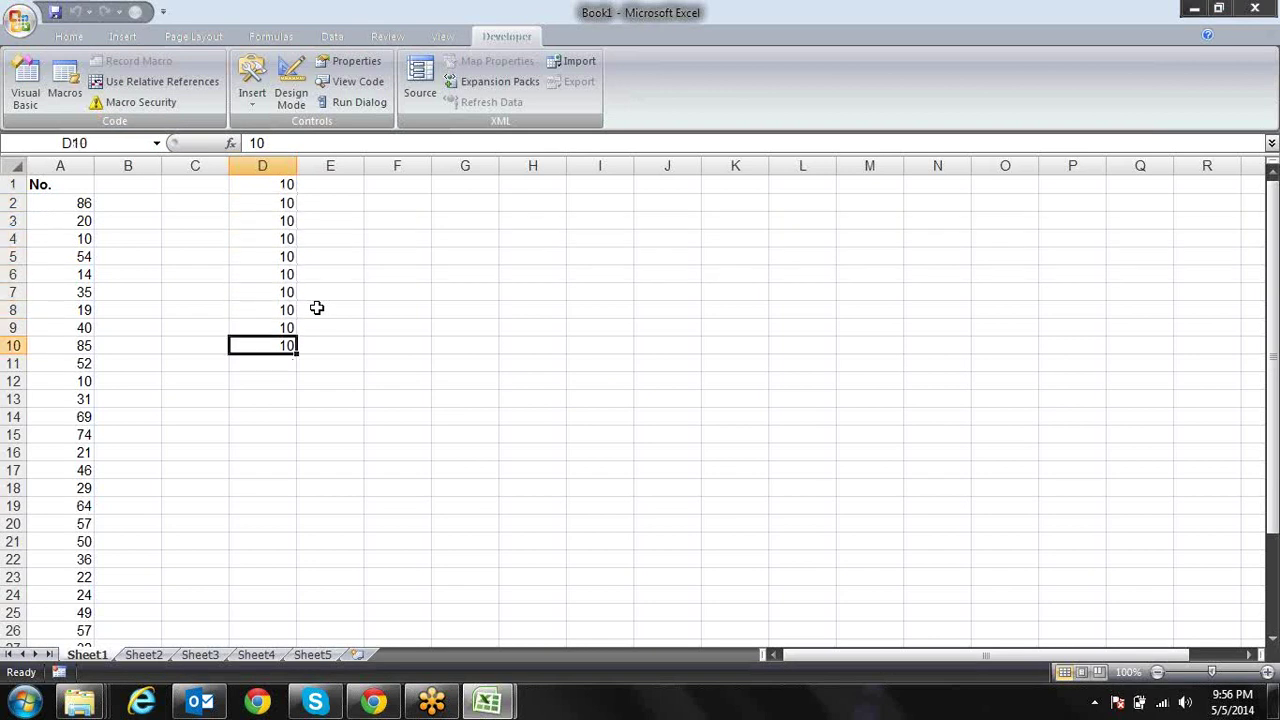
pyautogui.hotkey('alt', 'F11')
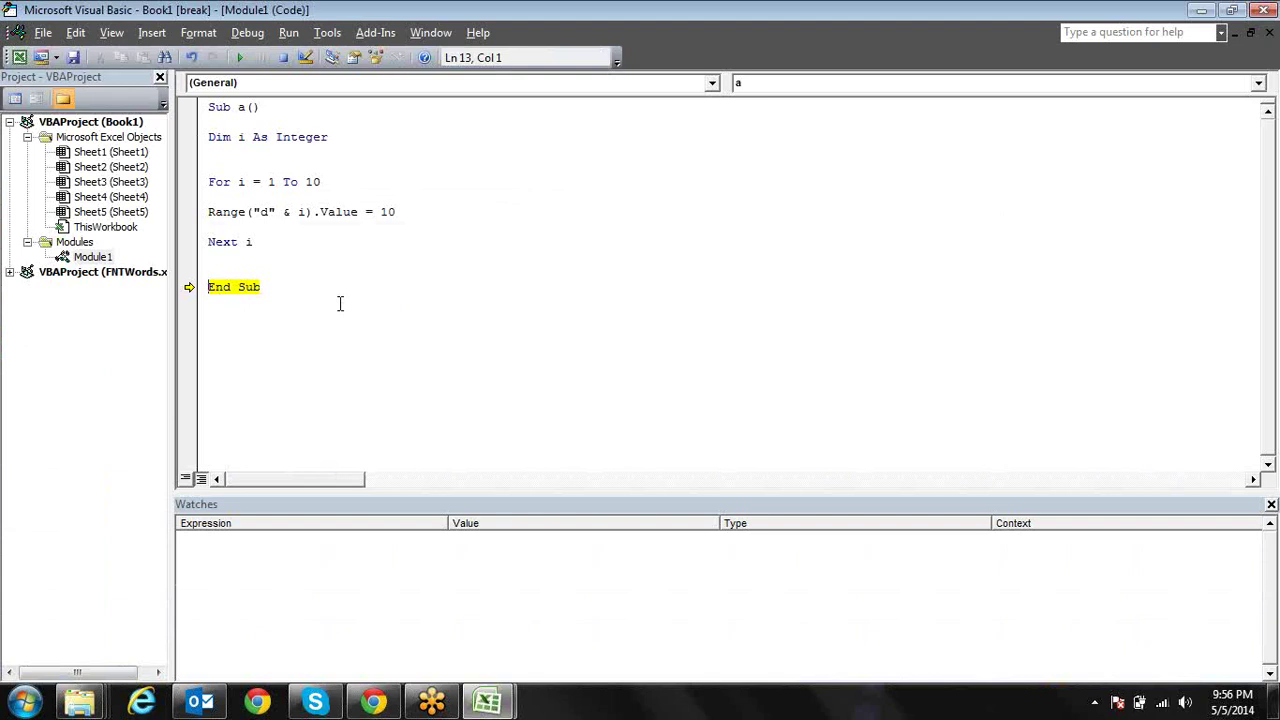
pyautogui.click(283, 57)
# Back in the workbook, select D1:D10 and delete its values
pyautogui.hotkey('alt', 'F11')
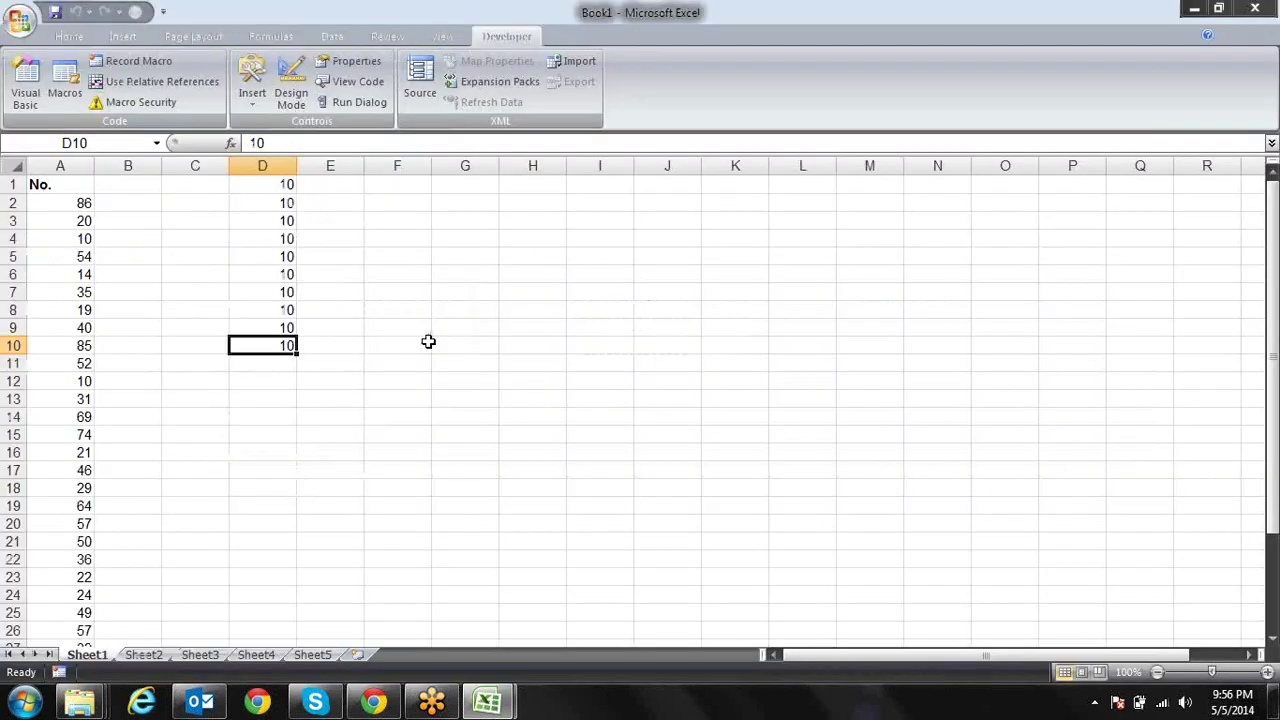
pyautogui.click(78, 222)
pyautogui.click(80, 204)
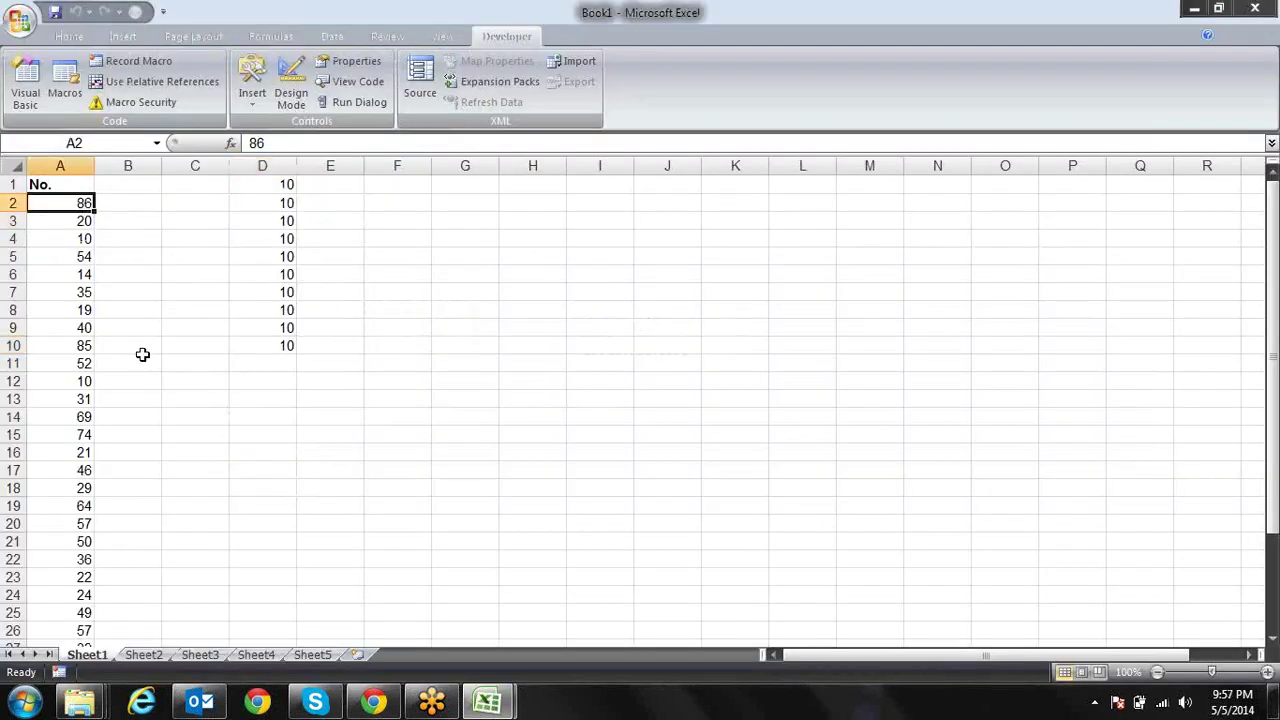
pyautogui.press('Right')
pyautogui.press('Right')
pyautogui.press('Right')
pyautogui.press('Right')
pyautogui.press('Up')
pyautogui.press('Left')
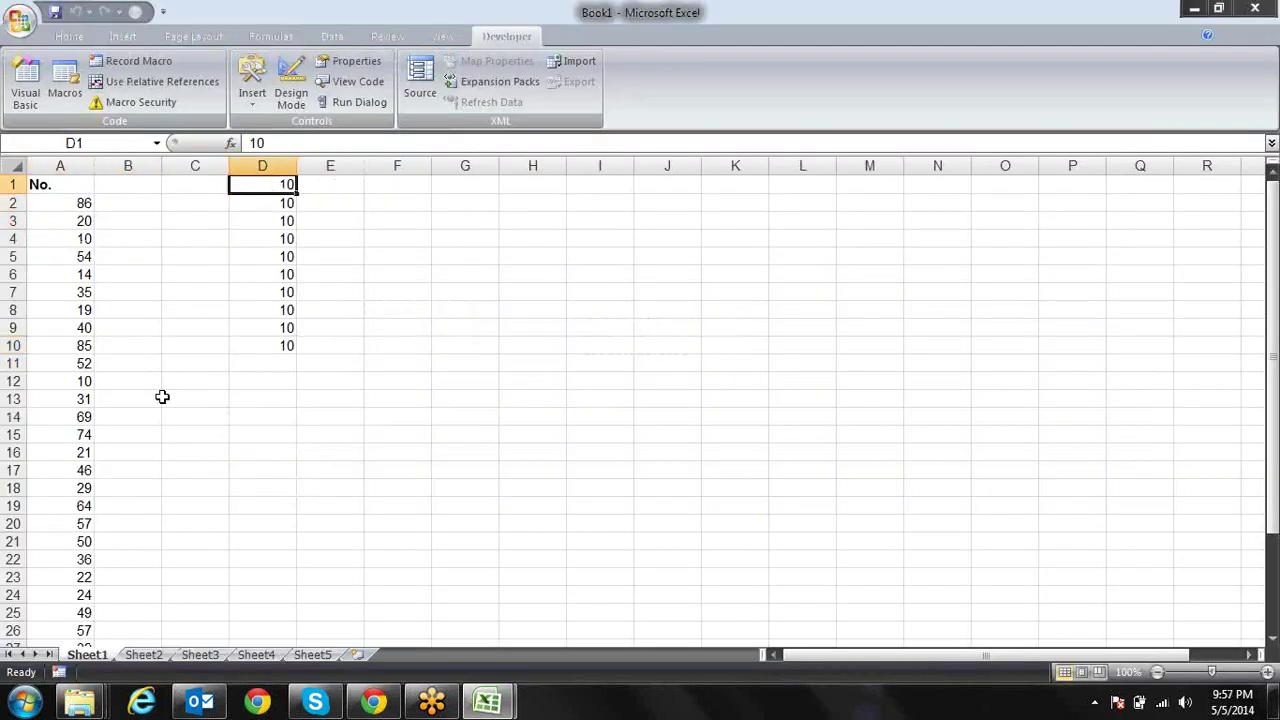
pyautogui.hotkey('ctrl', 'shift', 'Down')
pyautogui.press('Delete')
pyautogui.press('Left')
pyautogui.press('Left')
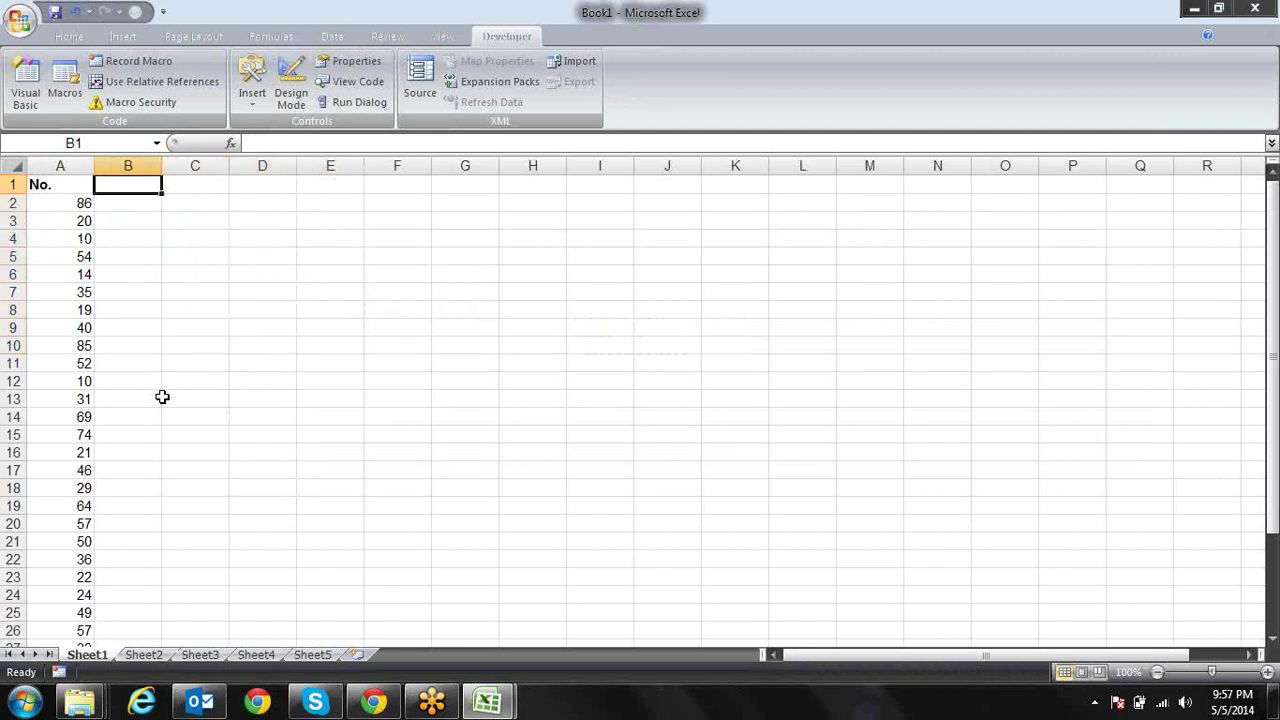
# Cancel a formula started in B2 and return to the Visual Basic Editor
pyautogui.press('Down')
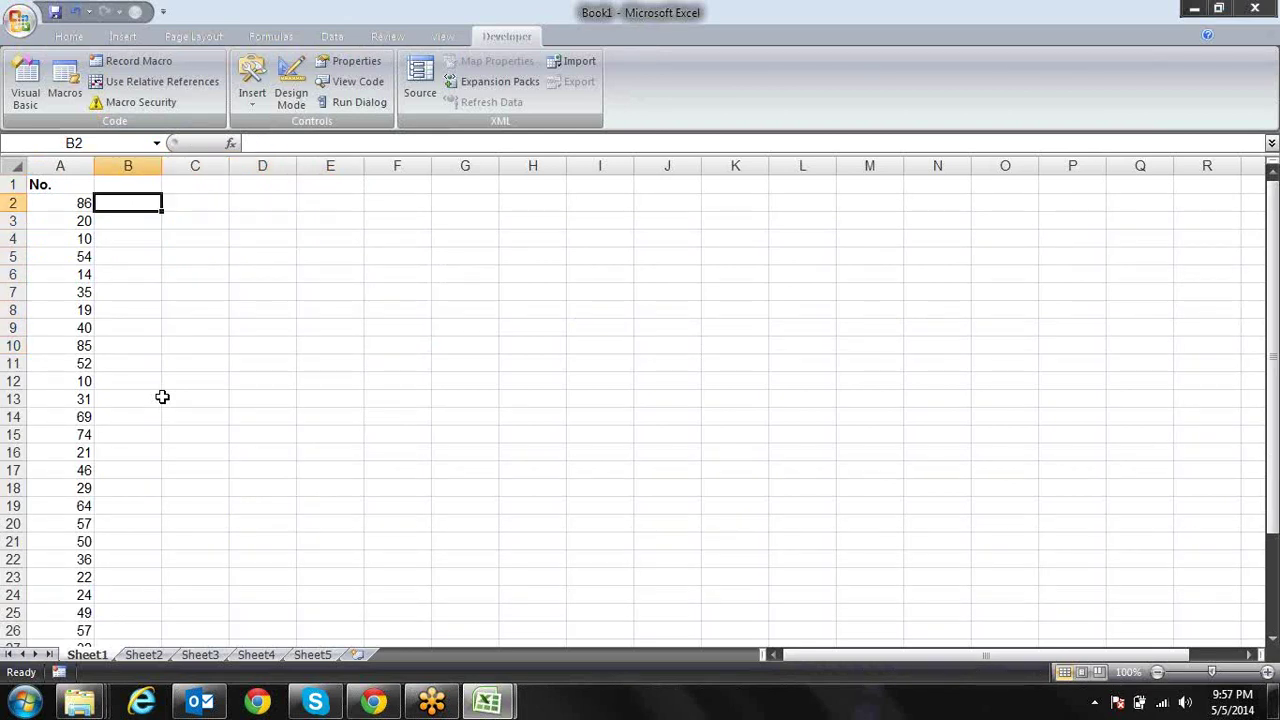
pyautogui.write('=')
pyautogui.press('Escape')
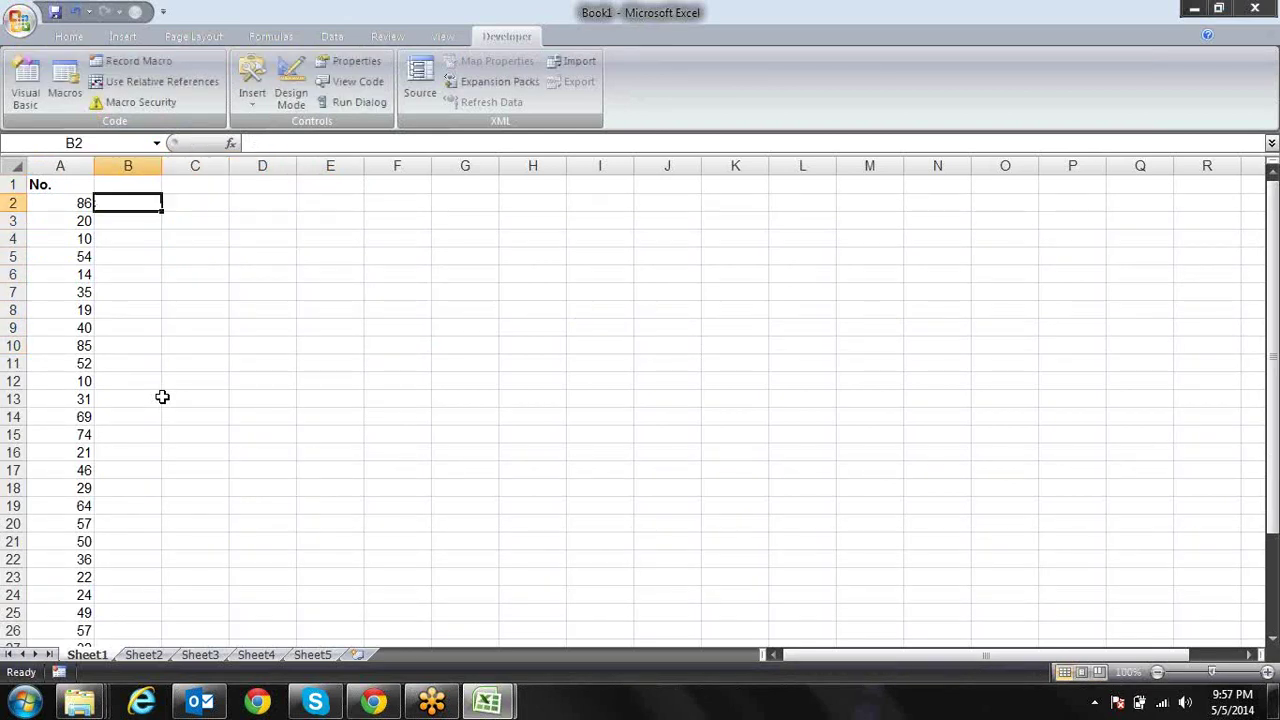
pyautogui.hotkey('alt', 'Tab')
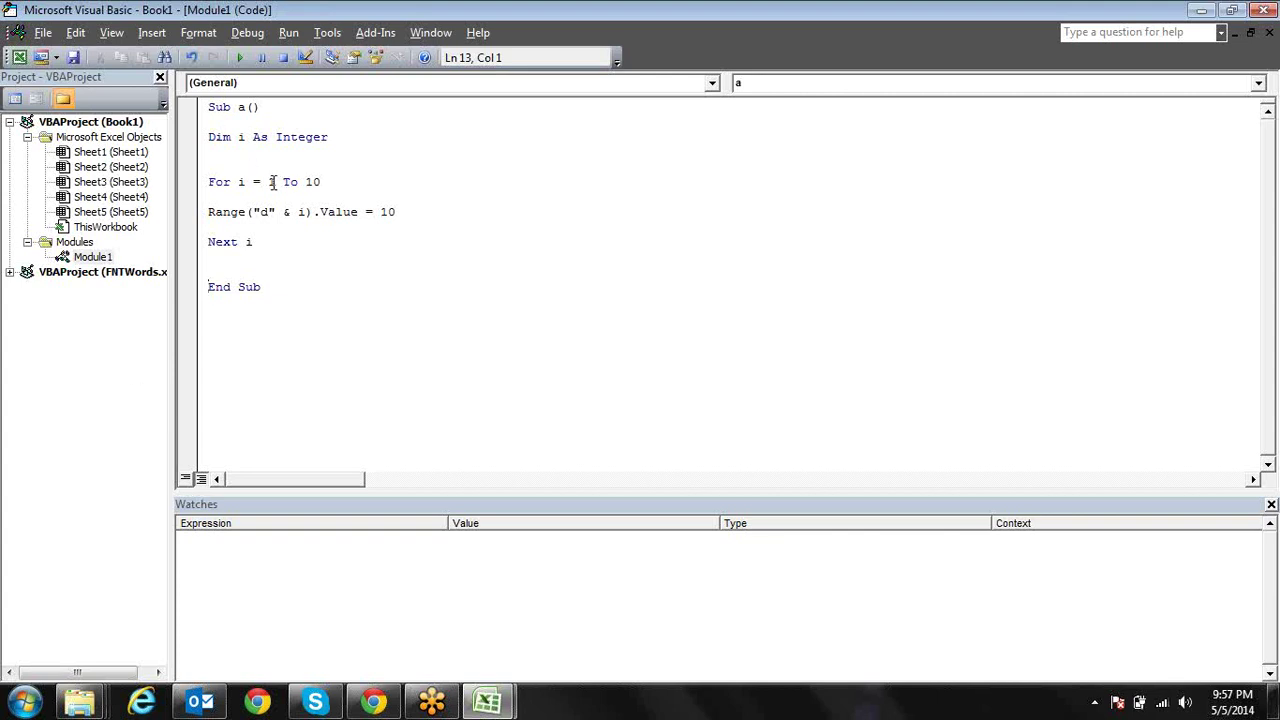
# Delete the For line's start value, dismiss the compile error, and retype it as '= 0'
pyautogui.click(272, 183)
pyautogui.press('BackSpace')
pyautogui.press('BackSpace')
pyautogui.press('BackSpace')
pyautogui.click(258, 158)
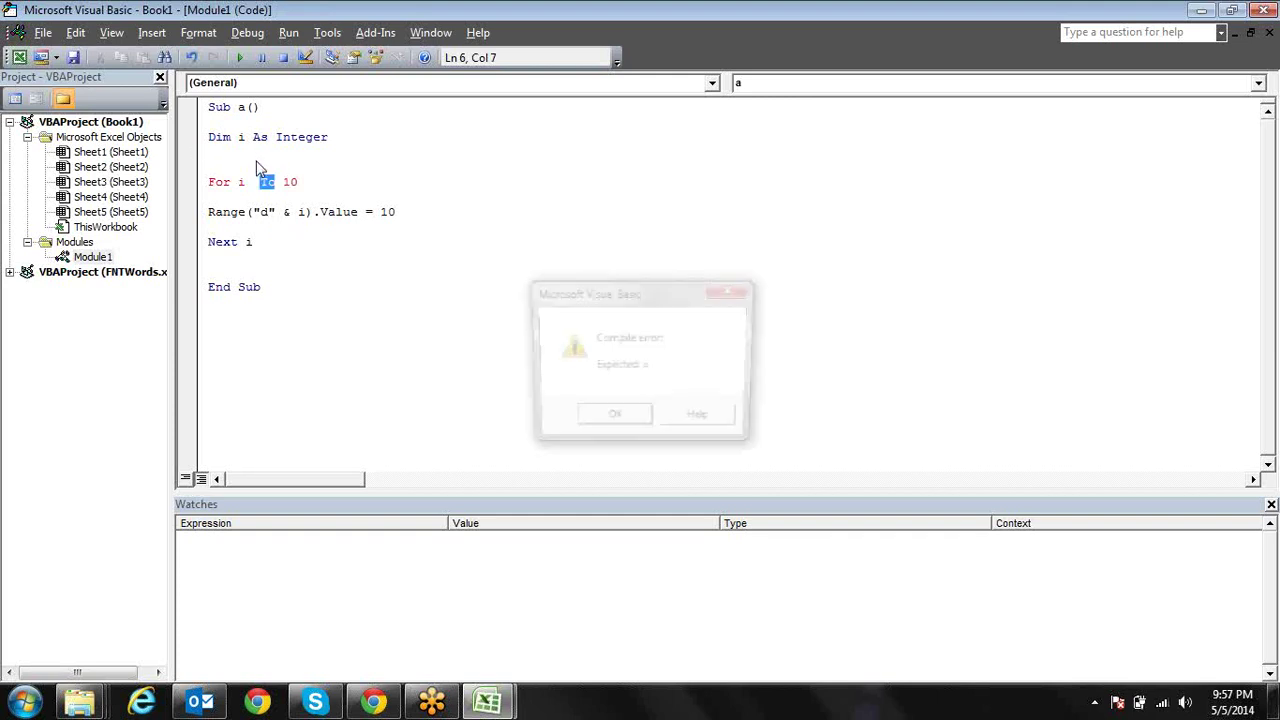
pyautogui.click(645, 425)
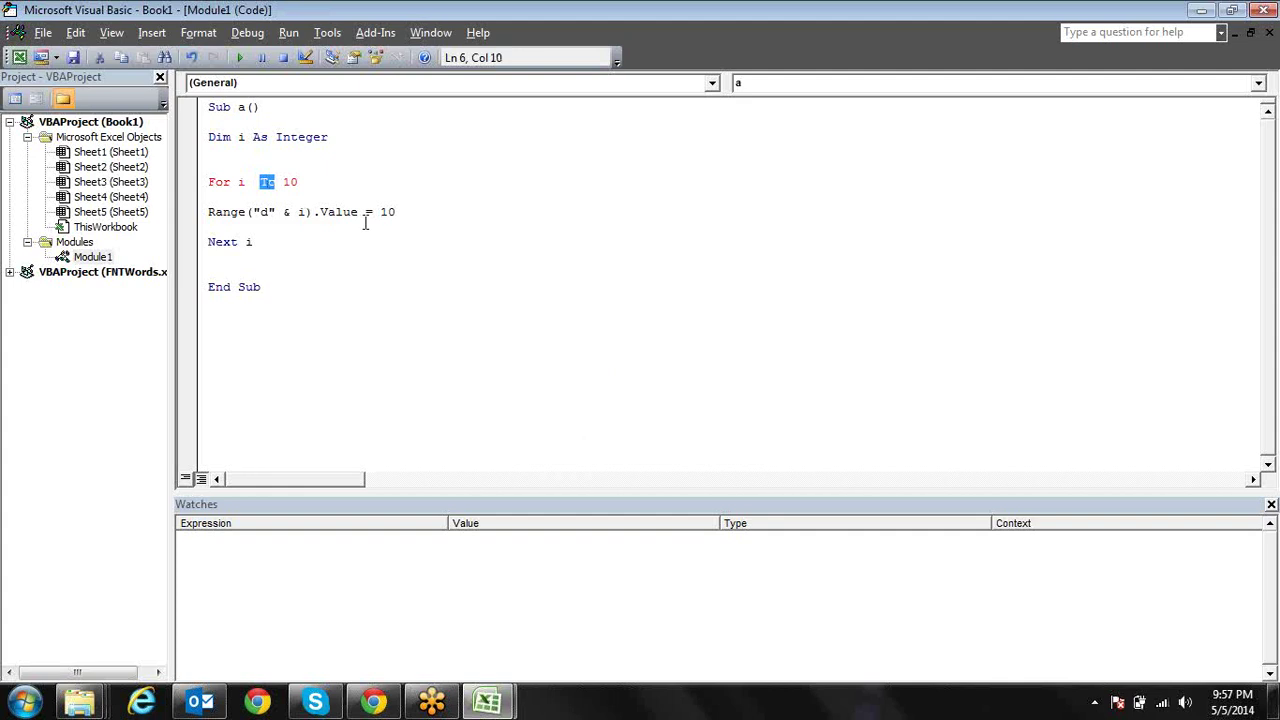
pyautogui.click(244, 182)
pyautogui.write('= 0')
pyautogui.press('Down')
# Change the loop start value from 0 to 1 and then to 3
pyautogui.press('Up')
pyautogui.hotkey('shift', 'Left')
pyautogui.write('1')
pyautogui.click(245, 182)
pyautogui.click(251, 182)
pyautogui.click(273, 182)
pyautogui.press('BackSpace')
pyautogui.write('3')
pyautogui.click(208, 197)
# Run macro a from the macro list, confirm D3:D10 hold 10, and return to the code
pyautogui.hotkey('alt', 'F11')
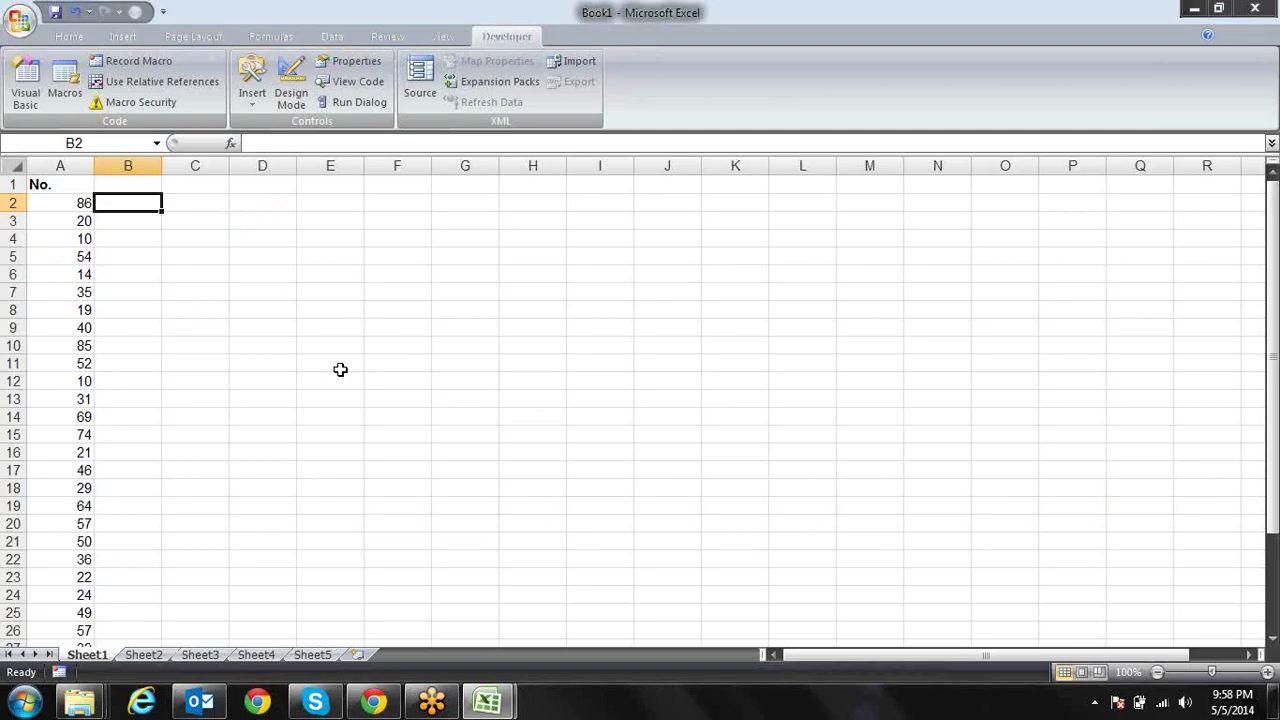
pyautogui.hotkey('alt', 'F8')
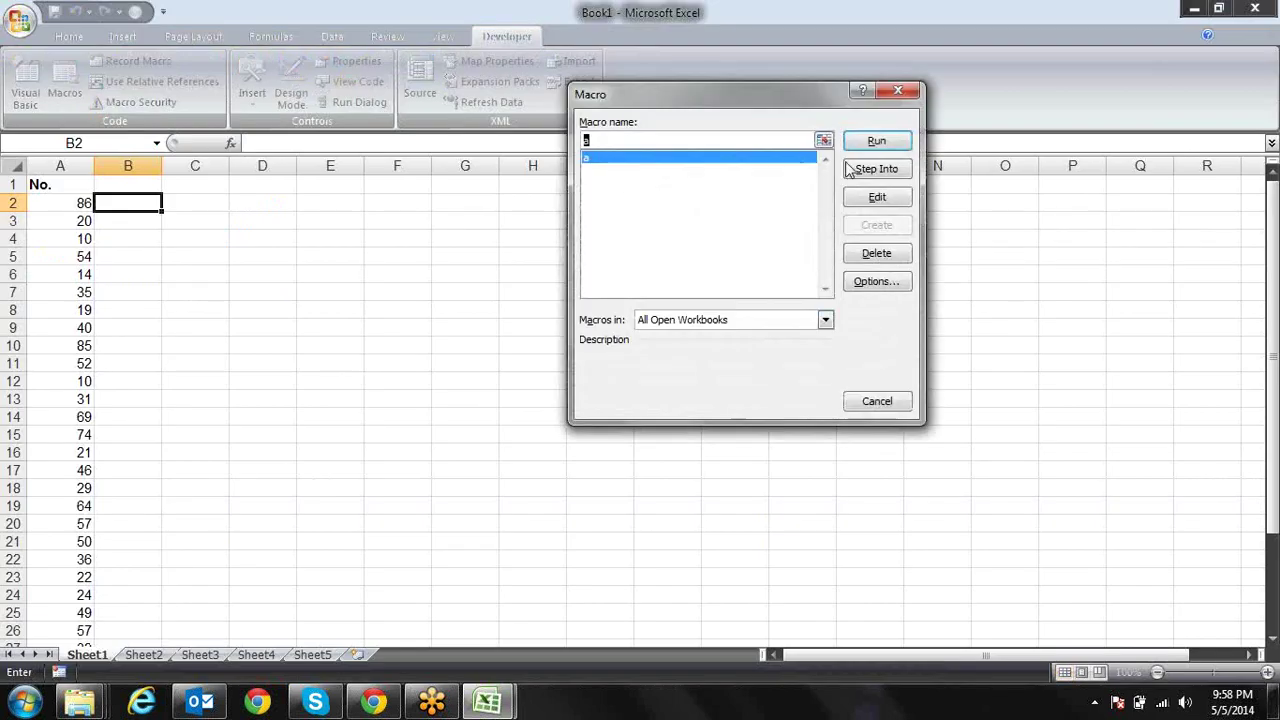
pyautogui.click(876, 143)
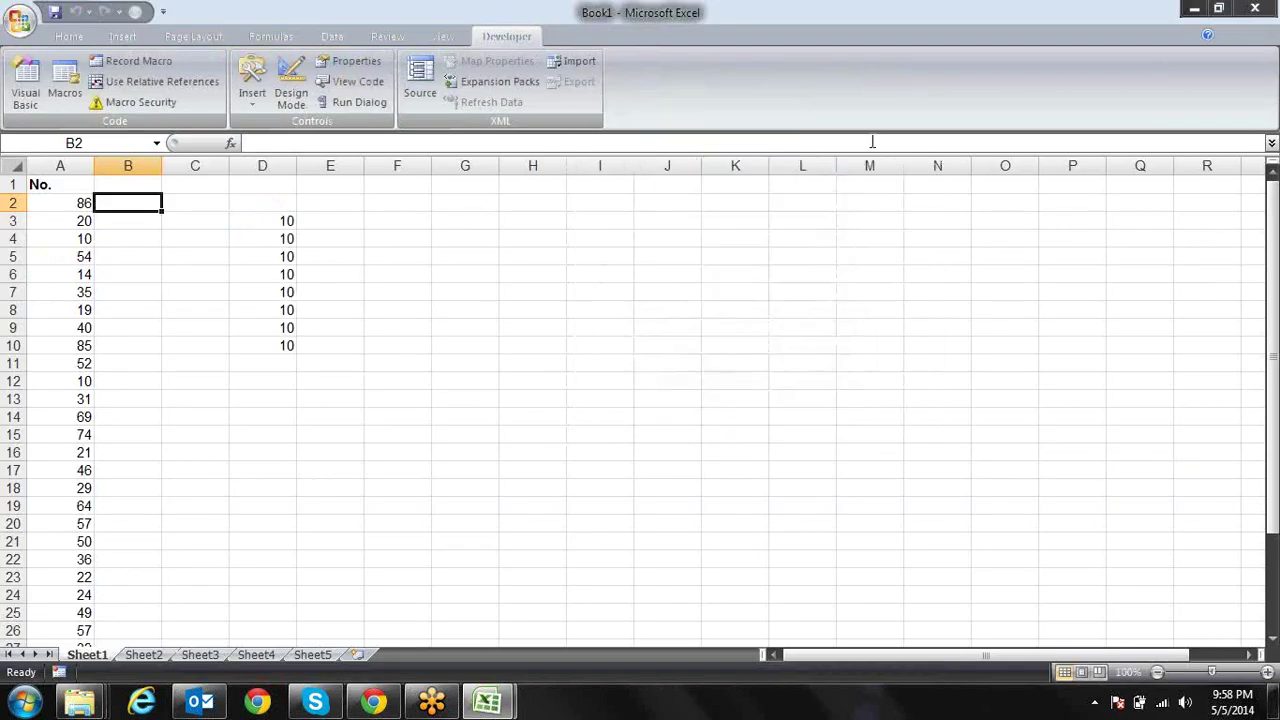
pyautogui.click(290, 218)
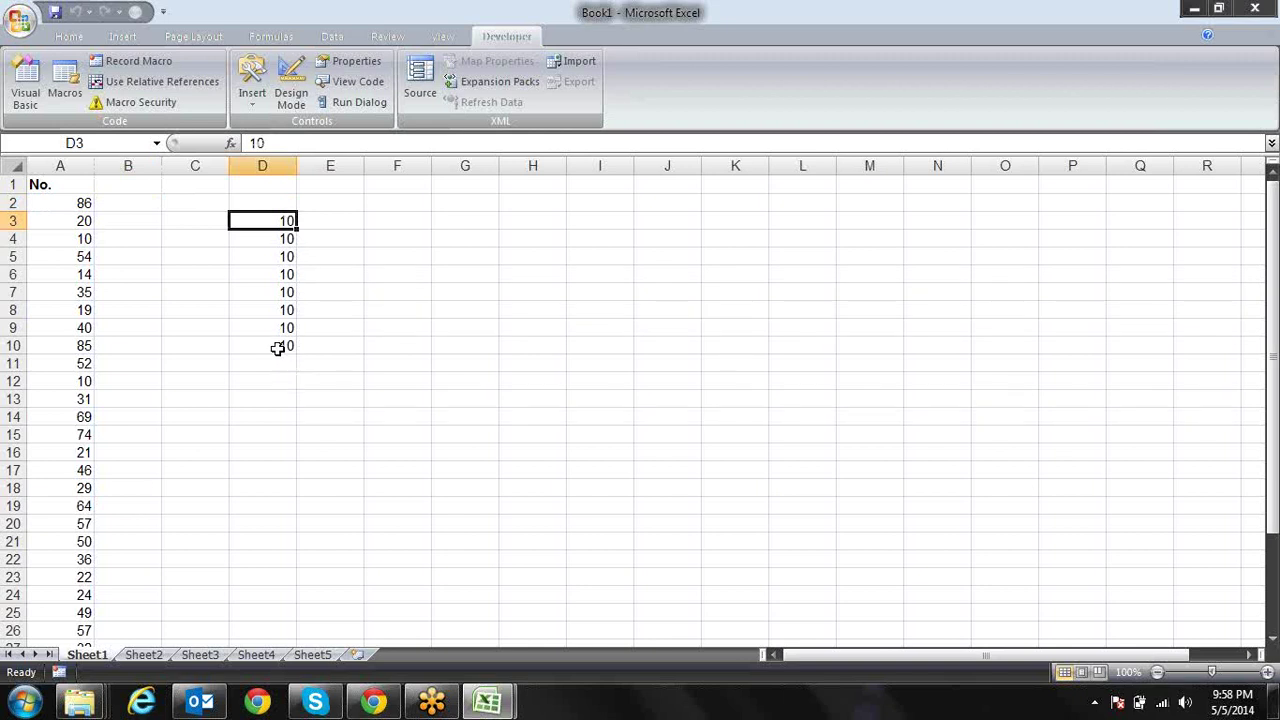
pyautogui.hotkey('alt', 'F11')
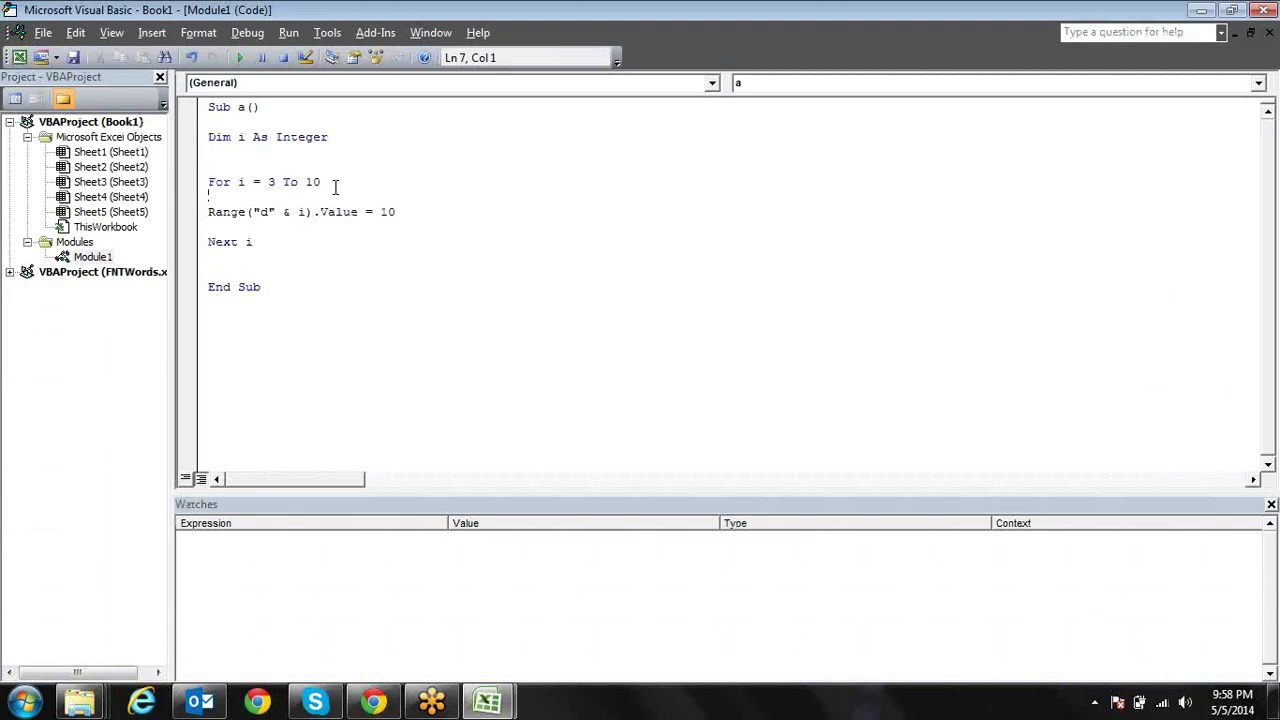
# Insert blank lines above Next i inside the For loop, then switch back to the Book1 worksheet
pyautogui.click(239, 141)
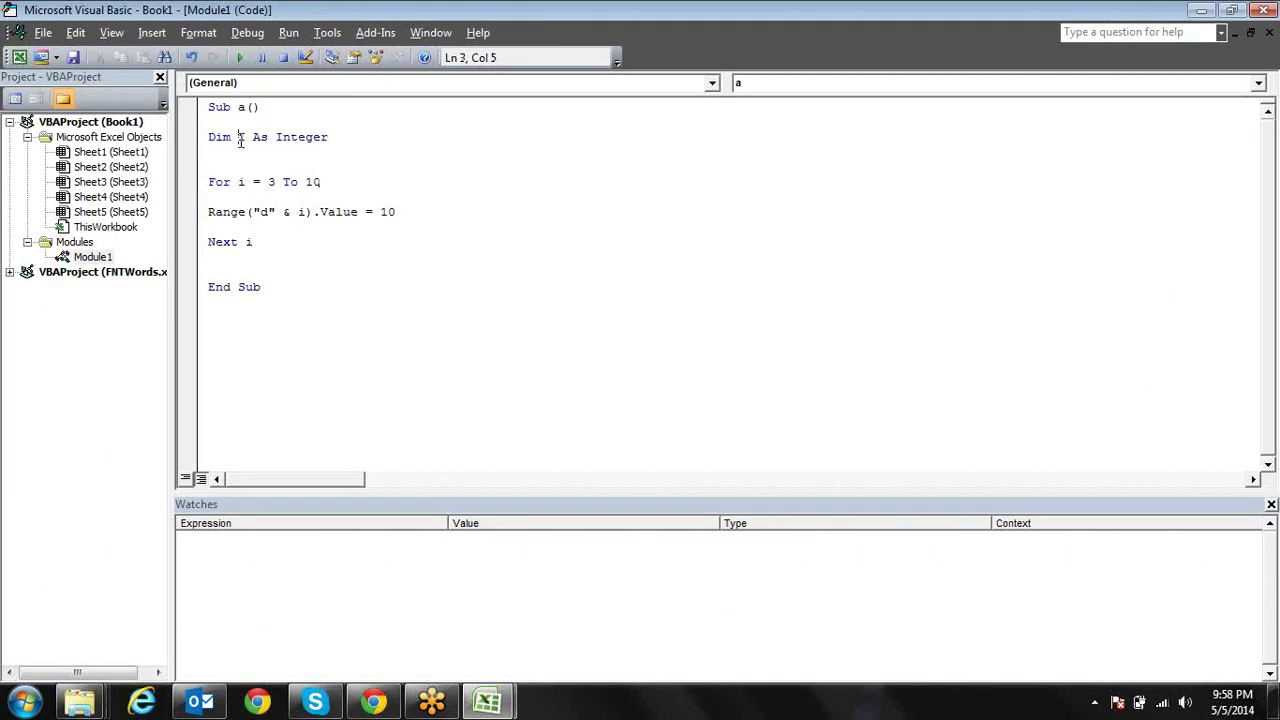
pyautogui.click(270, 182)
pyautogui.moveTo(309, 213); pyautogui.dragTo(259, 213)
pyautogui.click(284, 229)
pyautogui.press('Return')
pyautogui.press('Return')
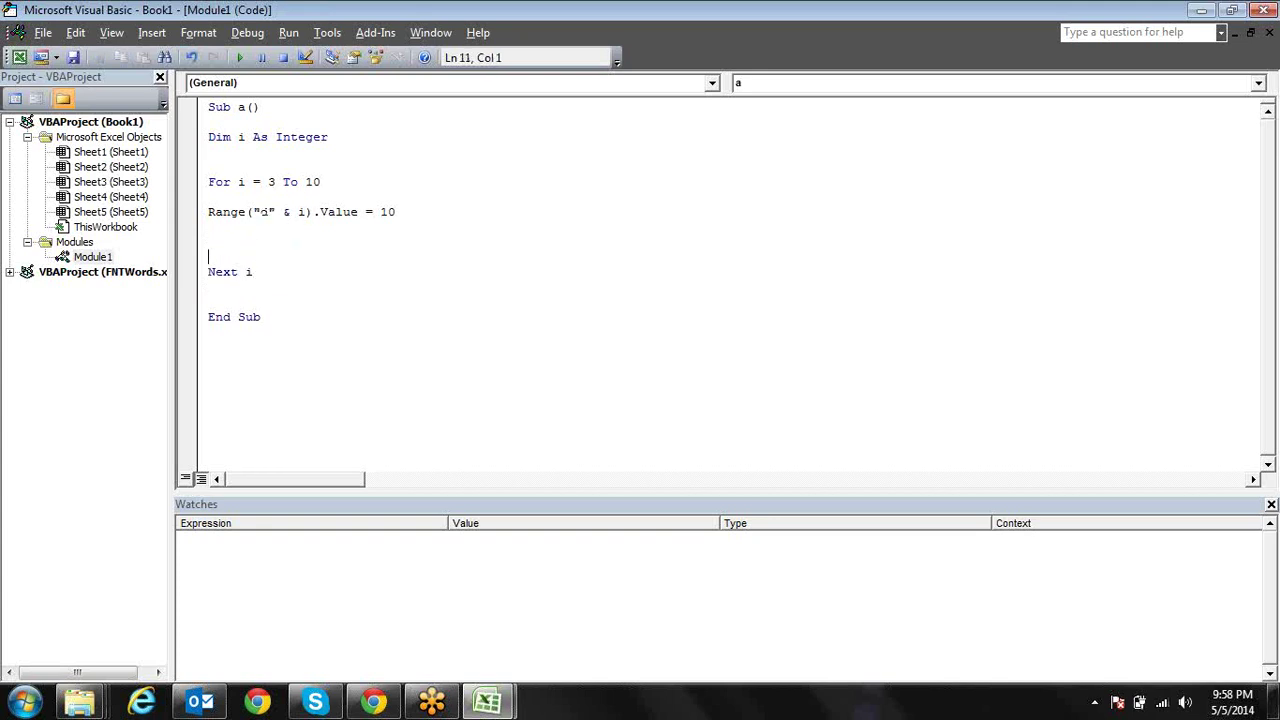
pyautogui.press('F5')
pyautogui.hotkey('alt', 'F11')
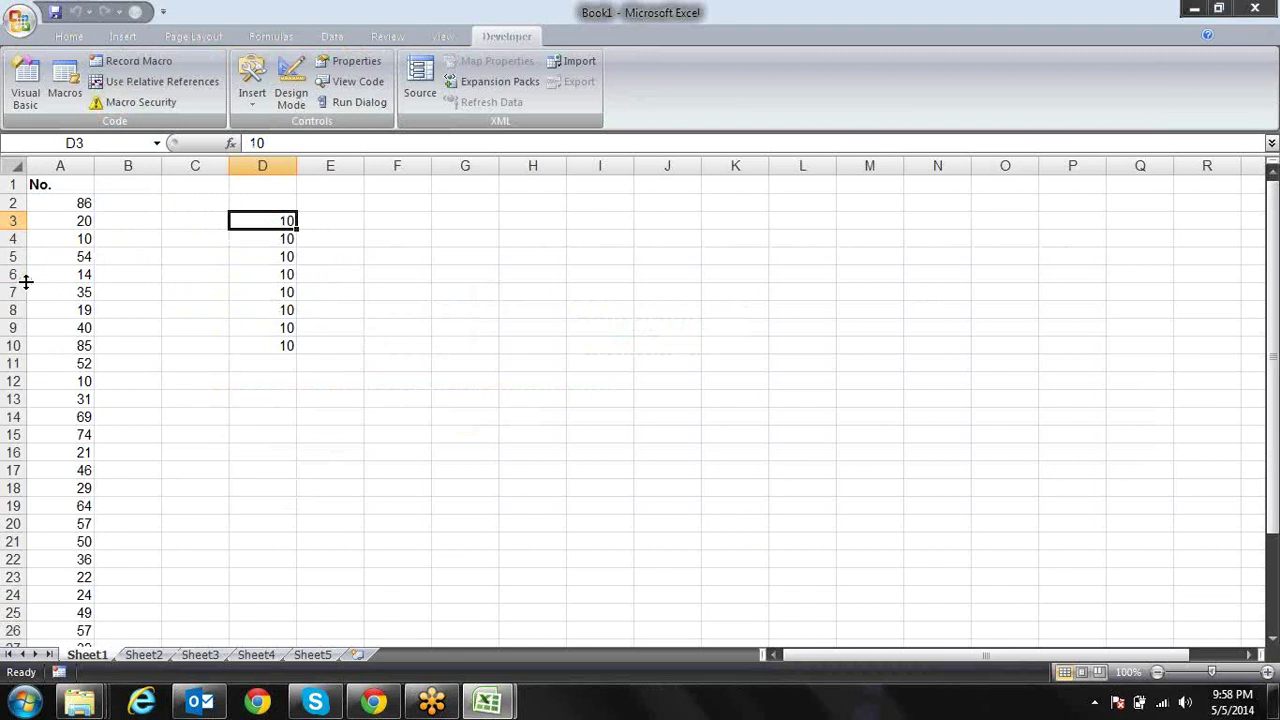
# Switch from Excel back to the Module1 code for macro a with Alt+F11
pyautogui.hotkey('alt', 'F11')
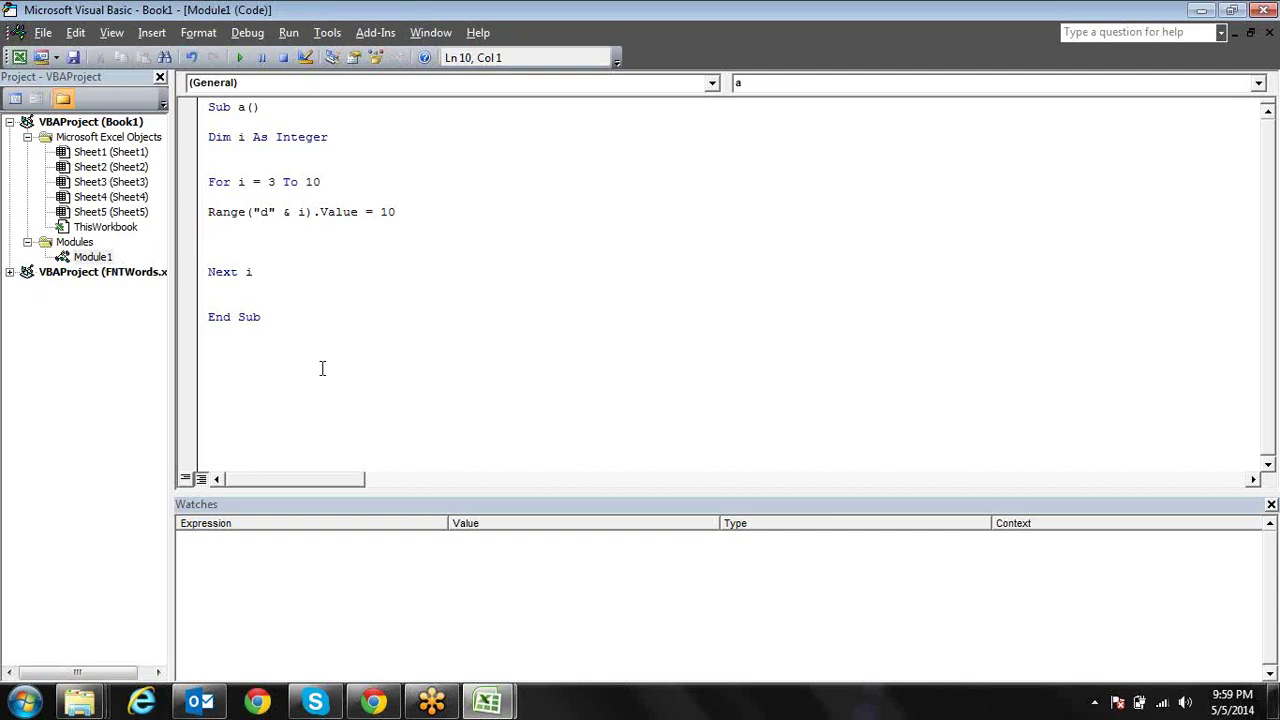
pyautogui.moveTo(487, 702)
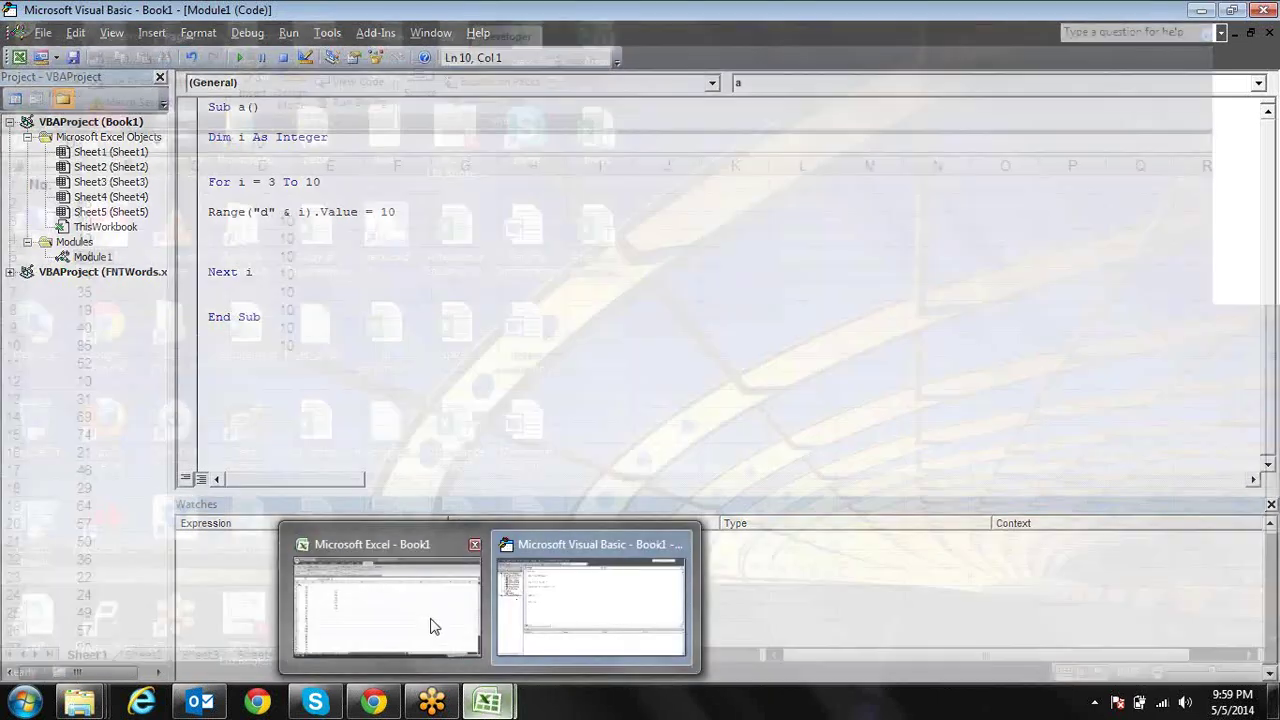
# Put the column letter in G3 and make H3 join it with I3 using =G3&I3
pyautogui.click(428, 623)
pyautogui.click(476, 224)
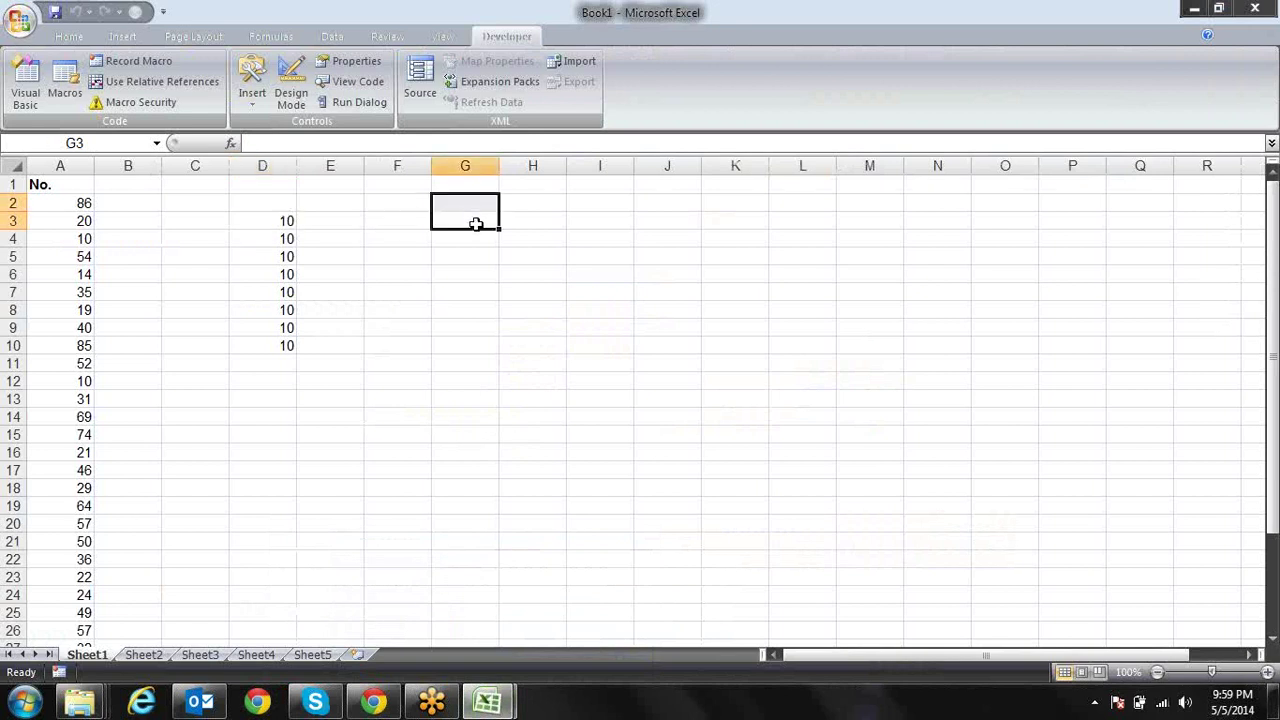
pyautogui.press('Down')
pyautogui.press('Up')
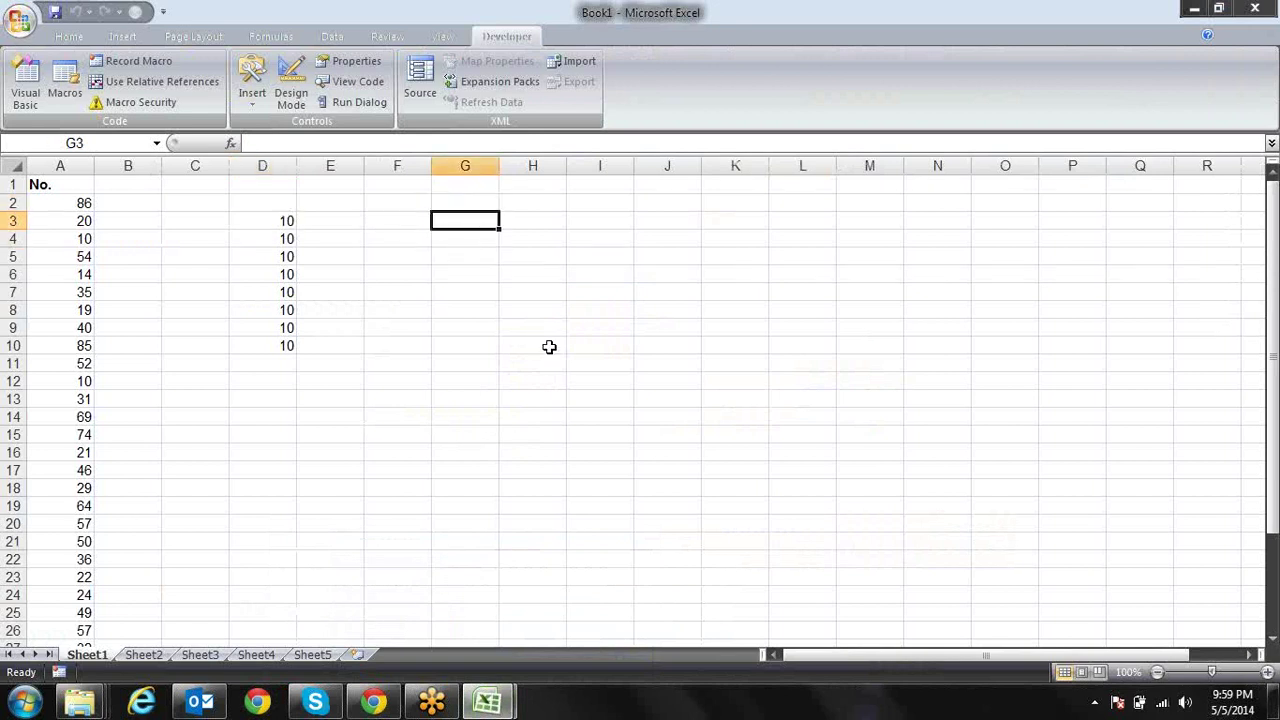
pyautogui.write('dl')
pyautogui.press('Tab')
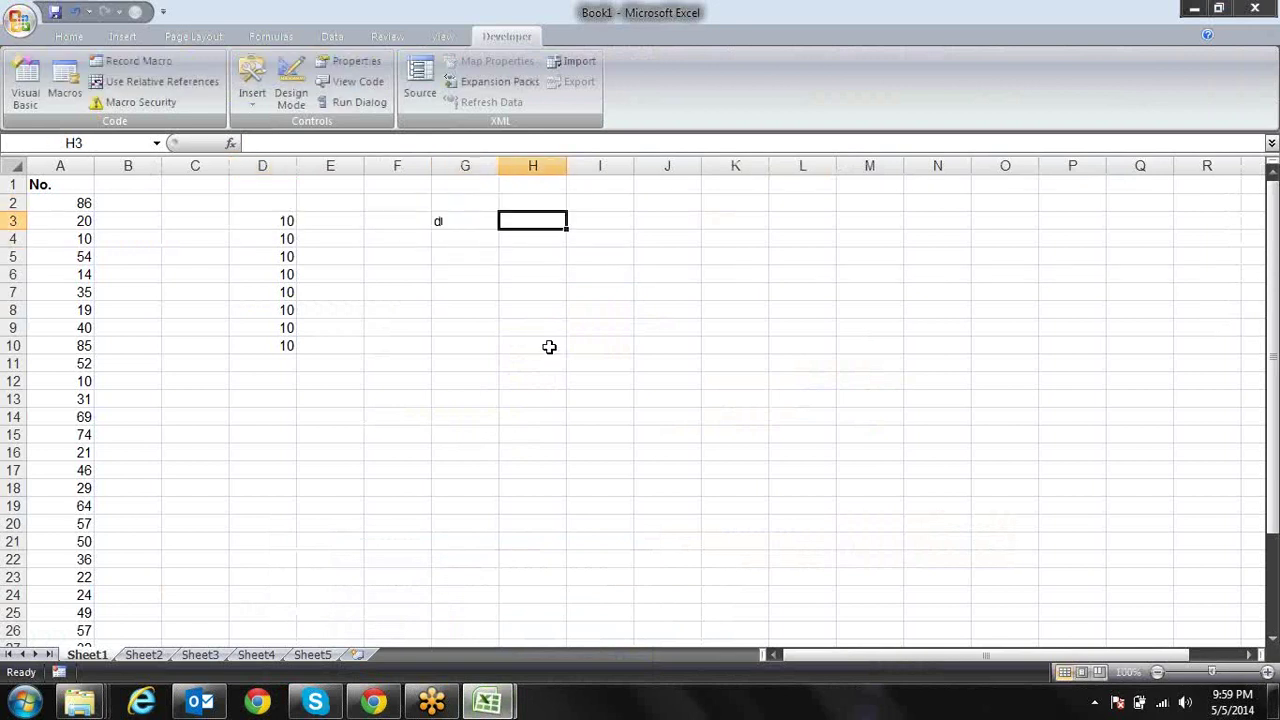
pyautogui.write('=')
pyautogui.press('Left')
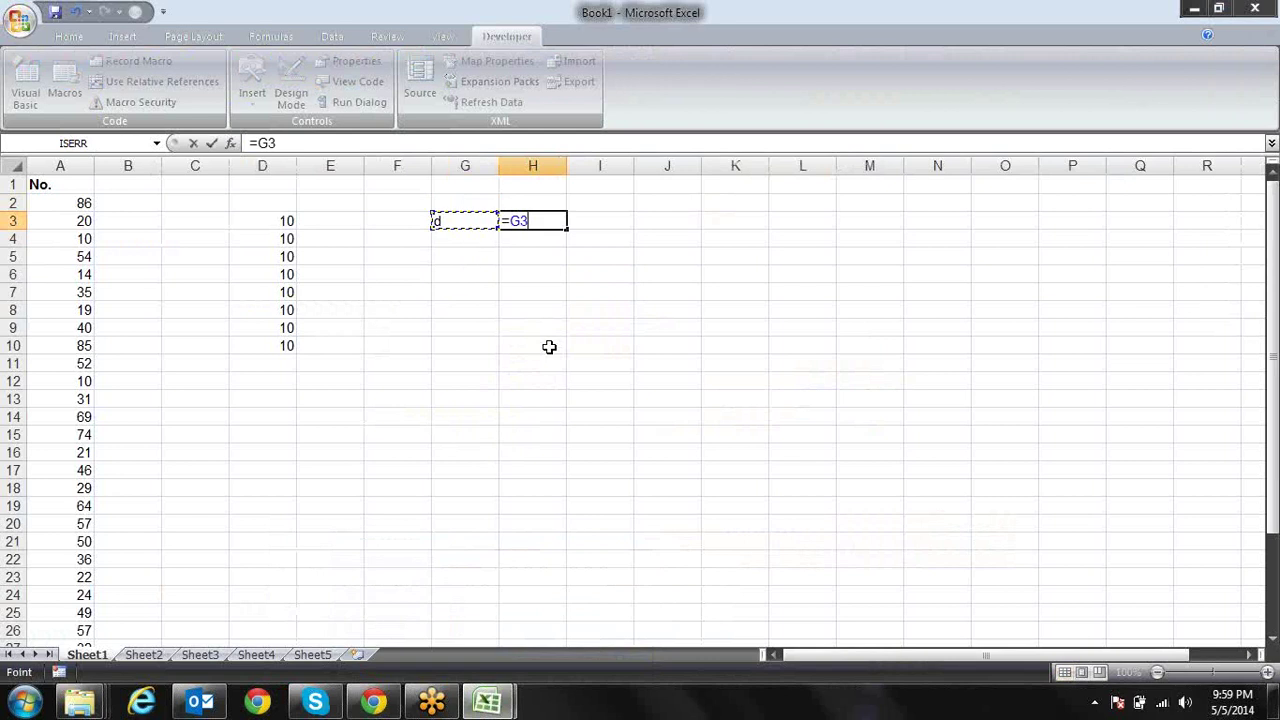
pyautogui.write('&')
pyautogui.click(610, 221)
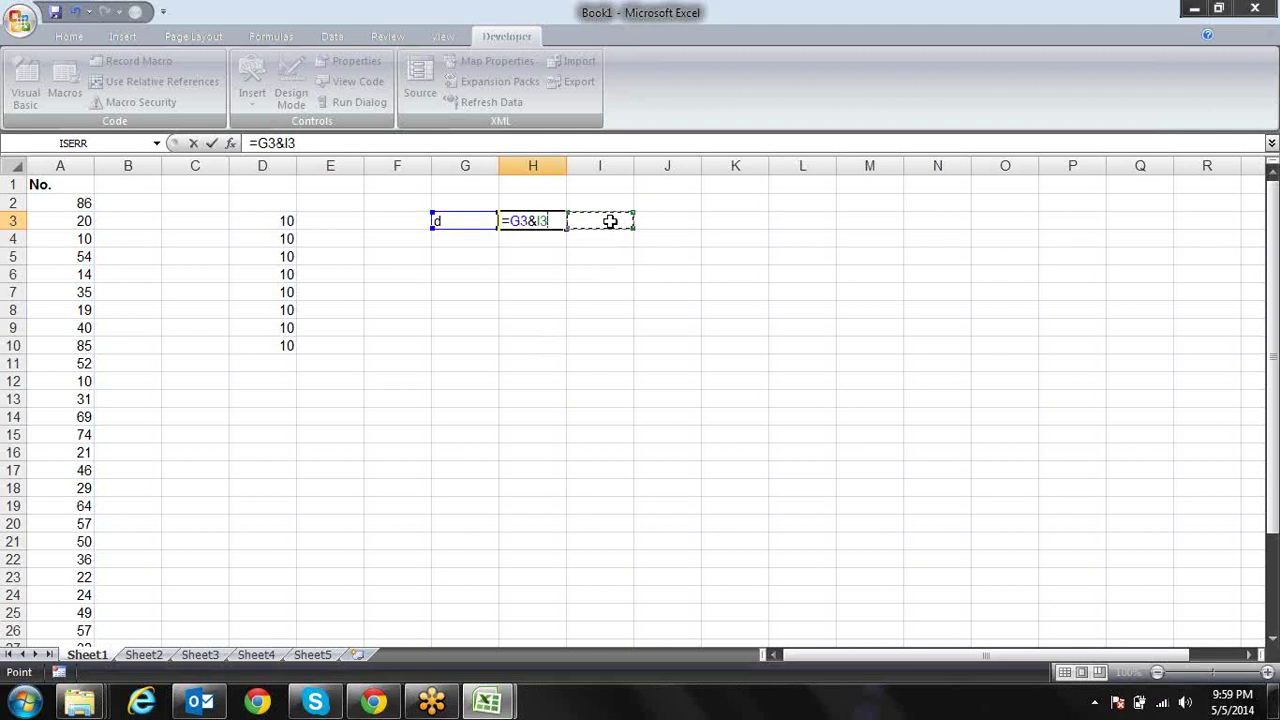
pyautogui.press('Return')
# Try 1, 2 and finally 5 in I3 so H3 reads d5, then return to the code
pyautogui.click(610, 221)
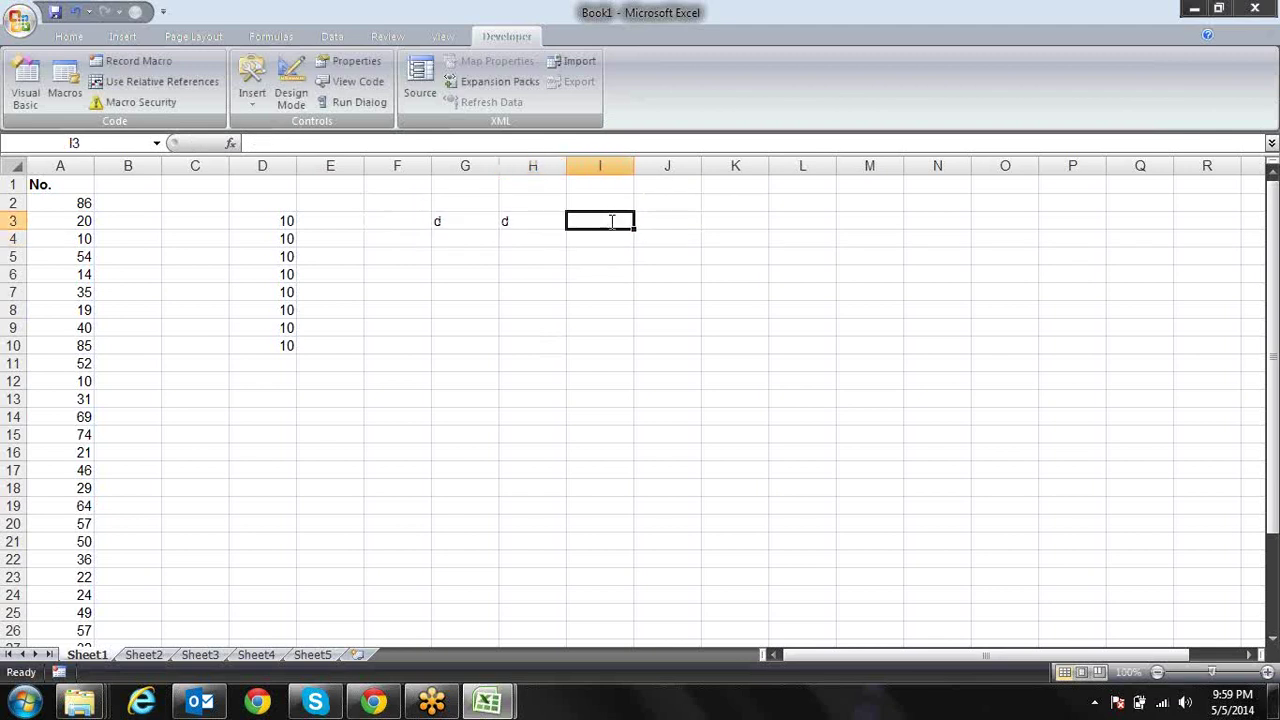
pyautogui.write('1')
pyautogui.press('Return')
pyautogui.click(610, 221)
pyautogui.write('2')
pyautogui.press('Return')
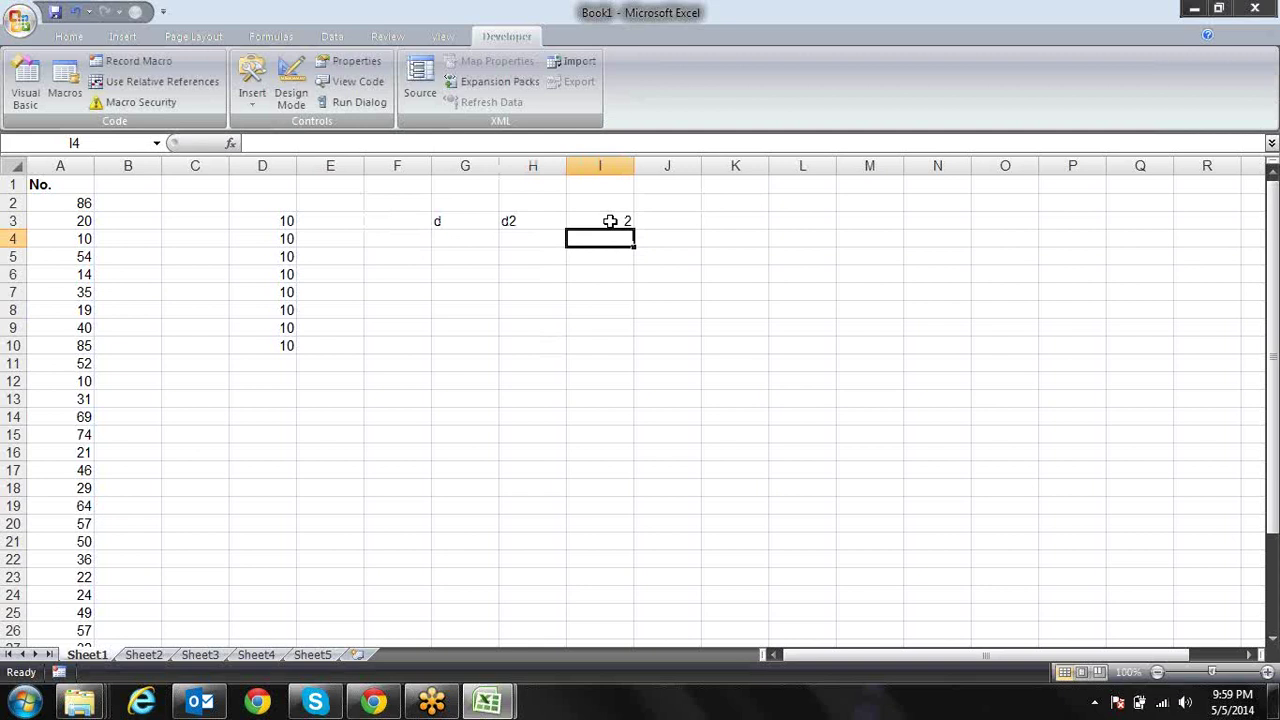
pyautogui.click(610, 221)
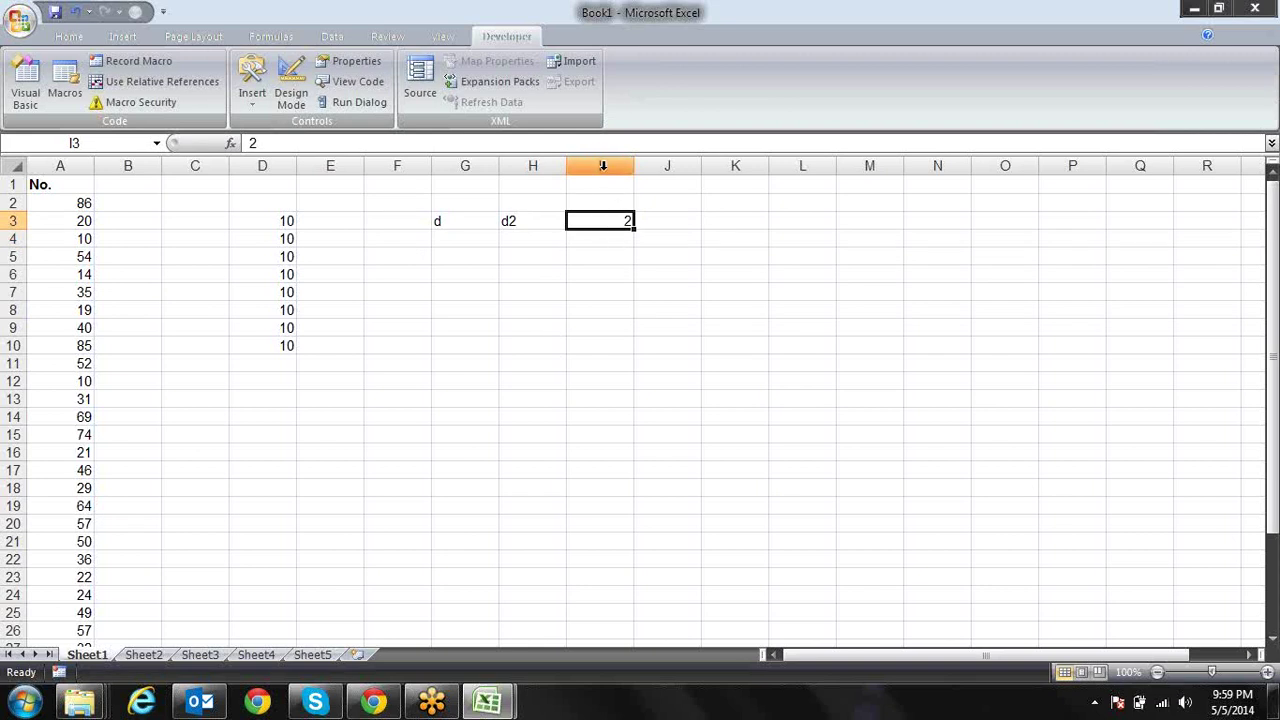
pyautogui.write('5')
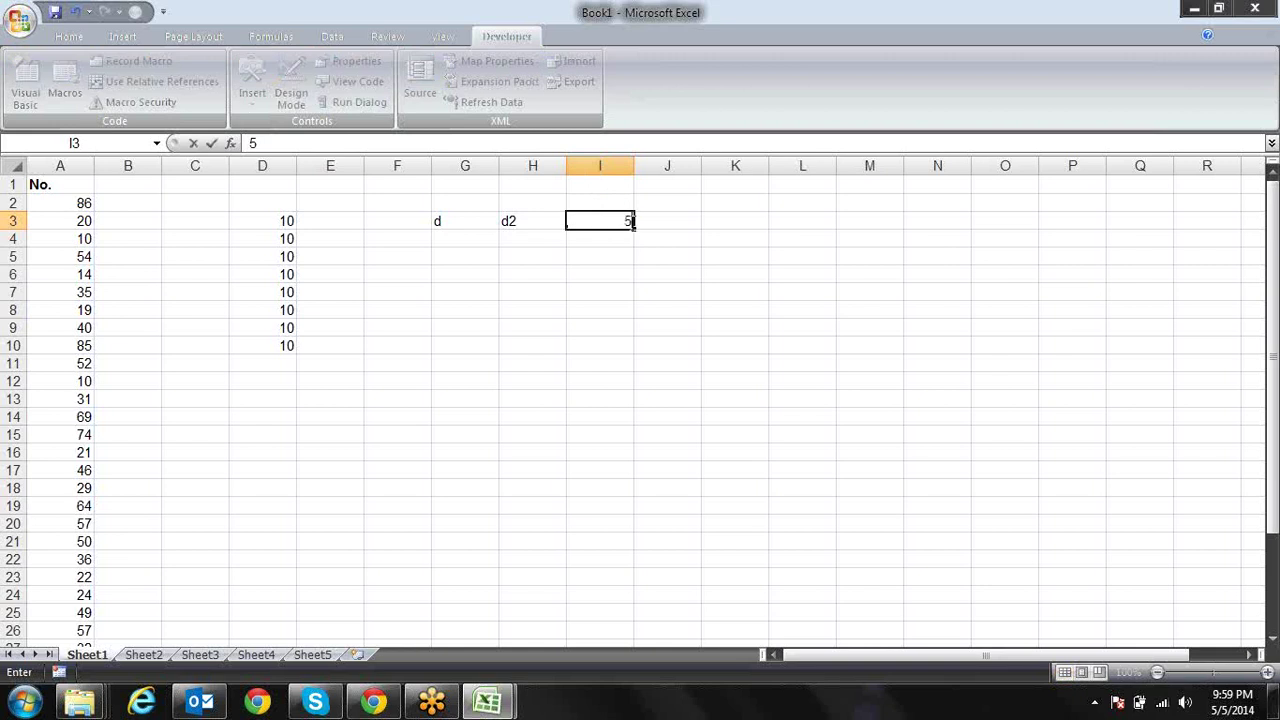
pyautogui.press('Return')
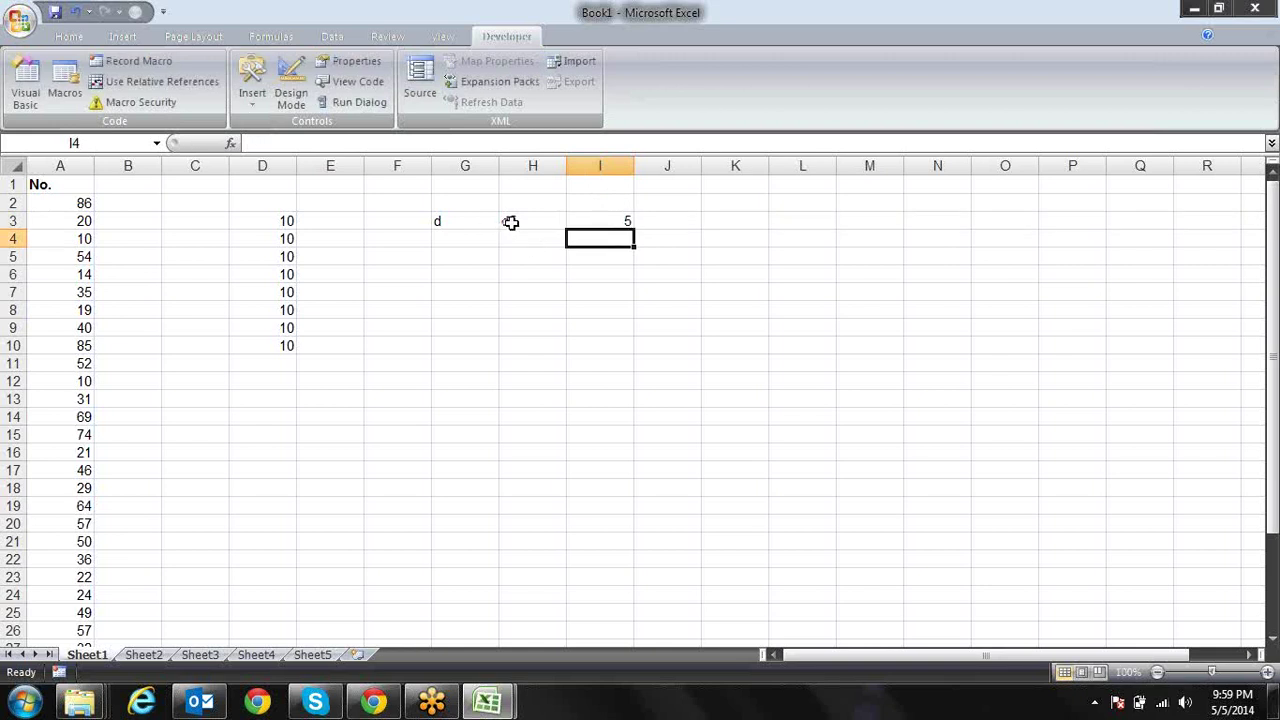
pyautogui.click(508, 220)
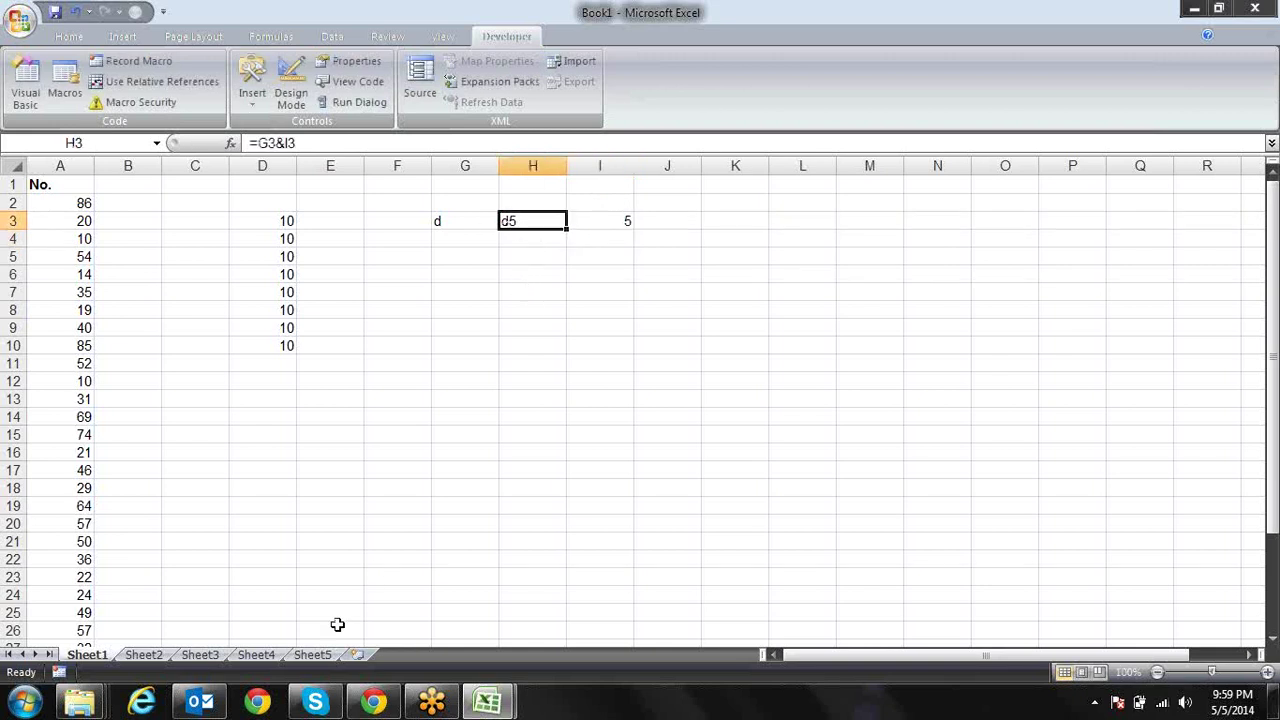
pyautogui.hotkey('alt', 'F11')
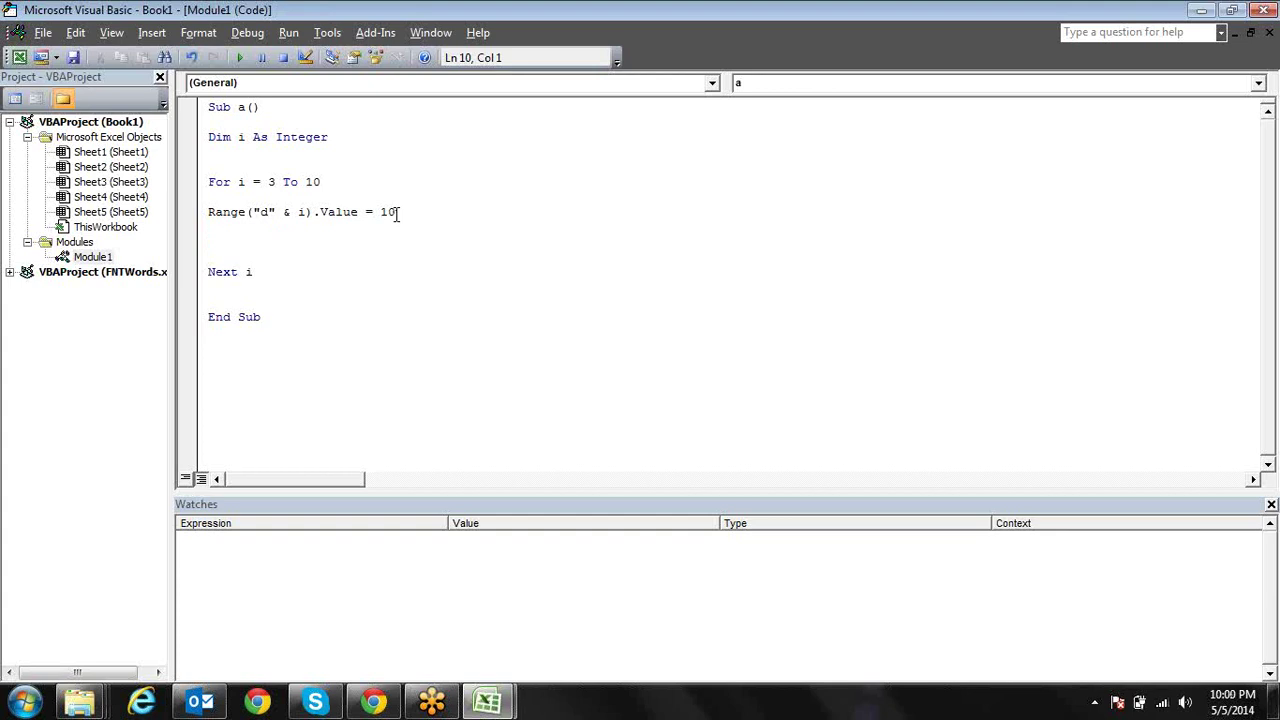
pyautogui.moveTo(487, 702)
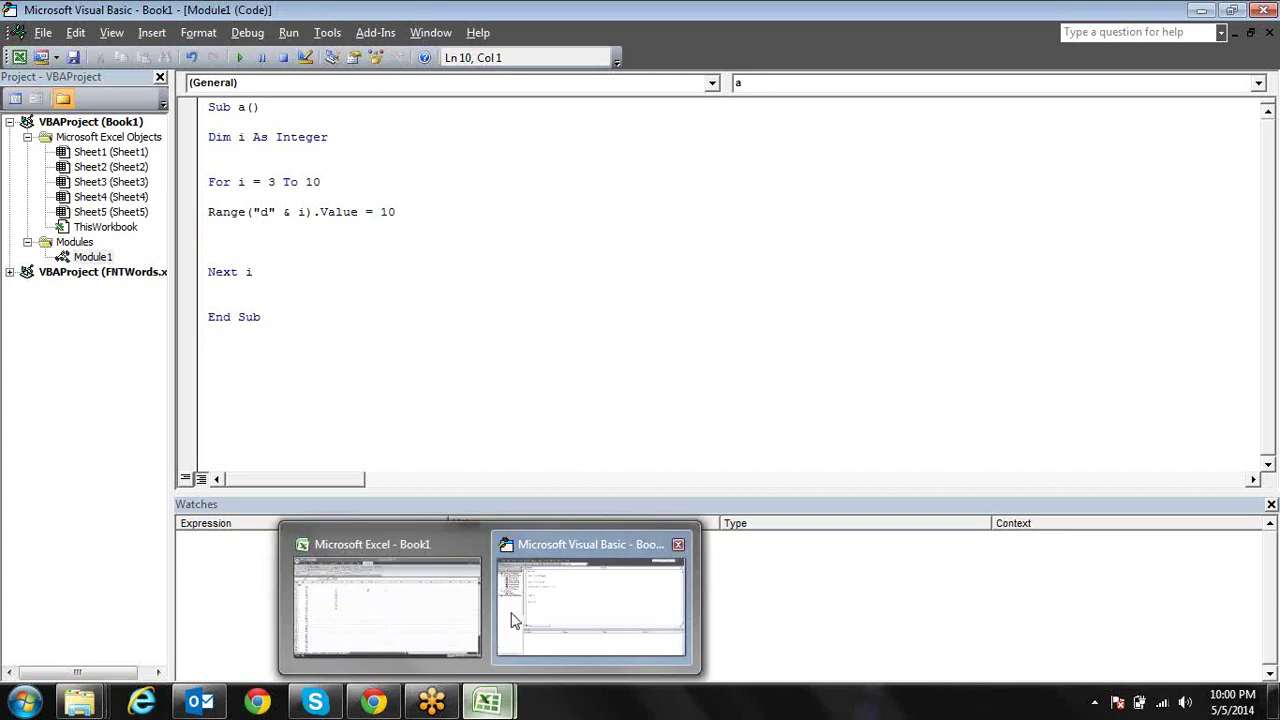
# Check the value 10 in cell D3 on the worksheet, then return to the code
pyautogui.click(463, 608)
pyautogui.press('Left')
pyautogui.press('Left')
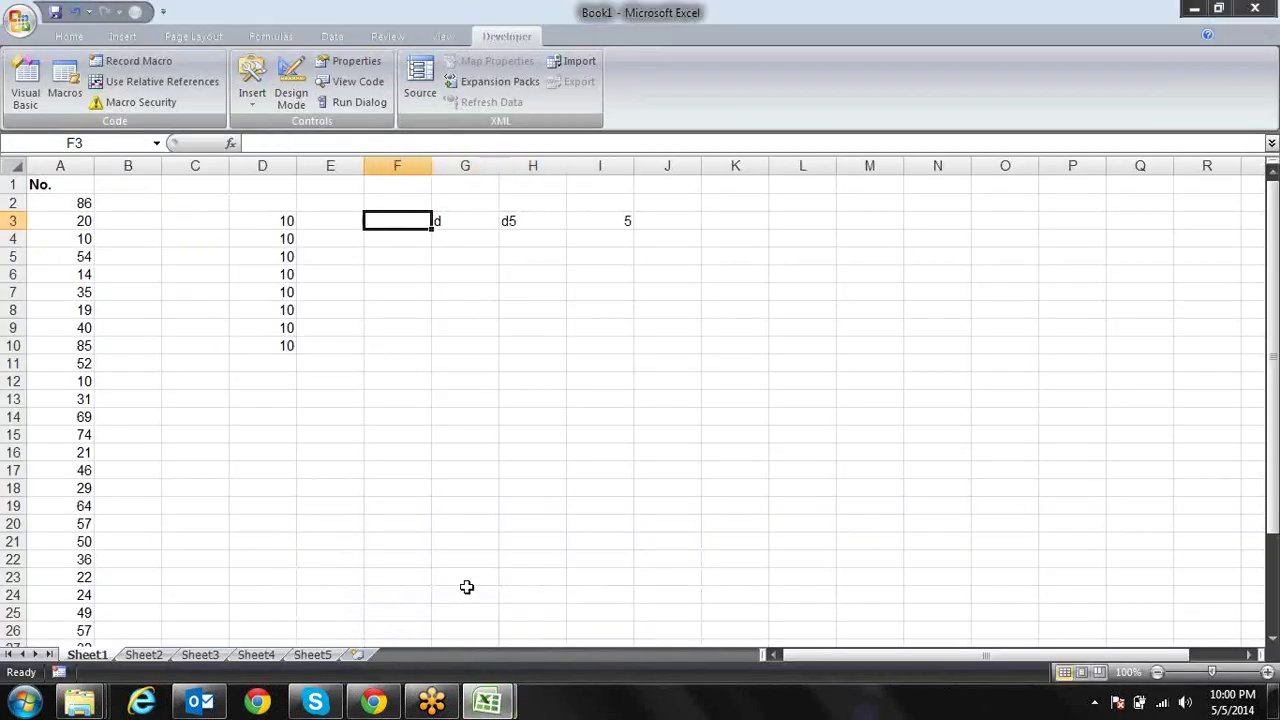
pyautogui.press('Left')
pyautogui.press('Left')
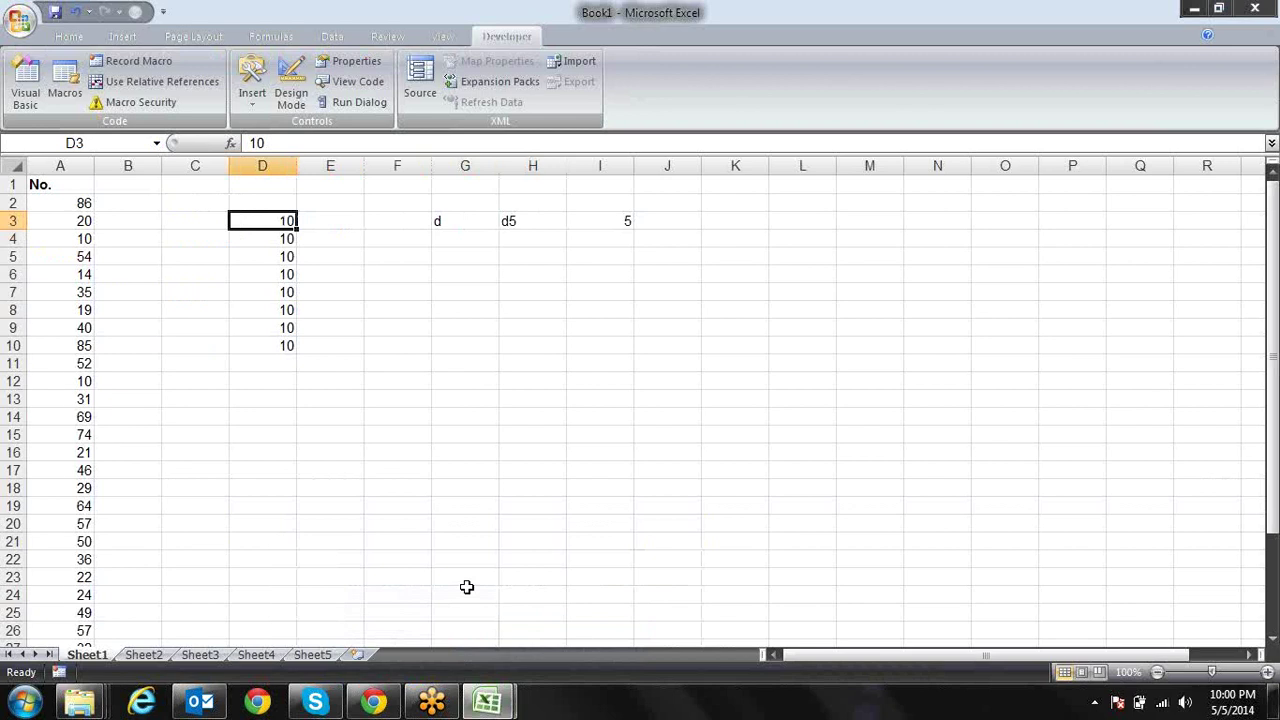
pyautogui.hotkey('alt', 'Tab')
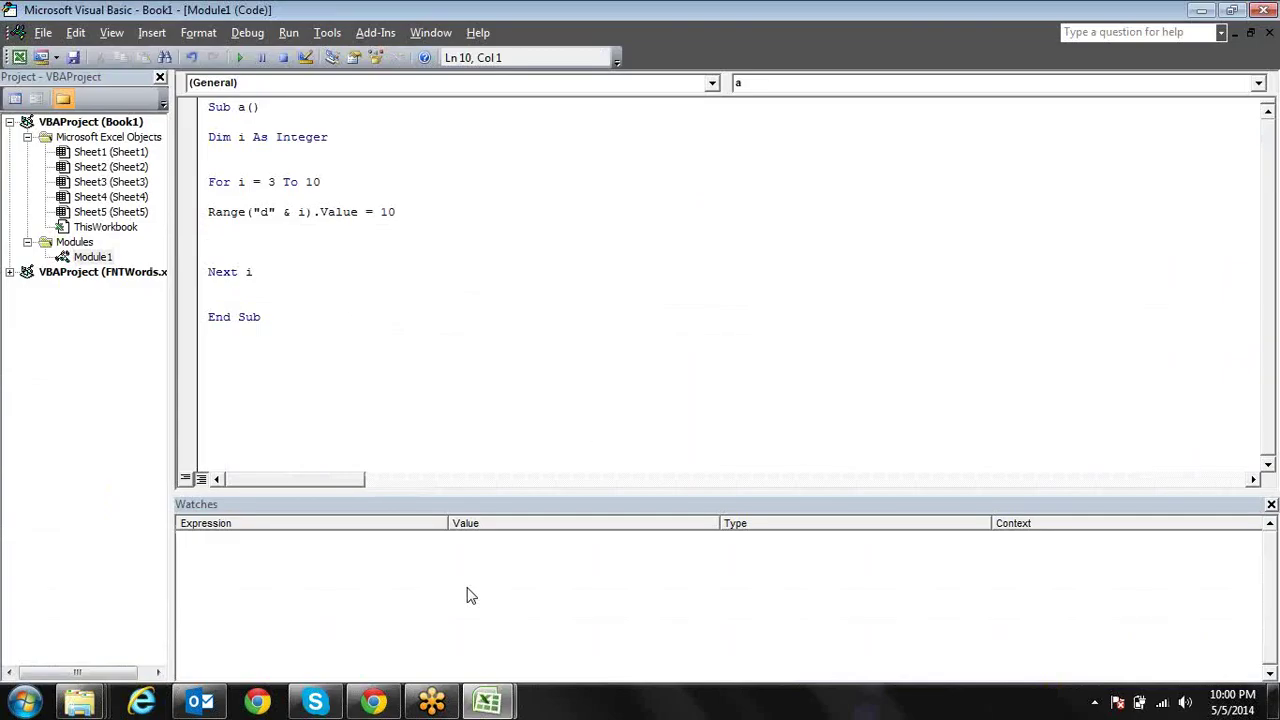
# Change Range("d" & i).Value from 10 to 900 and run the macro, filling D3:D10 with 900
pyautogui.click(408, 213)
pyautogui.press('BackSpace')
pyautogui.press('BackSpace')
pyautogui.write('900')
pyautogui.click(460, 300)
pyautogui.click(240, 57)
pyautogui.moveTo(487, 702)
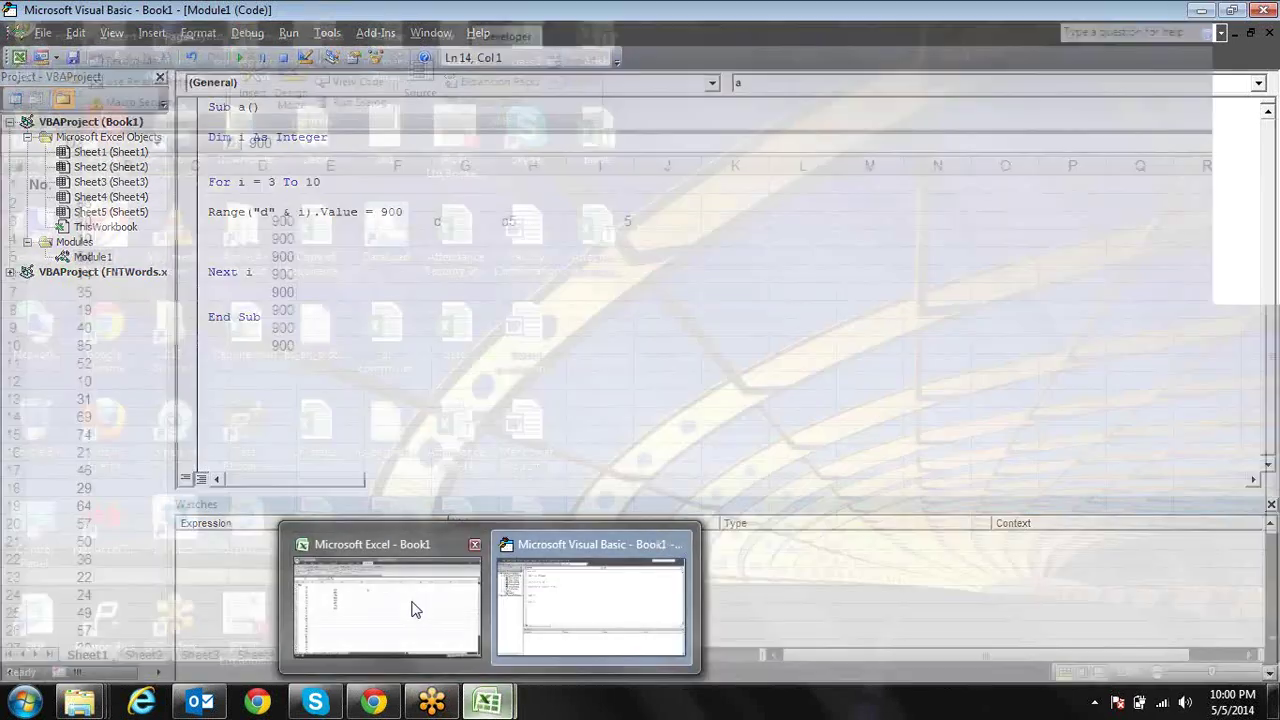
pyautogui.click(415, 609)
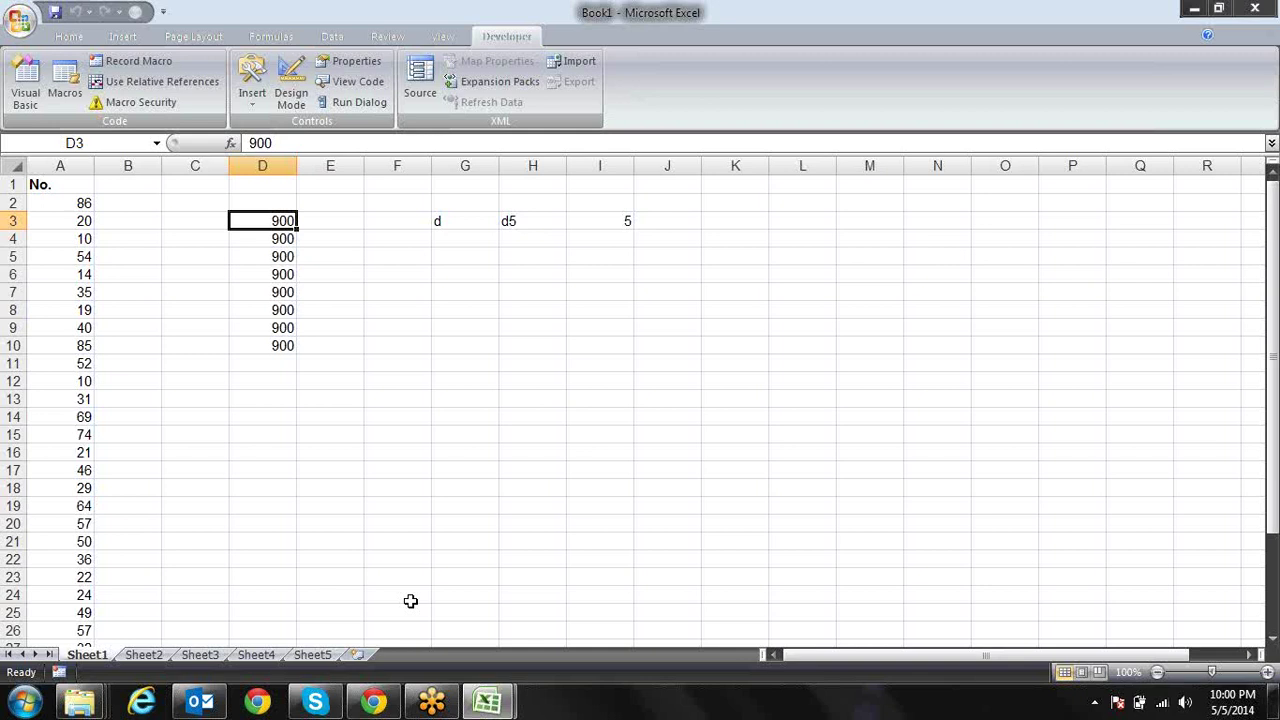
# Replace the For loop's start value 3 with 10, then switch back to Excel
pyautogui.hotkey('alt', 'F11')
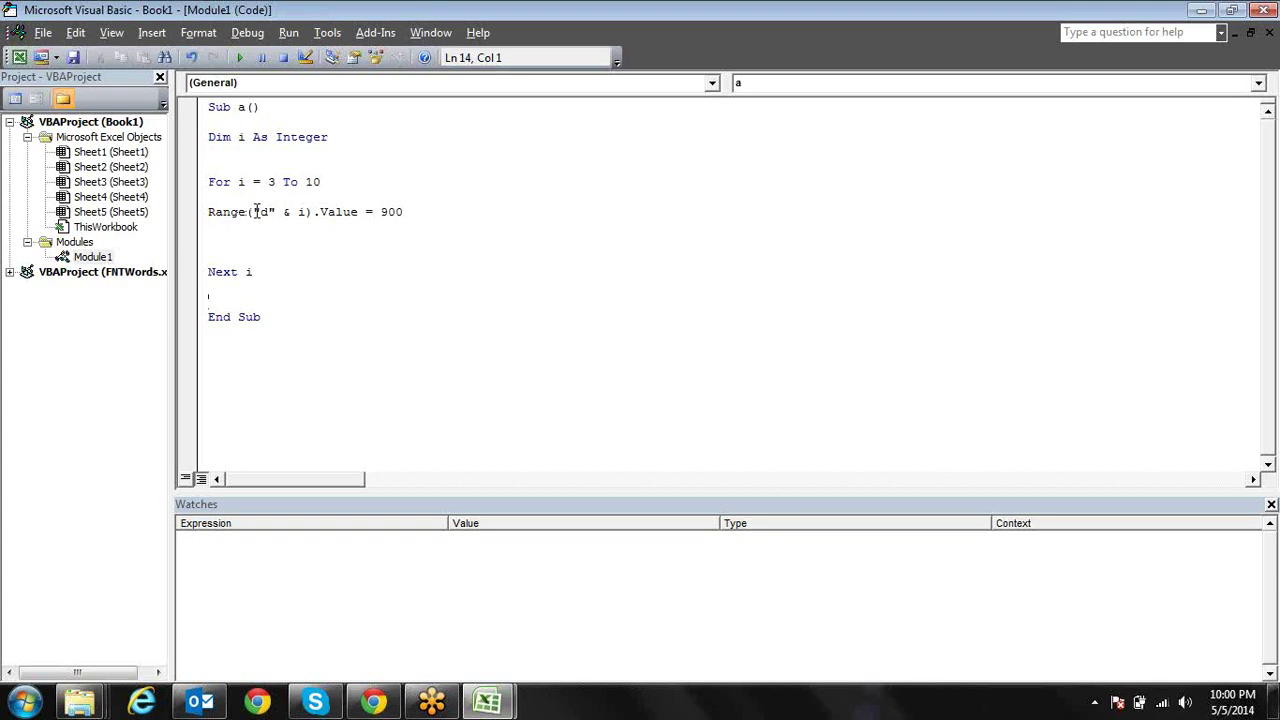
pyautogui.moveTo(254, 211); pyautogui.dragTo(309, 212)
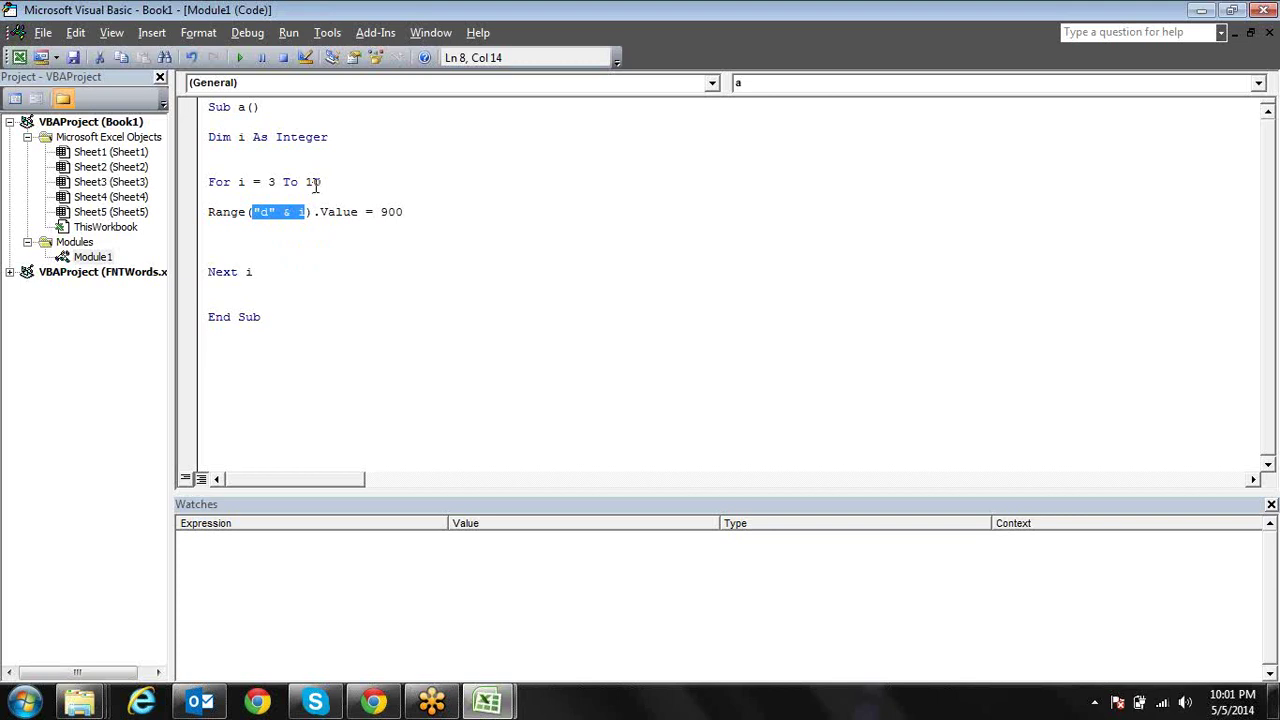
pyautogui.click(253, 270)
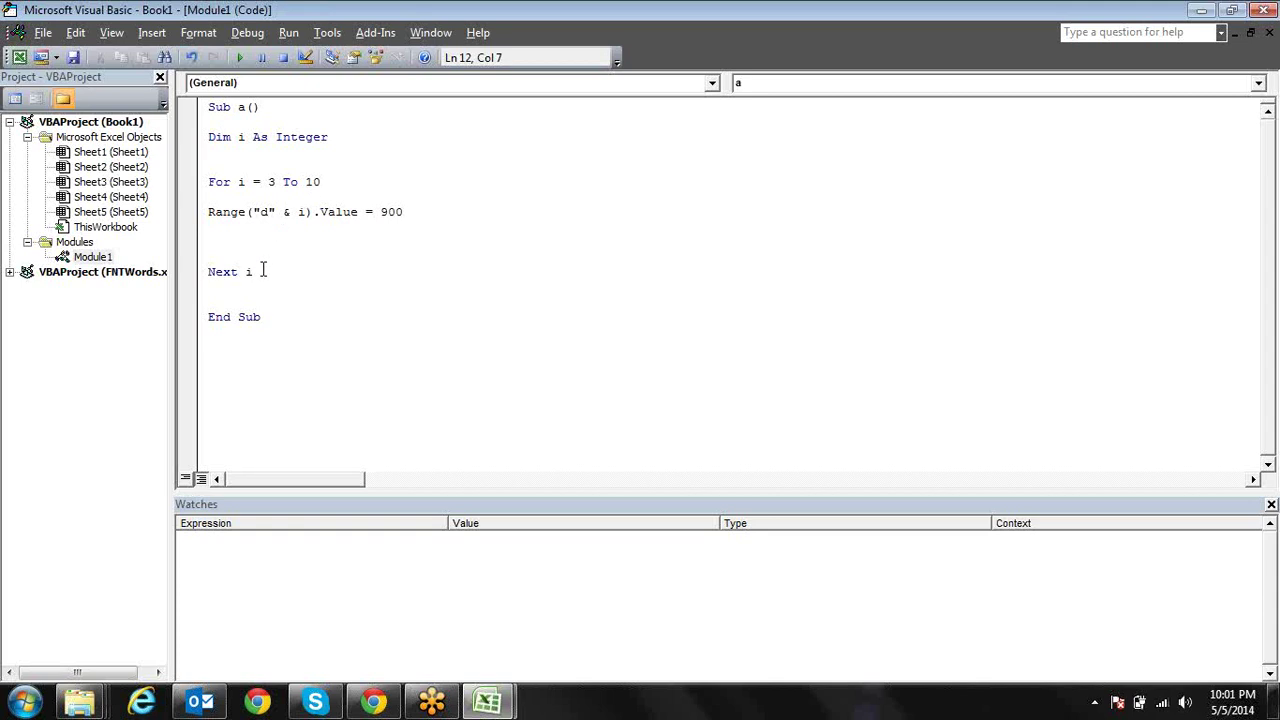
pyautogui.click(382, 187)
pyautogui.press('Left')
pyautogui.press('Left')
pyautogui.press('Left')
pyautogui.press('Left')
pyautogui.press('Left')
pyautogui.press('Left')
pyautogui.press('BackSpace')
pyautogui.write('10')
pyautogui.press('Right')
pyautogui.press('Right')
pyautogui.press('Right')
pyautogui.press('Right')
pyautogui.press('Left')
pyautogui.press('Down')
pyautogui.hotkey('alt', 'F11')
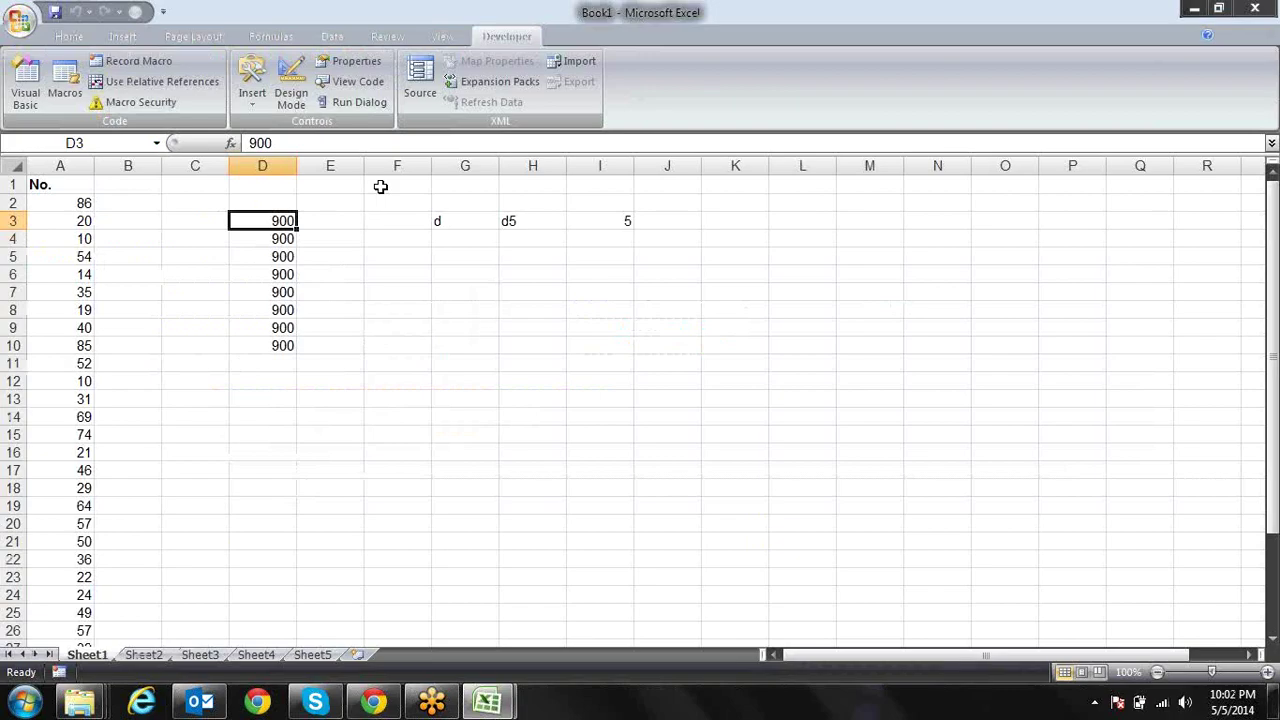
# Delete the 900 values in D3:D10, rerun macro a (column D stays empty), and return to the code
pyautogui.hotkey('ctrl', 'shift', 'Down')
pyautogui.press('Delete')
pyautogui.press('Down')
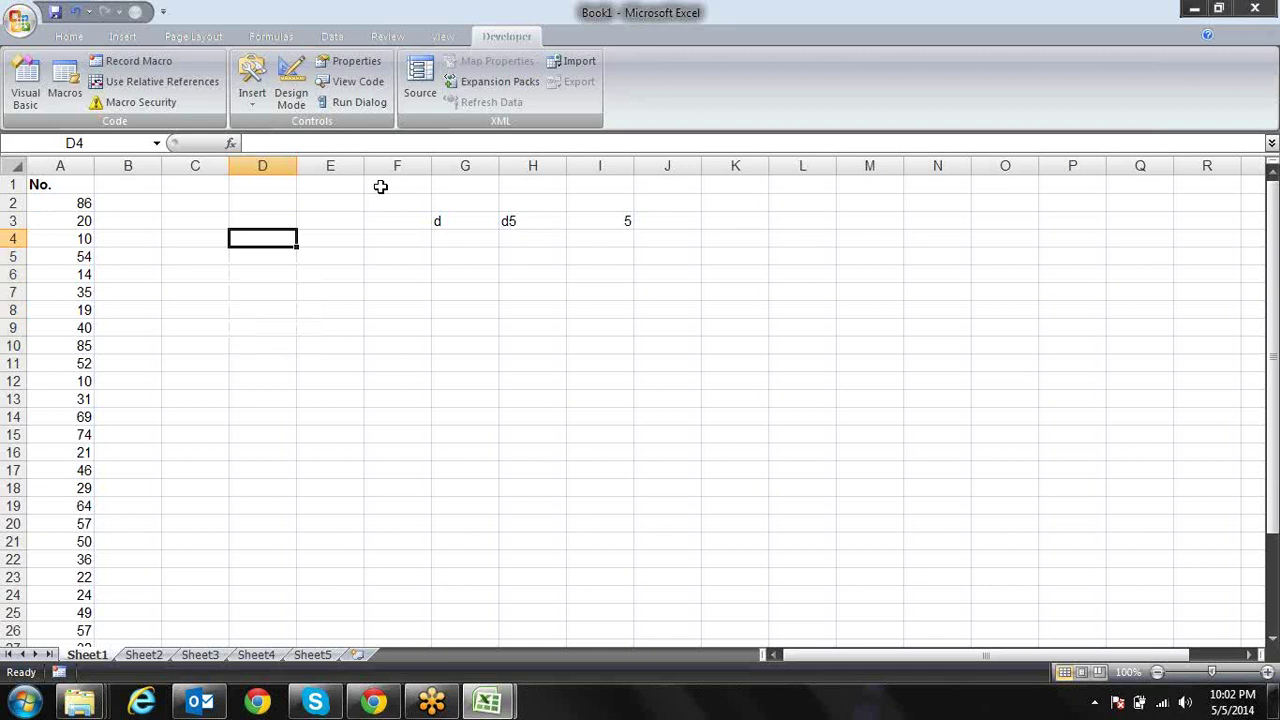
pyautogui.hotkey('alt', 'F8')
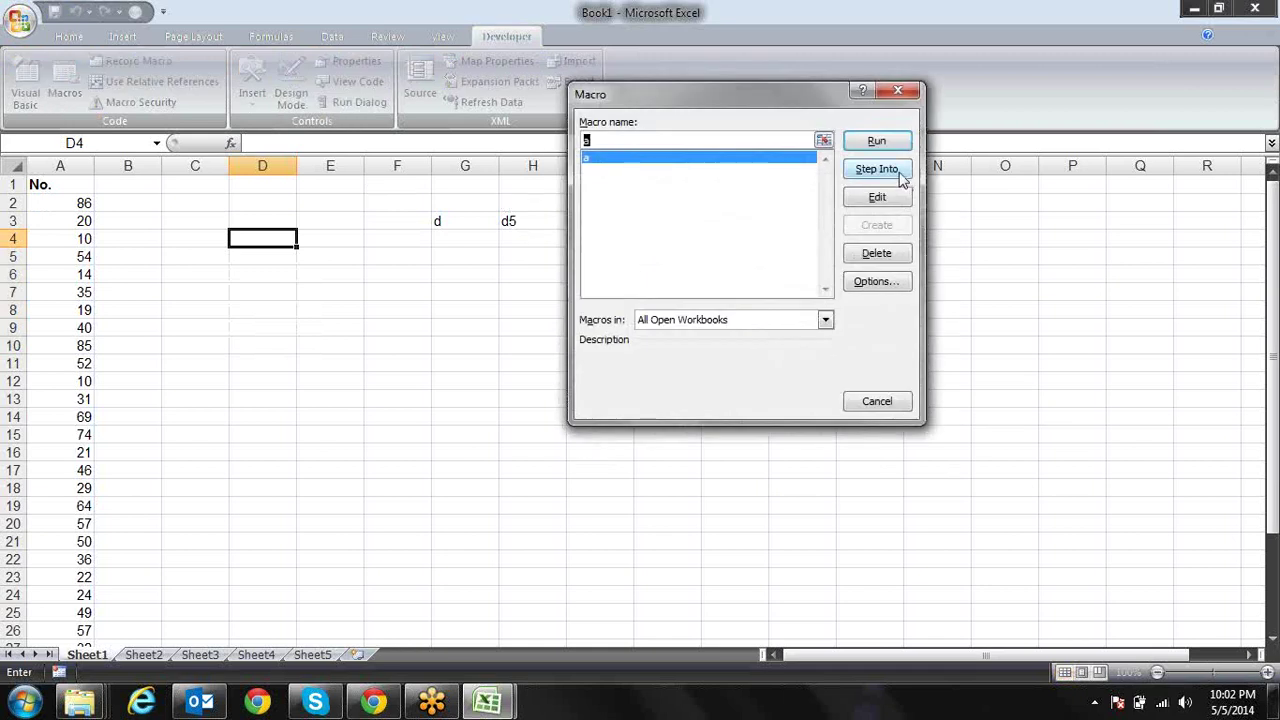
pyautogui.click(878, 142)
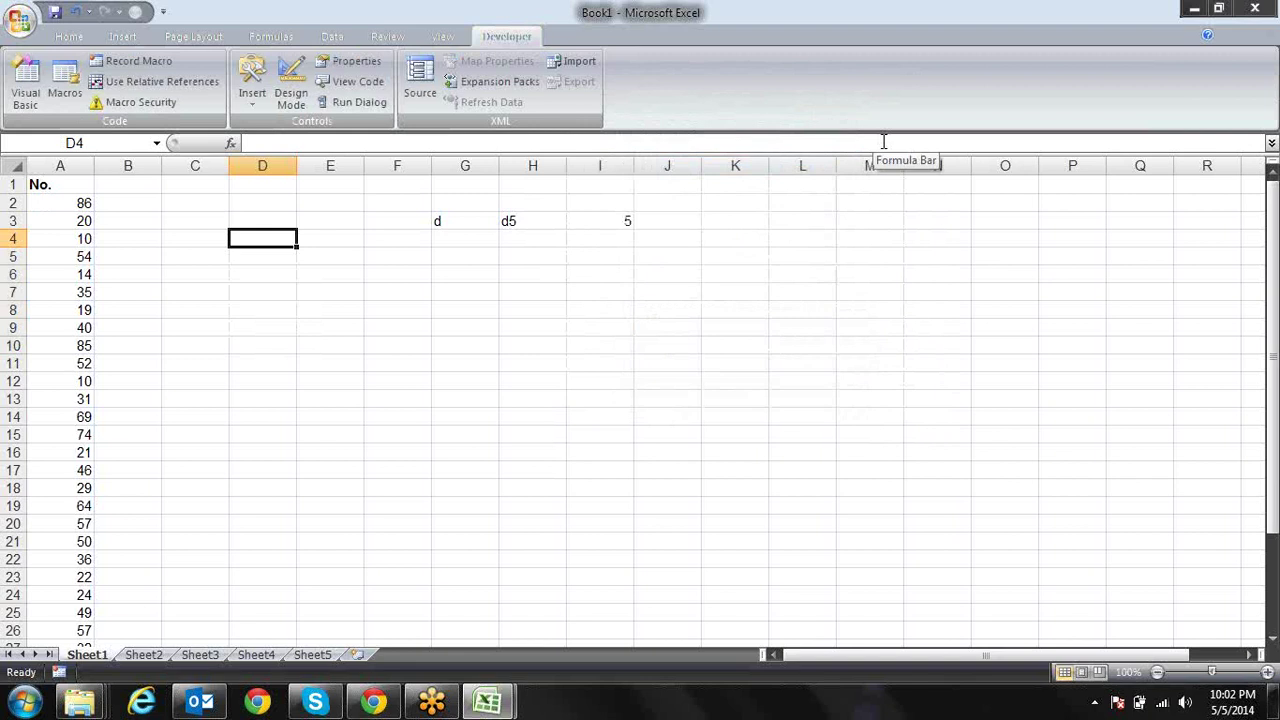
pyautogui.hotkey('alt', 'F11')
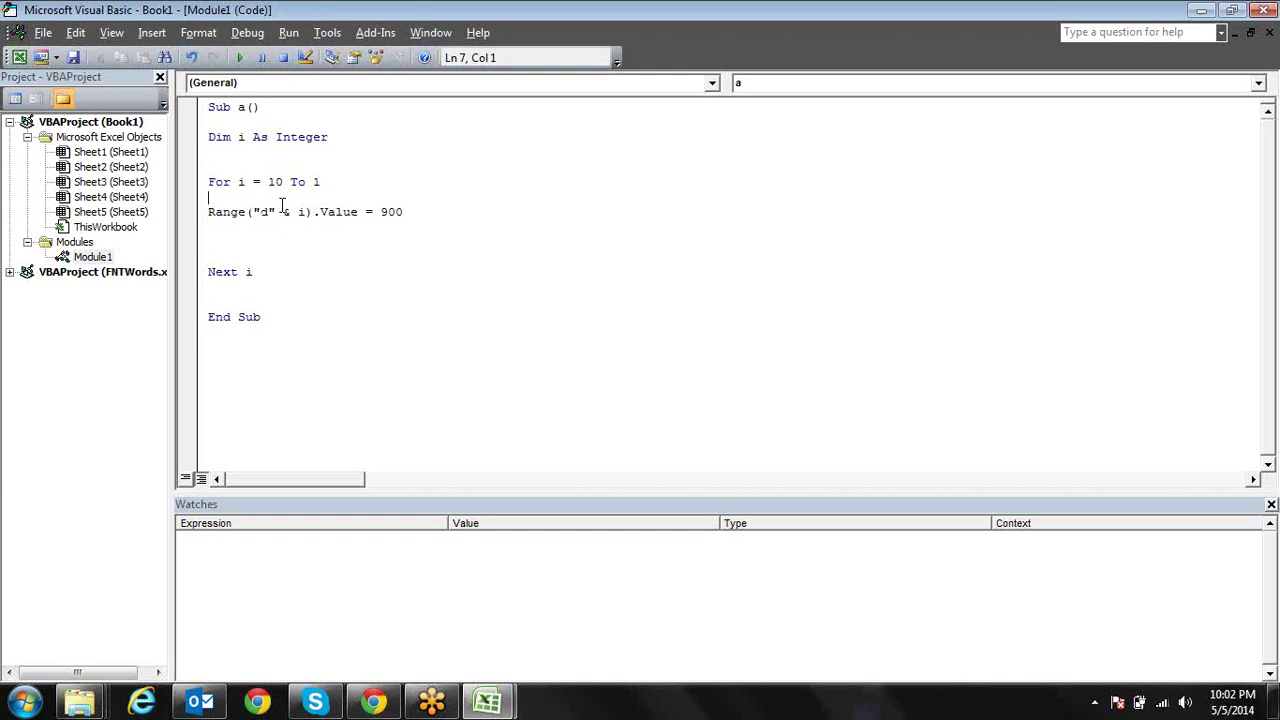
# Append Step -1 to the For line so the loop counts down from 10 to 1
pyautogui.click(351, 181)
pyautogui.write('s')
pyautogui.write('tep')
pyautogui.click(351, 190)
pyautogui.press('Return')
pyautogui.write('-1')
pyautogui.press('Return')
pyautogui.press('Down')
pyautogui.press('Down')
pyautogui.press('Down')
pyautogui.press('Down')
pyautogui.press('End')
pyautogui.click(208, 257)
pyautogui.click(254, 272)
# Run macro a from Excel, filling D1:D10 with 900
pyautogui.hotkey('alt', 'Tab')
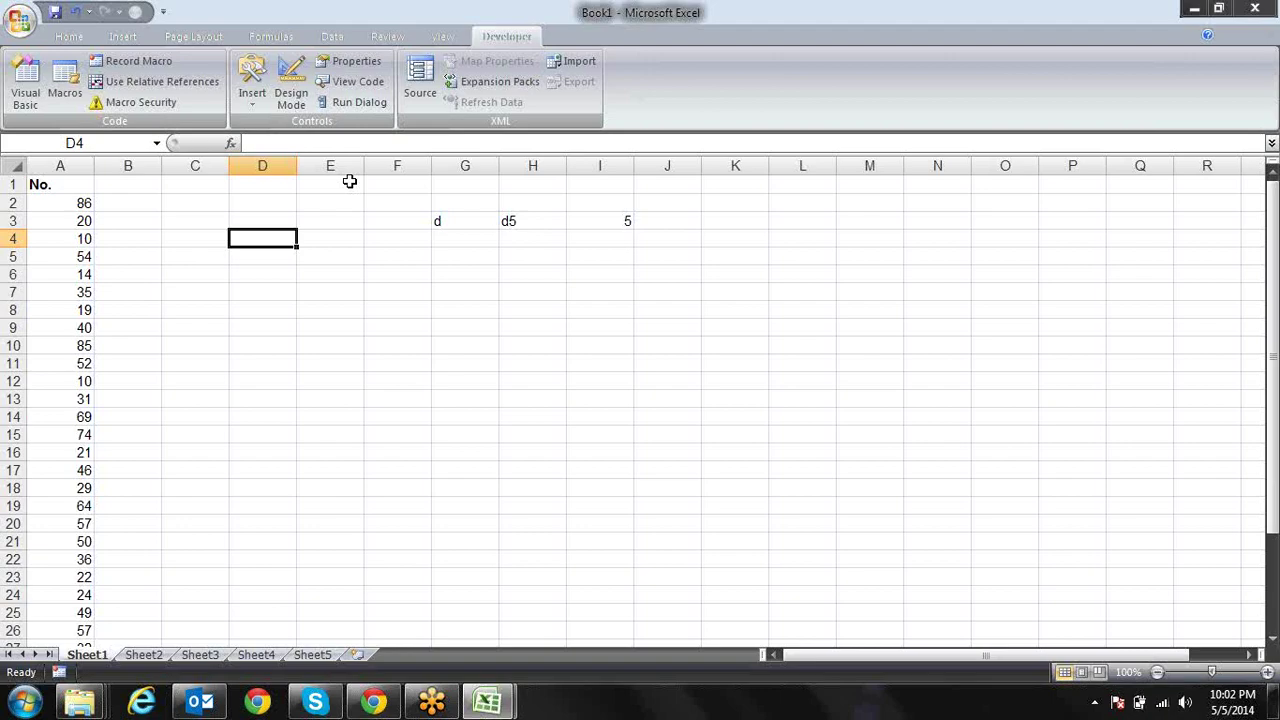
pyautogui.hotkey('alt', 'F8')
pyautogui.press('Return')
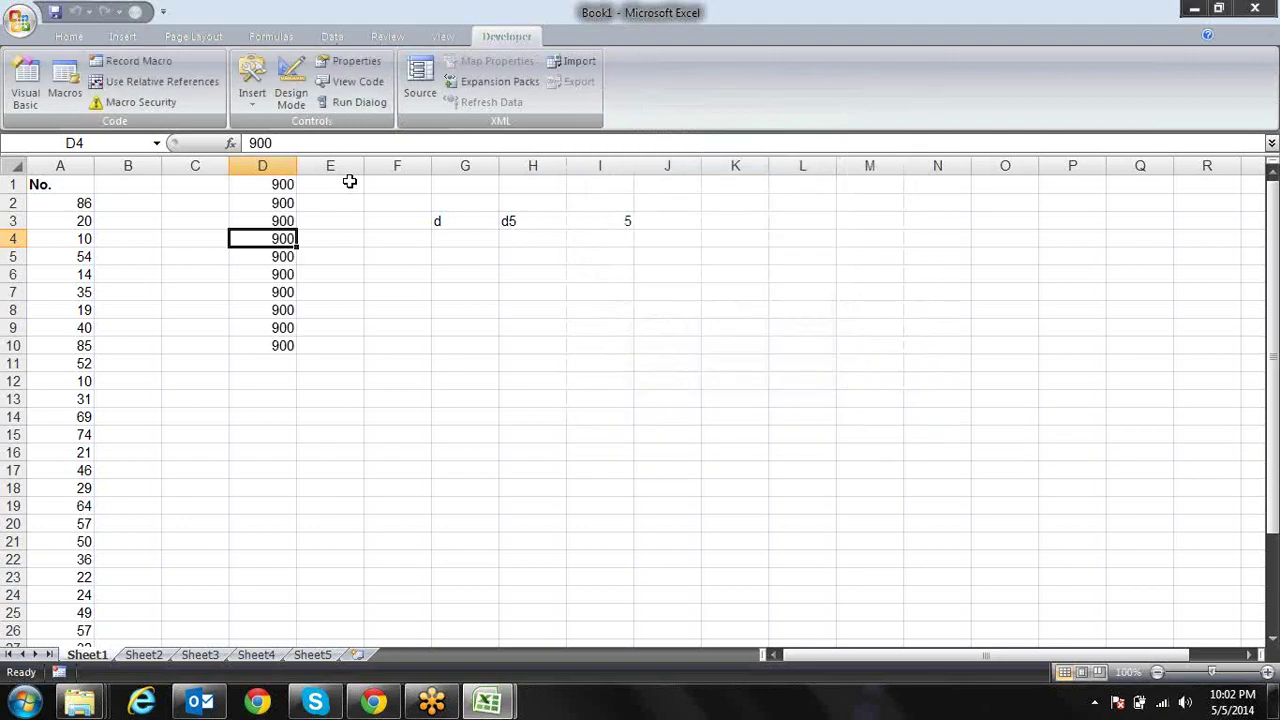
# Change the For line's start to 1, end to 10, and step from -1 to 2
pyautogui.hotkey('alt', 'Tab')
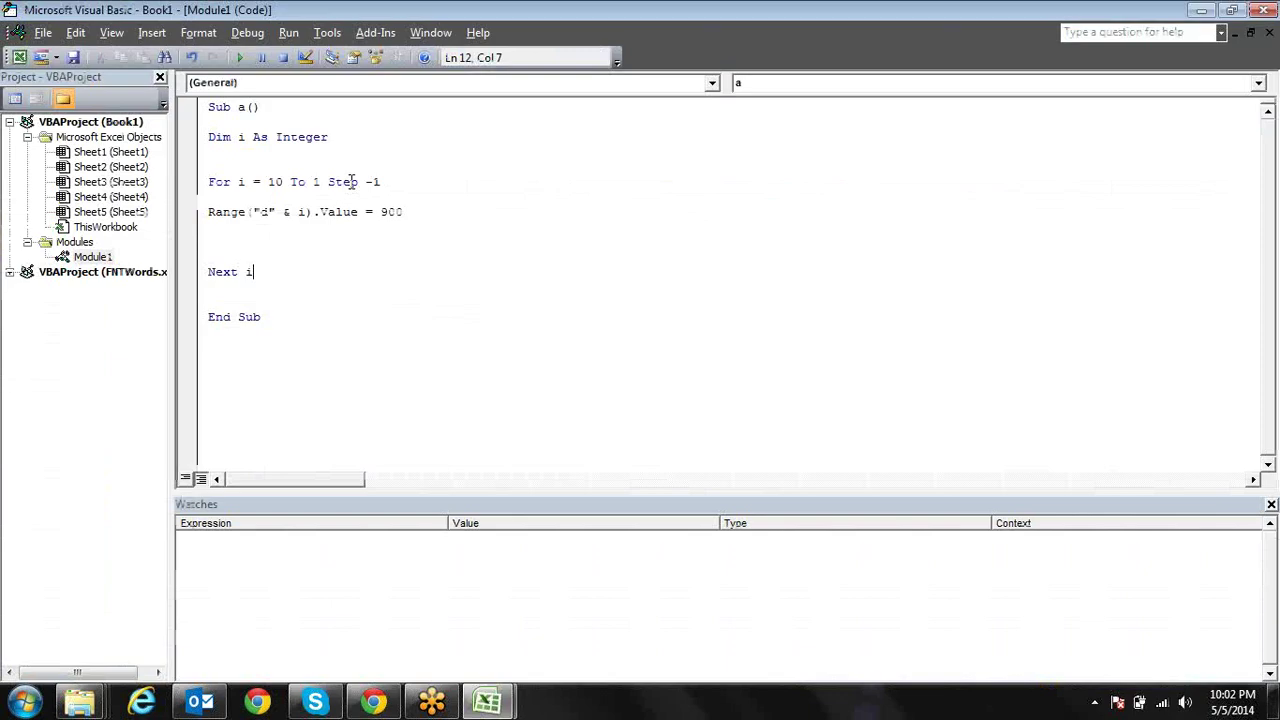
pyautogui.click(442, 192)
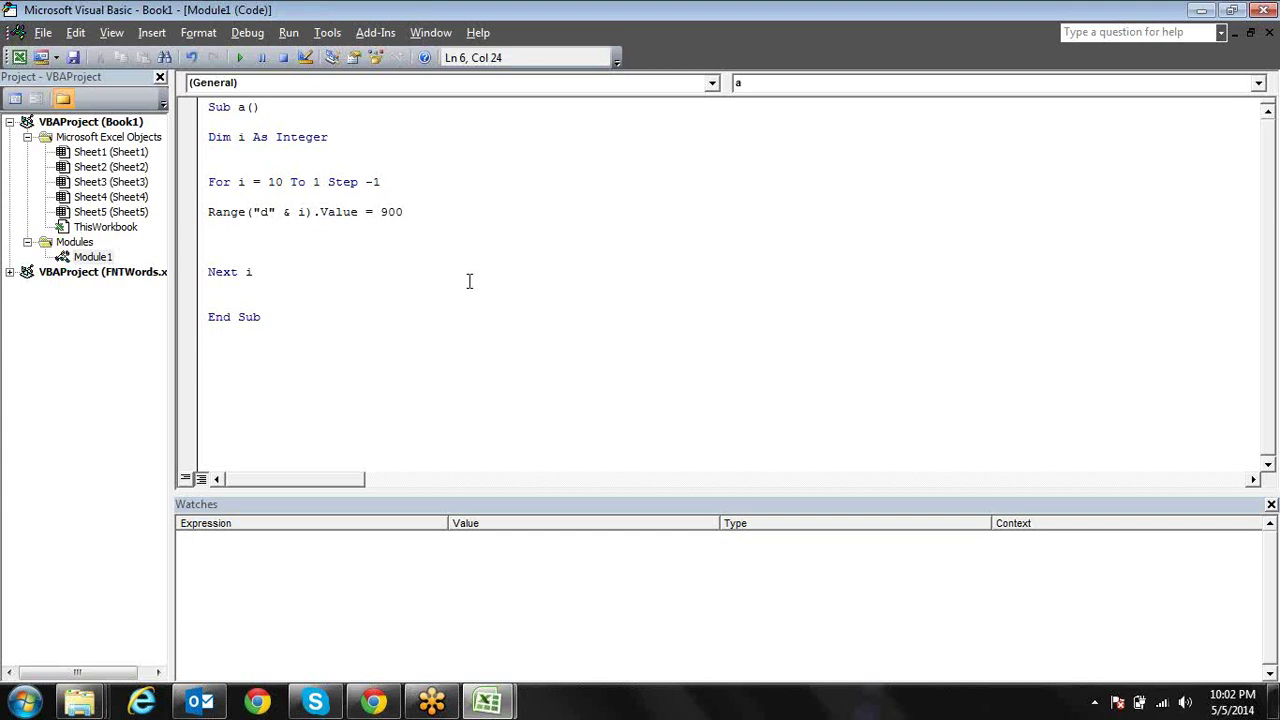
pyautogui.hotkey('ctrl', 'Left')
pyautogui.hotkey('ctrl', 'Left')
pyautogui.hotkey('ctrl', 'Left')
pyautogui.hotkey('ctrl', 'Left')
pyautogui.press('Right')
pyautogui.press('BackSpace')
pyautogui.press('Right')
pyautogui.hotkey('ctrl', 'Right')
pyautogui.press('Right')
pyautogui.write('0')
pyautogui.press('Right')
pyautogui.press('Right')
pyautogui.press('Right')
pyautogui.press('Right')
pyautogui.press('Right')
pyautogui.press('Right')
pyautogui.press('Right')
pyautogui.press('BackSpace')
pyautogui.press('Delete')
pyautogui.write('2')
# Clear the 900 values from D1:D10 on the worksheet
pyautogui.hotkey('alt', 'F11')
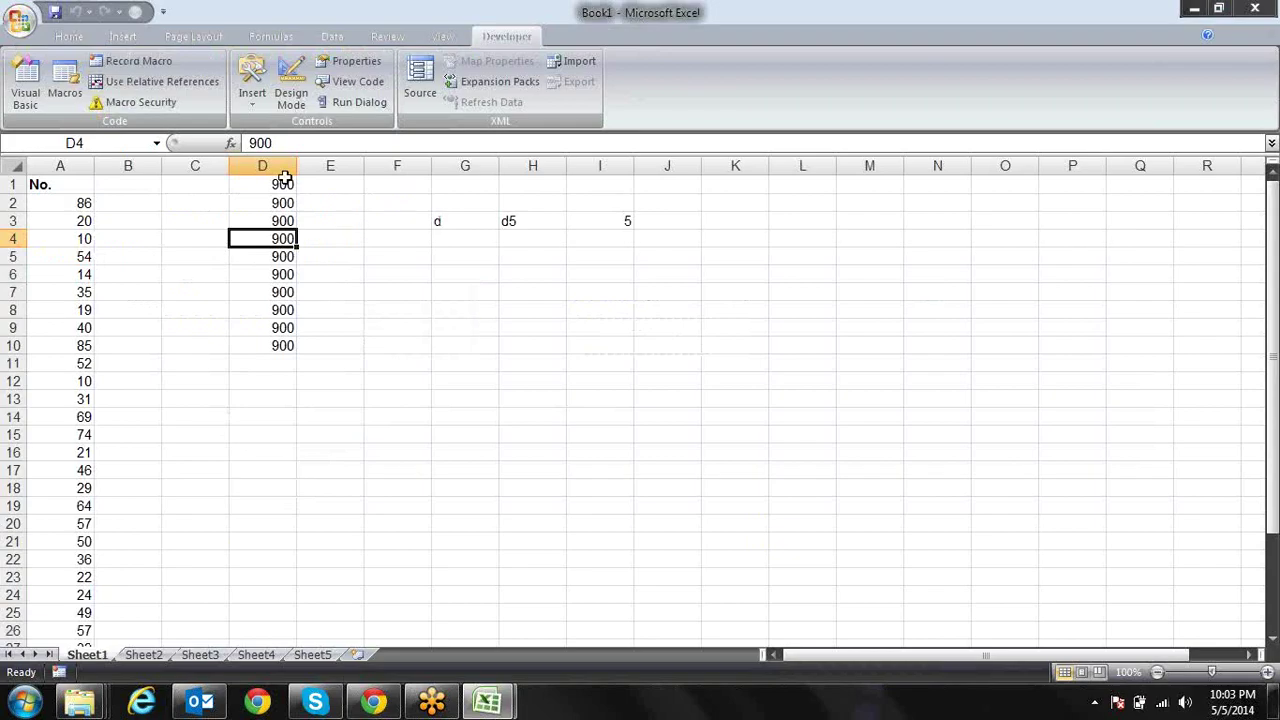
pyautogui.click(282, 184)
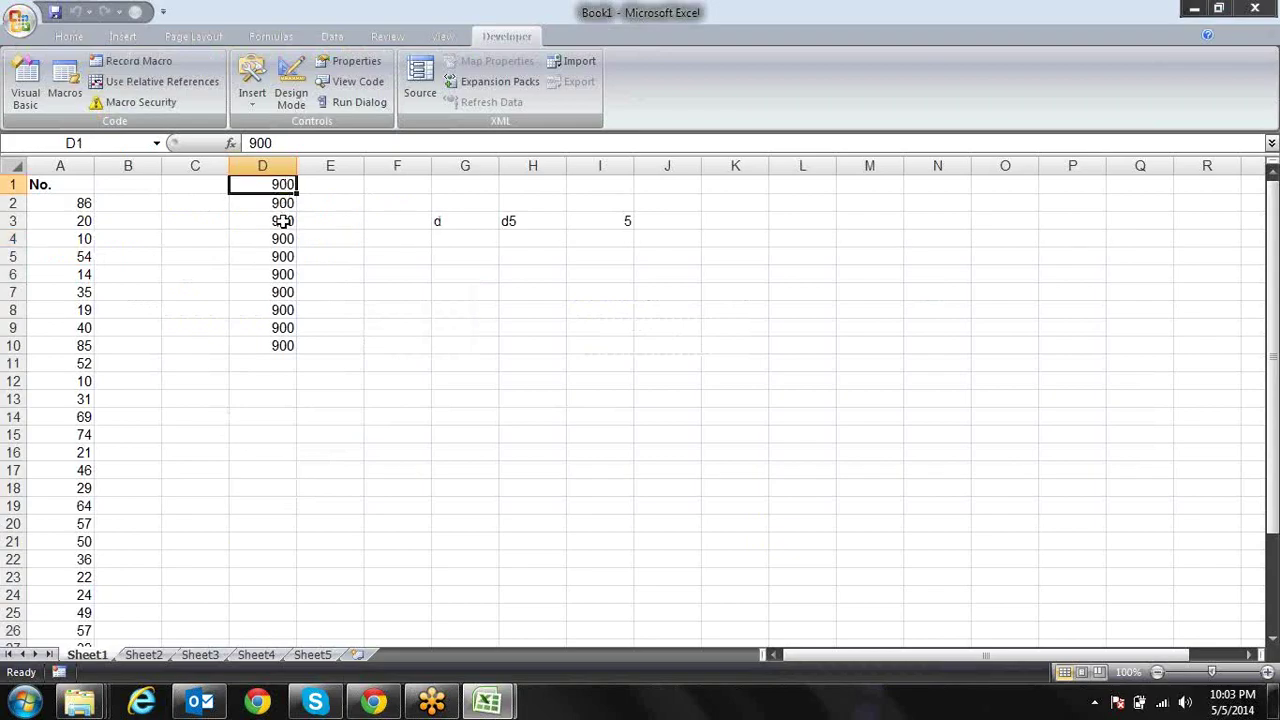
pyautogui.click(282, 221)
pyautogui.click(284, 254)
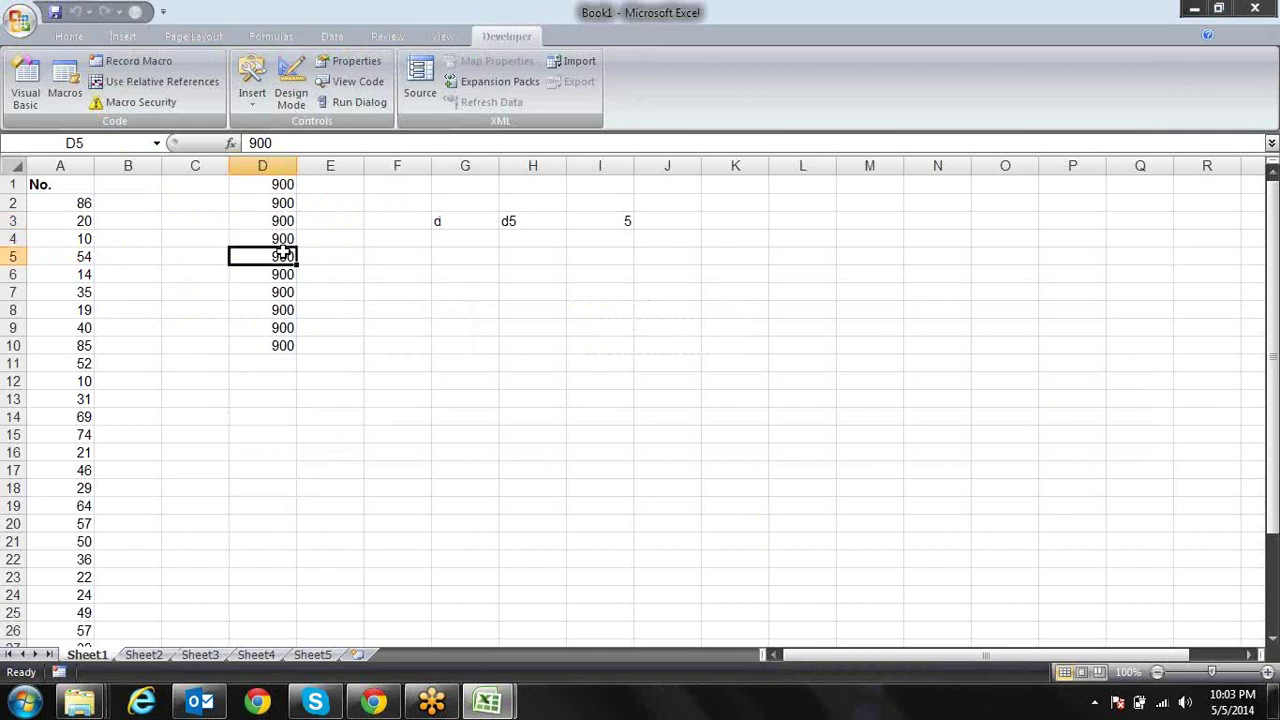
pyautogui.click(276, 187)
pyautogui.hotkey('ctrl', 'shift', 'Down')
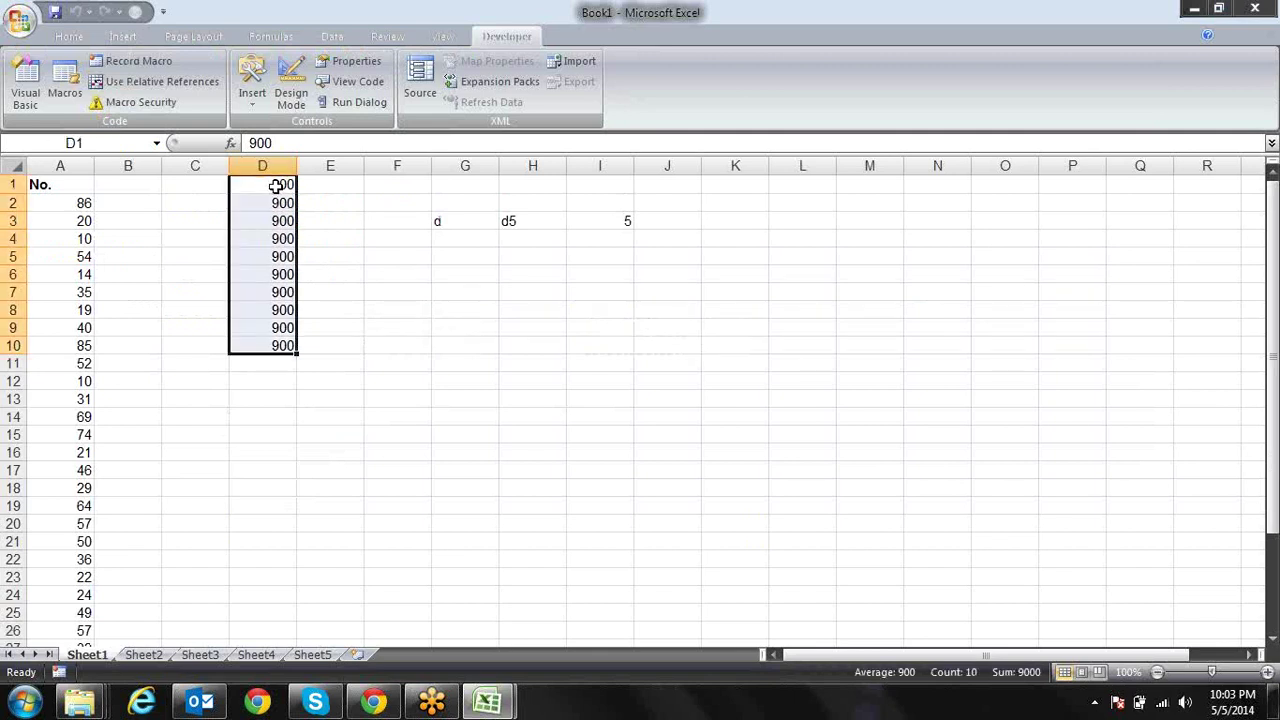
pyautogui.press('Delete')
pyautogui.click(276, 187)
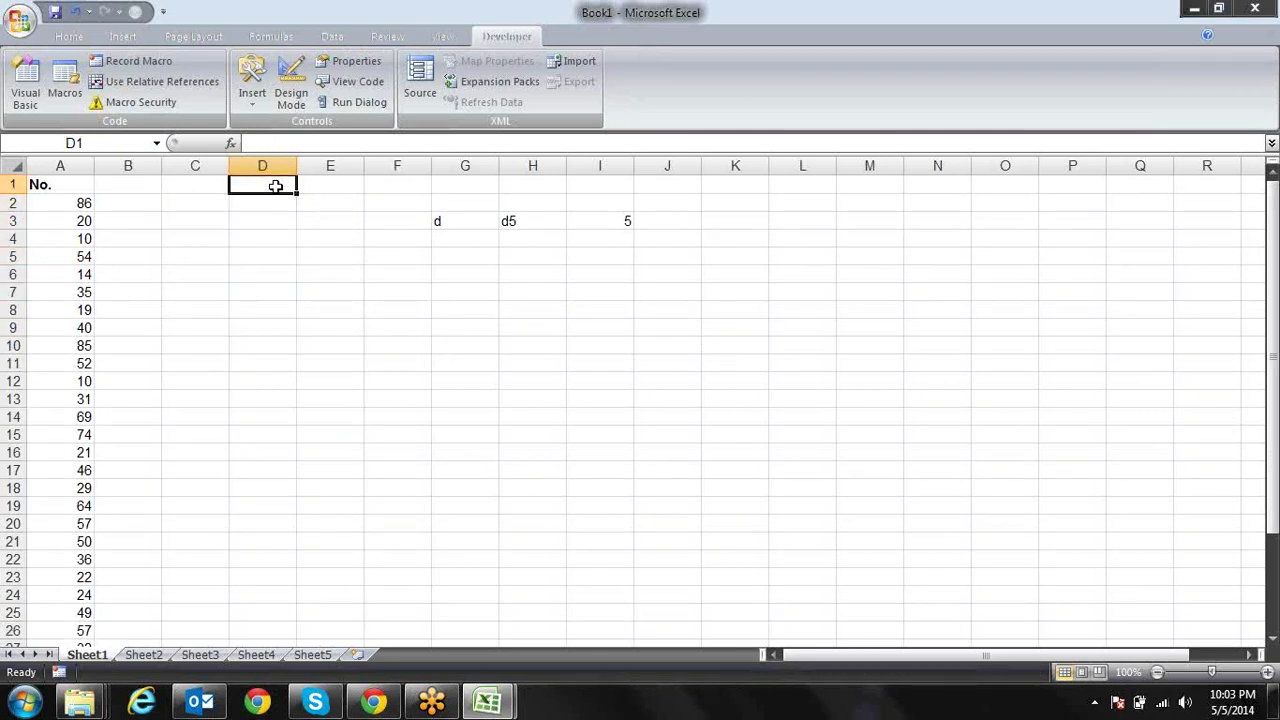
# Rerun macro a so 900 lands only in D1, D3, D5, D7 and D9, then return to the code
pyautogui.hotkey('alt', 'F8')
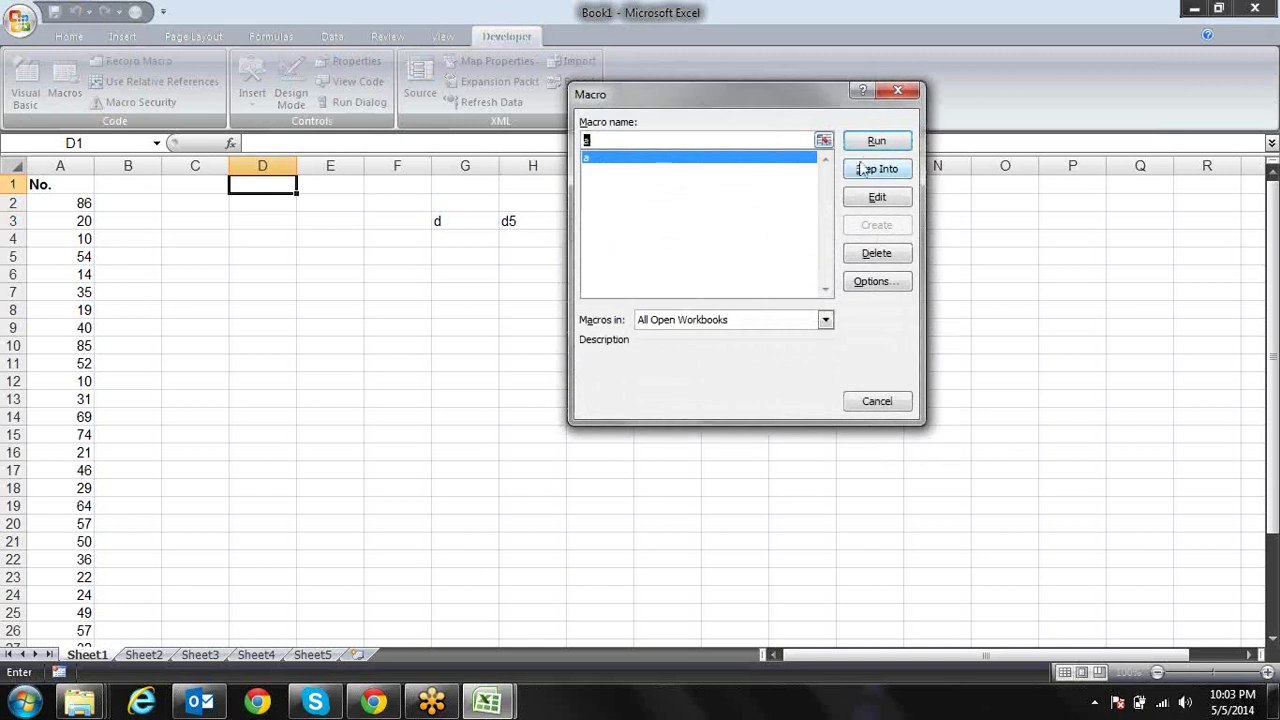
pyautogui.click(876, 141)
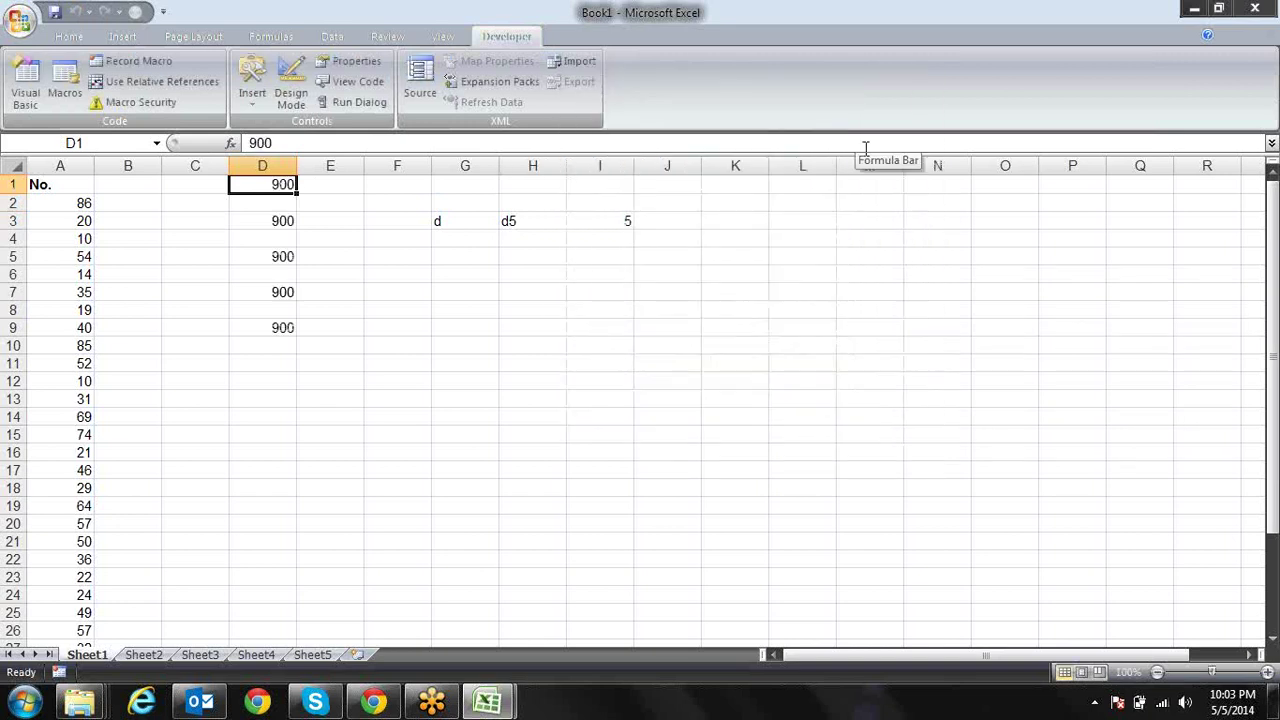
pyautogui.press('Down')
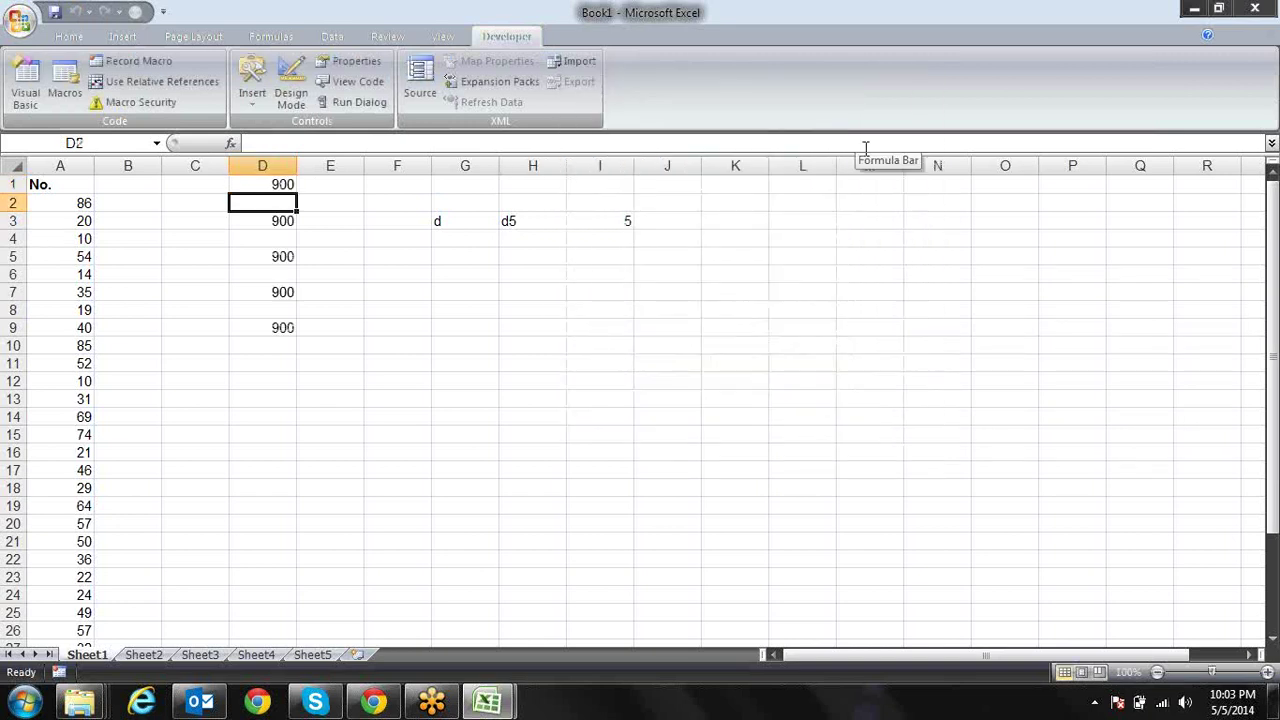
pyautogui.press('Down')
pyautogui.hotkey('alt', 'F11')
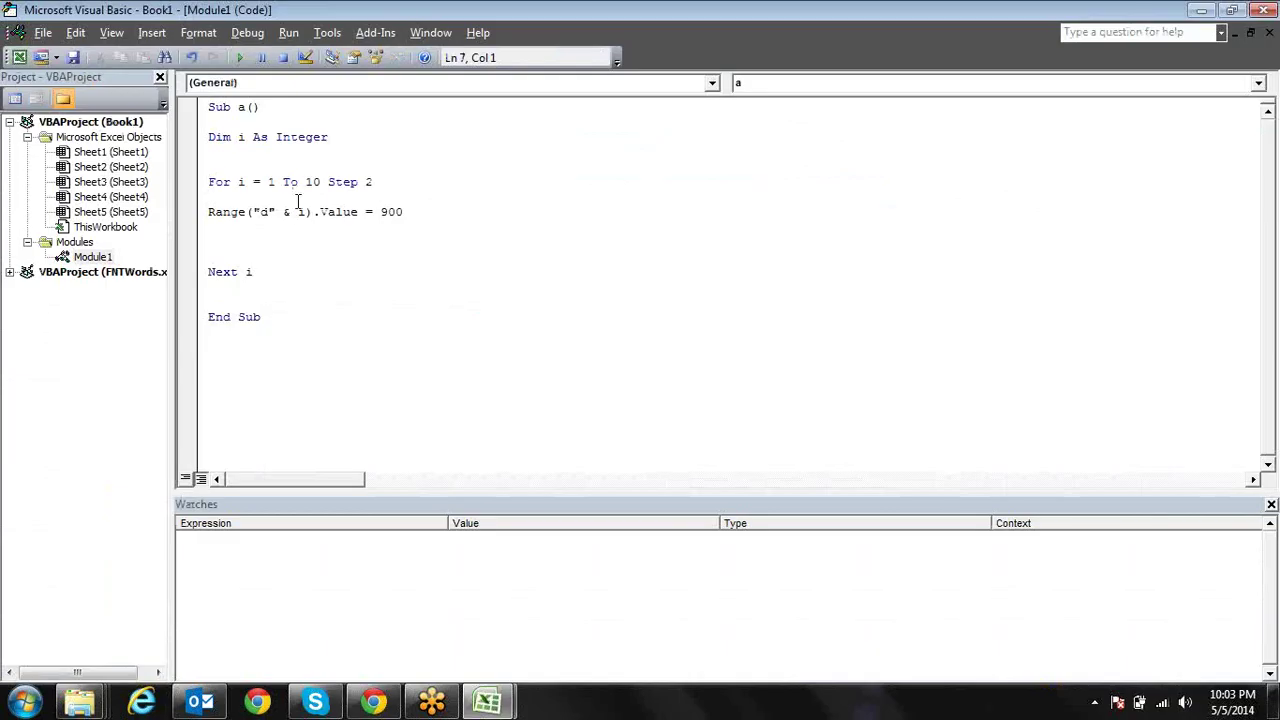
# Confirm D1 holds 900 on the worksheet, then return to the macro code
pyautogui.click(299, 212)
pyautogui.hotkey('alt', 'F11')
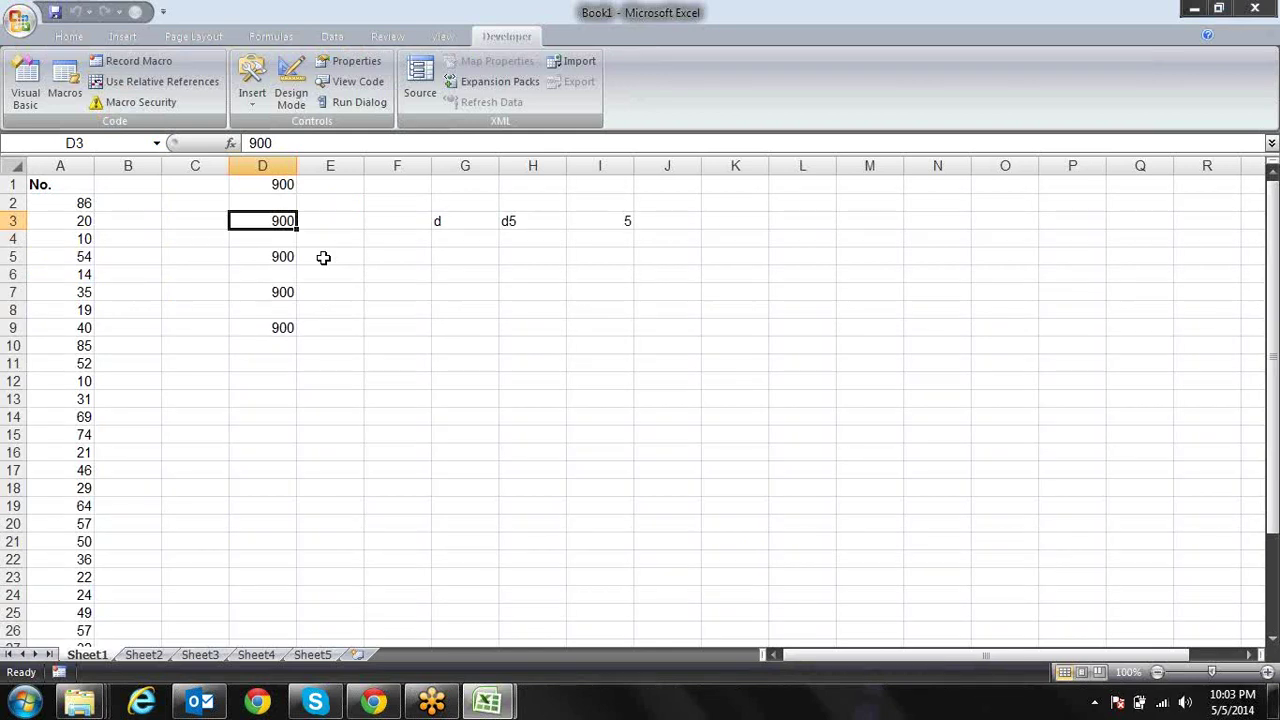
pyautogui.press('Up')
pyautogui.press('Up')
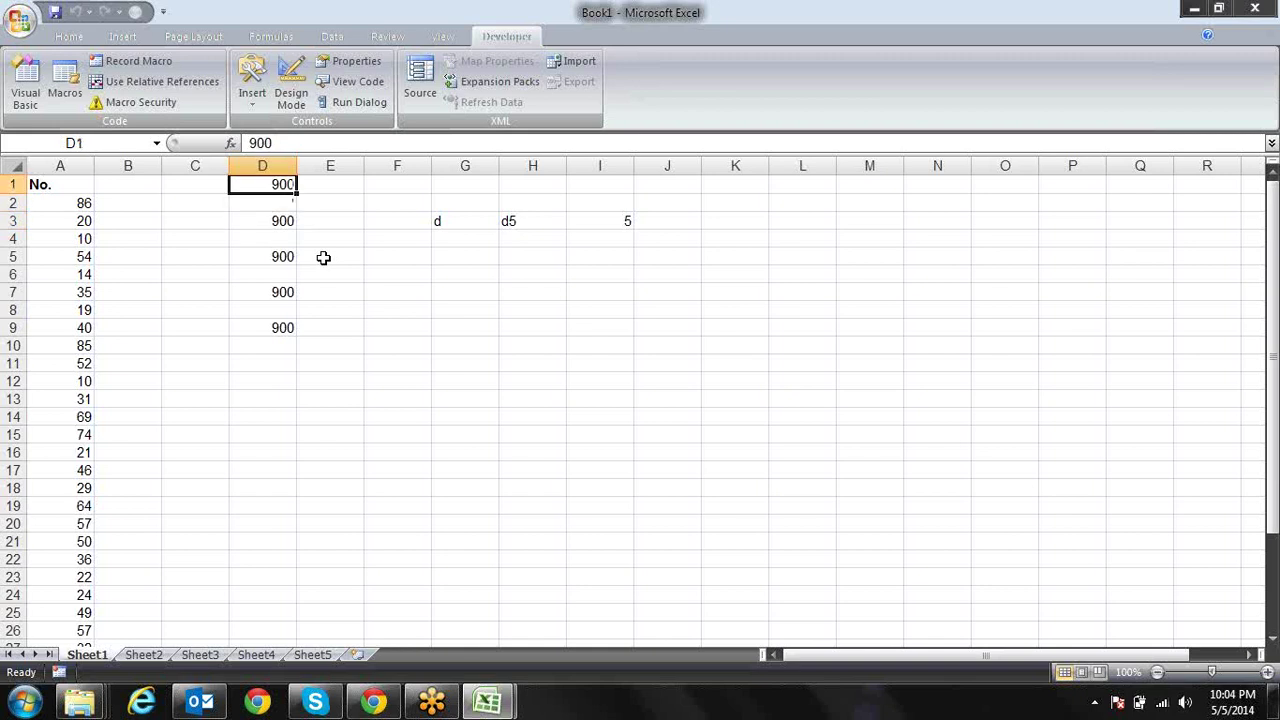
pyautogui.hotkey('alt', 'F11')
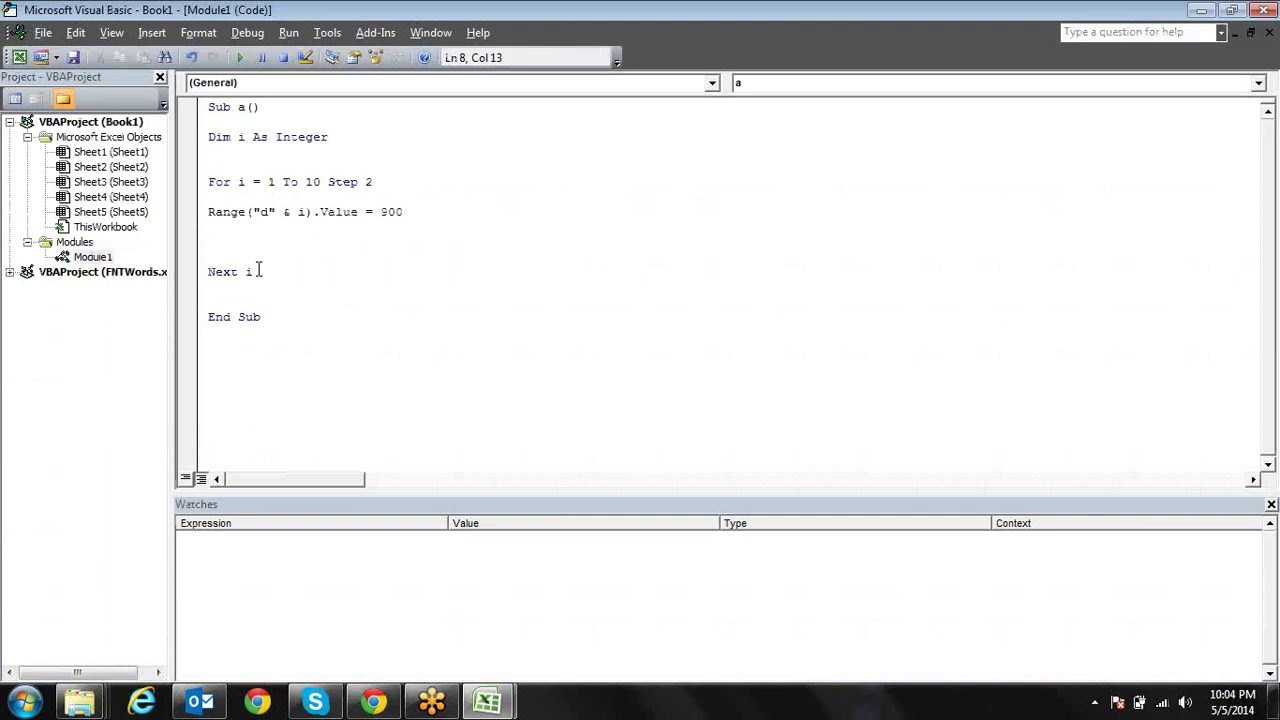
# Trace the loop's start value 1, the "d" & i reference, the 900 value and Next i
pyautogui.click(275, 182)
pyautogui.click(295, 213)
pyautogui.click(393, 210)
pyautogui.click(256, 273)
pyautogui.click(268, 183)
pyautogui.click(310, 213)
# Check that D3, D5, D7 and D9 in column D each hold 900
pyautogui.hotkey('alt', 'F11')
pyautogui.click(282, 221)
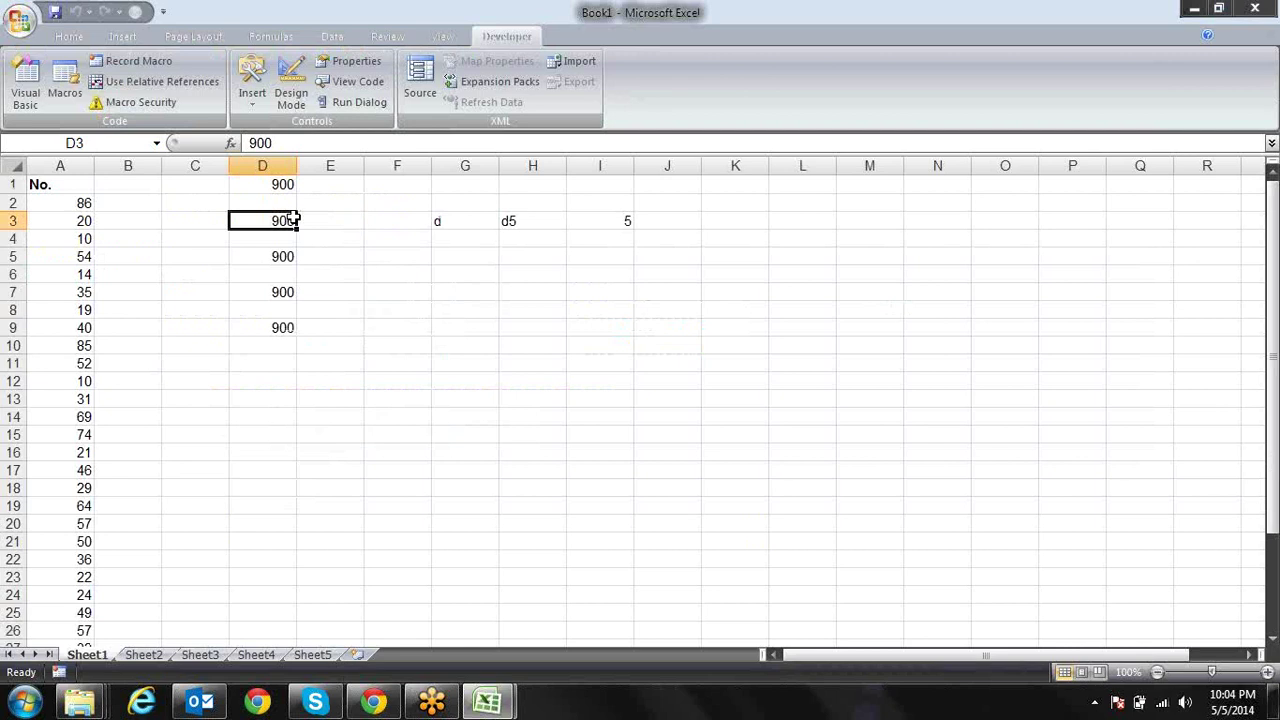
pyautogui.press('Down')
pyautogui.press('Down')
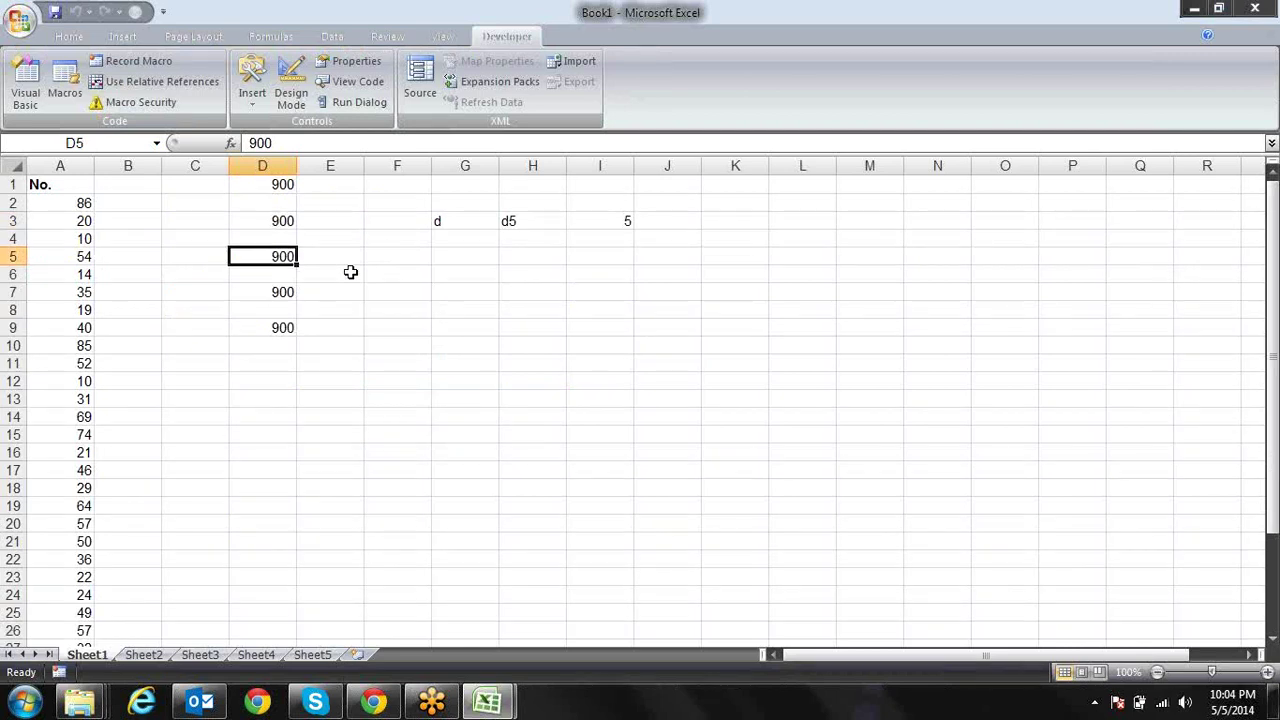
pyautogui.press('Down')
pyautogui.press('Down')
pyautogui.press('Down')
pyautogui.press('Up')
pyautogui.press('Down')
pyautogui.press('Down')
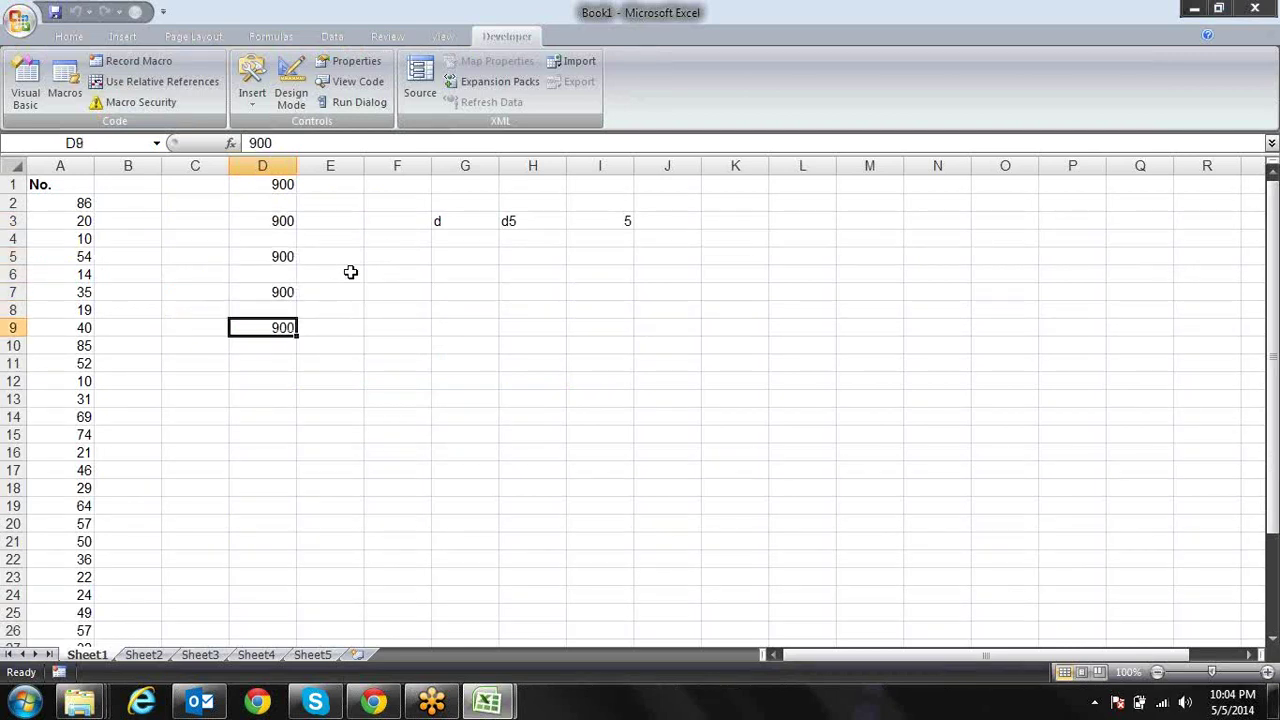
pyautogui.hotkey('alt', 'F11')
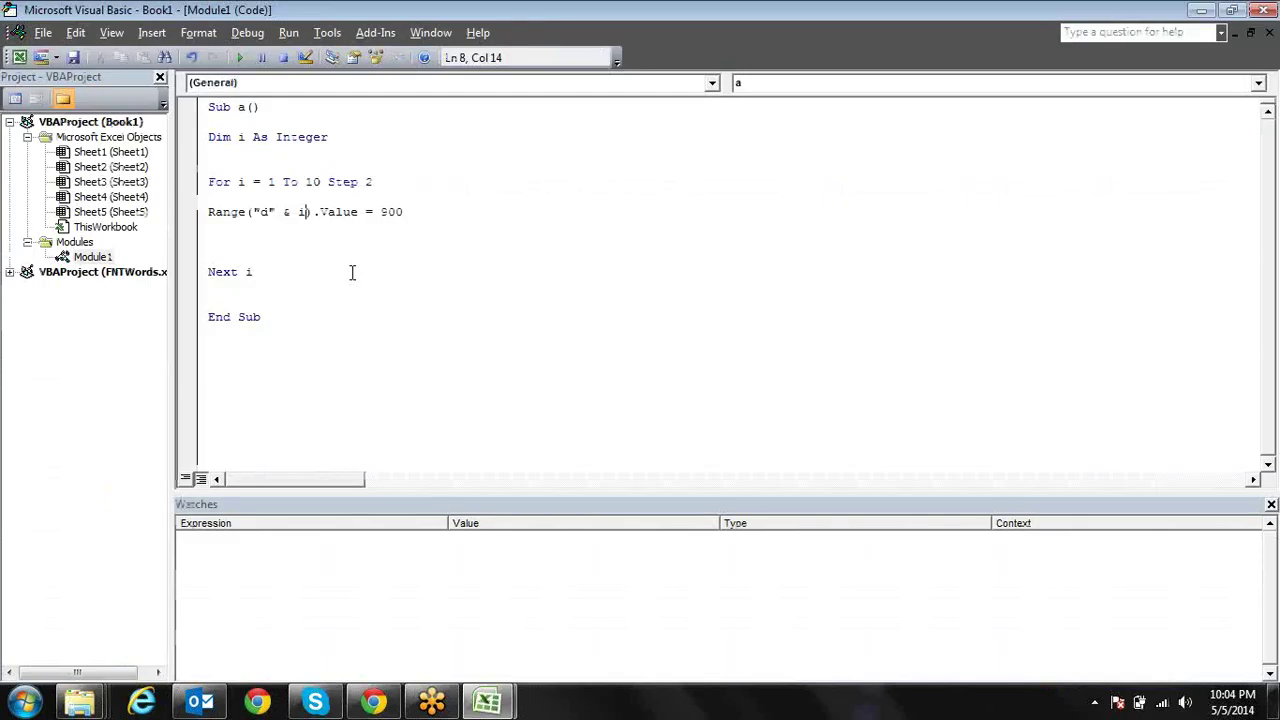
pyautogui.click(380, 181)
pyautogui.press('Left')
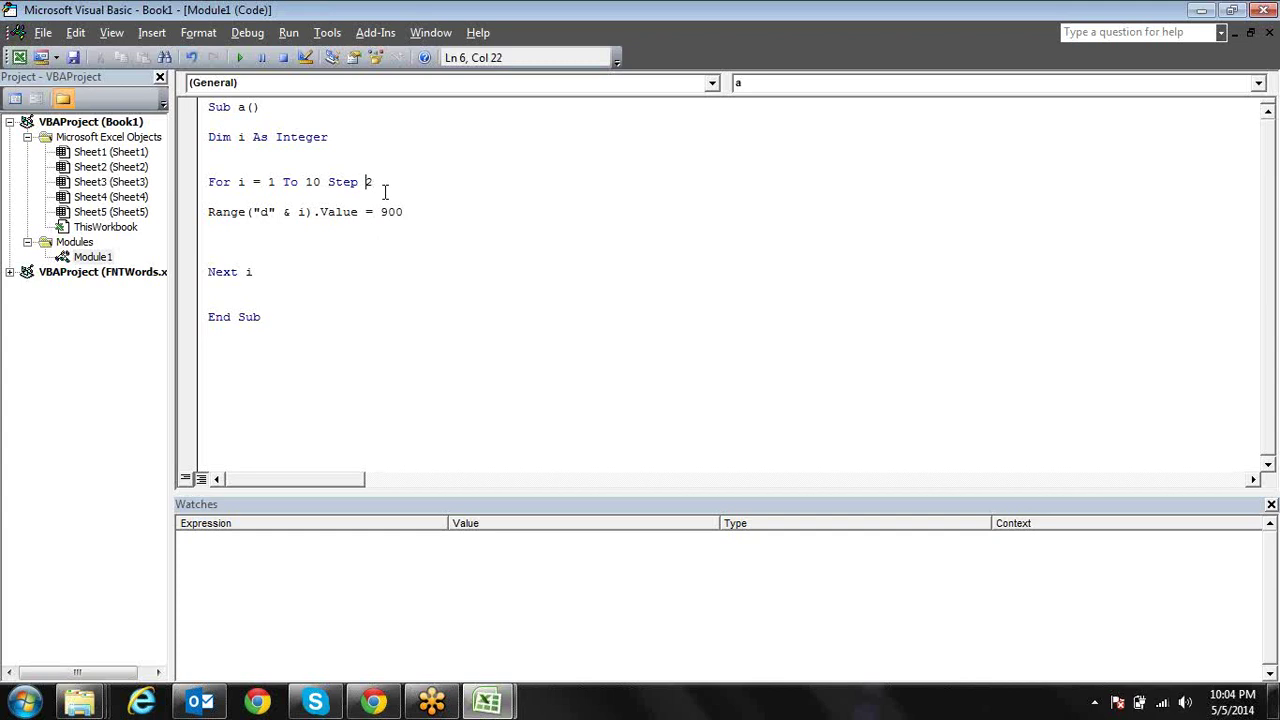
pyautogui.write('-')
pyautogui.press('BackSpace')
pyautogui.press('Down')
pyautogui.press('Down')
pyautogui.press('Left')
pyautogui.press('Left')
pyautogui.press('Left')
pyautogui.press('Left')
# Begin an ="D" entry in G7 on the worksheet, then cancel it
pyautogui.hotkey('alt', 'Tab')
pyautogui.press('Right')
pyautogui.press('Right')
pyautogui.press('Right')
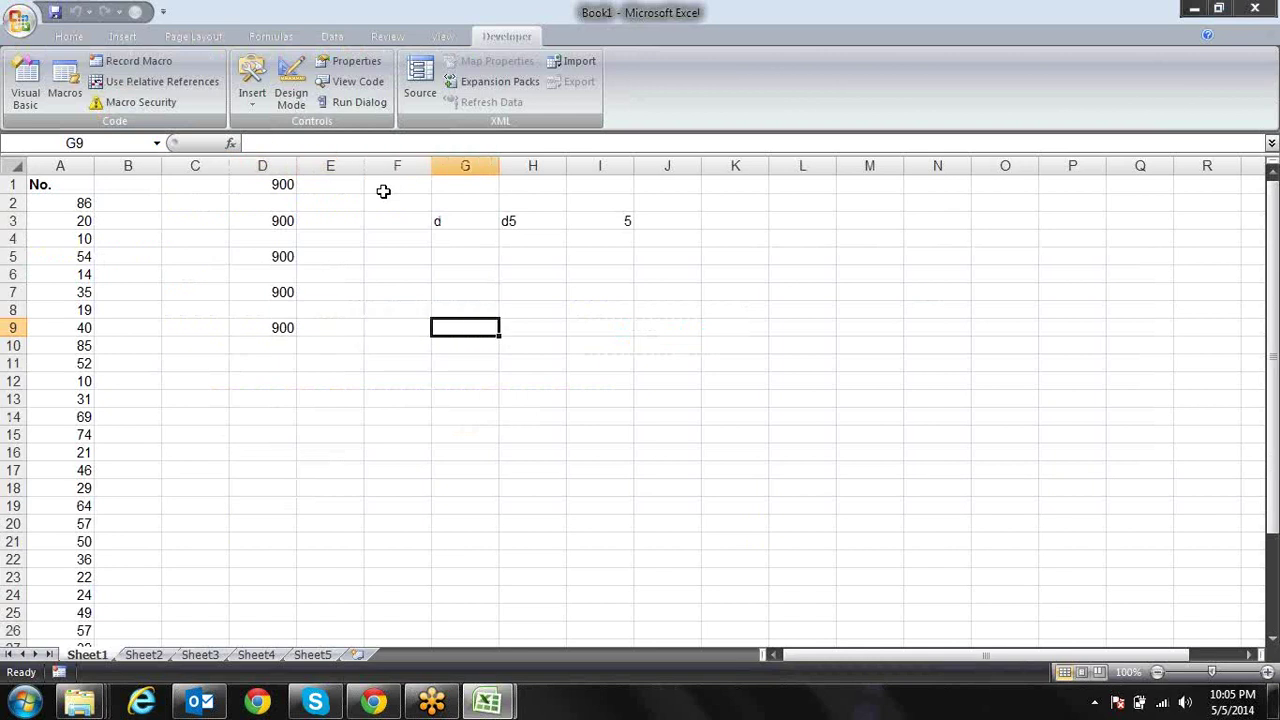
pyautogui.press('Up')
pyautogui.press('Up')
pyautogui.write('="')
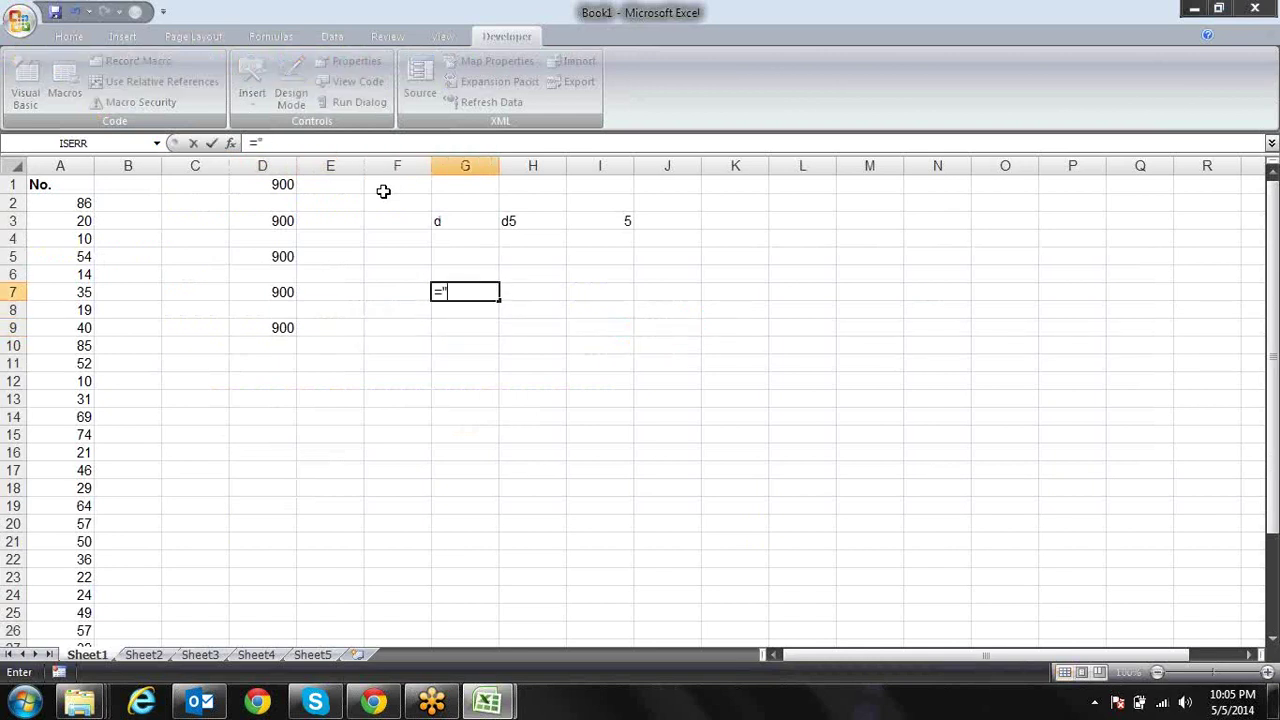
pyautogui.write('D"')
pyautogui.press('Escape')
pyautogui.press('Up')
pyautogui.press('Up')
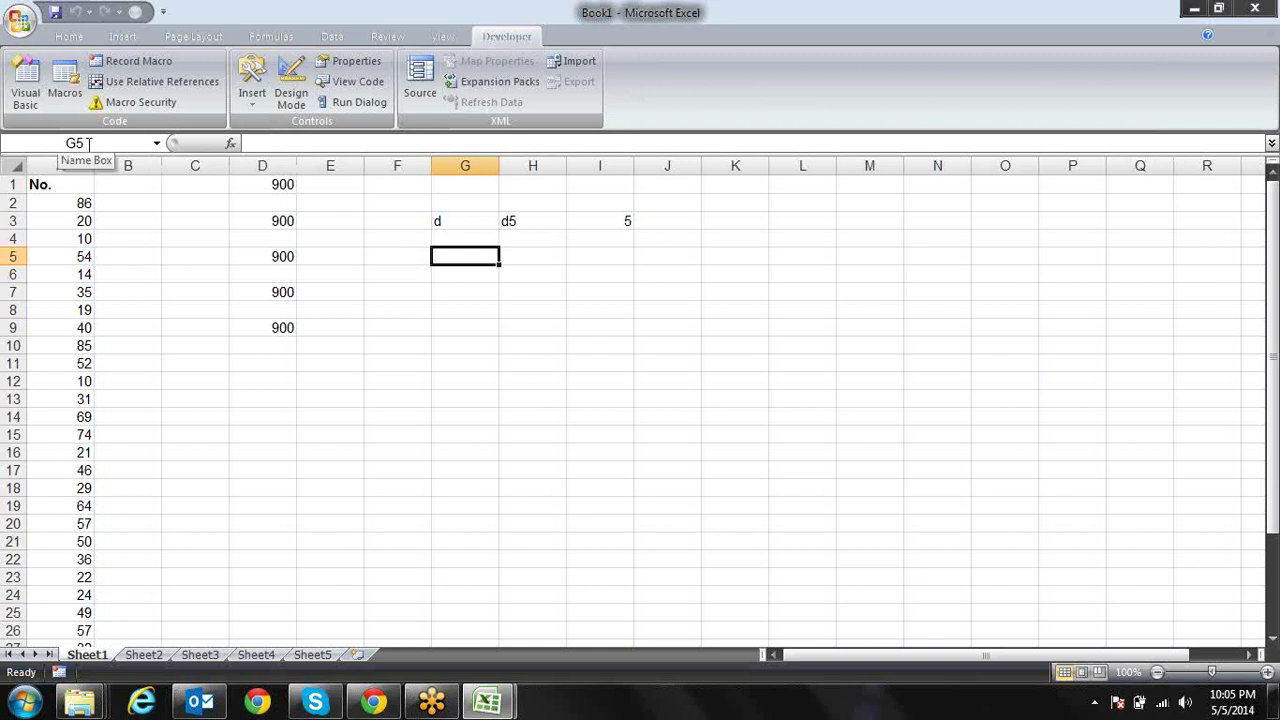
# Review 900 in D1, D3, D5, D7 and D9, with D6 left empty between them
pyautogui.click(277, 187)
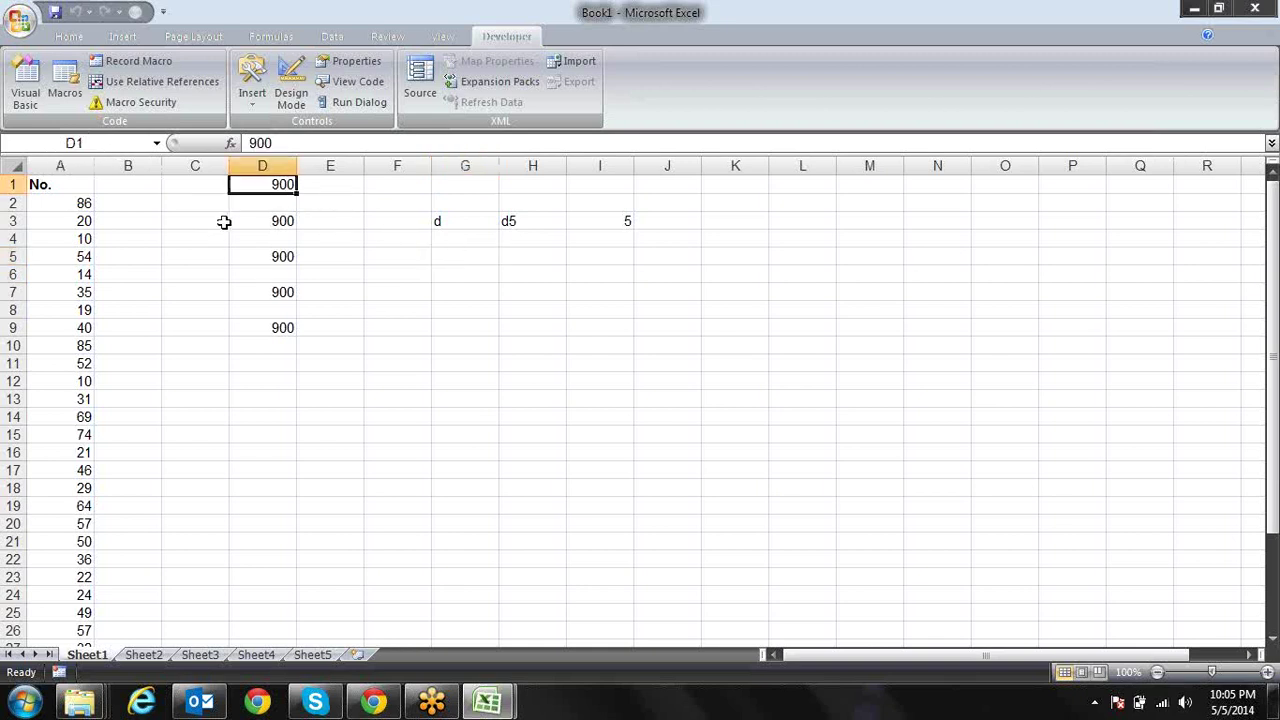
pyautogui.click(242, 221)
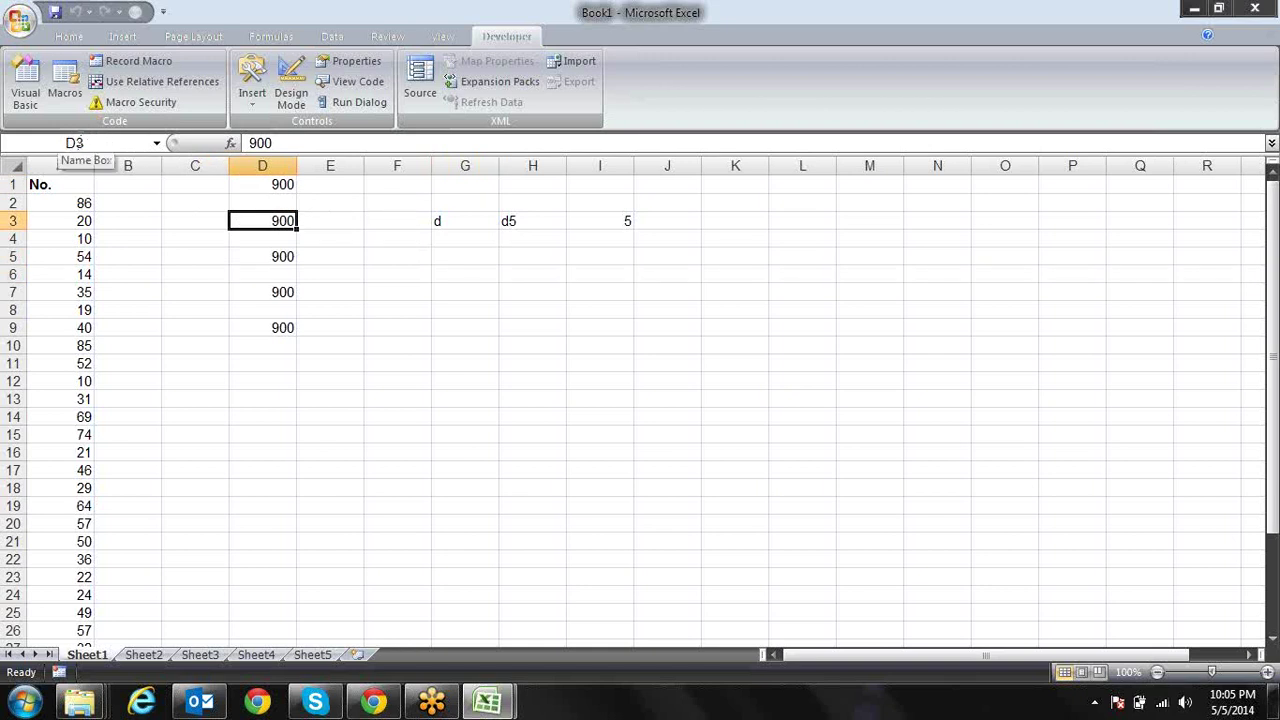
pyautogui.click(265, 270)
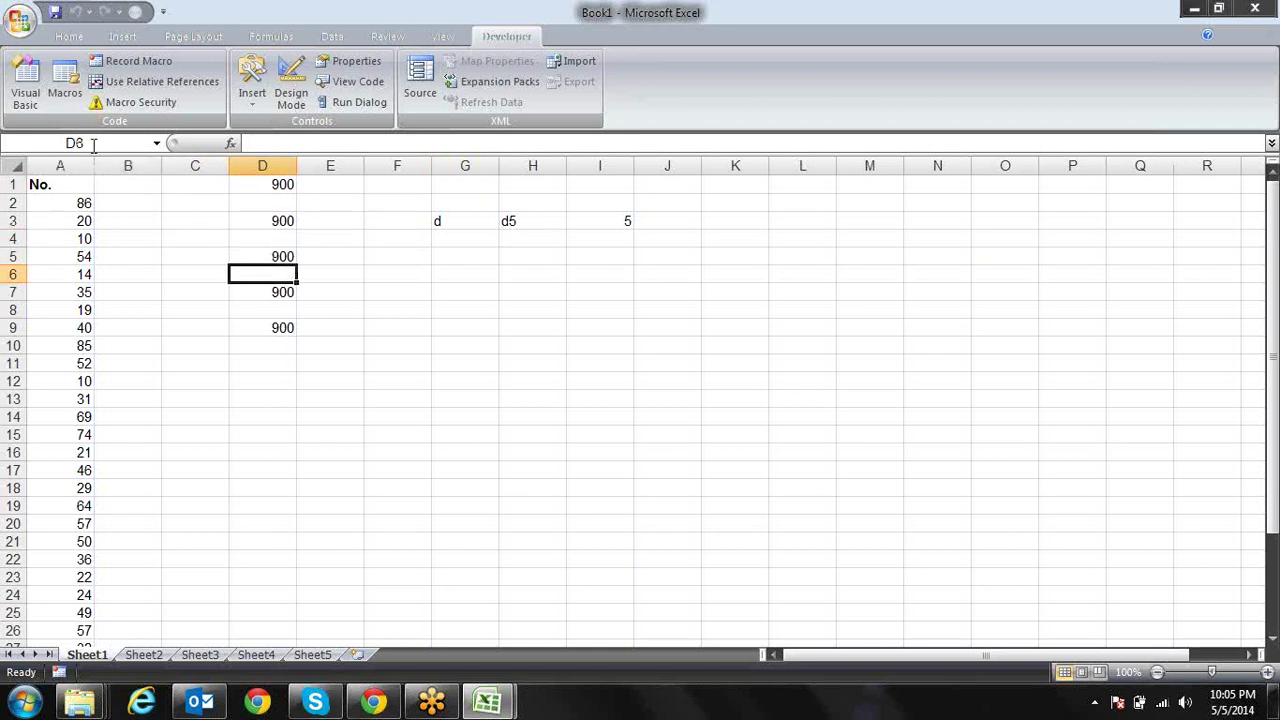
pyautogui.click(260, 255)
pyautogui.click(272, 294)
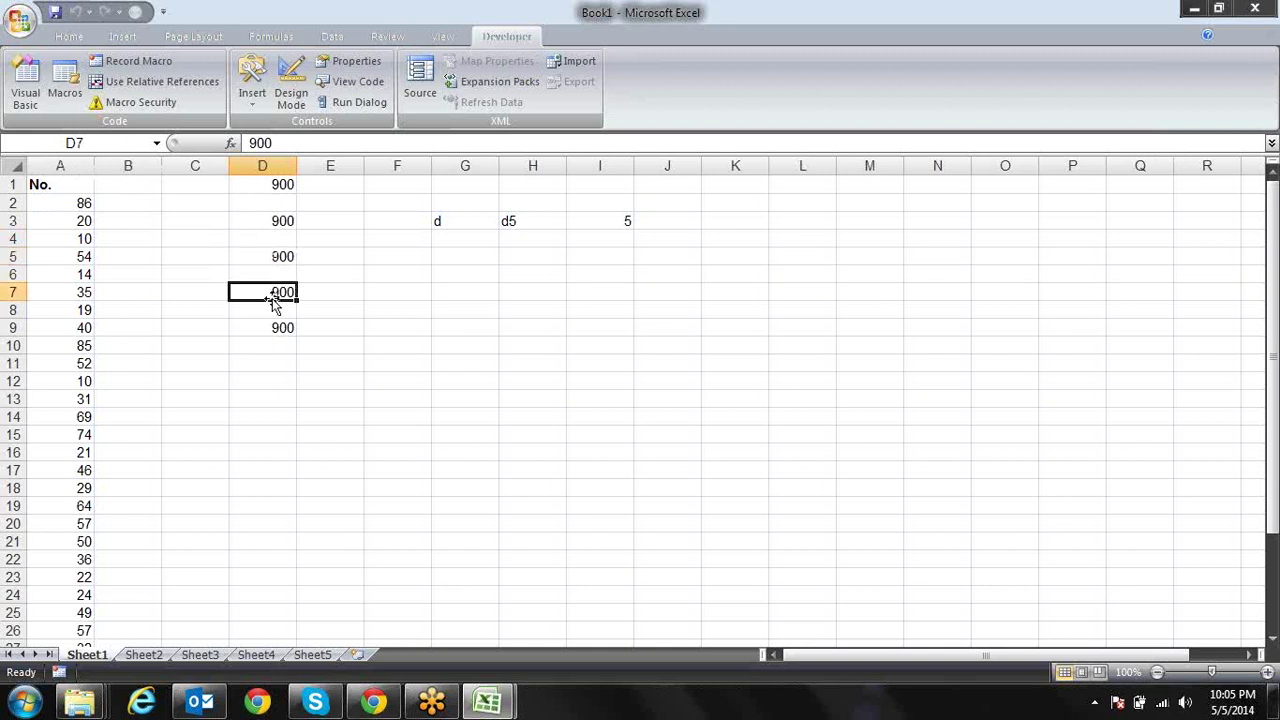
pyautogui.click(273, 325)
pyautogui.click(270, 289)
pyautogui.click(254, 252)
pyautogui.click(252, 222)
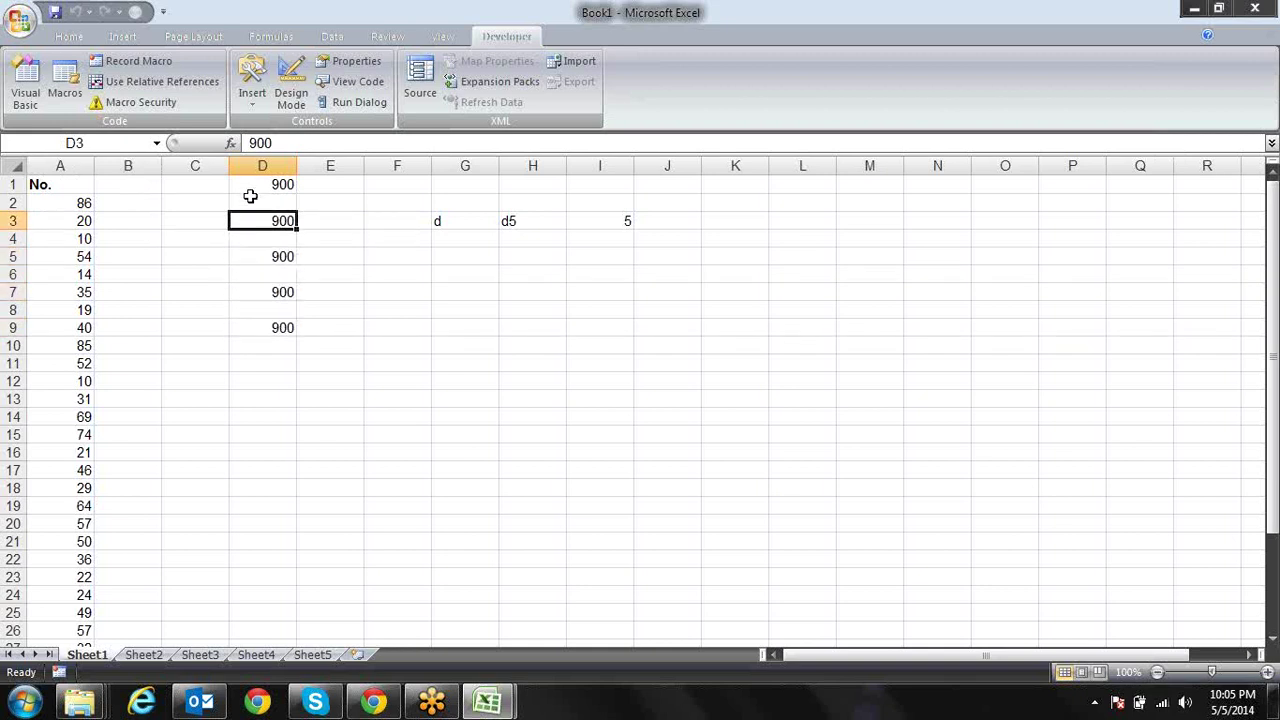
pyautogui.click(248, 186)
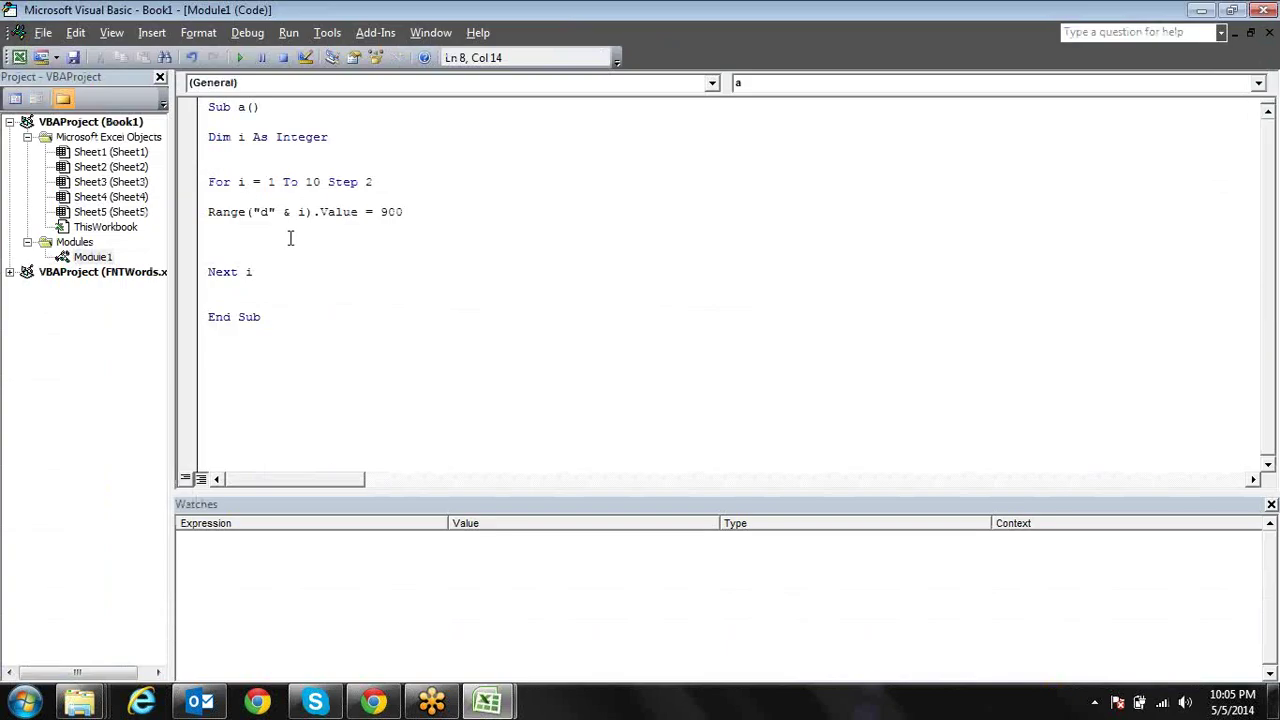
# Enter the label i in H5
pyautogui.press('Right')
pyautogui.press('Right')
pyautogui.press('Right')
pyautogui.press('Down')
pyautogui.press('Down')
pyautogui.press('Down')
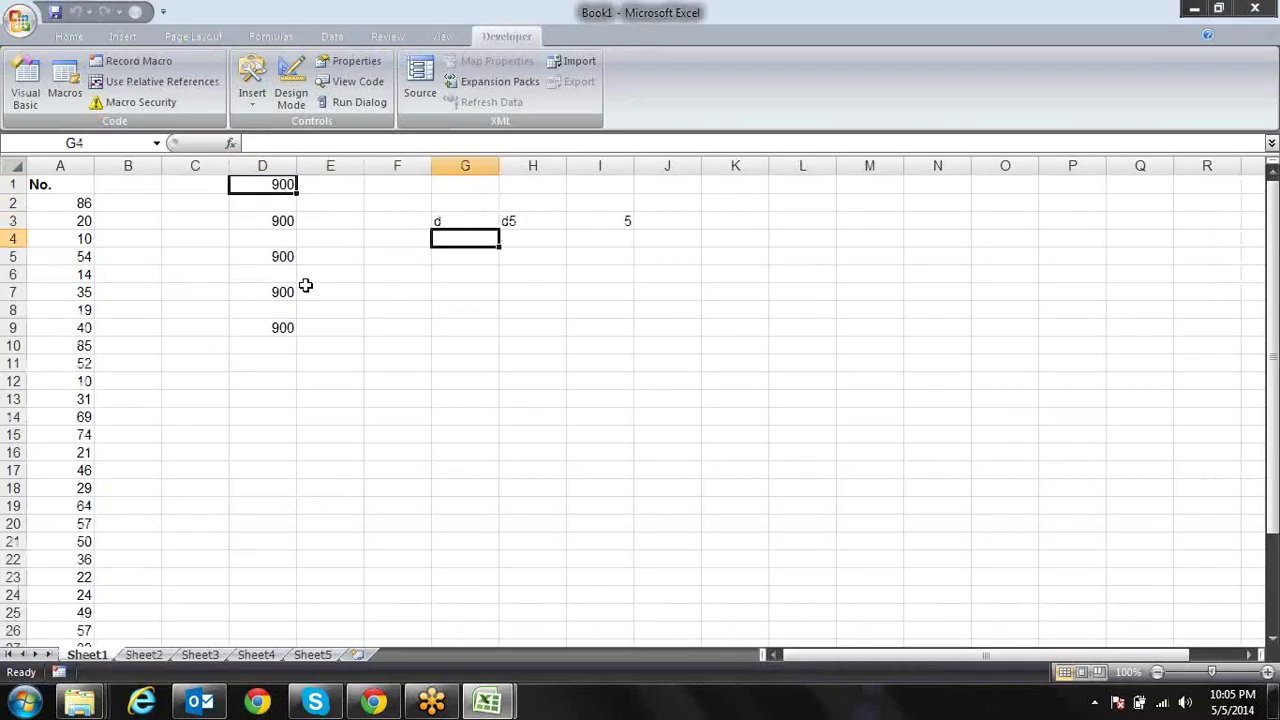
pyautogui.press('Down')
pyautogui.press('Right')
pyautogui.write('l')
pyautogui.press('Return')
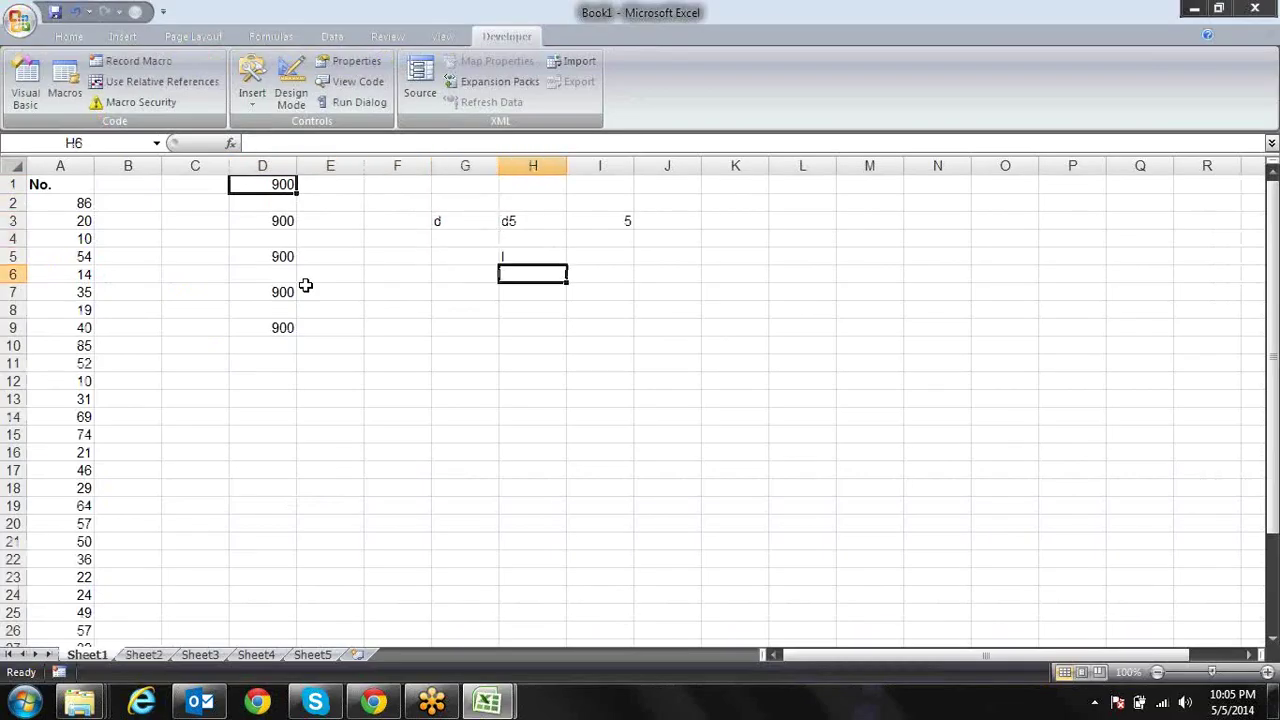
pyautogui.press('Up')
pyautogui.press('F2')
pyautogui.press('Return')
pyautogui.press('Left')
pyautogui.press('Up')
pyautogui.press('Down')
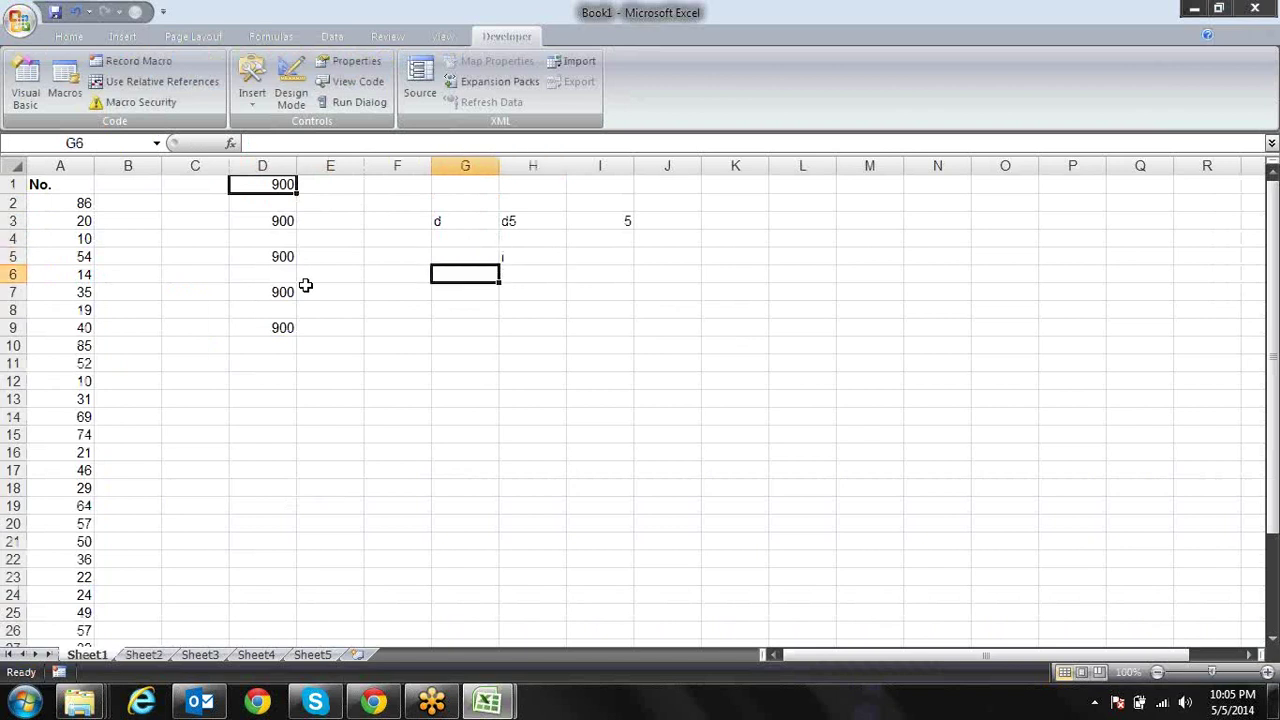
# Fill G6:G10 with d and H6:H10 with the numbers 1 to 5
pyautogui.write('d')
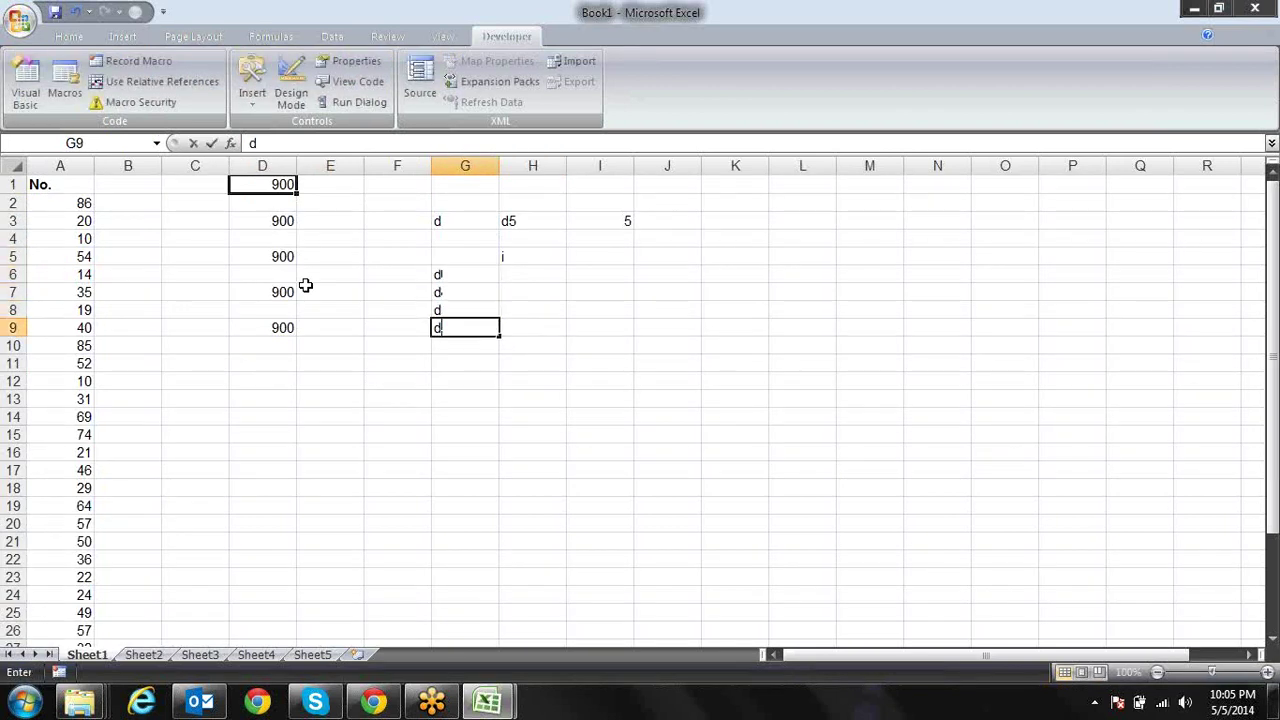
pyautogui.write(' d d d d')
pyautogui.press('Up')
pyautogui.press('Up')
pyautogui.press('Up')
pyautogui.press('Up')
pyautogui.press('Up')
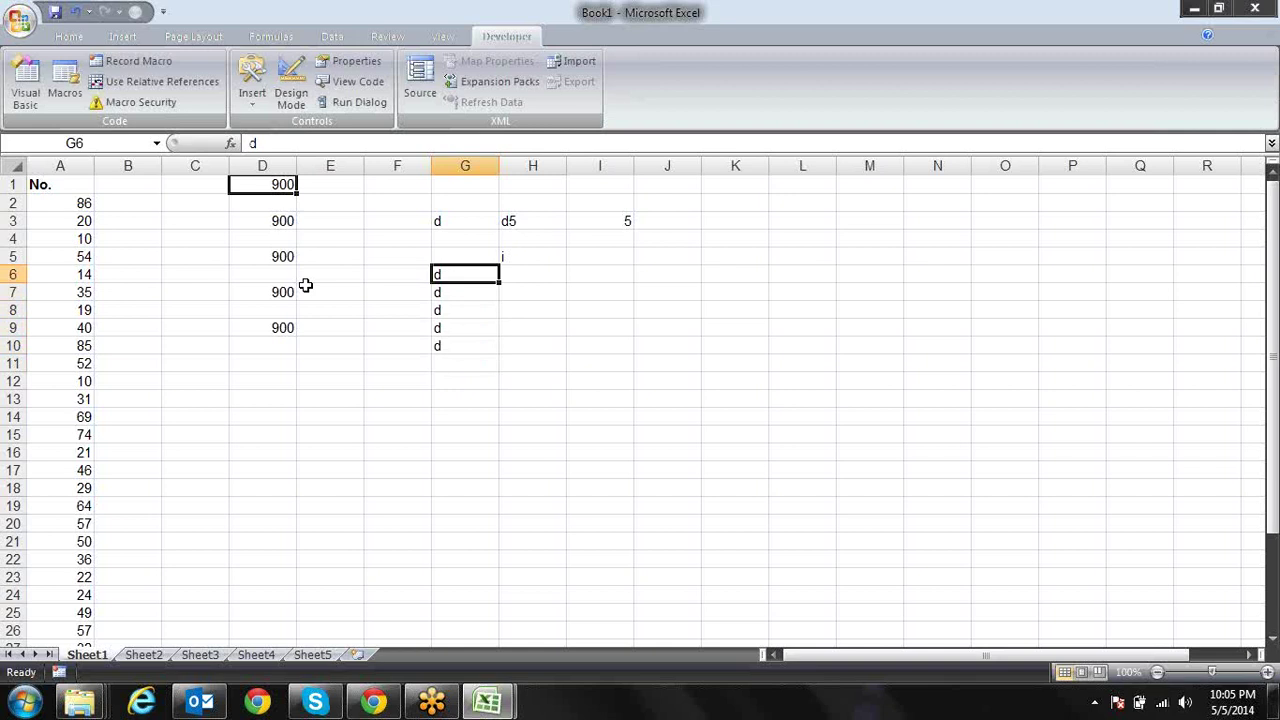
pyautogui.press('Right')
pyautogui.write('1 2 3 ')
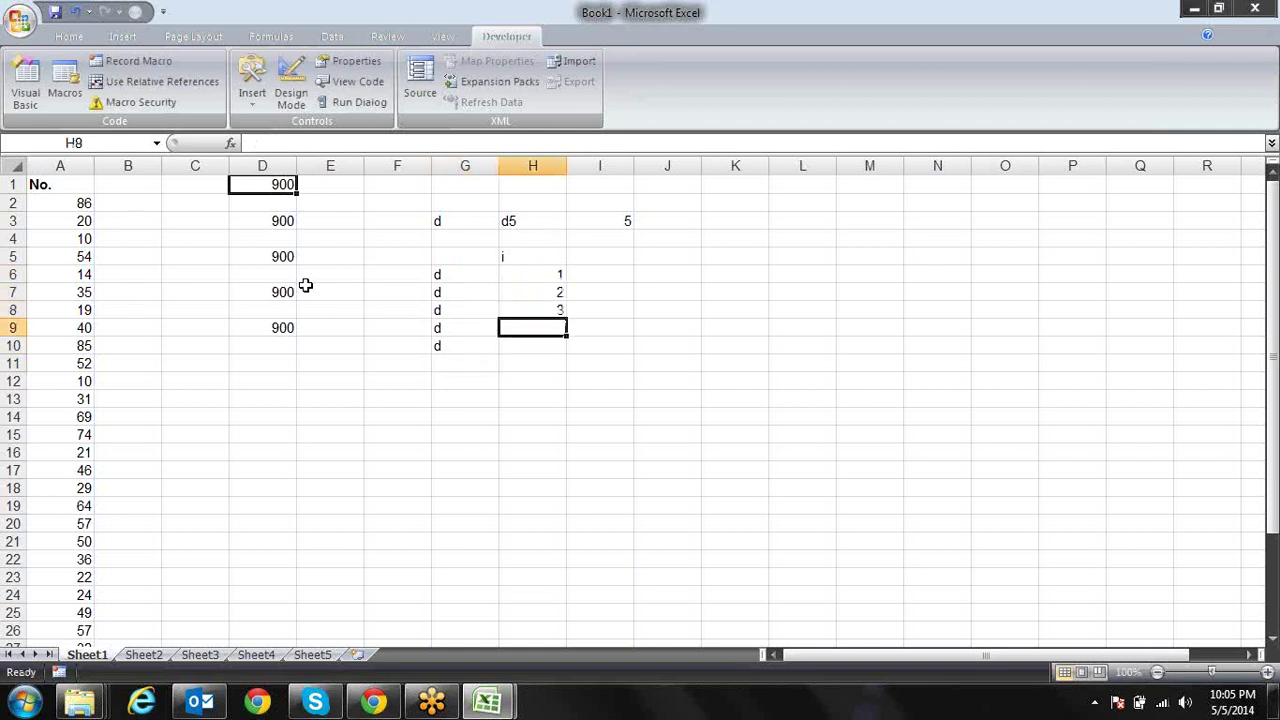
pyautogui.write('4 5')
pyautogui.press('Return')
pyautogui.press('Up')
pyautogui.press('Up')
pyautogui.press('Up')
pyautogui.press('Up')
pyautogui.press('Up')
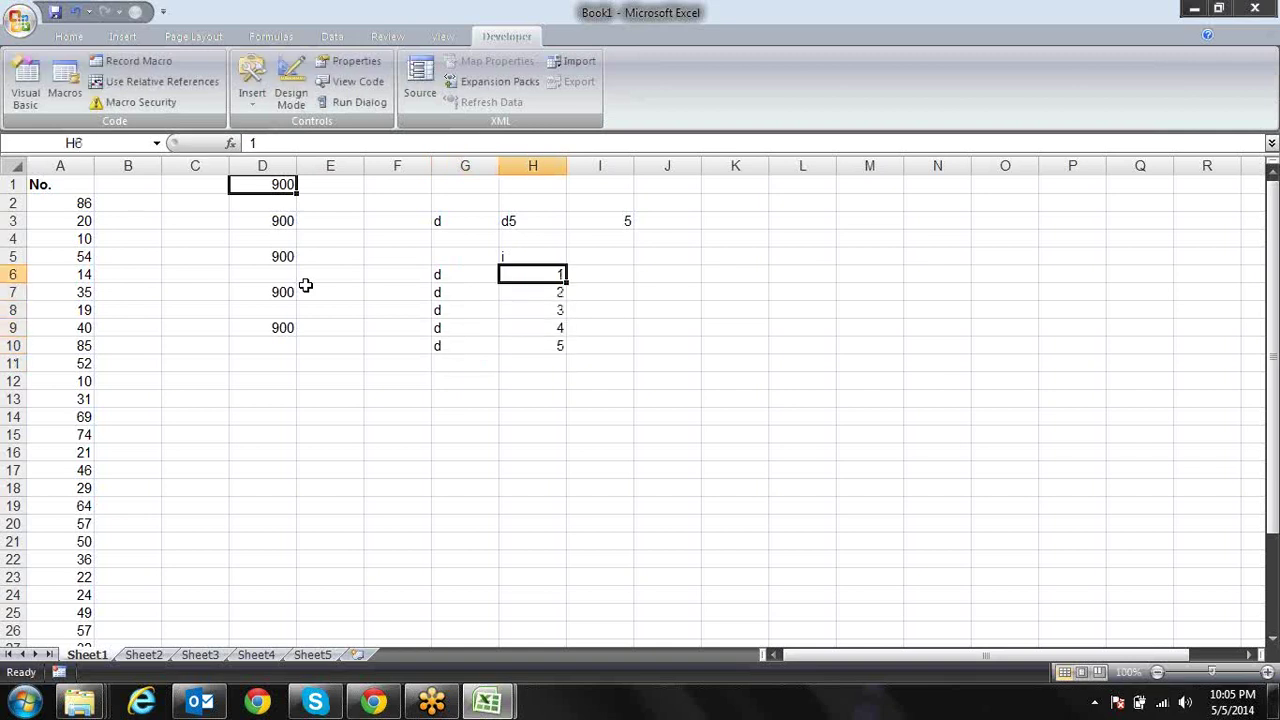
pyautogui.press('Down')
pyautogui.press('Down')
pyautogui.press('Up')
pyautogui.press('Up')
# Enter =G6&H6 in I6 and fill it down to I10, showing d1 through d5
pyautogui.press('Right')
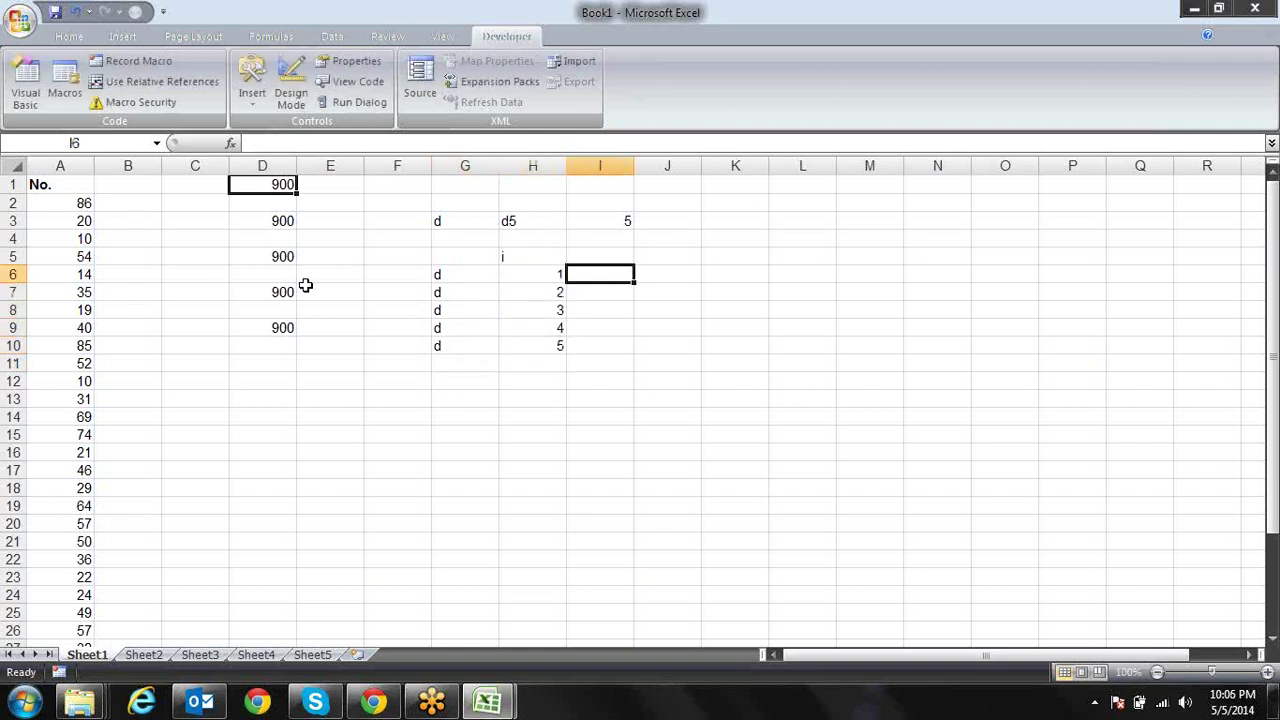
pyautogui.write('=')
pyautogui.press('Left')
pyautogui.press('Left')
pyautogui.press('Left')
pyautogui.press('Right')
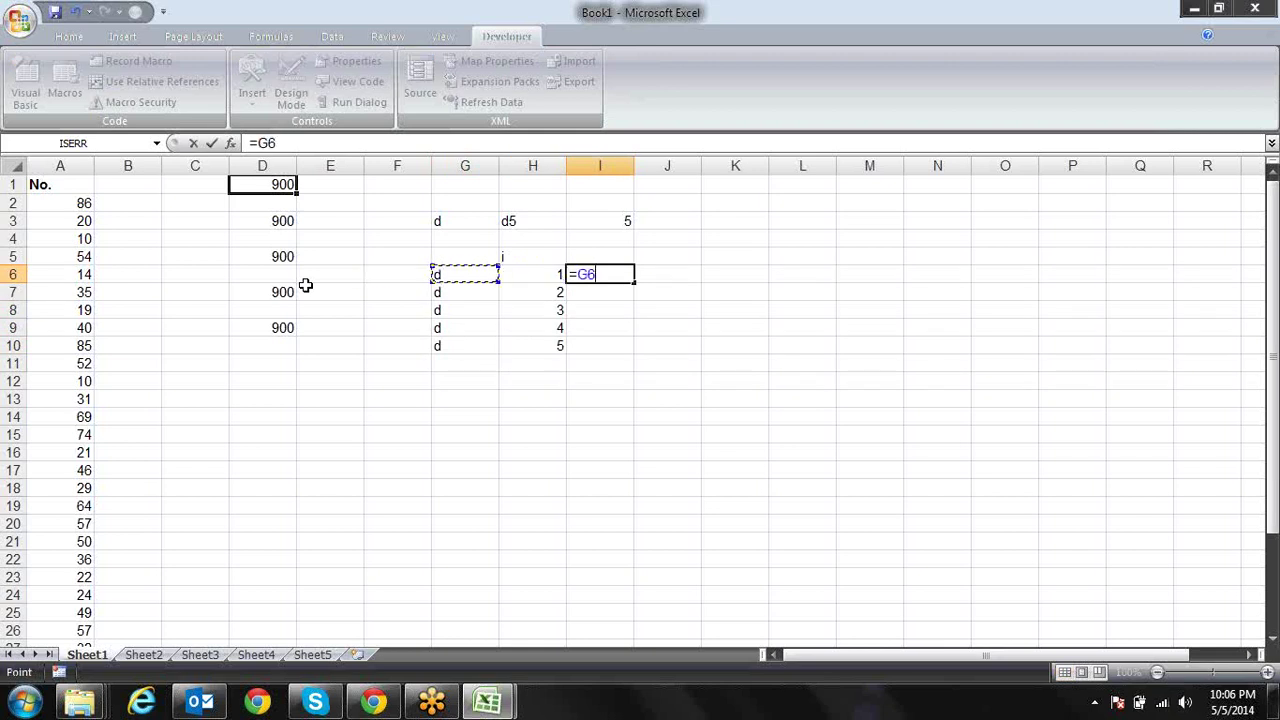
pyautogui.write('&')
pyautogui.press('Left')
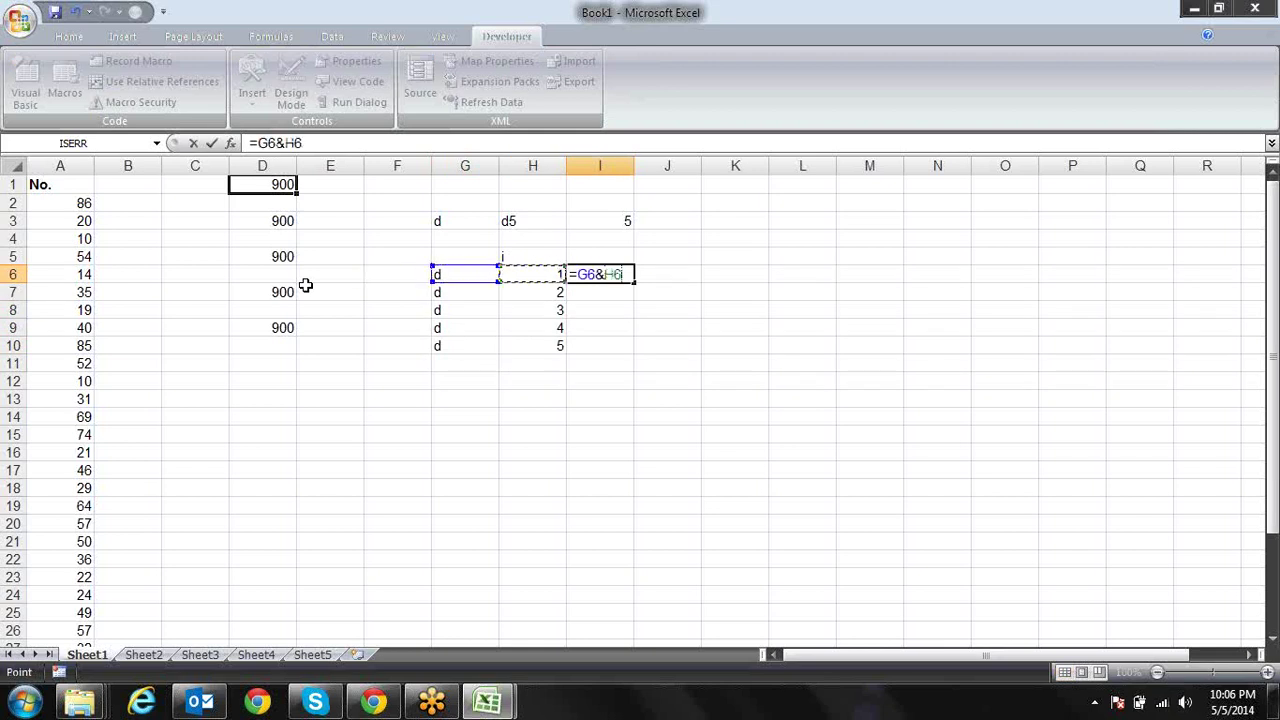
pyautogui.press('Return')
pyautogui.press('Up')
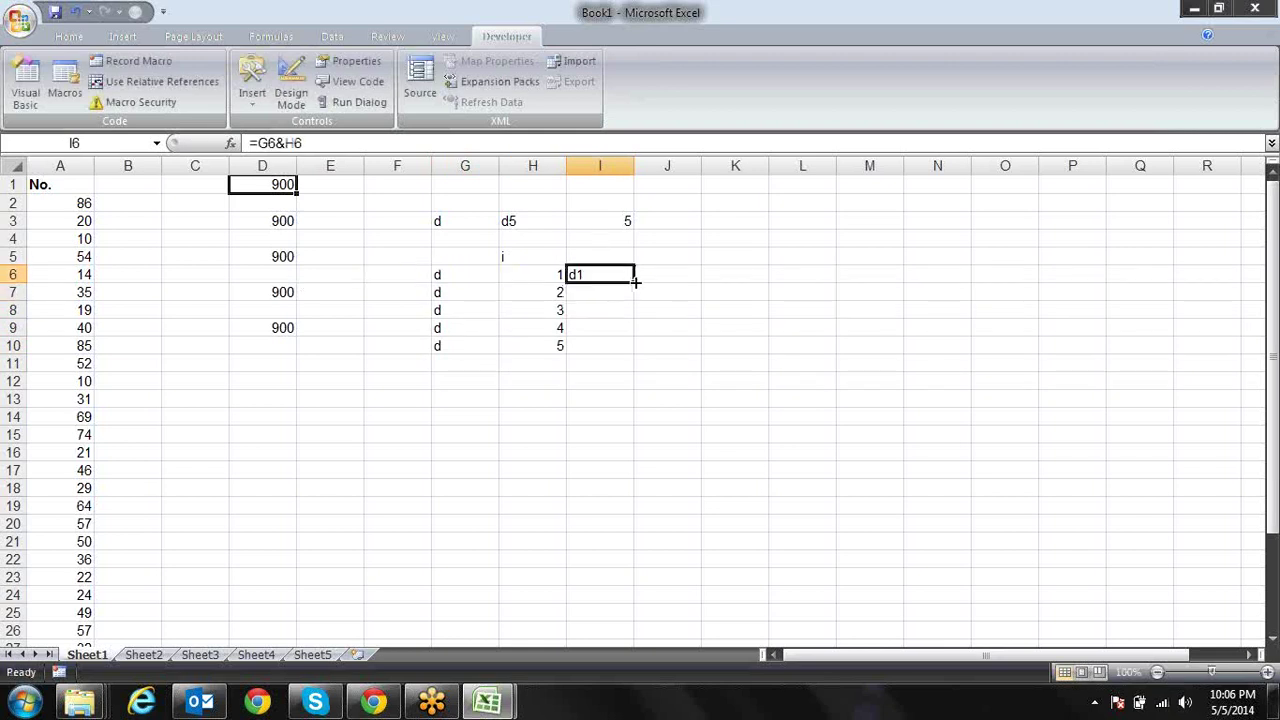
pyautogui.moveTo(634, 283); pyautogui.dragTo(636, 354)
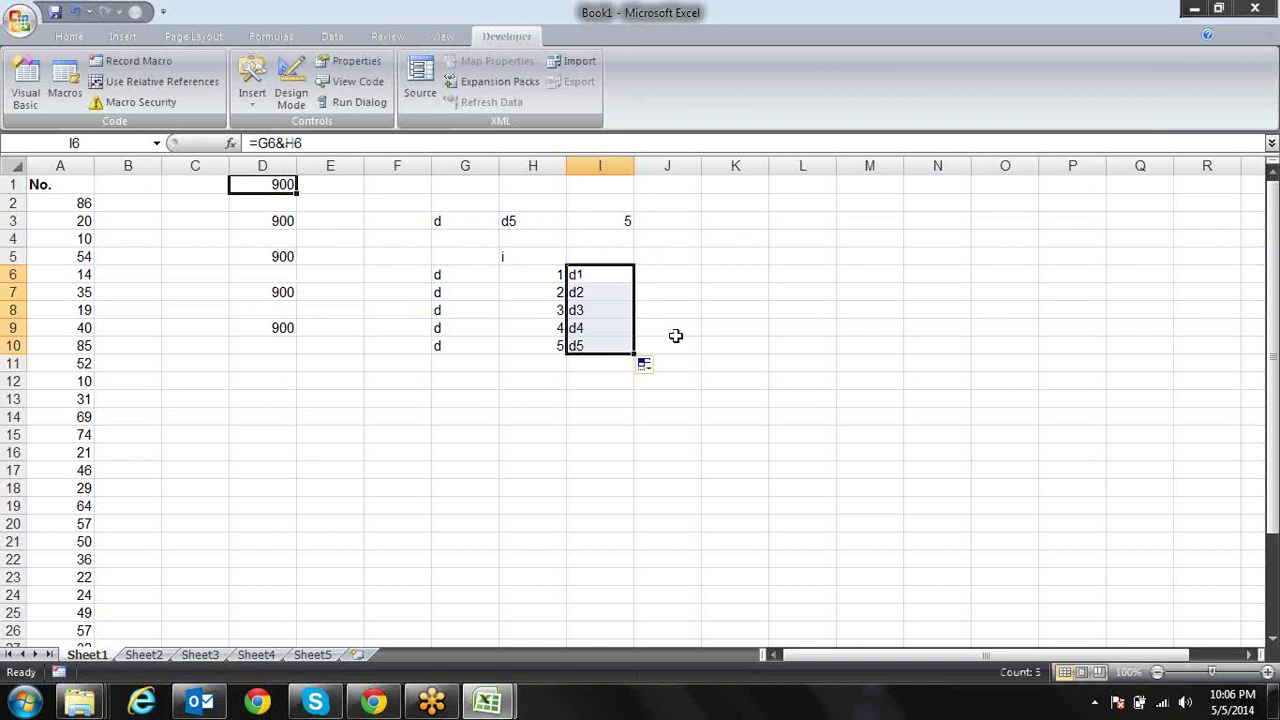
# Enter =INDIRECT(I6) in J6 and fill it down to J10, giving 900, 0, 900, 0, 900
pyautogui.click(660, 275)
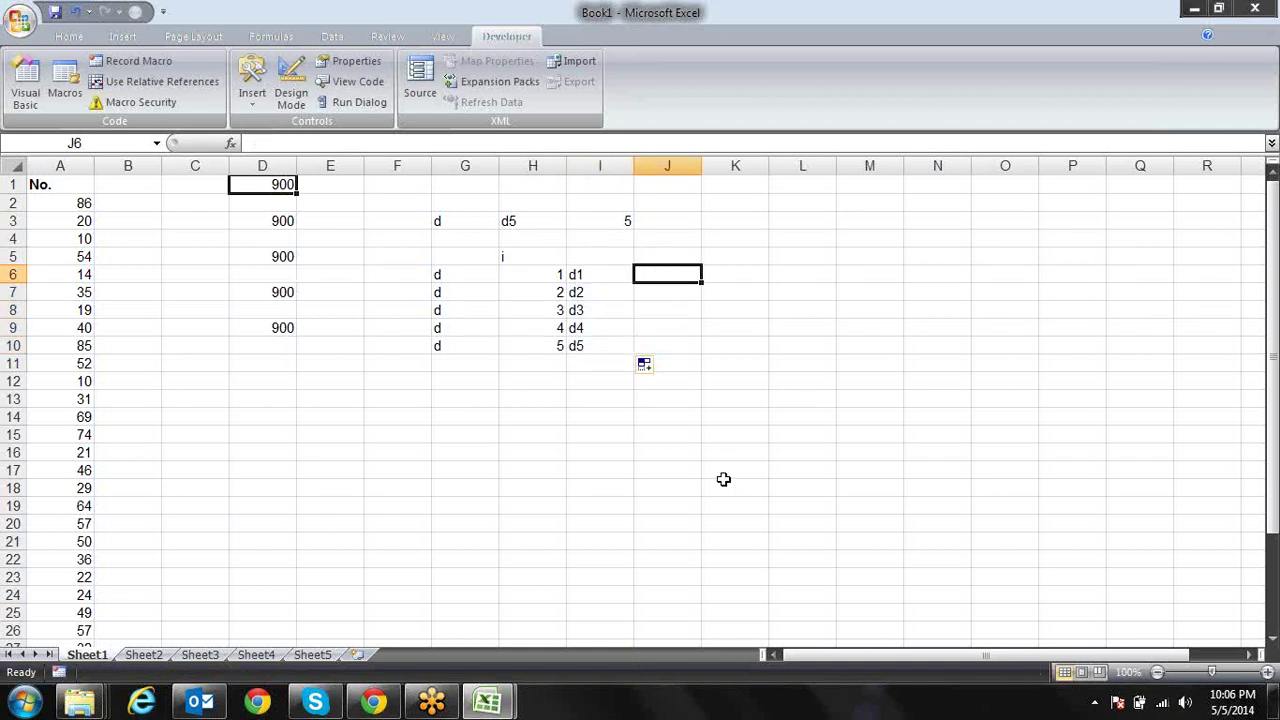
pyautogui.write('=')
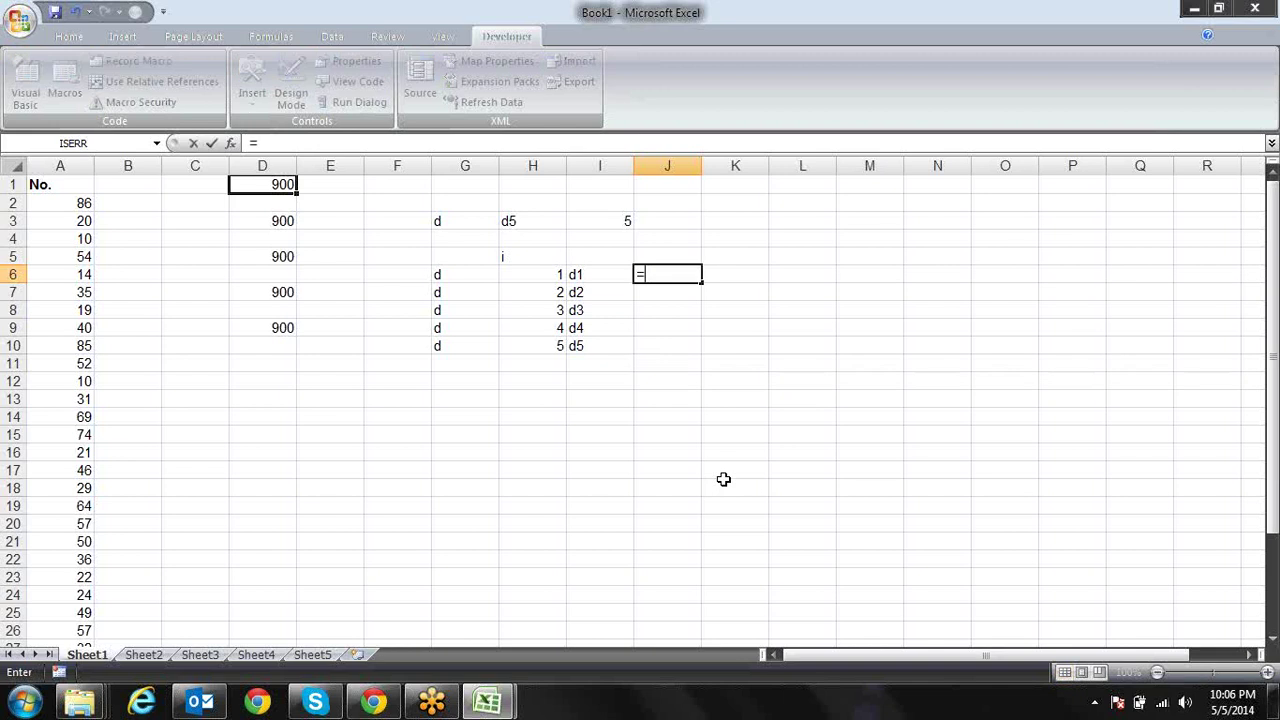
pyautogui.write('ind')
pyautogui.press('Down')
pyautogui.press('Tab')
pyautogui.press('Left')
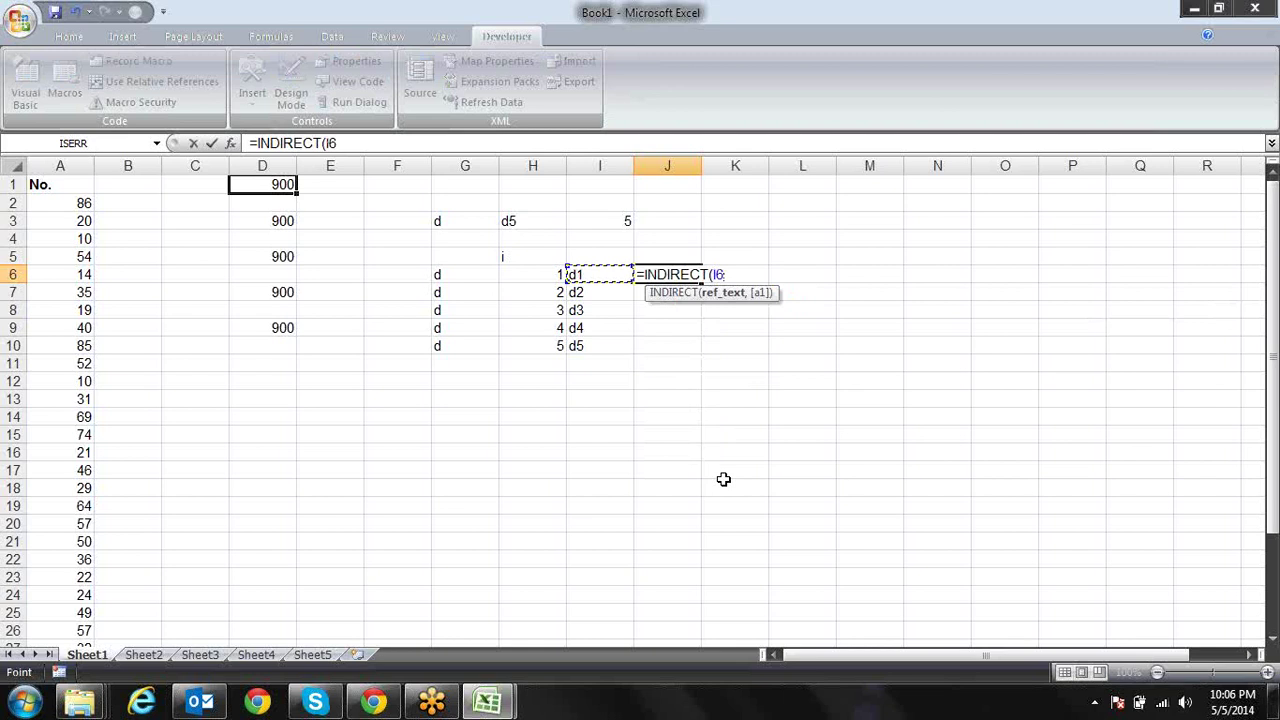
pyautogui.write(')')
pyautogui.press('BackSpace')
pyautogui.press('Return')
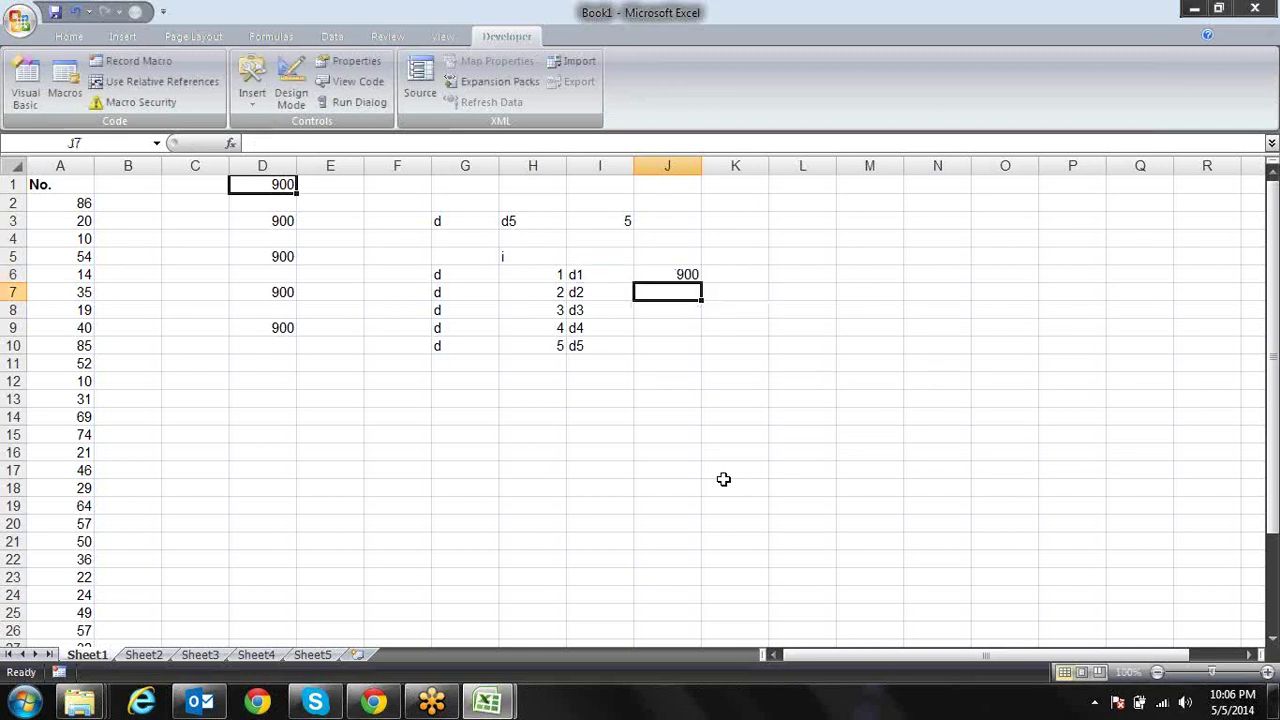
pyautogui.press('Up')
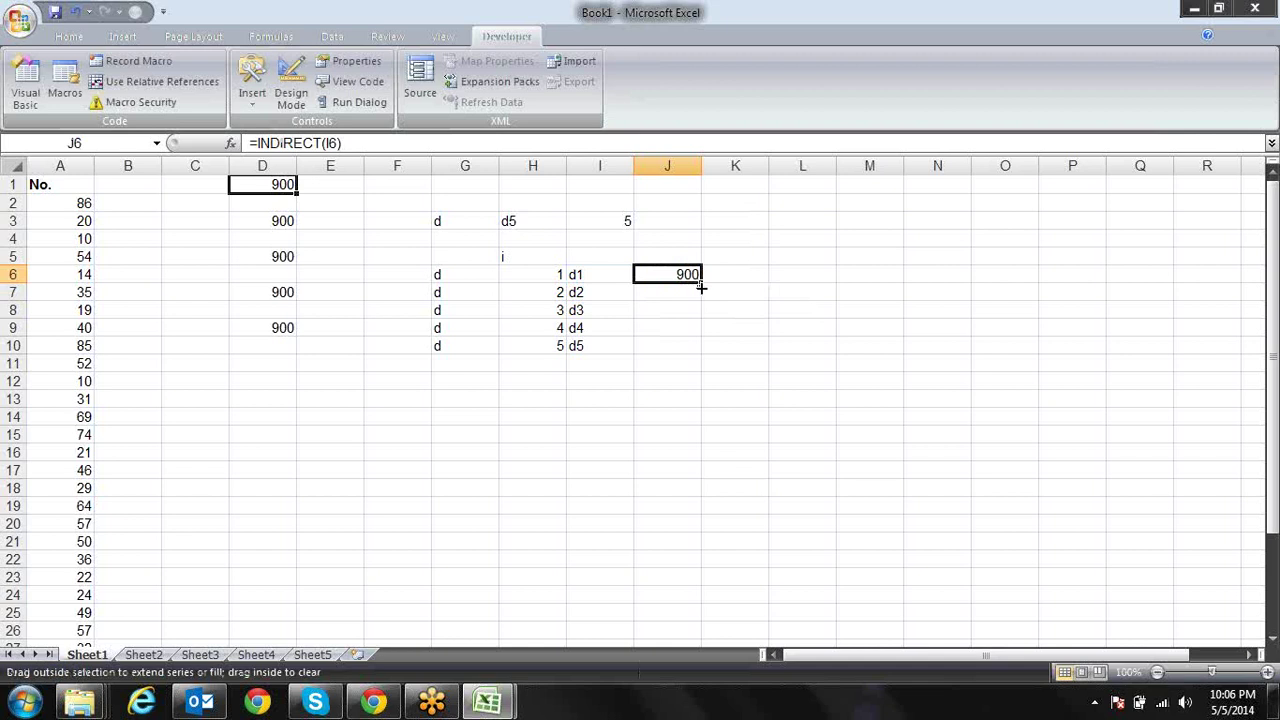
pyautogui.moveTo(701, 281); pyautogui.dragTo(703, 353)
pyautogui.click(780, 315)
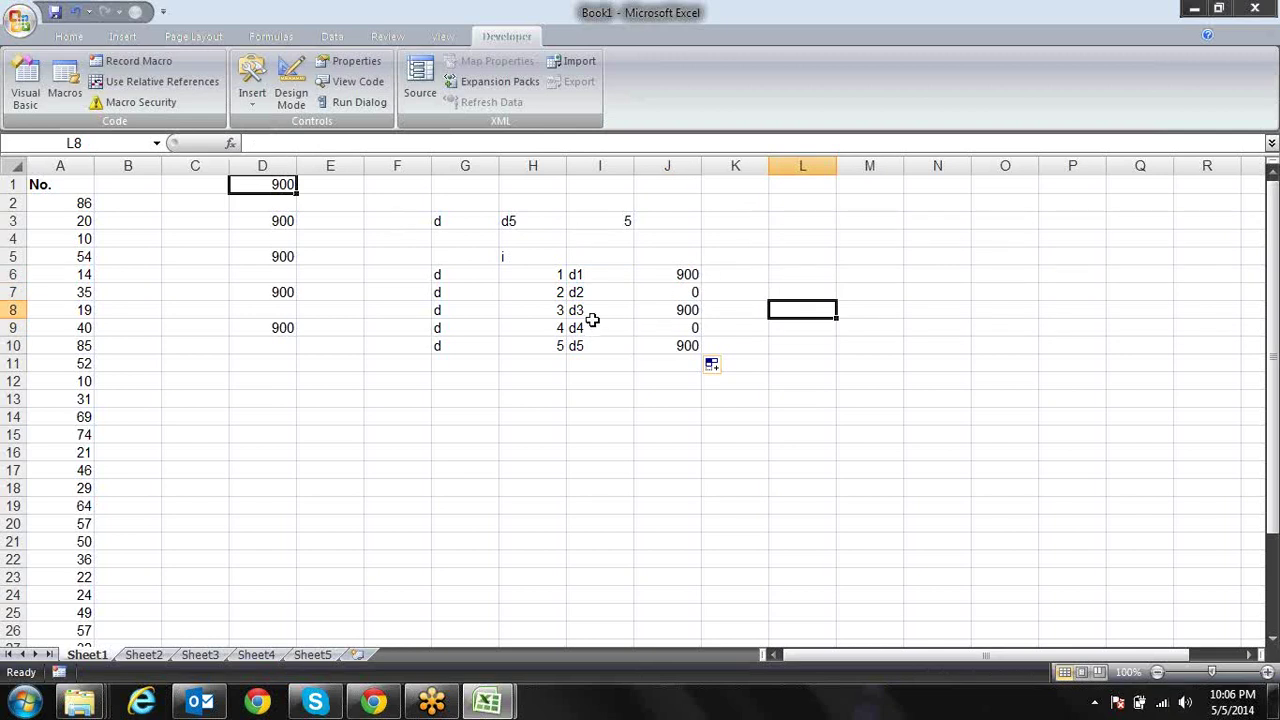
pyautogui.click(655, 313)
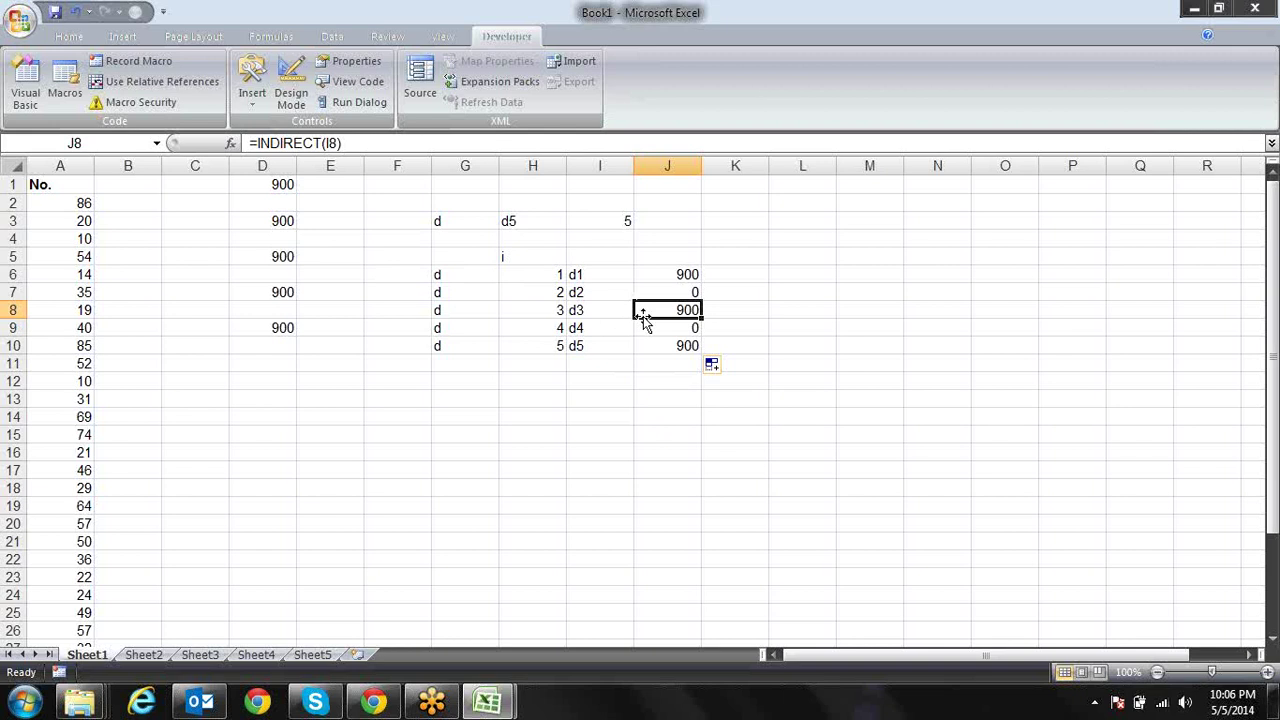
pyautogui.click(445, 280)
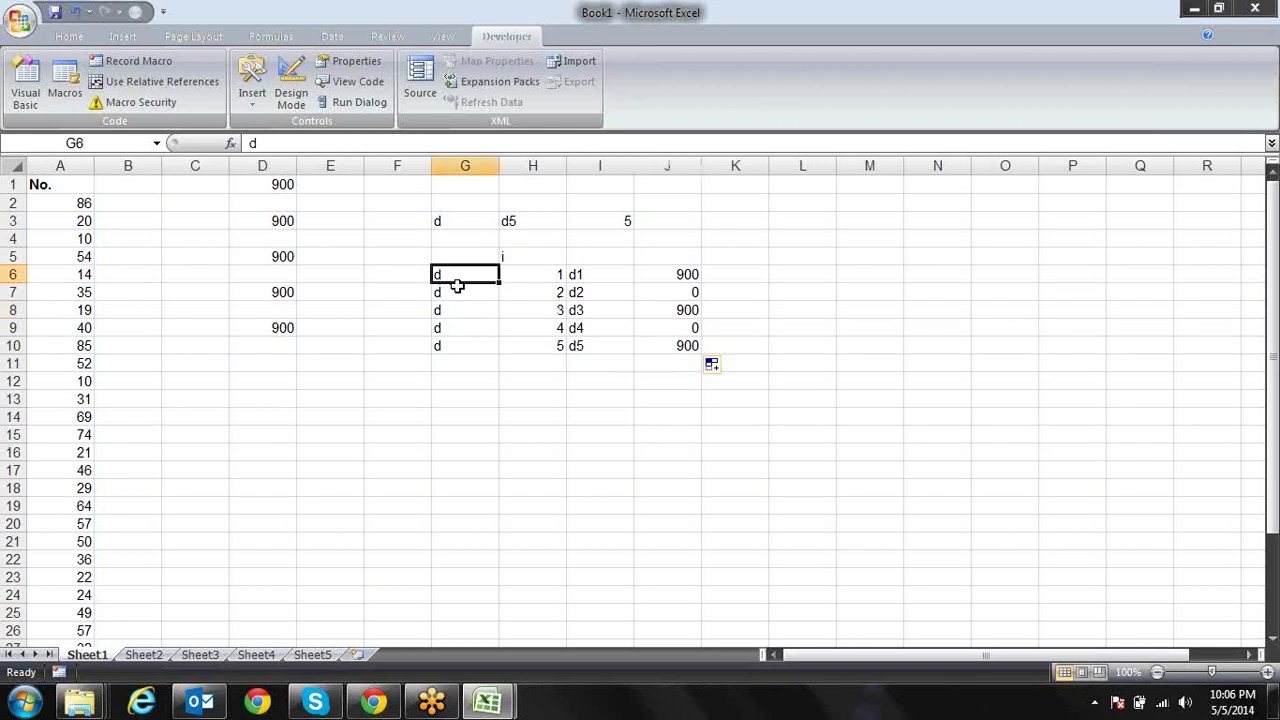
pyautogui.click(545, 272)
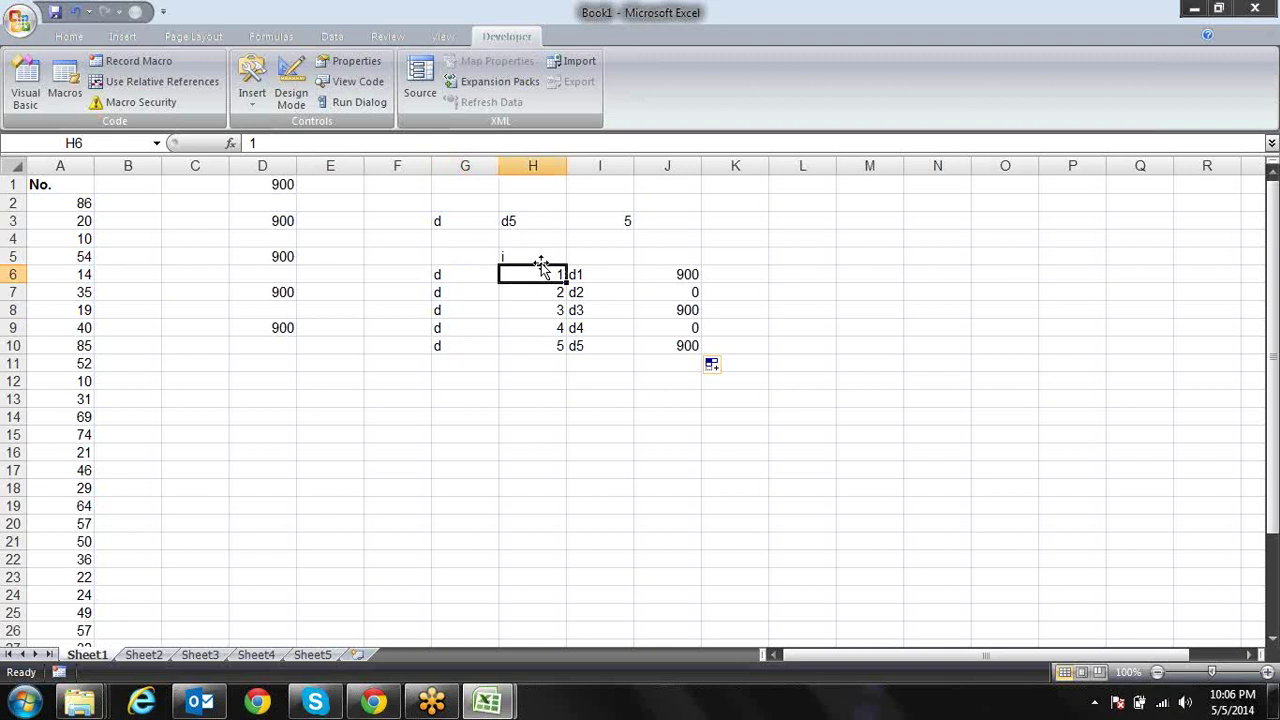
pyautogui.click(538, 256)
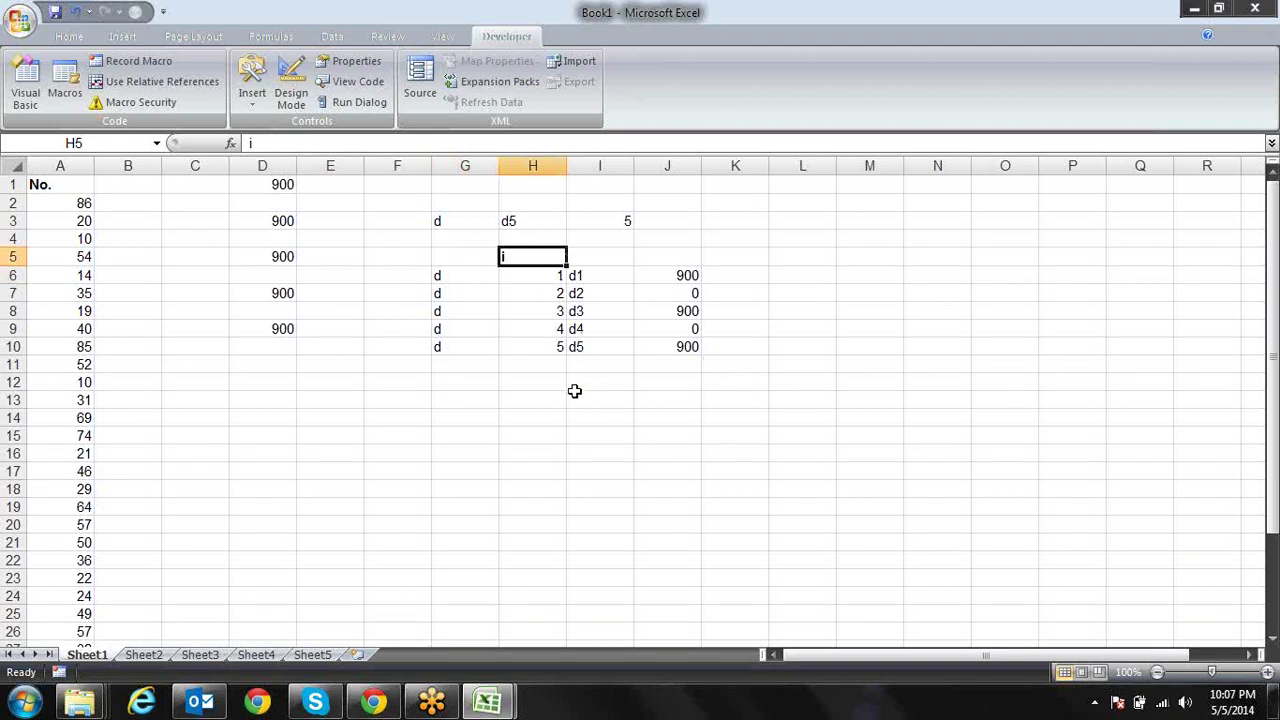
pyautogui.click(534, 279)
pyautogui.click(536, 293)
pyautogui.click(540, 326)
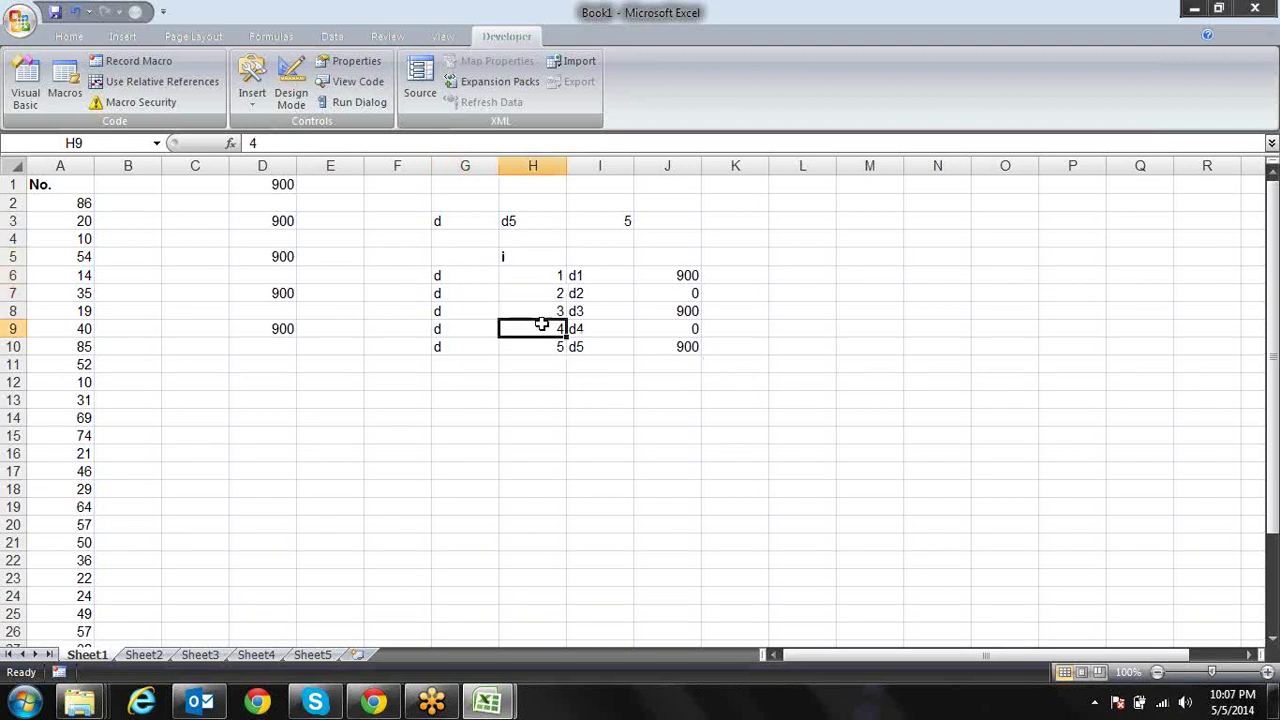
pyautogui.click(597, 275)
pyautogui.click(594, 294)
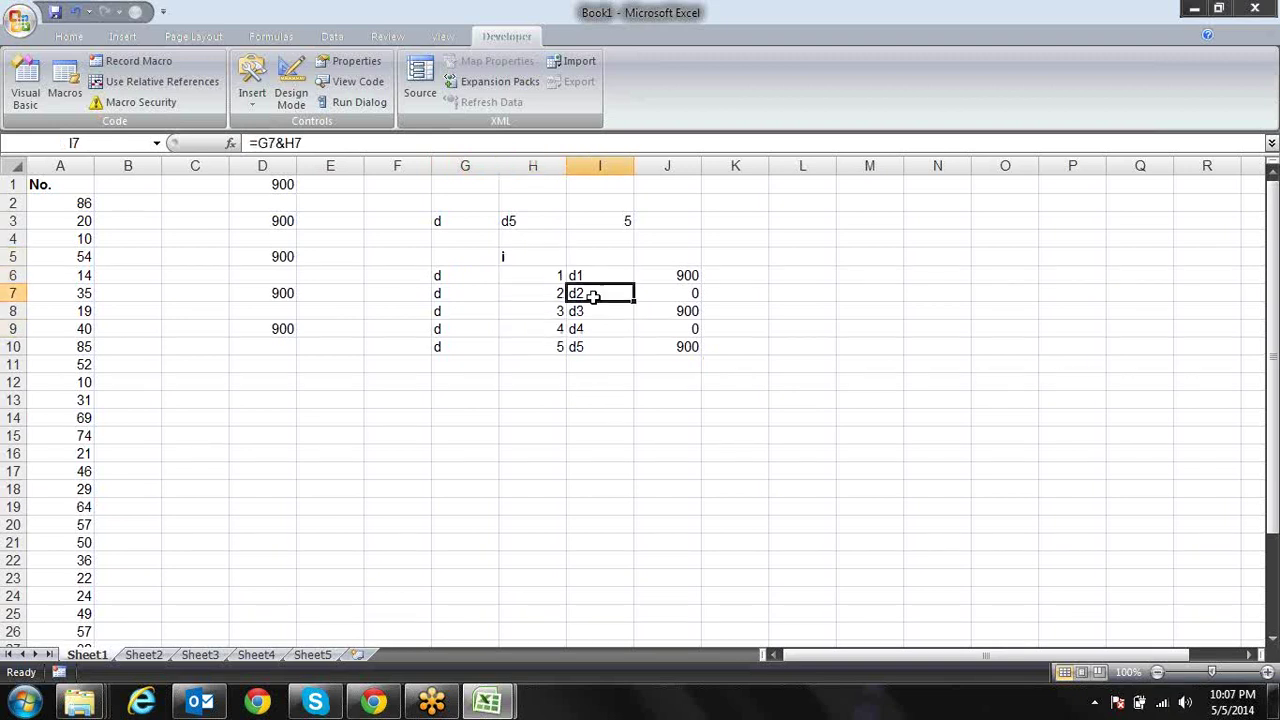
pyautogui.click(591, 328)
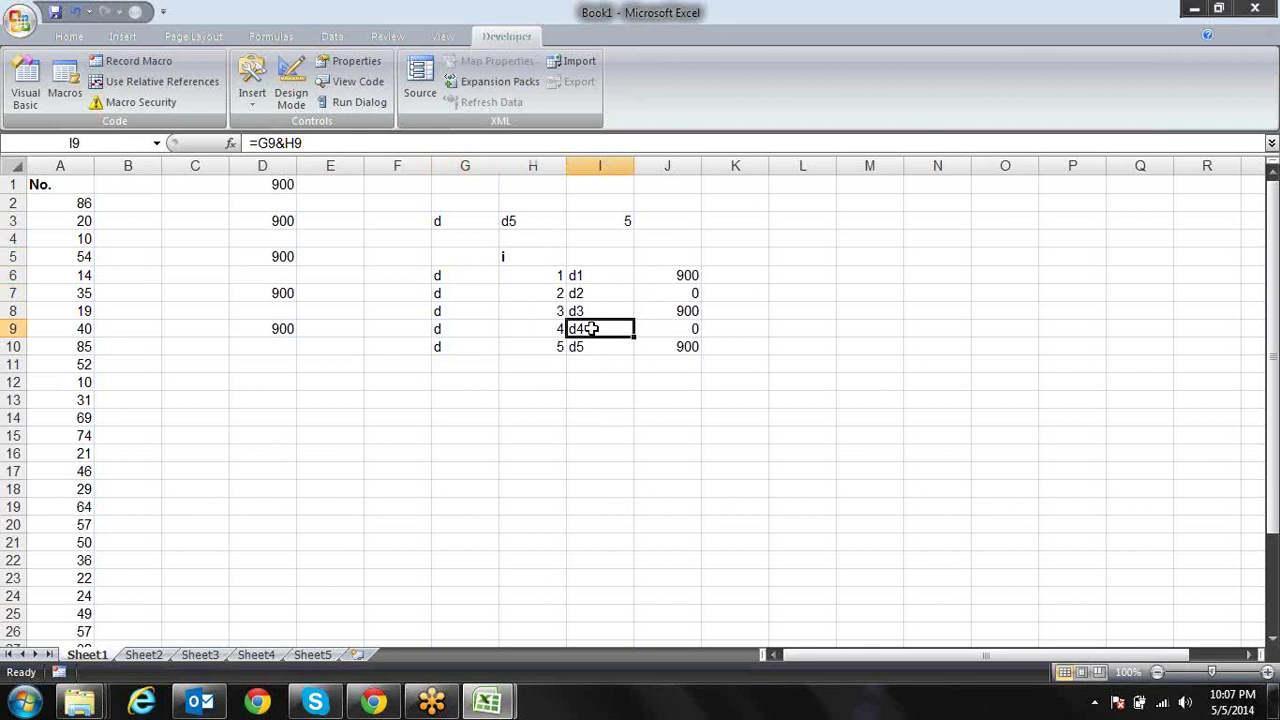
pyautogui.click(656, 276)
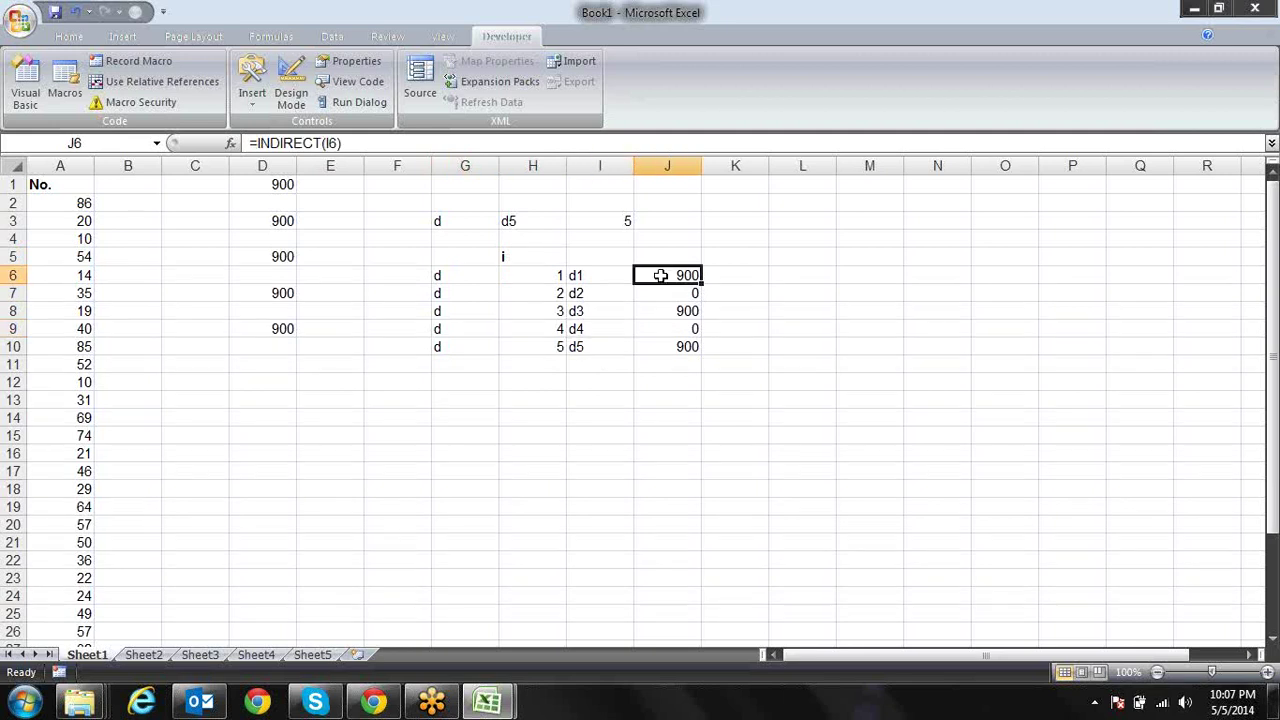
pyautogui.click(602, 279)
pyautogui.click(268, 183)
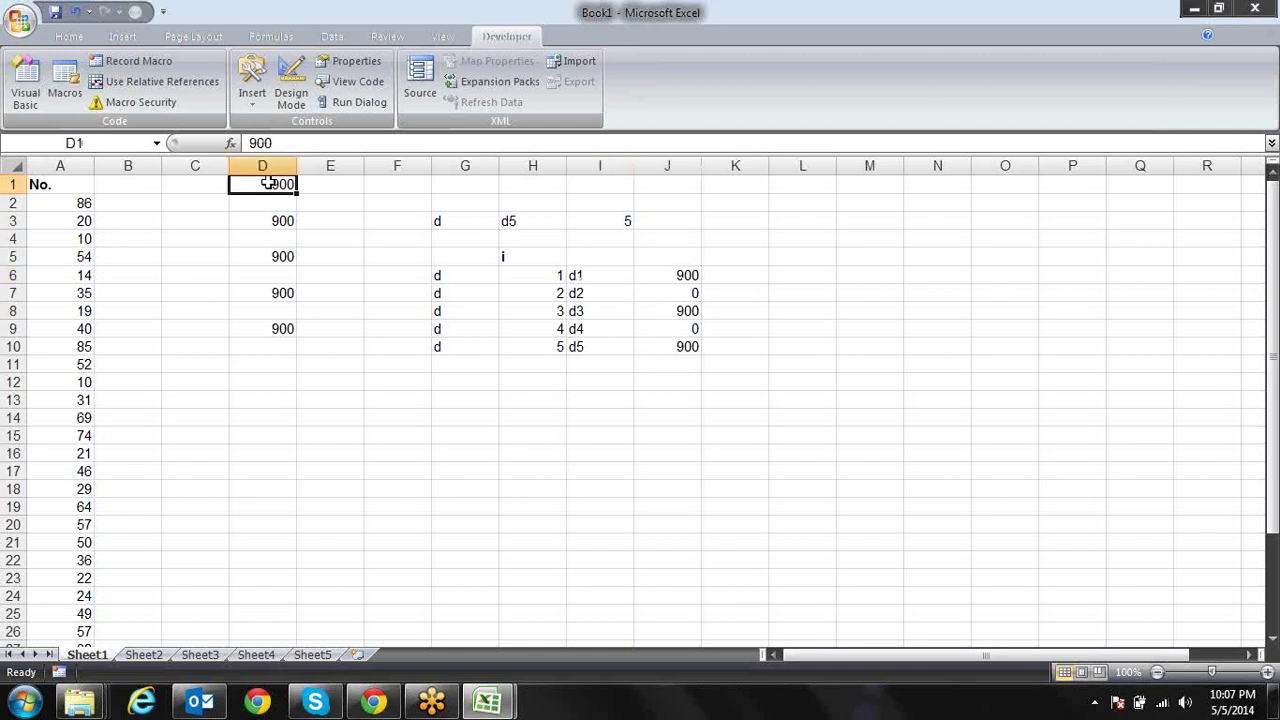
pyautogui.write('9')
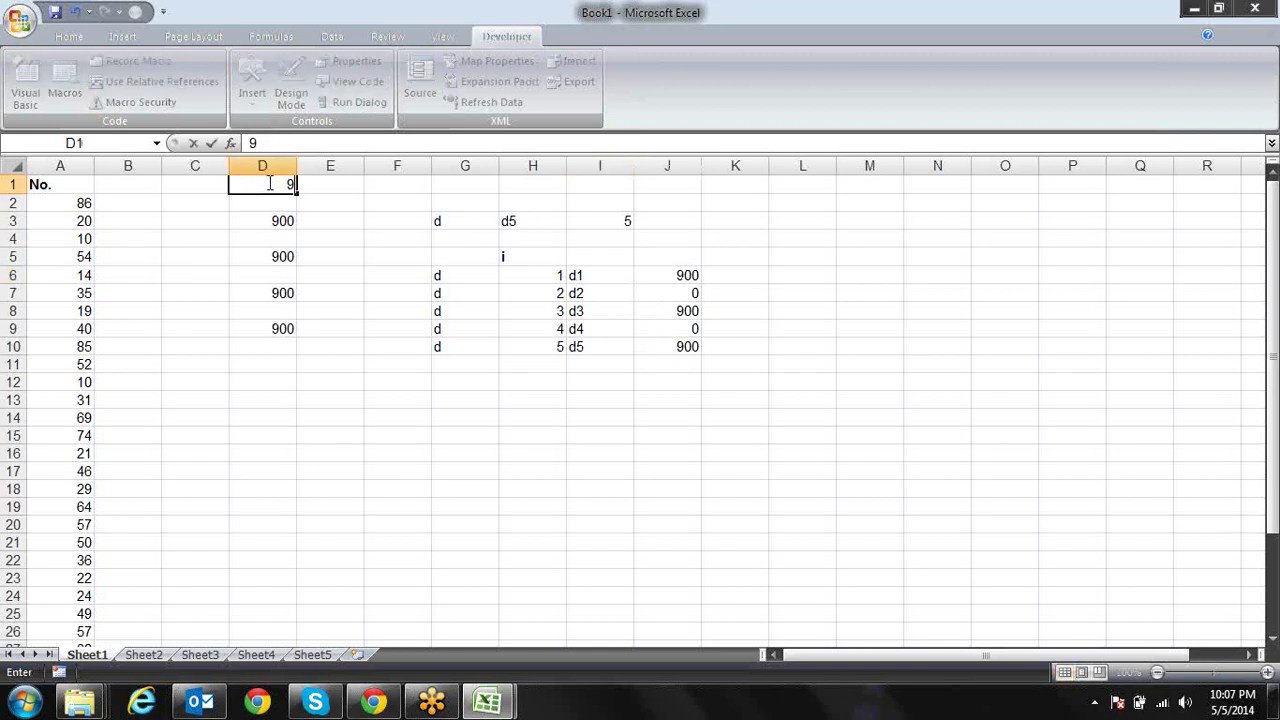
pyautogui.write('00')
pyautogui.press('Return')
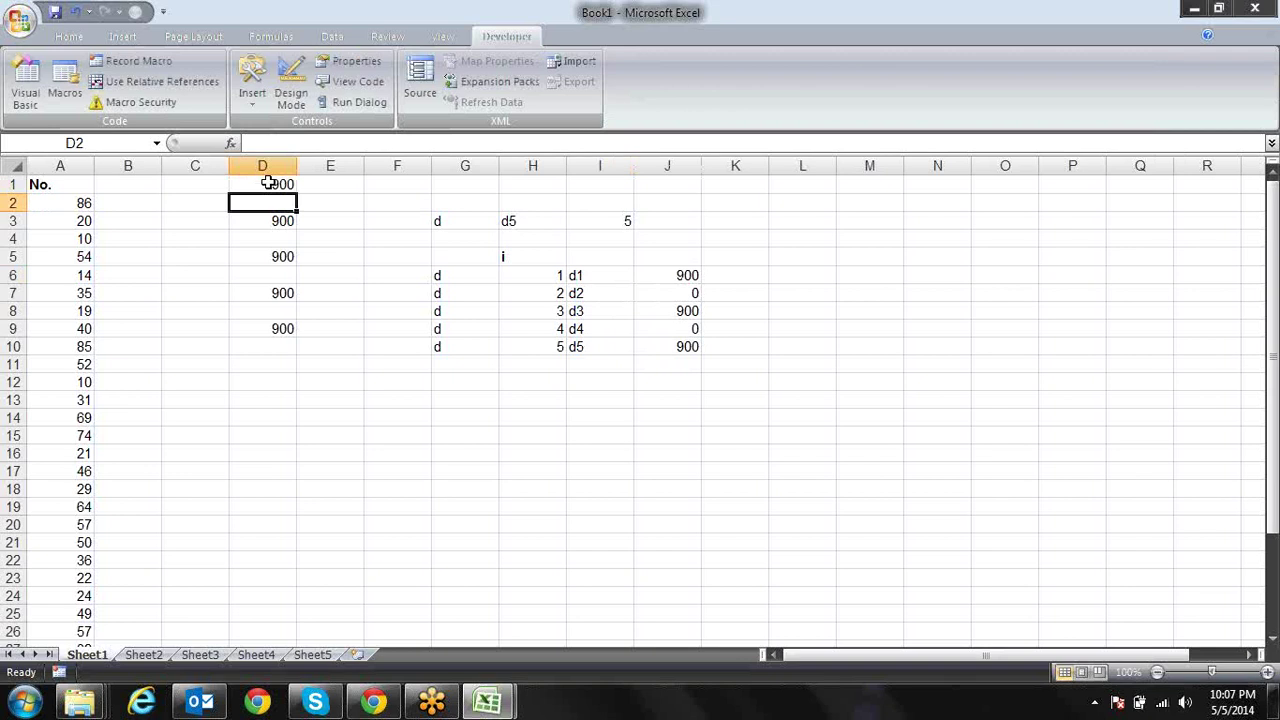
pyautogui.press('Down')
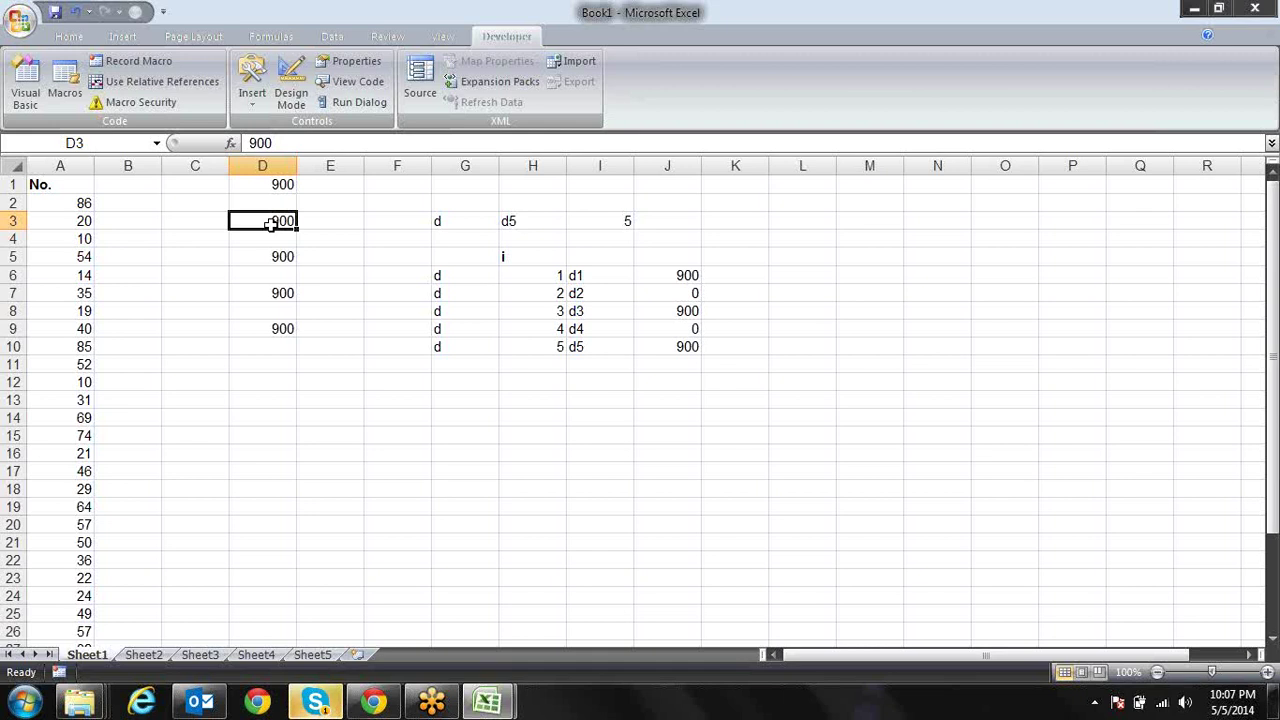
# Clear the contents of the test range D1:K11
pyautogui.moveTo(240, 184); pyautogui.dragTo(743, 362)
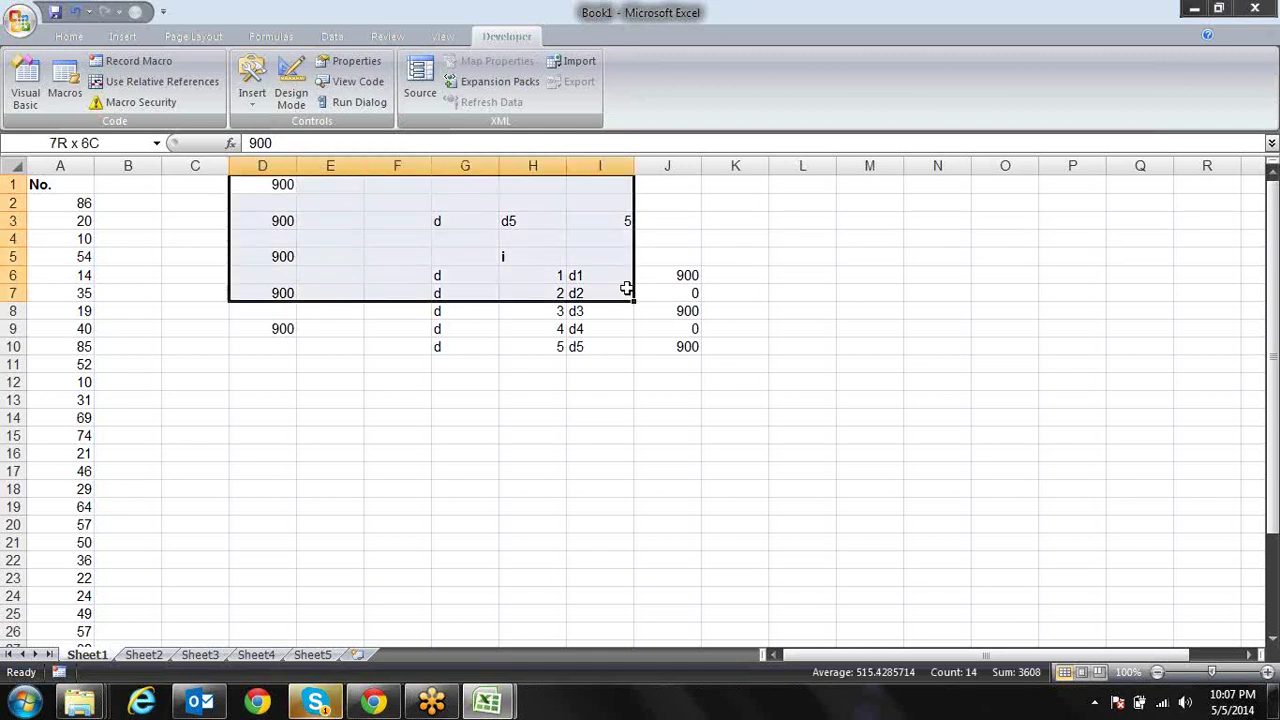
pyautogui.press('Delete')
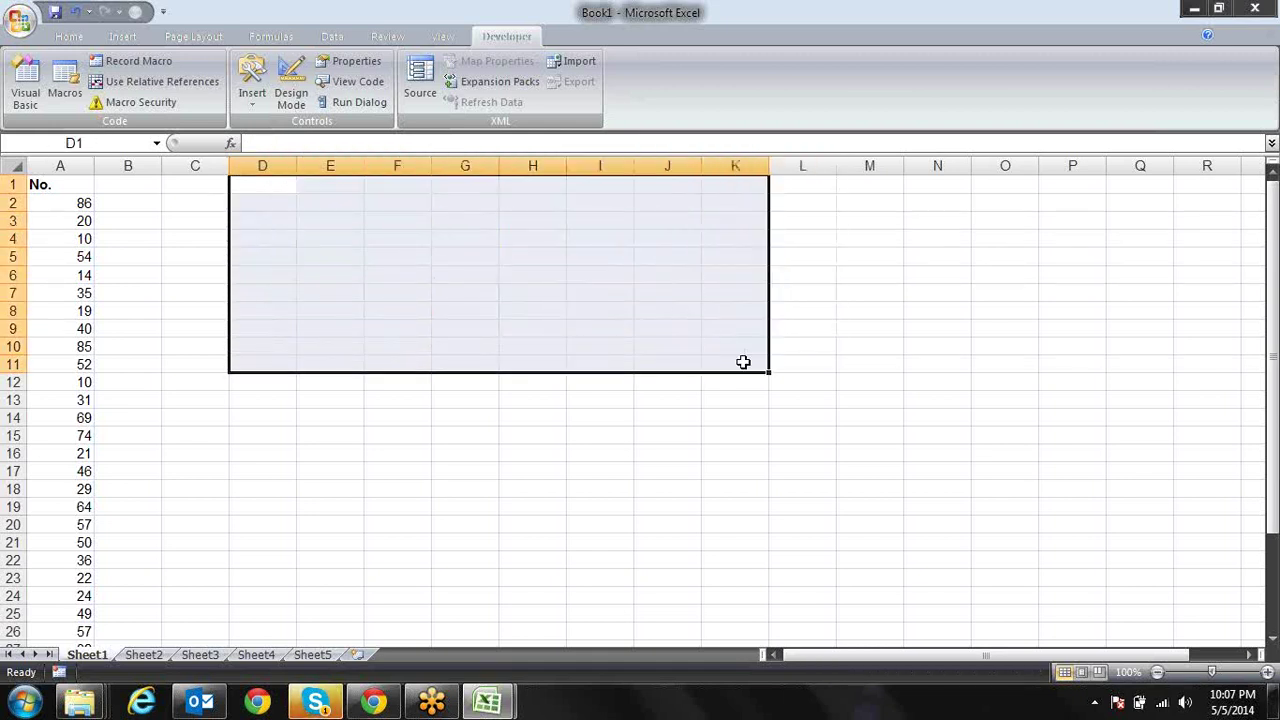
pyautogui.press('Up')
pyautogui.press('Right')
# Add a watch on variable i from the Watches pane in the VBA editor
pyautogui.hotkey('alt', 'F11')
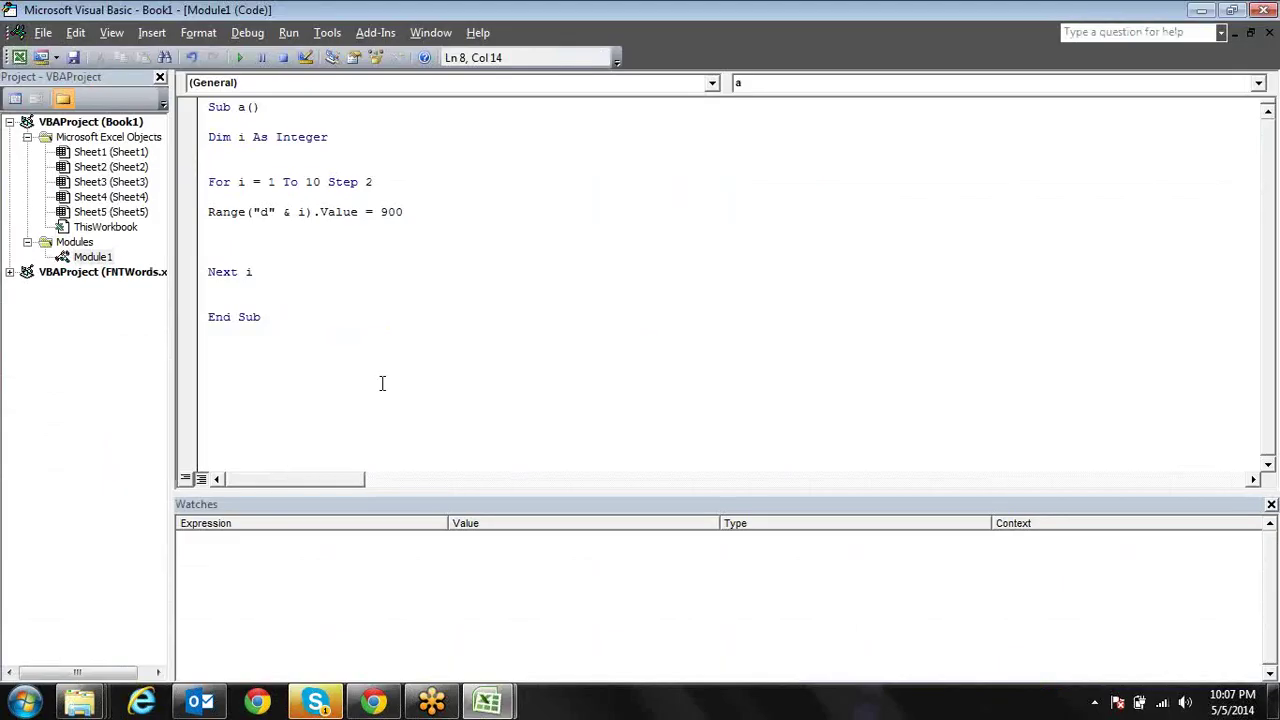
pyautogui.click(428, 556)
pyautogui.rightClick(374, 548)
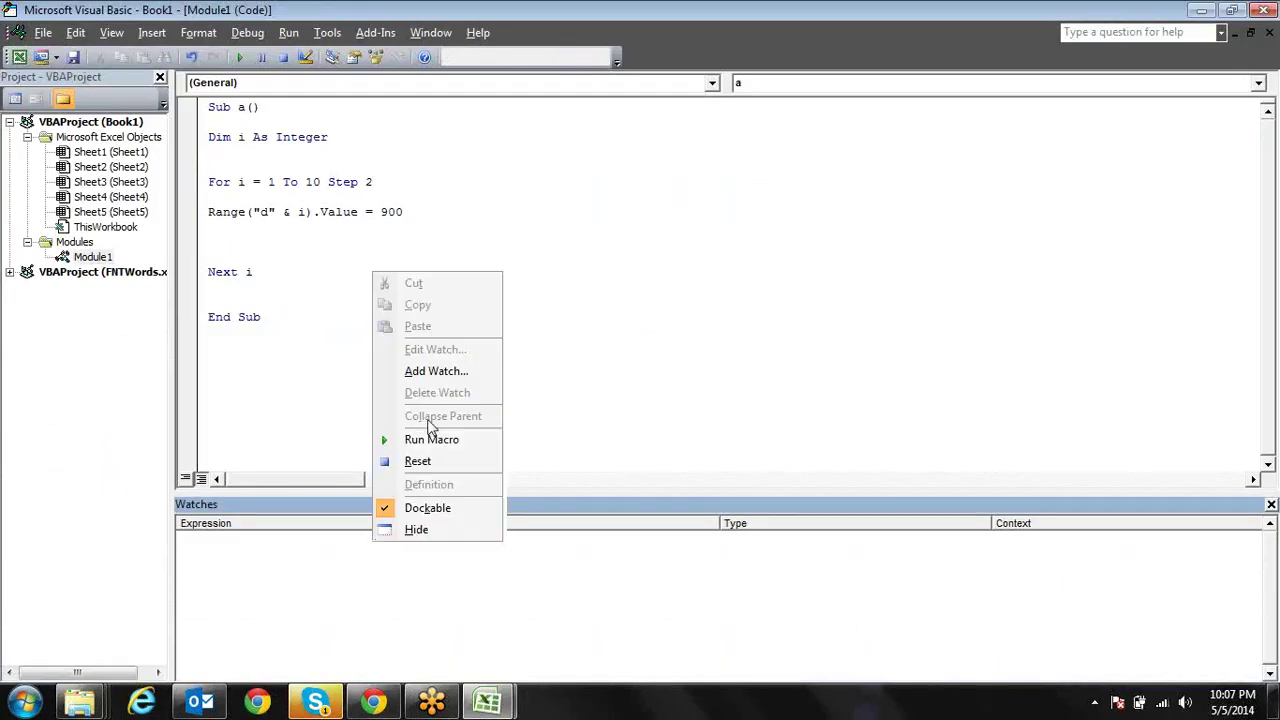
pyautogui.click(457, 372)
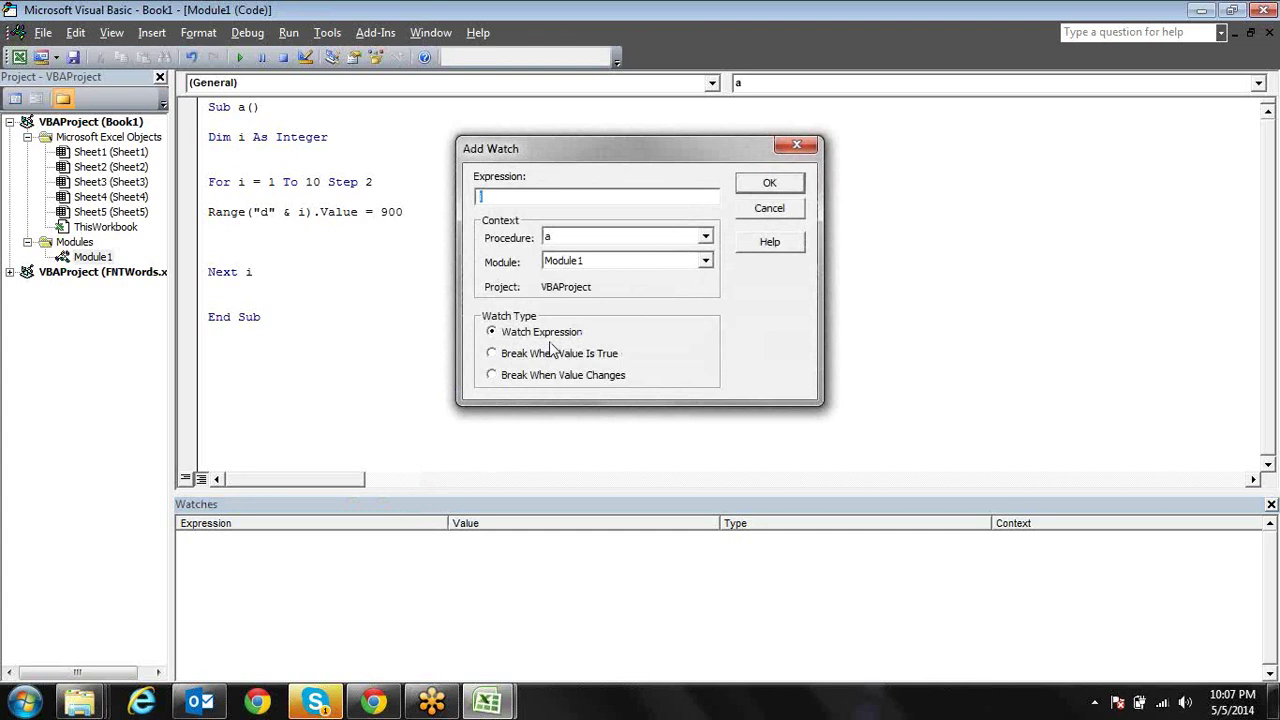
pyautogui.press('Return')
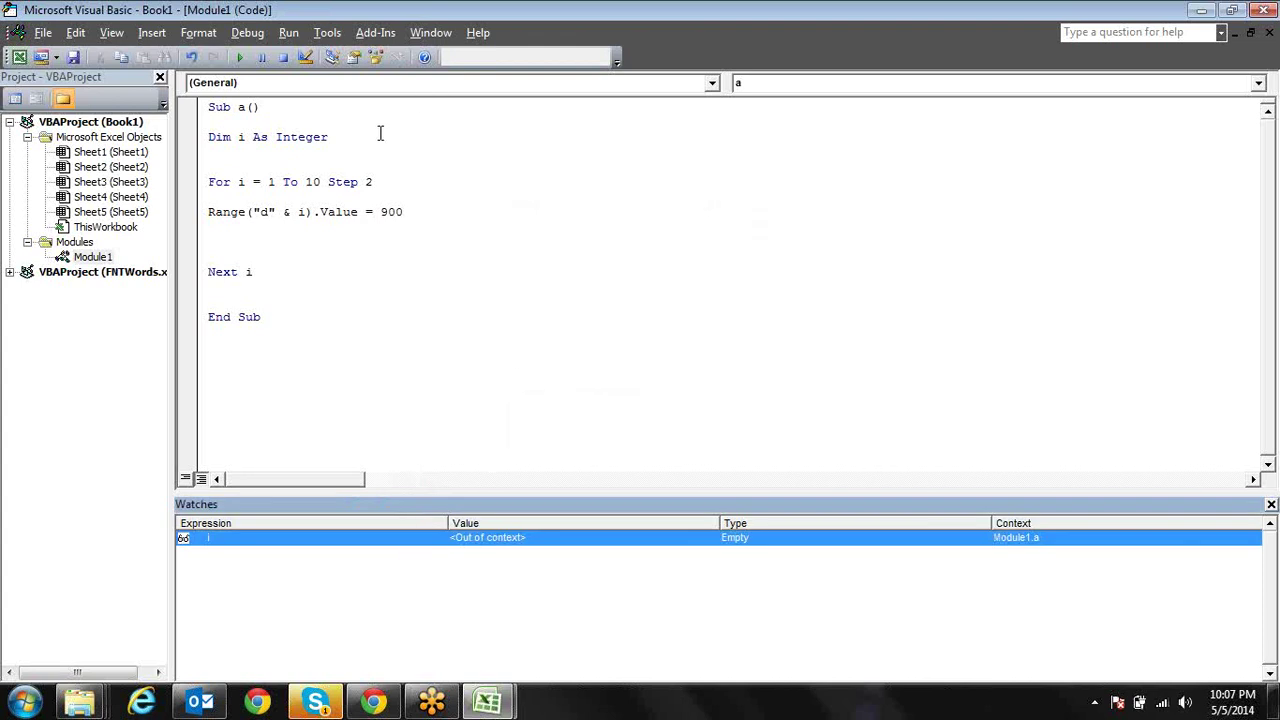
pyautogui.click(352, 158)
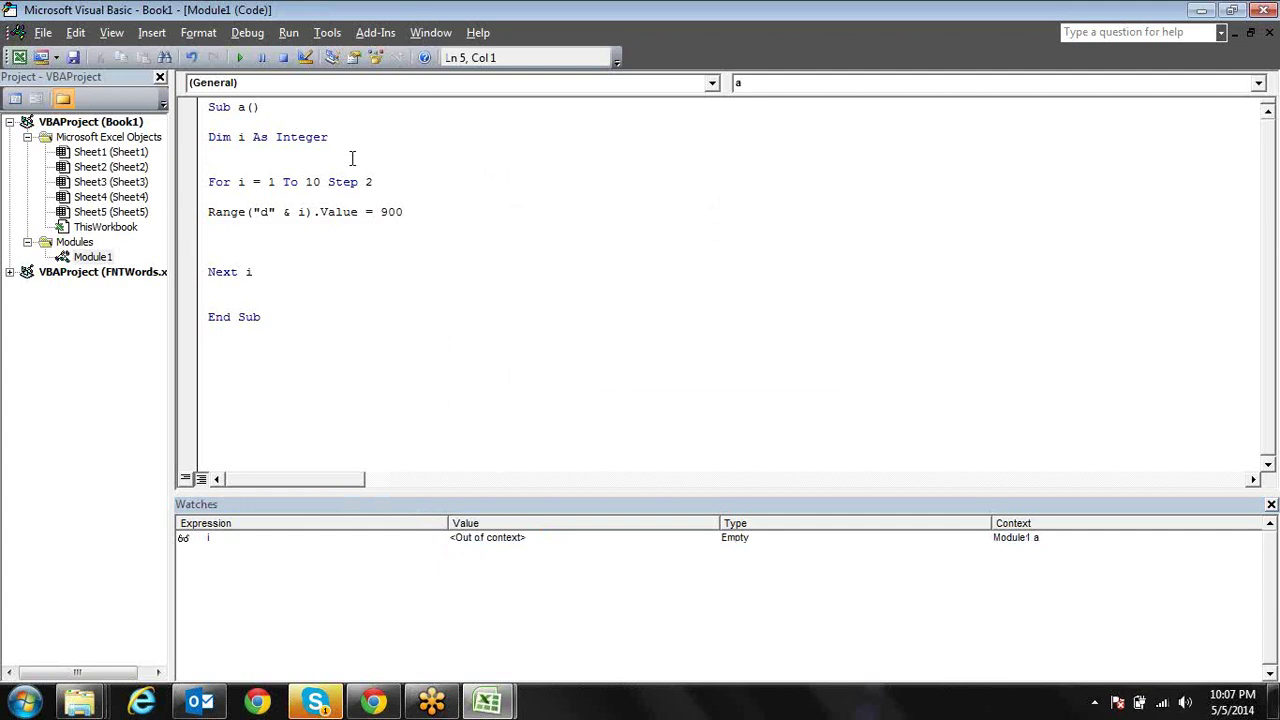
# Step Sub a with F8 through the first loop pass that writes 900
pyautogui.press('F8')
pyautogui.press('F8')
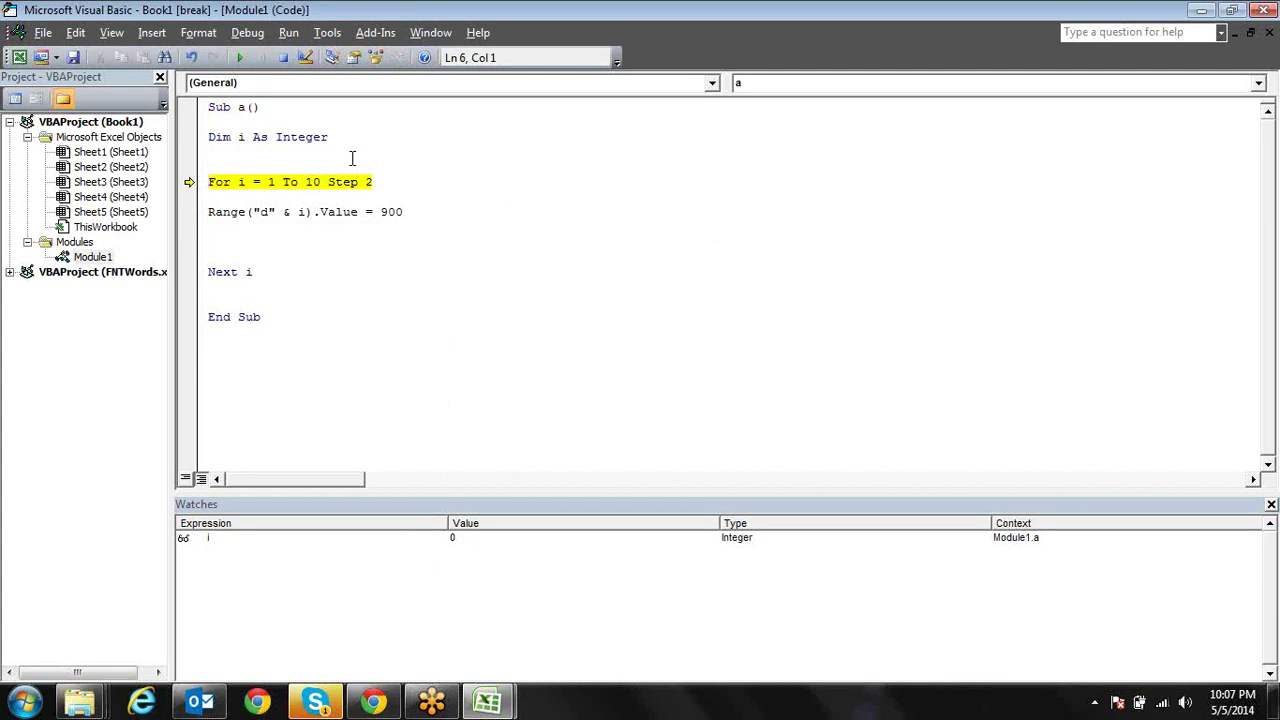
pyautogui.press('F8')
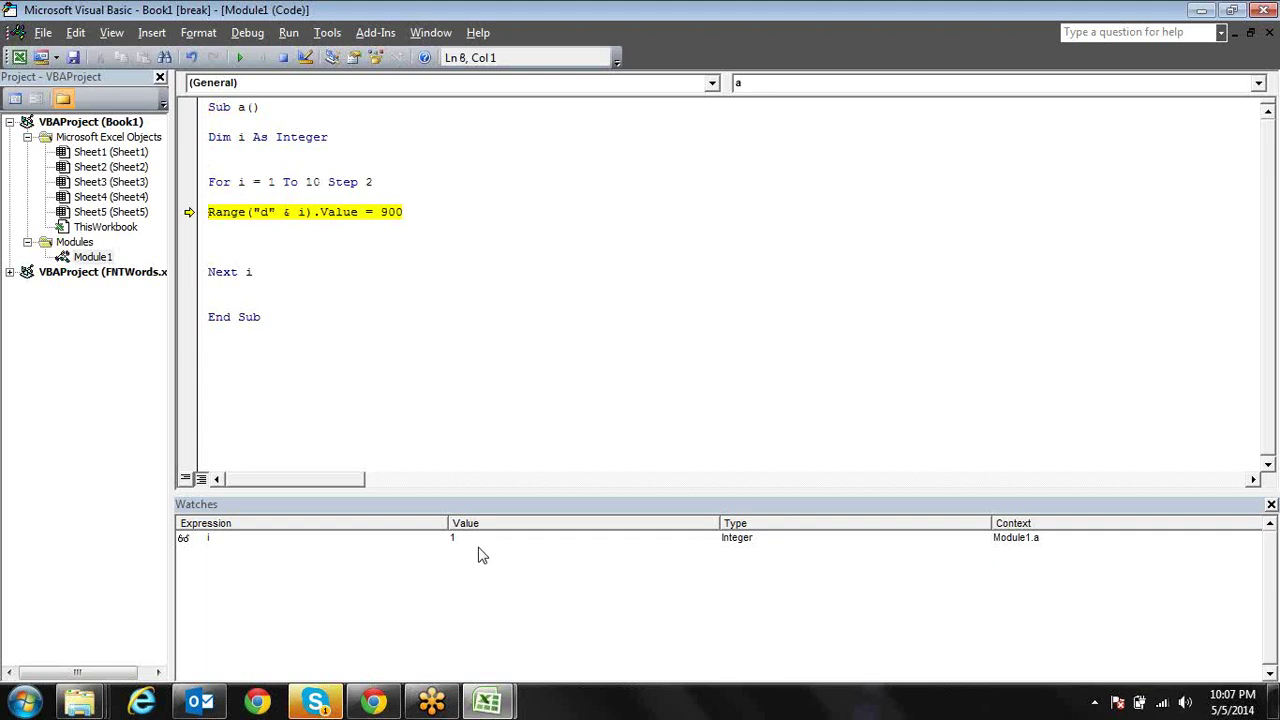
pyautogui.press('F8')
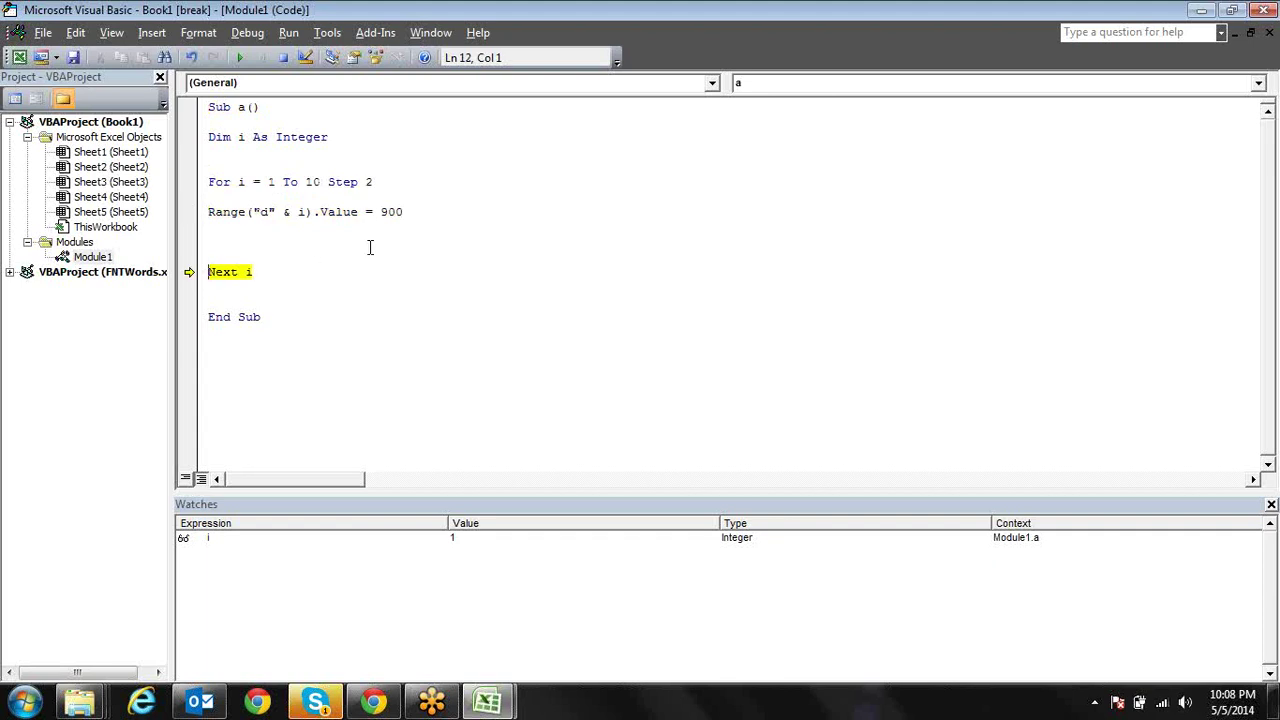
pyautogui.press('F8')
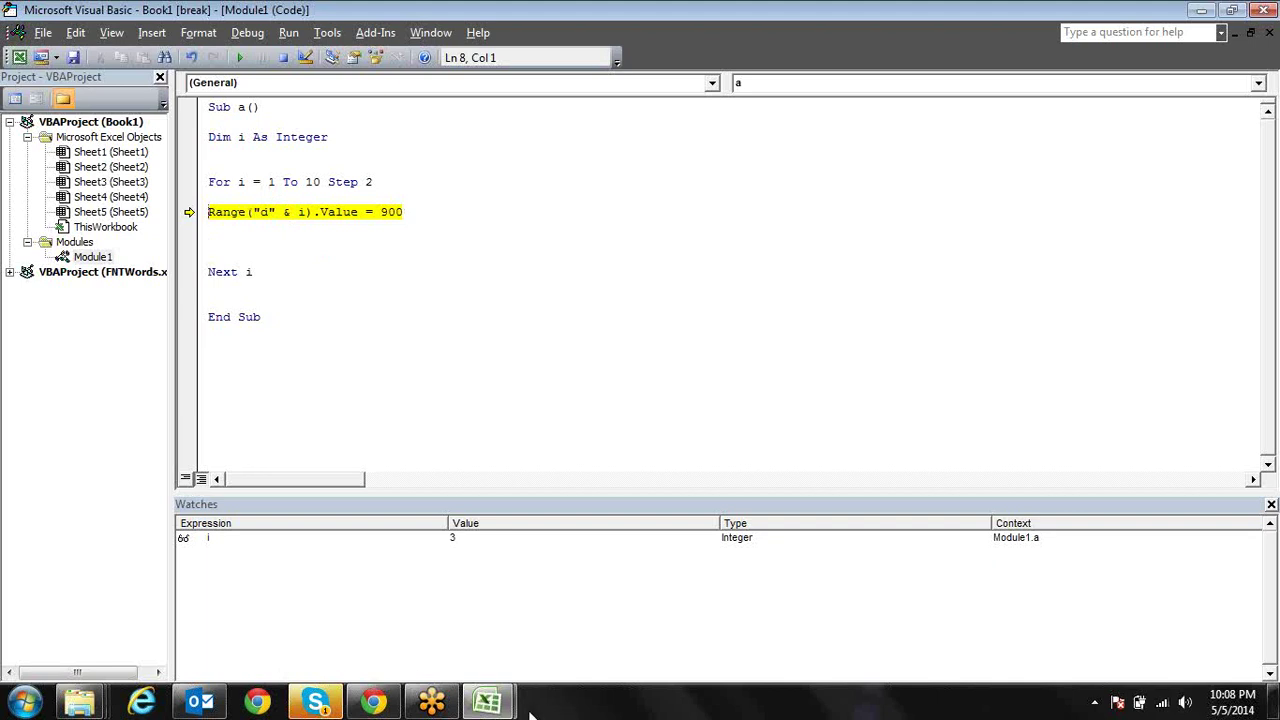
pyautogui.moveTo(487, 702)
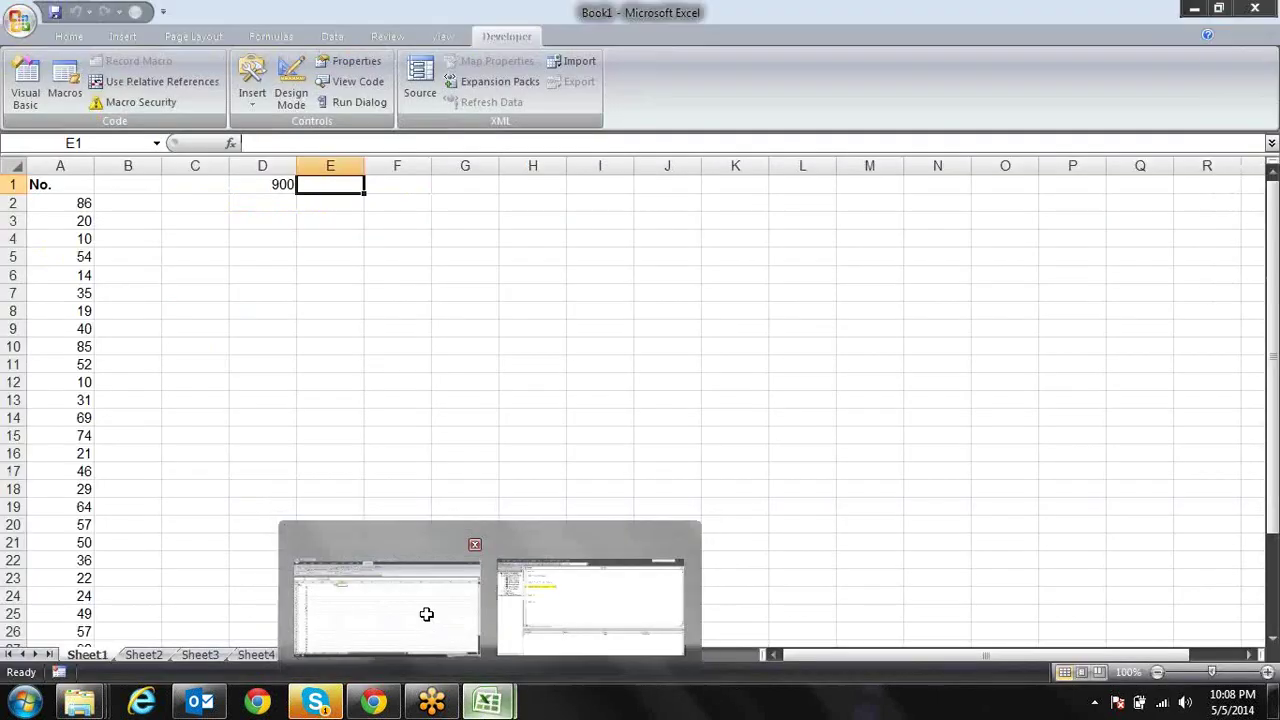
# Confirm 900 in D1, step the next pass, and confirm 900 in D3
pyautogui.click(427, 624)
pyautogui.click(278, 187)
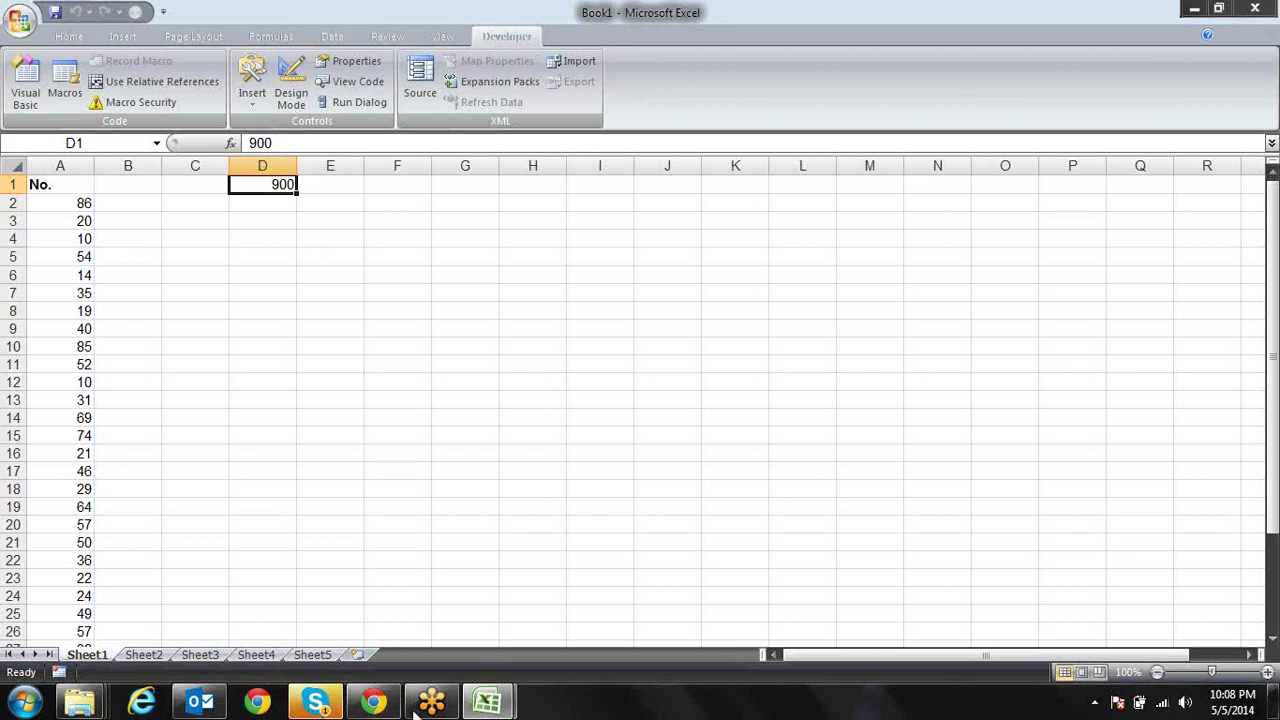
pyautogui.click(490, 703)
pyautogui.click(573, 640)
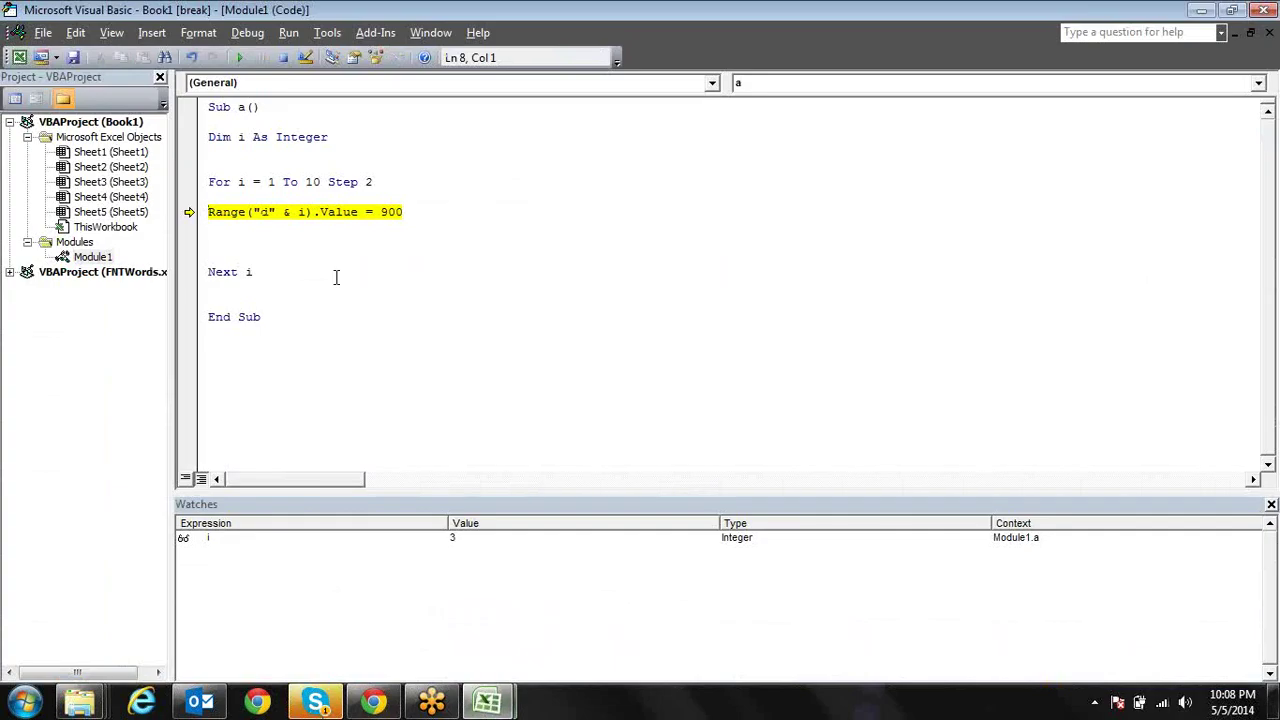
pyautogui.press('F8')
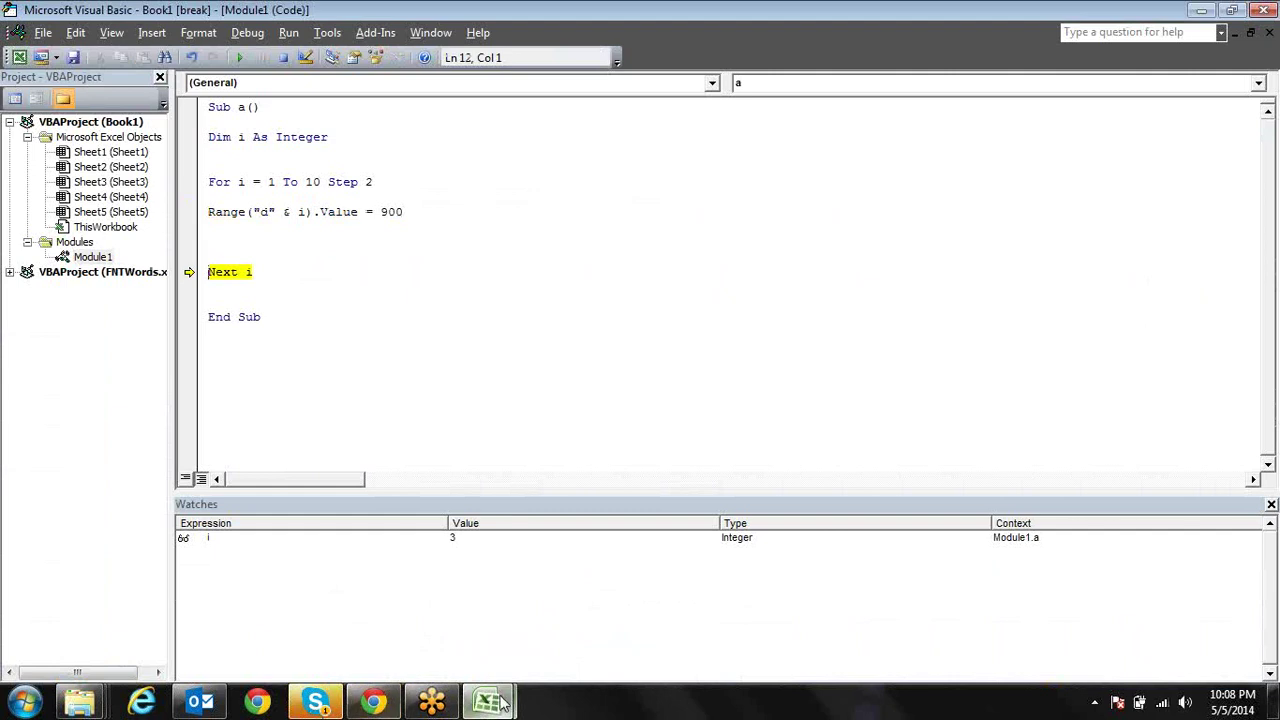
pyautogui.moveTo(487, 701)
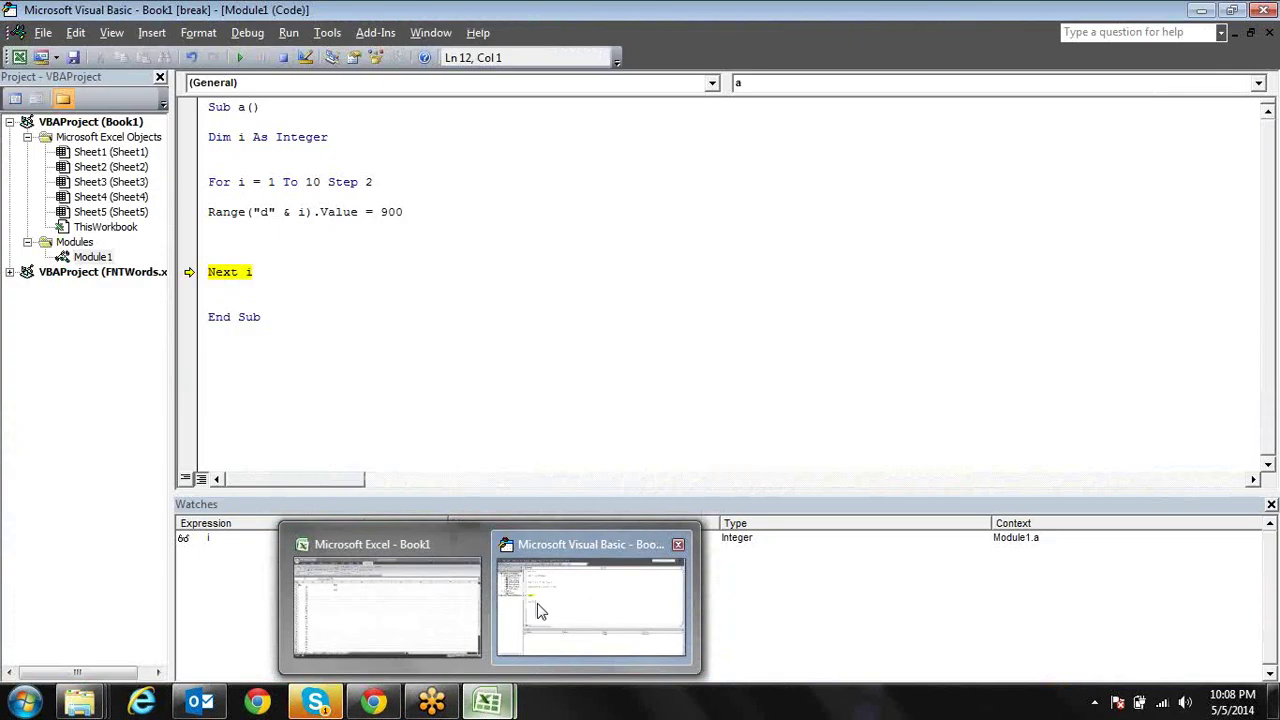
pyautogui.click(433, 595)
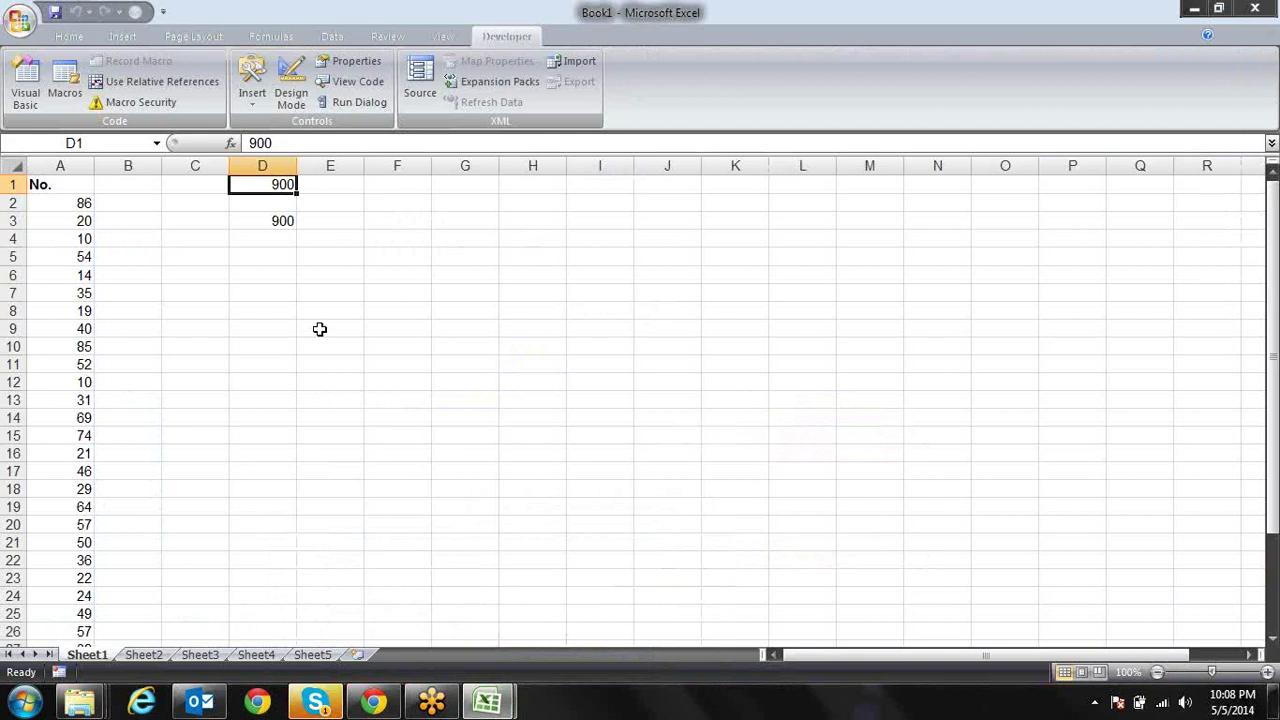
pyautogui.click(287, 220)
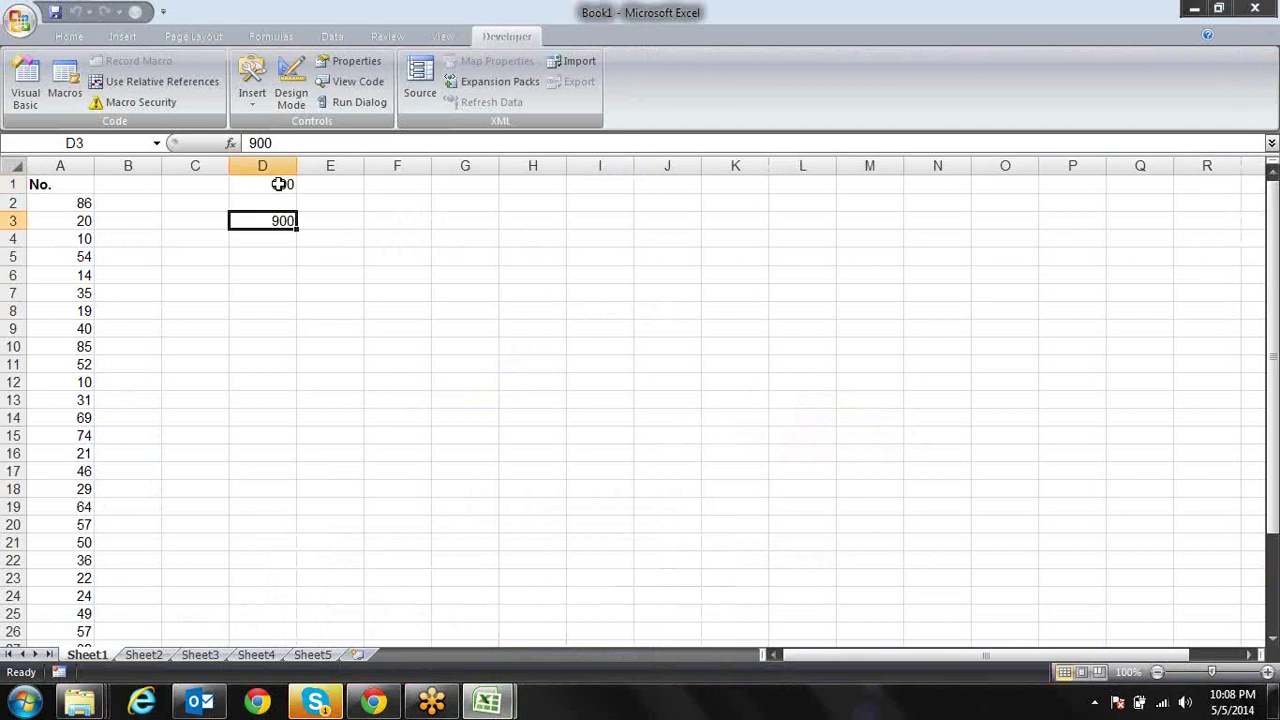
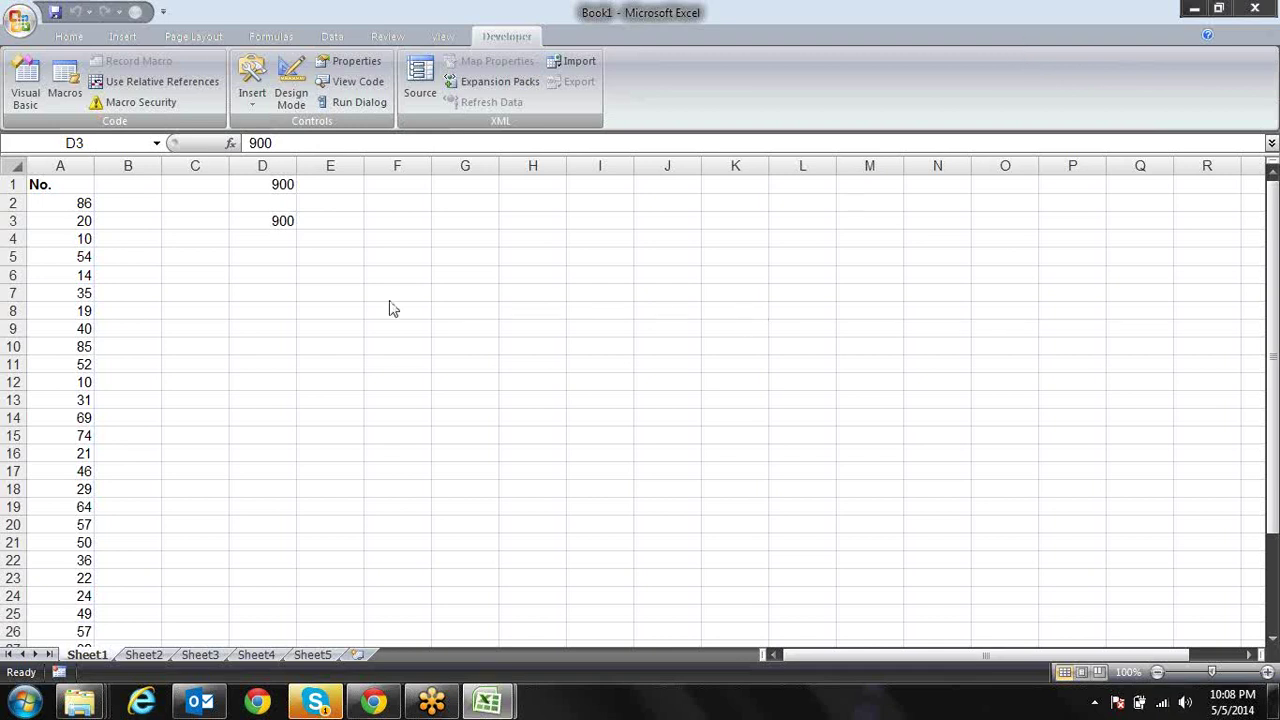
# Inspect column D, checking the 900 values in cells D1 and D3
pyautogui.click(279, 259)
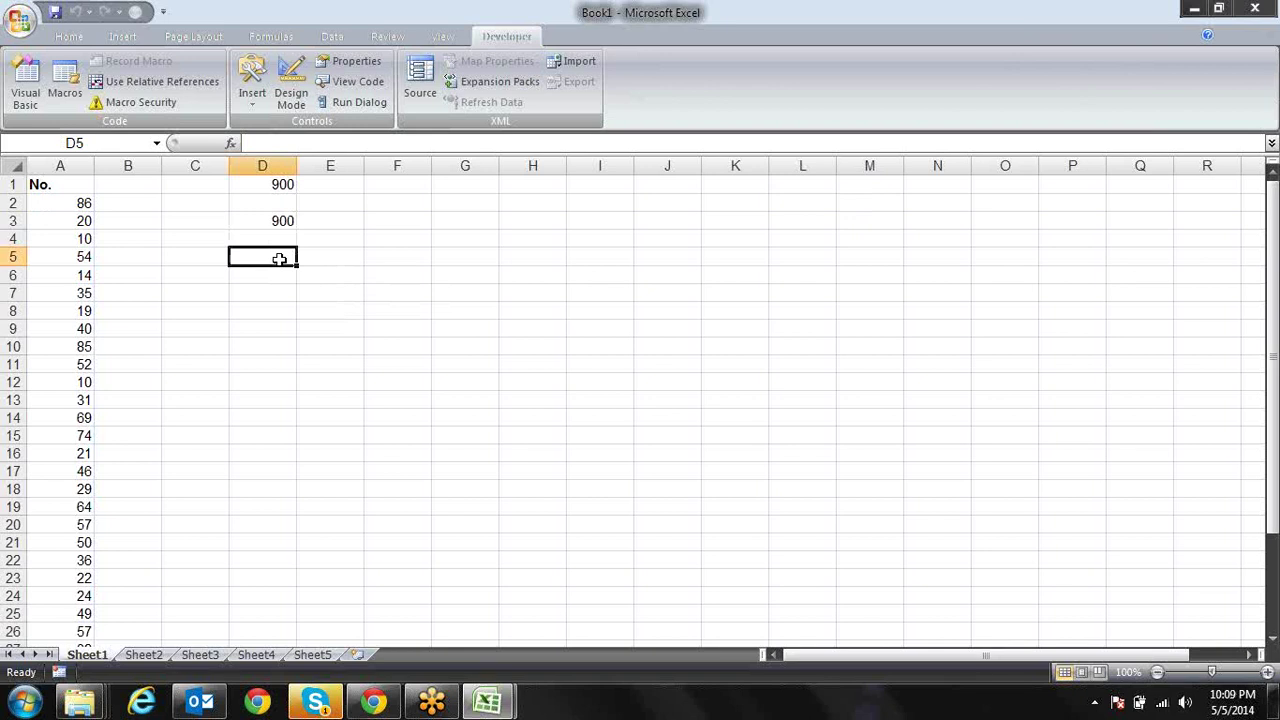
pyautogui.press('Up')
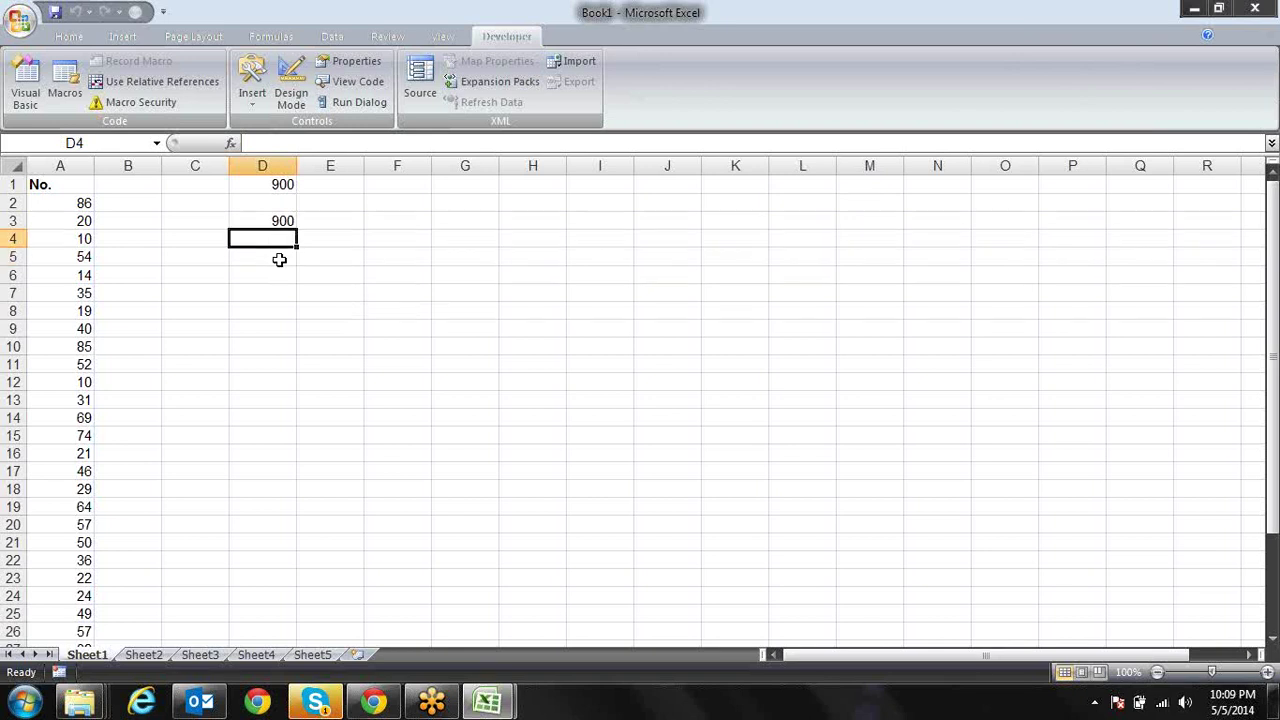
pyautogui.press('Up')
pyautogui.press('Up')
pyautogui.press('Up')
pyautogui.press('Down')
pyautogui.press('Down')
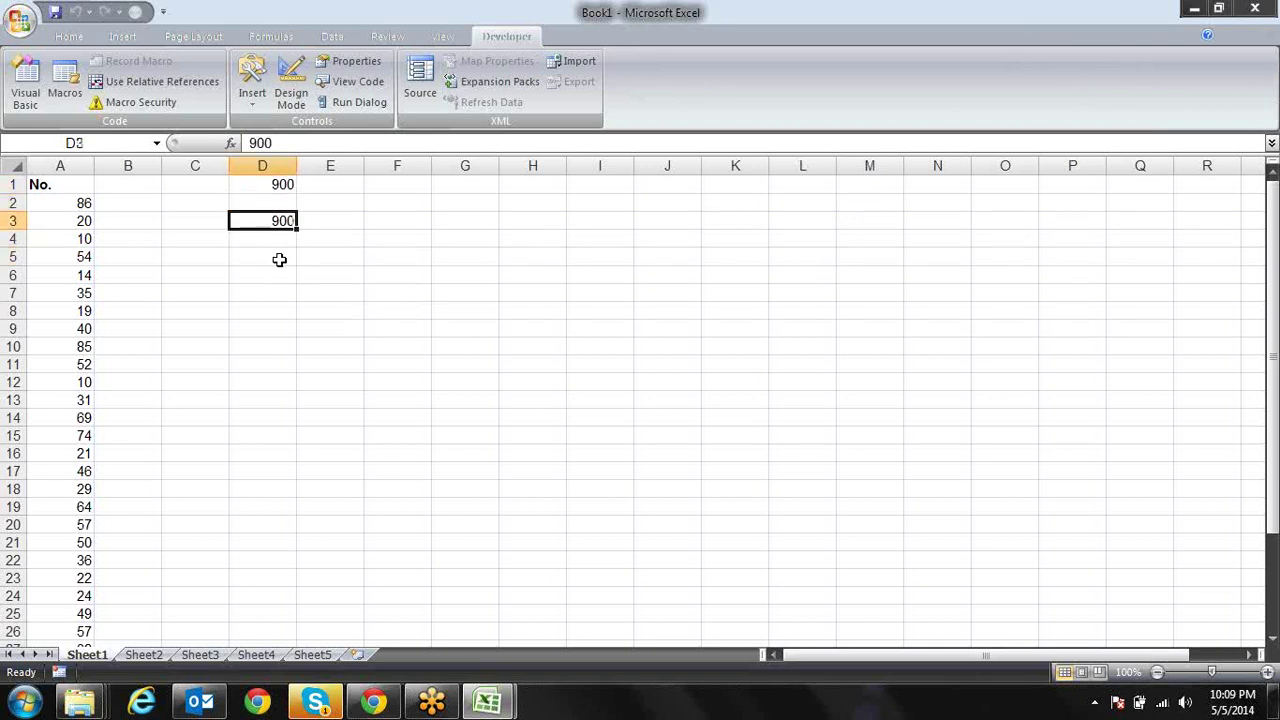
pyautogui.press('Down')
pyautogui.press('Up')
pyautogui.press('Up')
pyautogui.press('Up')
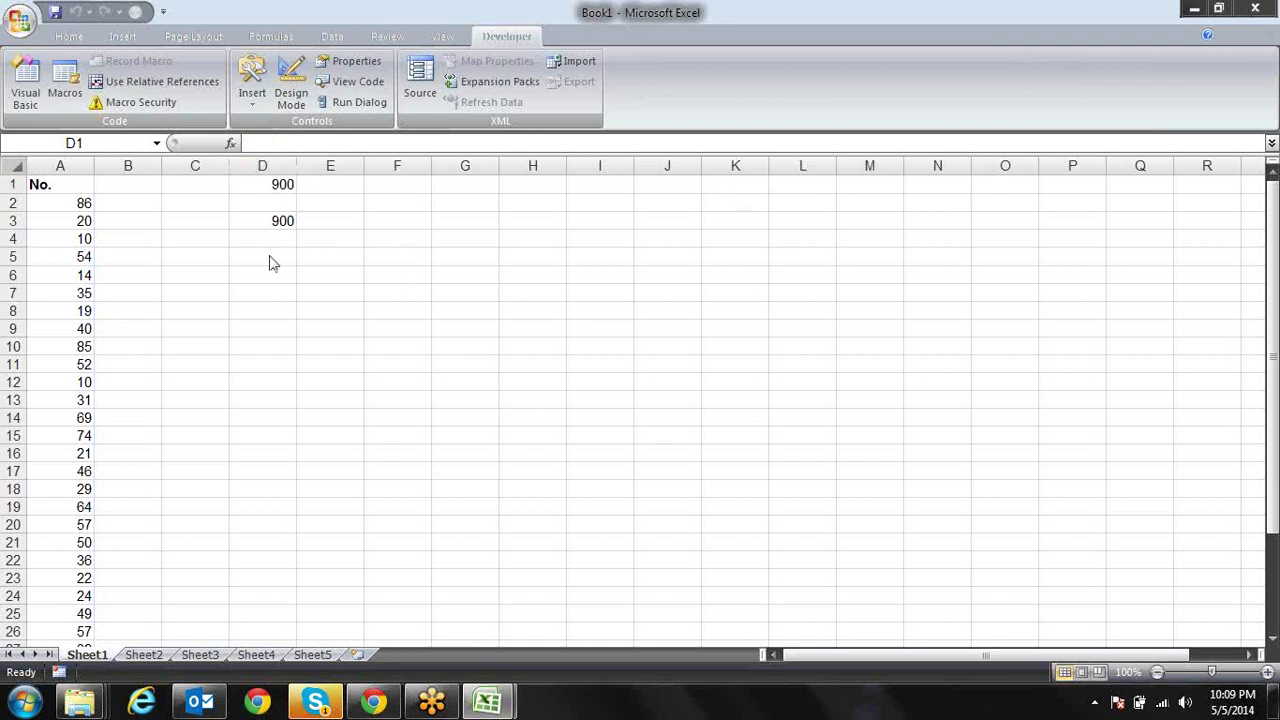
# Reset the paused macro and select cells D1 to D3 on the worksheet
pyautogui.hotkey('alt', 'F11')
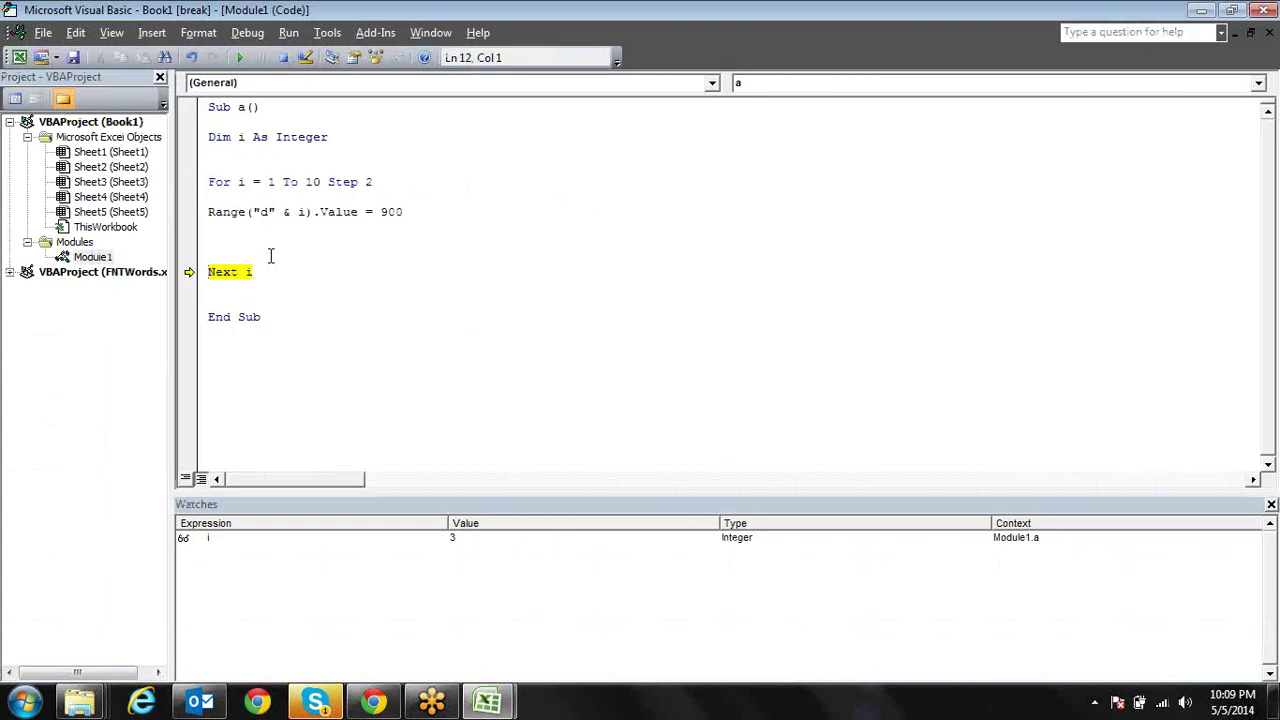
pyautogui.click(397, 184)
pyautogui.click(345, 212)
pyautogui.click(283, 57)
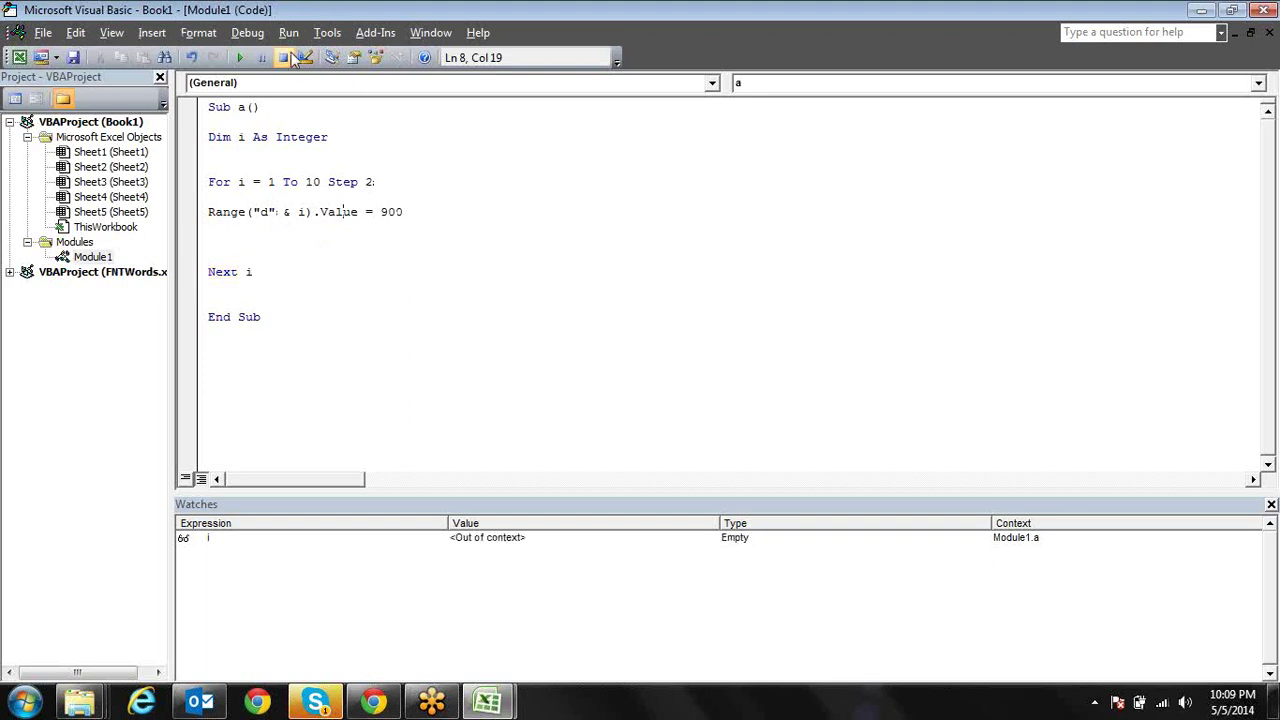
pyautogui.hotkey('alt', 'F11')
pyautogui.moveTo(286, 185); pyautogui.dragTo(283, 216)
# Clear the 900 values from column D and label cell E1 as >50
pyautogui.press('Delete')
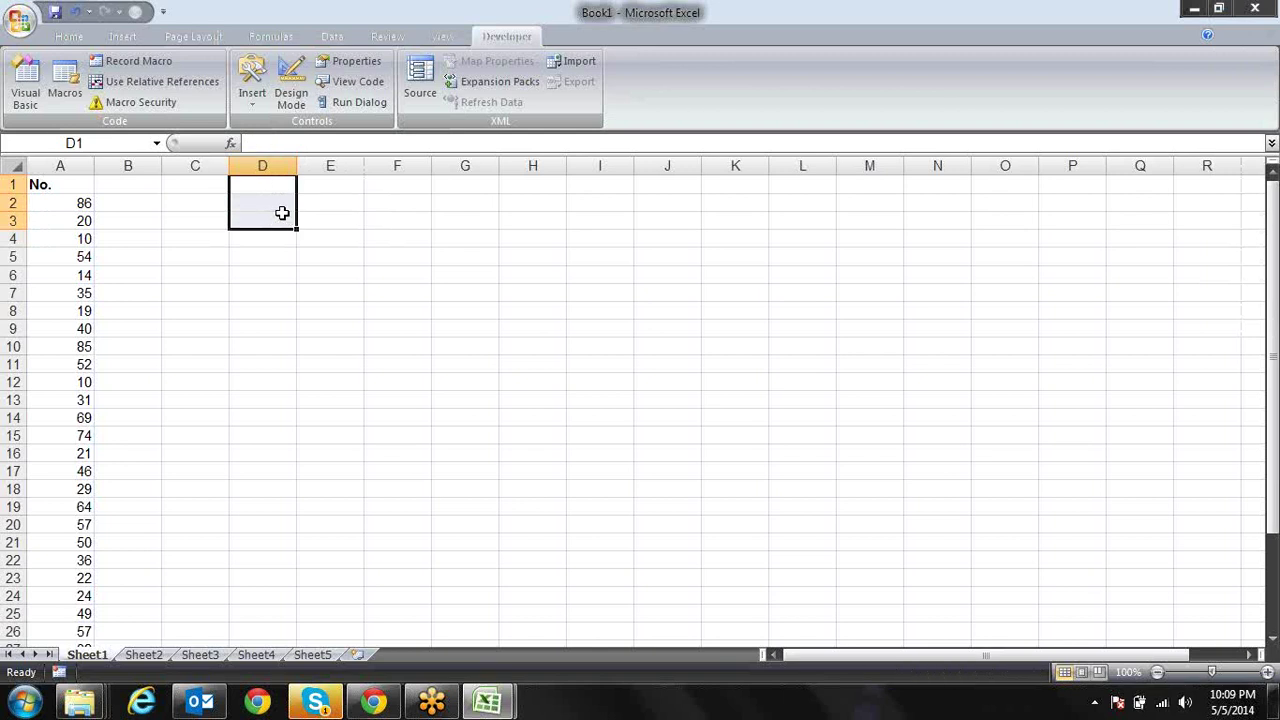
pyautogui.press('Down')
pyautogui.press('Left')
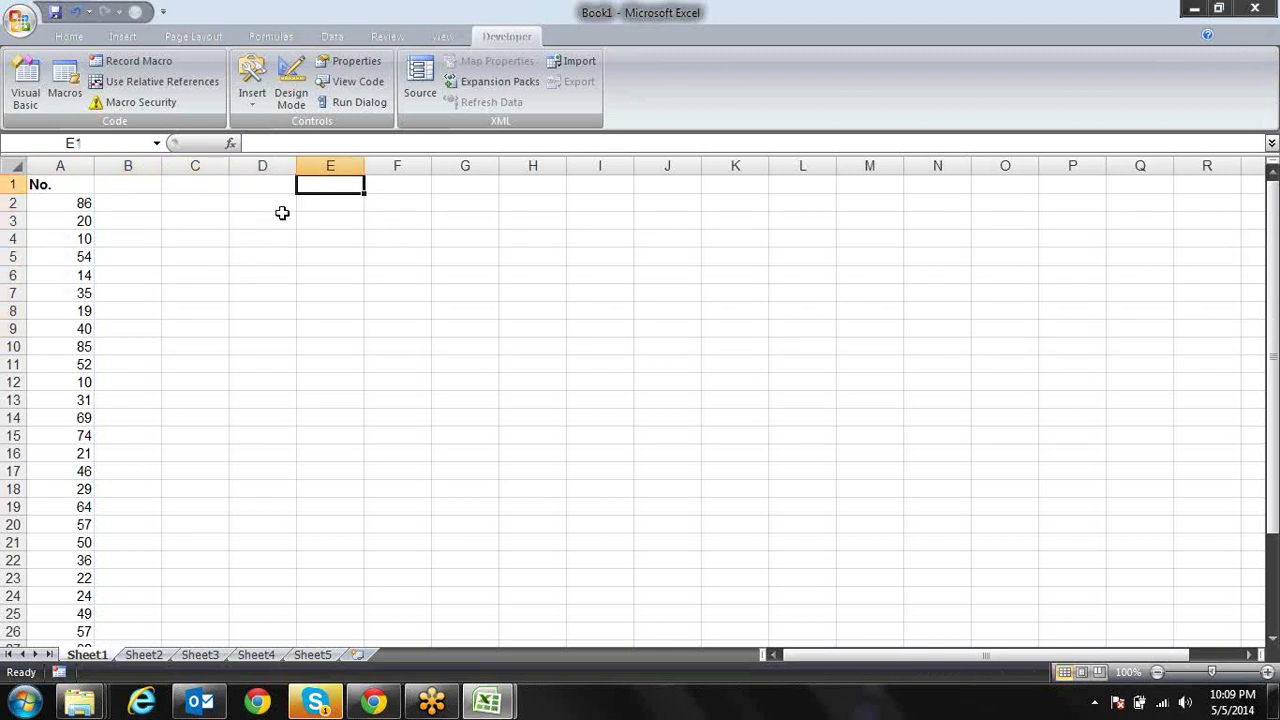
pyautogui.write('<')
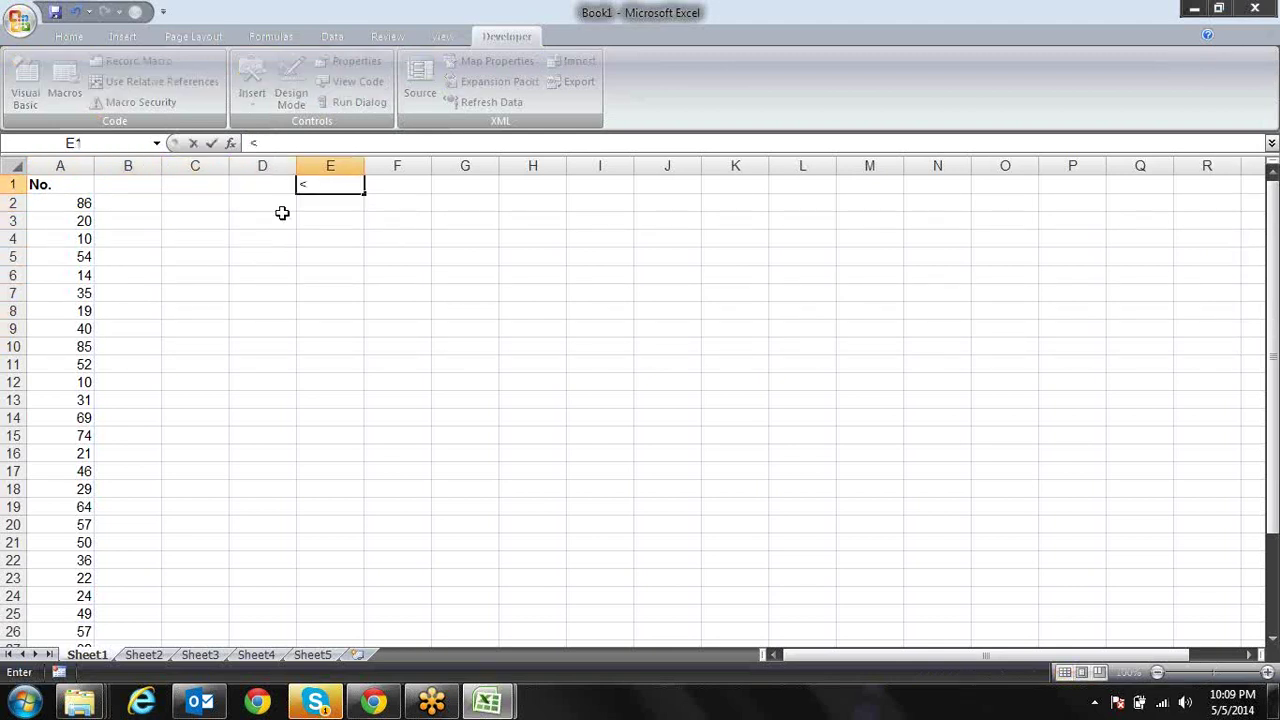
pyautogui.write('50')
pyautogui.press('Return')
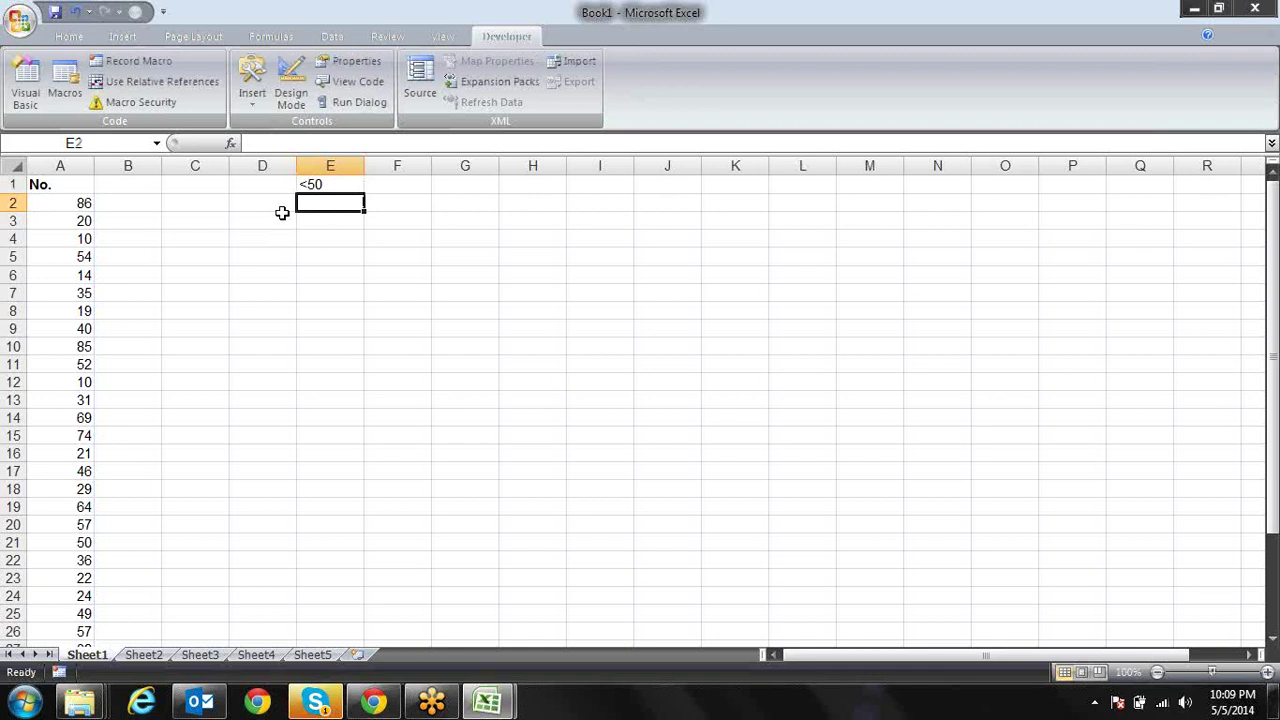
pyautogui.press('Up')
pyautogui.press('F2')
pyautogui.press('Home')
pyautogui.press('Delete')
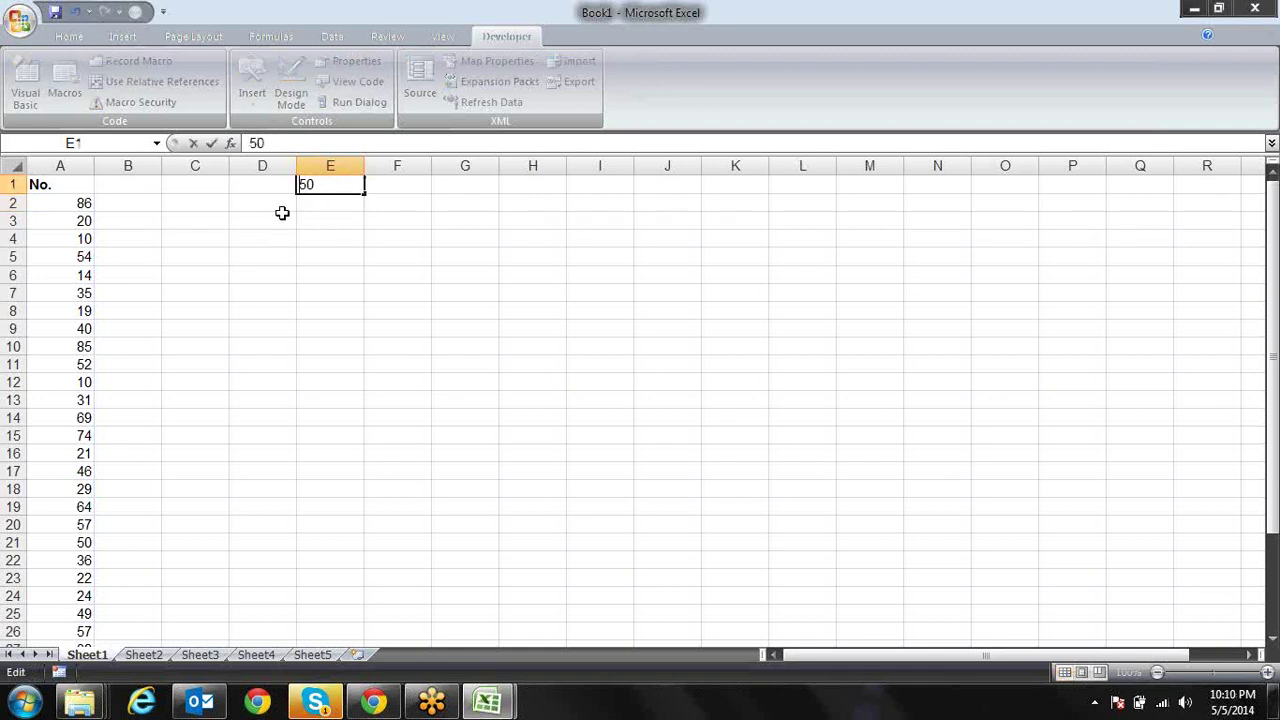
pyautogui.write('>')
pyautogui.press('Return')
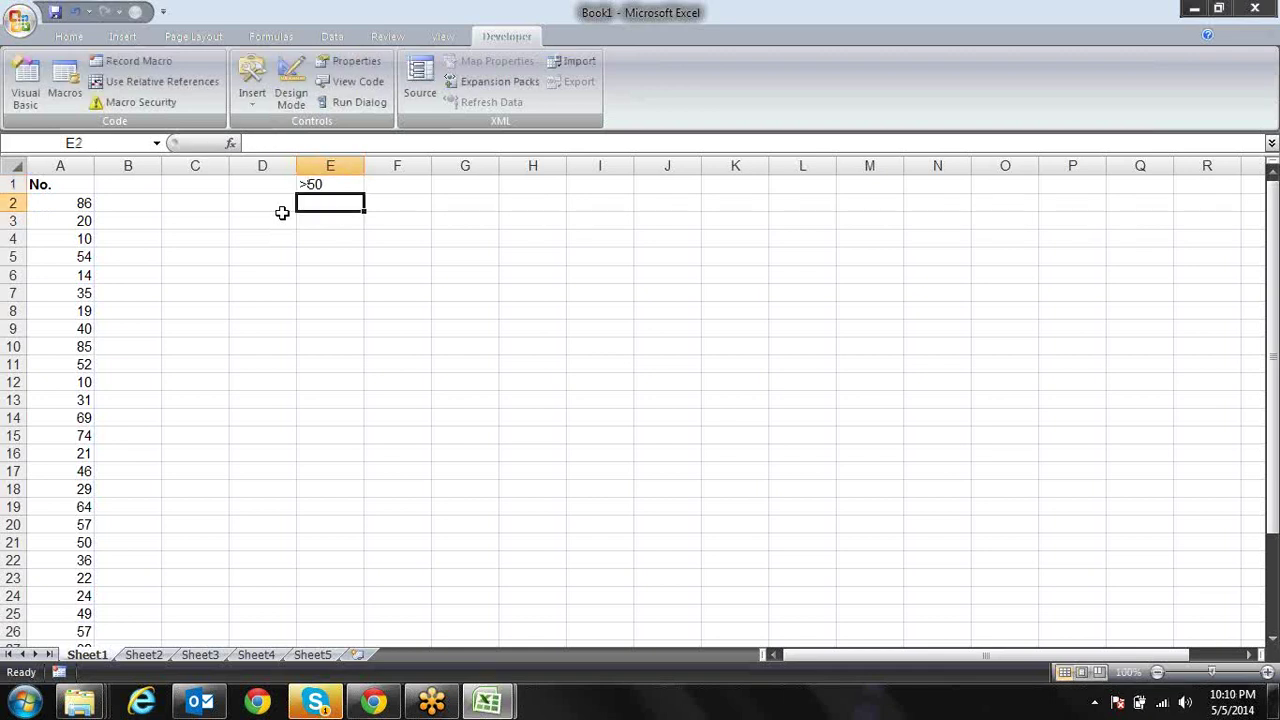
# Confirm that column A's numbers end at A33, then switch to the VBA editor
pyautogui.press('Down')
pyautogui.press('Down')
pyautogui.press('Down')
pyautogui.press('Down')
pyautogui.press('Down')
pyautogui.press('Down')
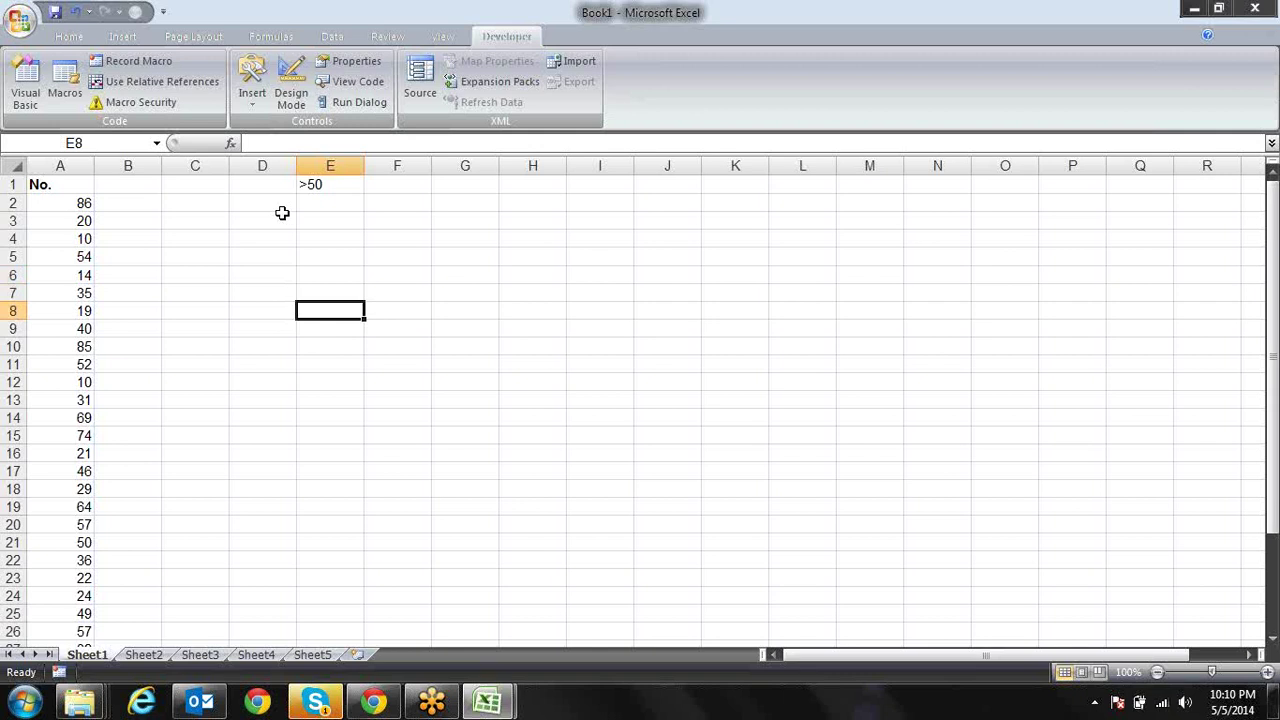
pyautogui.press('Up')
pyautogui.press('Up')
pyautogui.press('Up')
pyautogui.press('Up')
pyautogui.press('Up')
pyautogui.press('Up')
pyautogui.press('Left')
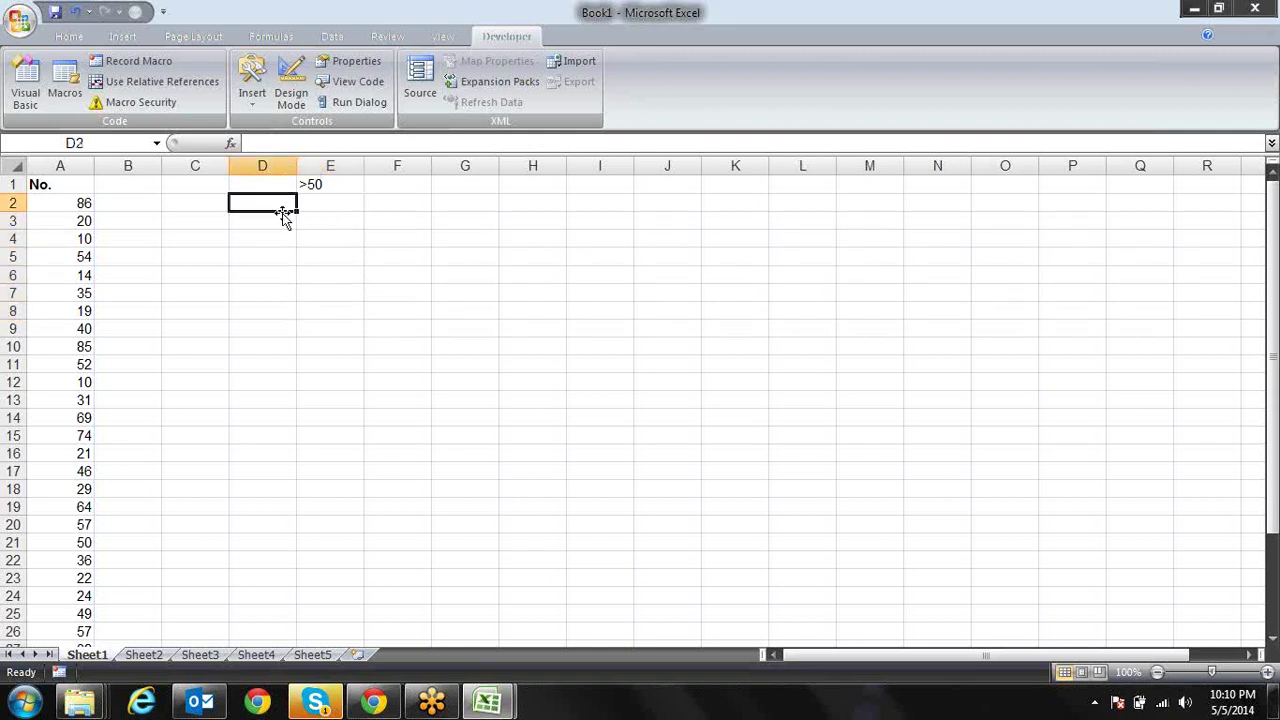
pyautogui.press('Left')
pyautogui.press('Left')
pyautogui.press('Left')
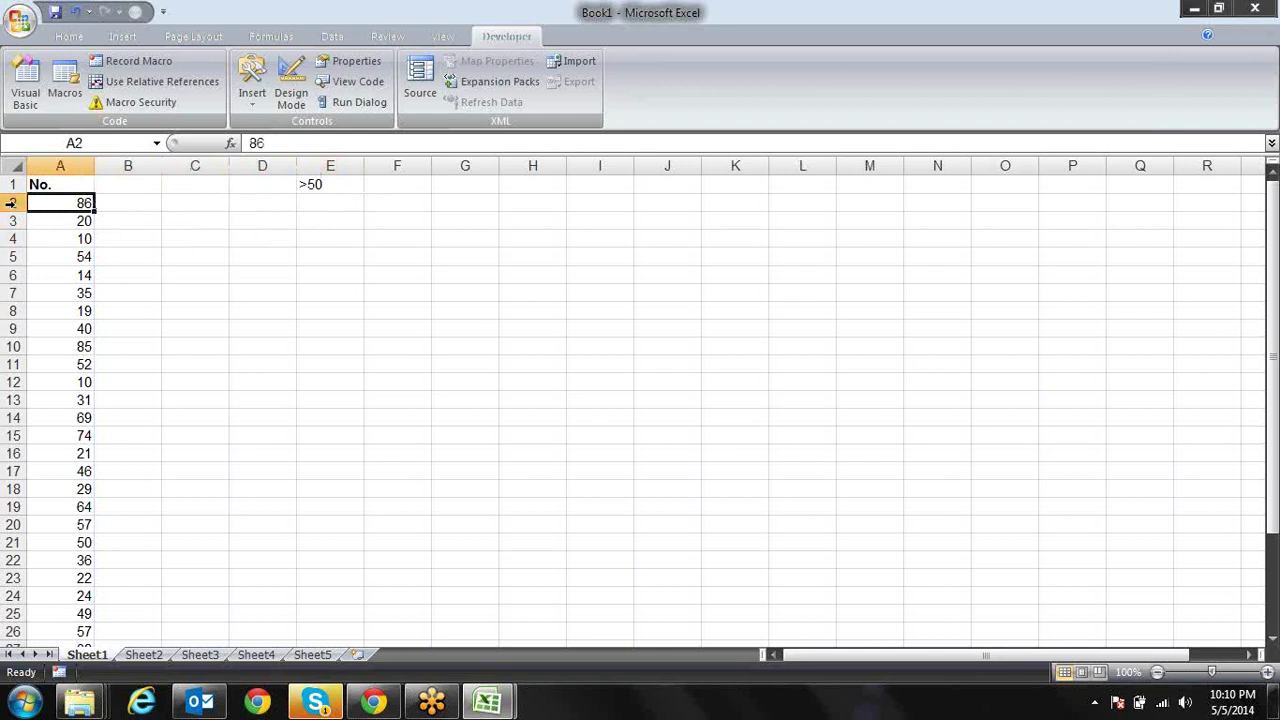
pyautogui.hotkey('ctrl', 'Down')
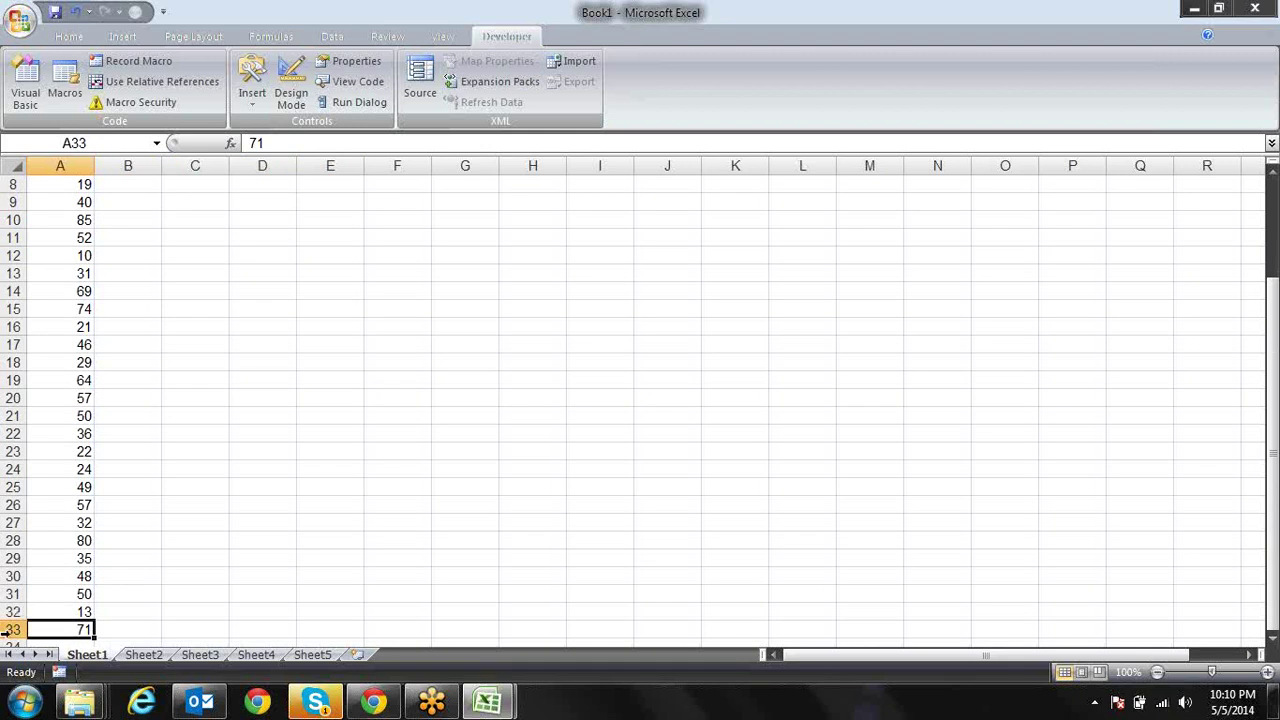
pyautogui.hotkey('ctrl', 'Up')
pyautogui.press('Down')
pyautogui.hotkey('alt', 'Tab')
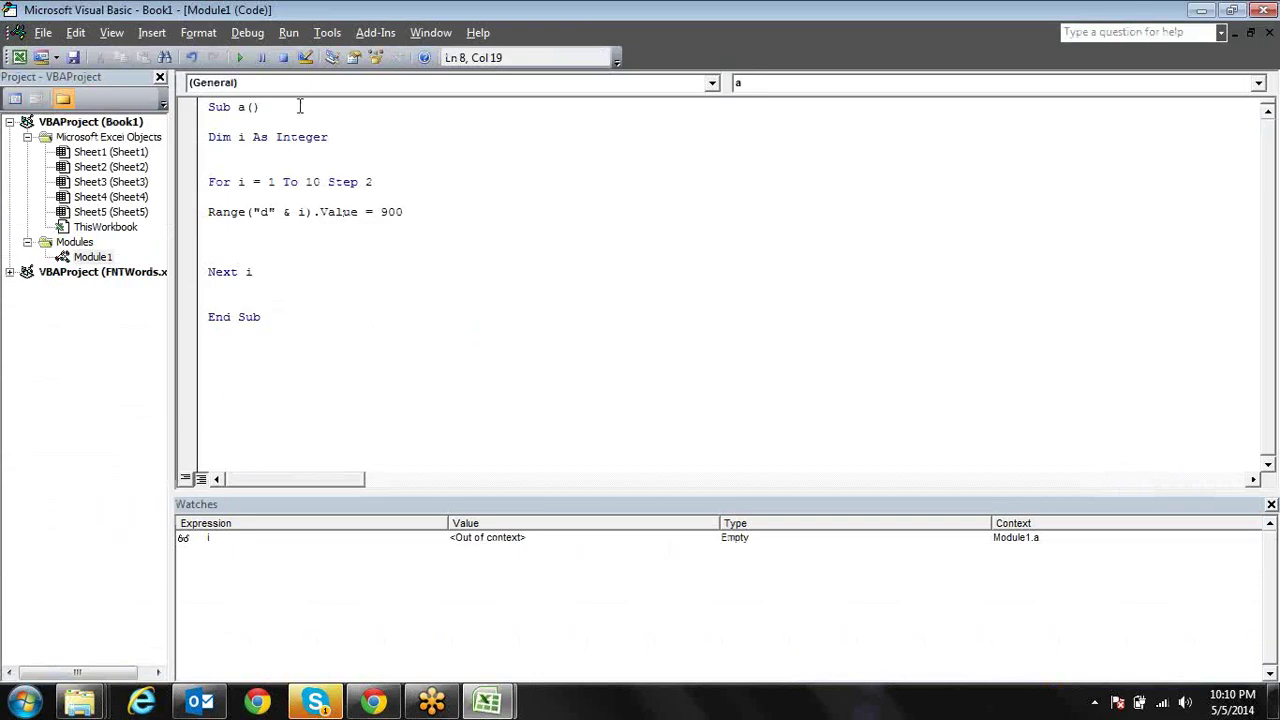
# Change the loop to For i = 2 To 33 and remove the Step 2 clause
pyautogui.click(275, 185)
pyautogui.press('BackSpace')
pyautogui.write('2')
pyautogui.press('Right')
pyautogui.press('Right')
pyautogui.press('Right')
pyautogui.press('Right')
pyautogui.press('Right')
# Point the Range line at column A and compare its value with > 50
pyautogui.press('Right')
pyautogui.press('BackSpace')
pyautogui.press('BackSpace')
pyautogui.write('33')
pyautogui.press('Right')
pyautogui.press('Right')
pyautogui.press('Right')
pyautogui.press('Right')
pyautogui.press('Right')
pyautogui.press('Right')
pyautogui.press('BackSpace')
pyautogui.press('BackSpace')
pyautogui.press('BackSpace')
pyautogui.press('BackSpace')
pyautogui.press('BackSpace')
pyautogui.click(208, 197)
pyautogui.click(326, 212)
pyautogui.click(319, 212)
pyautogui.press('Left')
pyautogui.press('BackSpace')
pyautogui.write('a')
pyautogui.press('Right')
pyautogui.press('Right')
pyautogui.press('Right')
pyautogui.press('Right')
pyautogui.press('Right')
pyautogui.press('Right')
pyautogui.press('Right')
pyautogui.press('Right')
pyautogui.press('BackSpace')
pyautogui.press('BackSpace')
pyautogui.press('BackSpace')
pyautogui.press('BackSpace')
pyautogui.press('BackSpace')
pyautogui.press('BackSpace')
pyautogui.write('>50')
# Make the comparison an If ... Then line and close the block with End If
pyautogui.click(208, 211)
pyautogui.write('if')
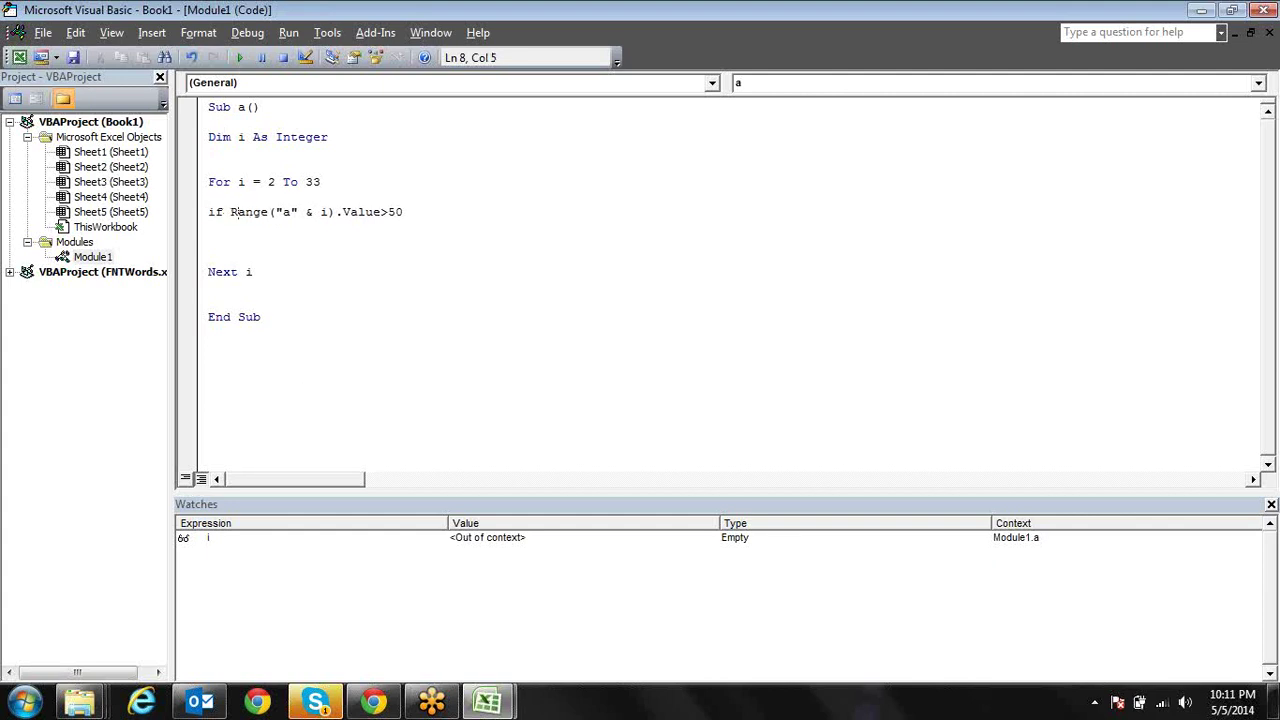
pyautogui.press('Right')
pyautogui.press('Right')
pyautogui.press('Right')
pyautogui.press('Right')
pyautogui.press('Right')
pyautogui.press('Right')
pyautogui.press('Right')
pyautogui.press('Right')
pyautogui.write('then')
pyautogui.press('Return')
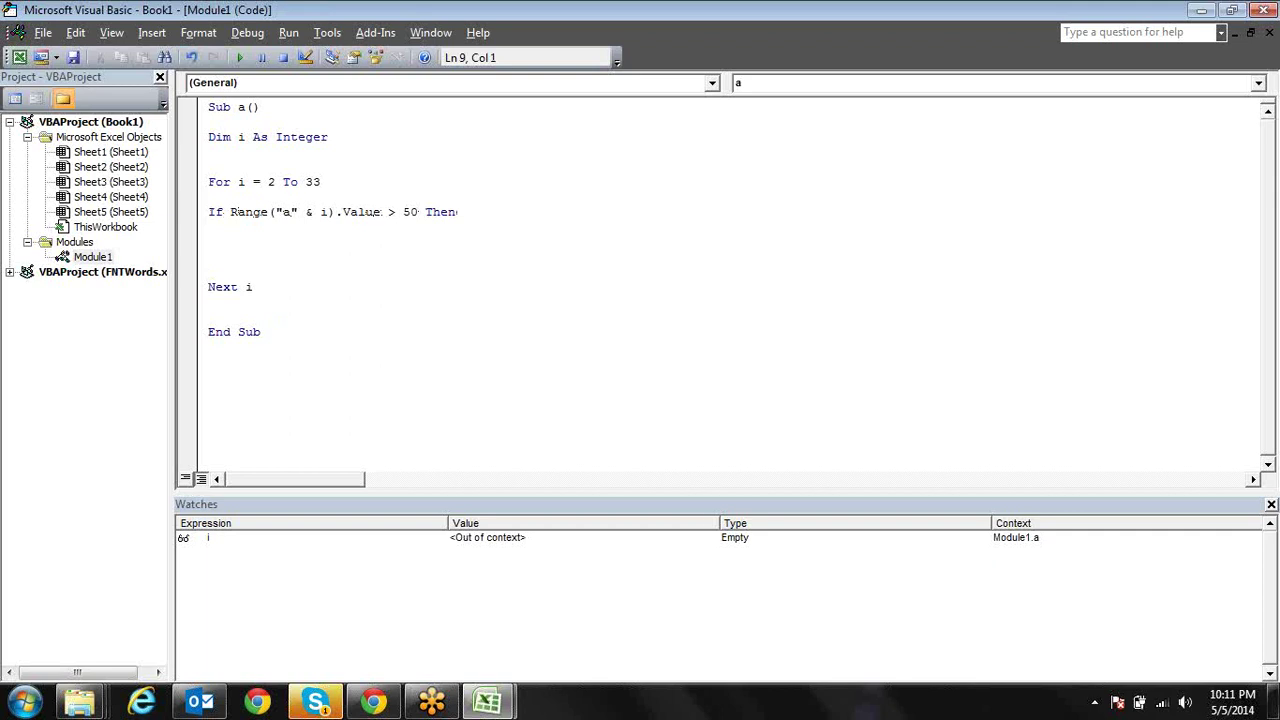
pyautogui.press('Down')
pyautogui.write('end if')
pyautogui.press('Up')
pyautogui.click(209, 227)
pyautogui.press('Down')
# Add Range("A" & i).Interior.Color = vbRed inside the If block
pyautogui.press('Up')
pyautogui.write('range')
pyautogui.write('(')
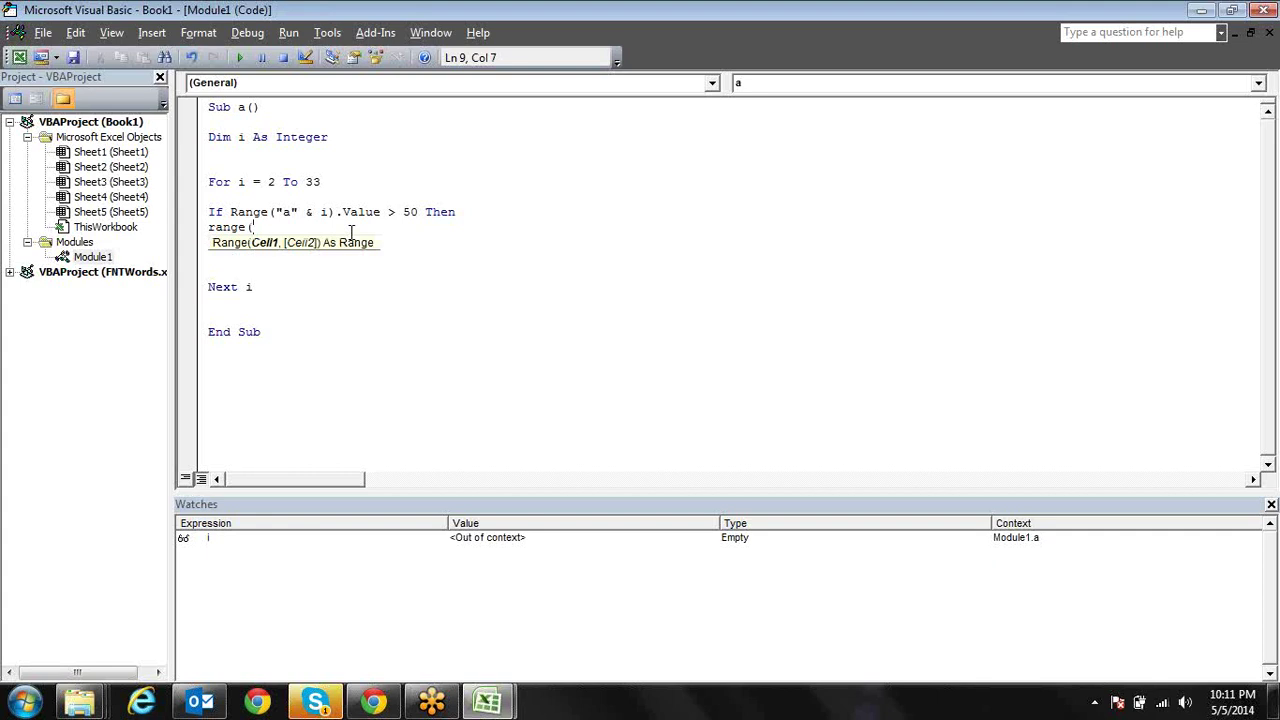
pyautogui.write('"A')
pyautogui.write('"&')
pyautogui.write('i')
pyautogui.write(').')
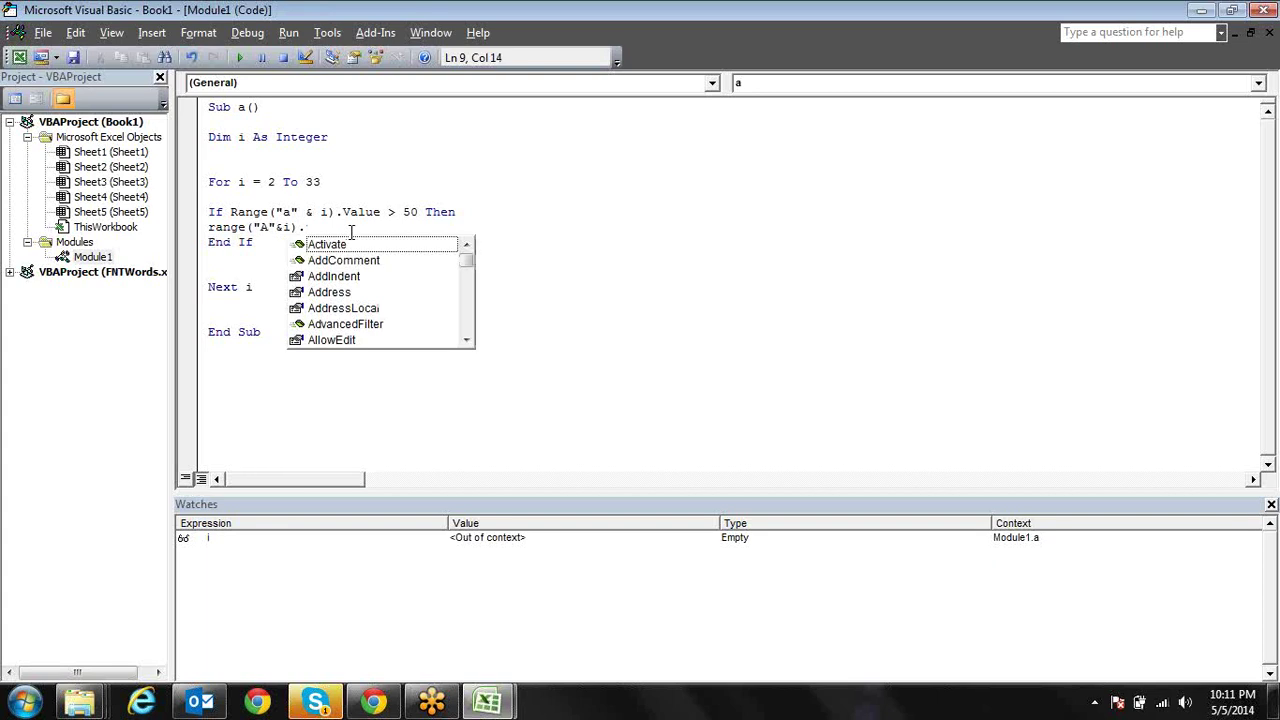
pyautogui.write('in')
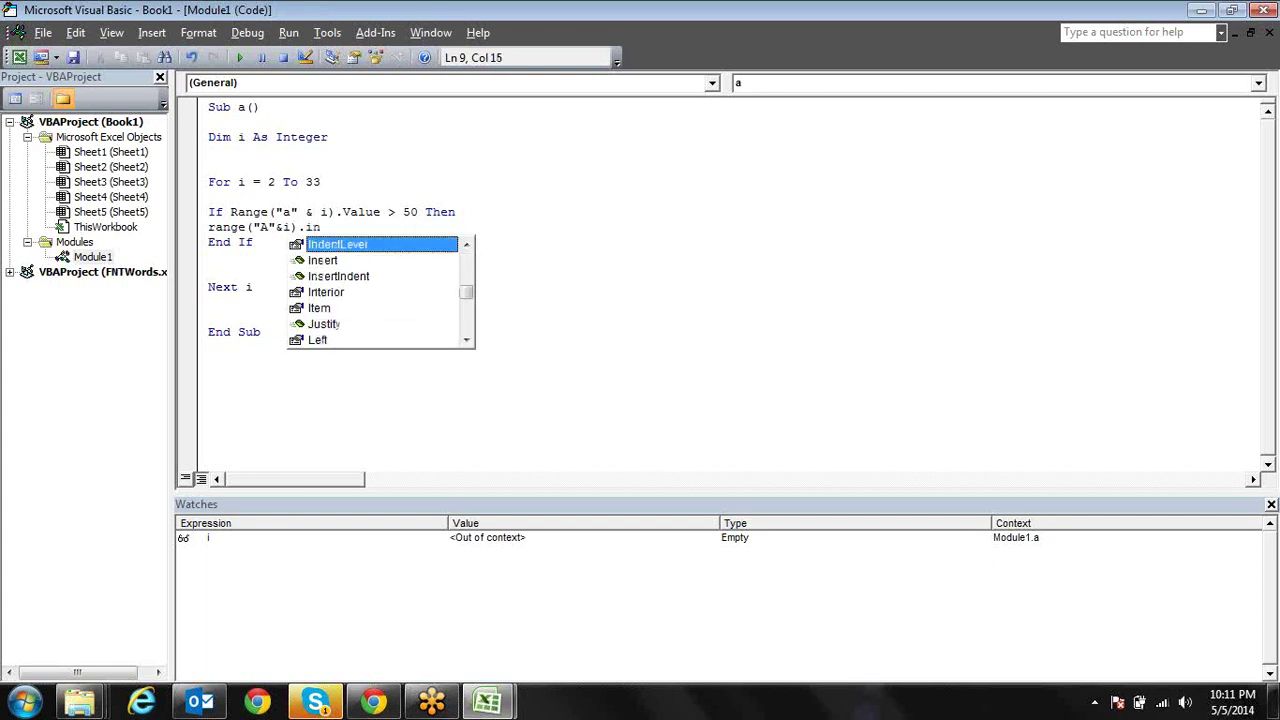
pyautogui.press('Down')
pyautogui.press('Down')
pyautogui.press('Down')
pyautogui.press('Tab')
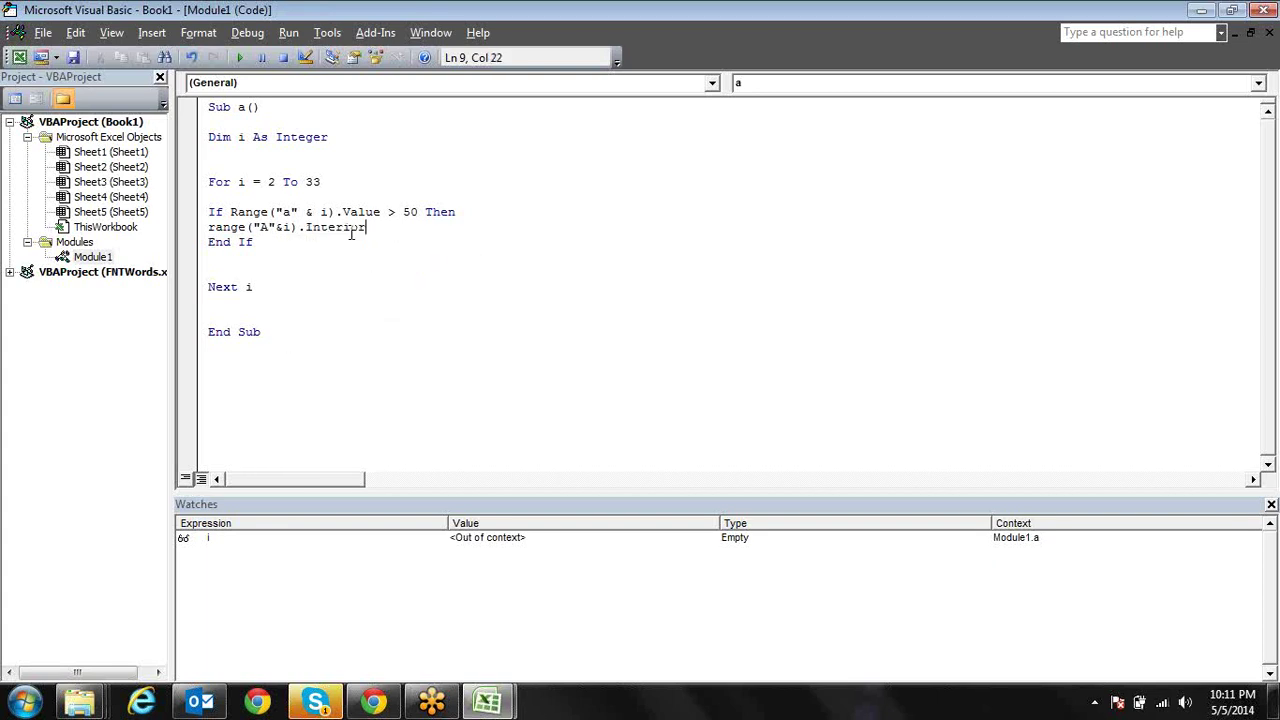
pyautogui.write('.fo')
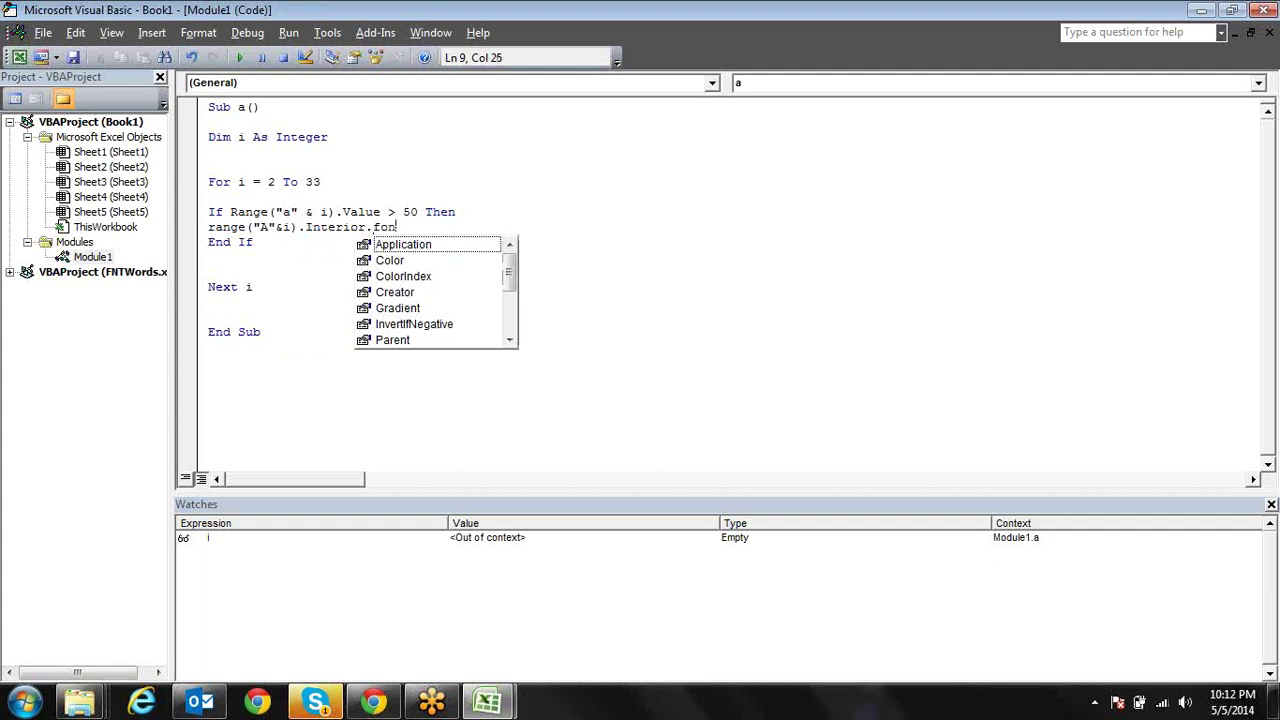
pyautogui.press('BackSpace')
pyautogui.press('BackSpace')
pyautogui.write('Color')
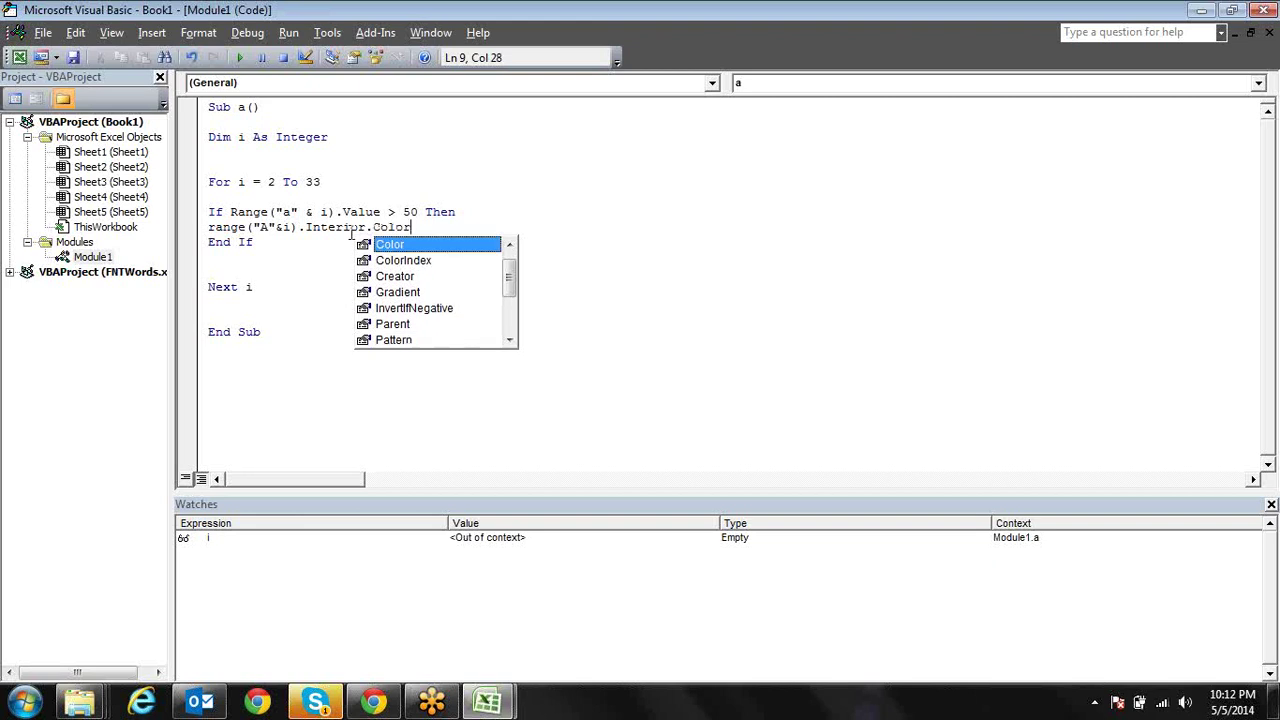
pyautogui.press('Tab')
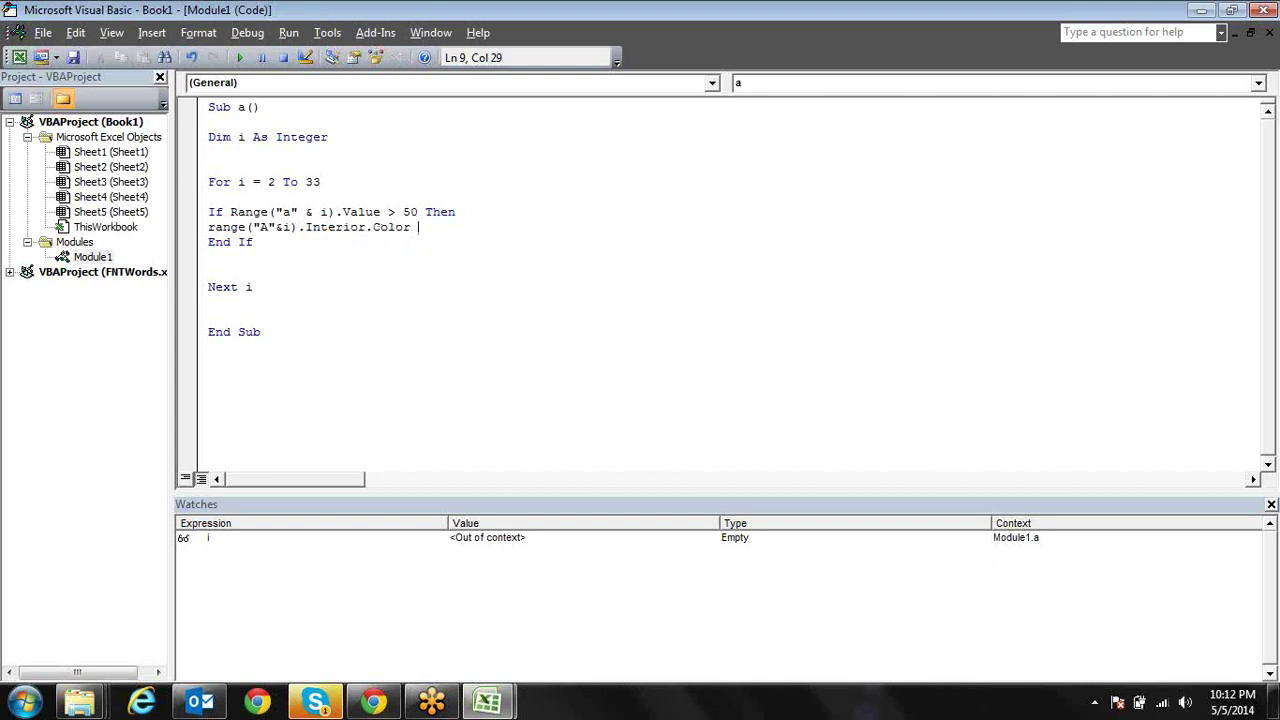
pyautogui.write('= vbr')
pyautogui.write('ed')
pyautogui.press('Down')
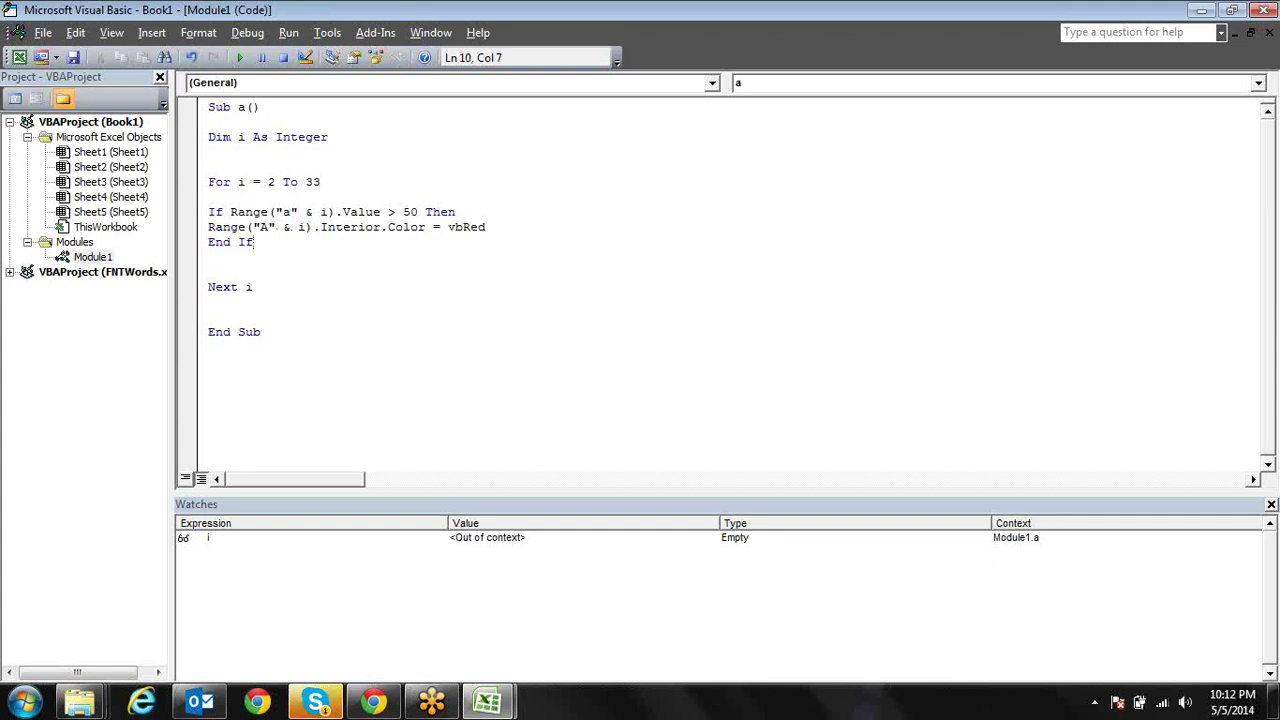
# Run macro a from the macro list and check the red cells down column A
pyautogui.hotkey('alt', 'F11')
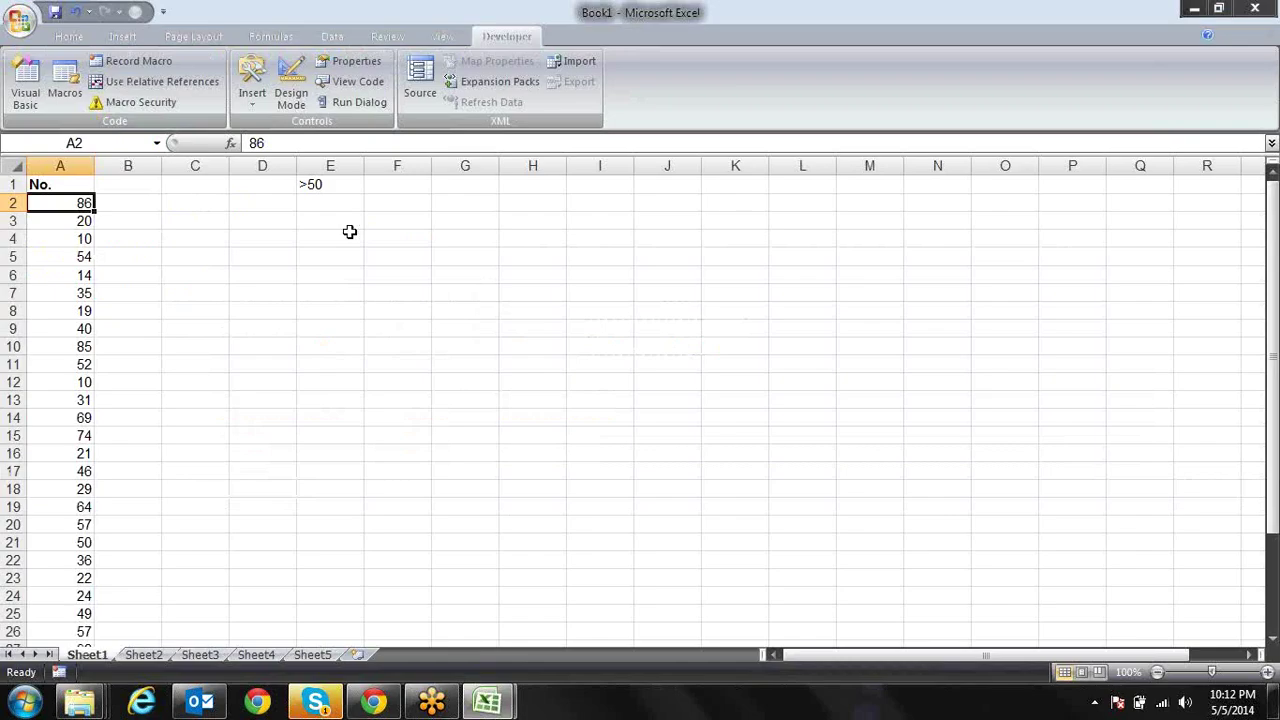
pyautogui.hotkey('alt', 'F8')
pyautogui.press('Return')
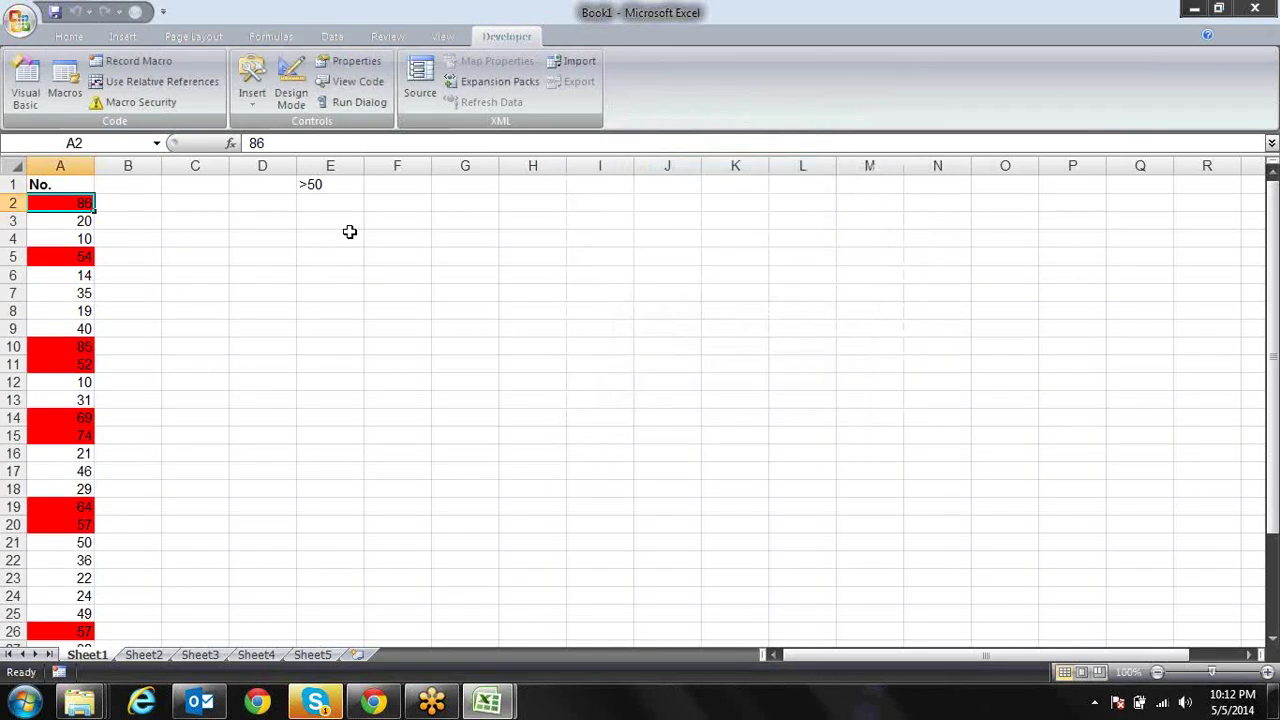
pyautogui.press('Down')
pyautogui.press('Down')
pyautogui.press('Down')
pyautogui.press('Down')
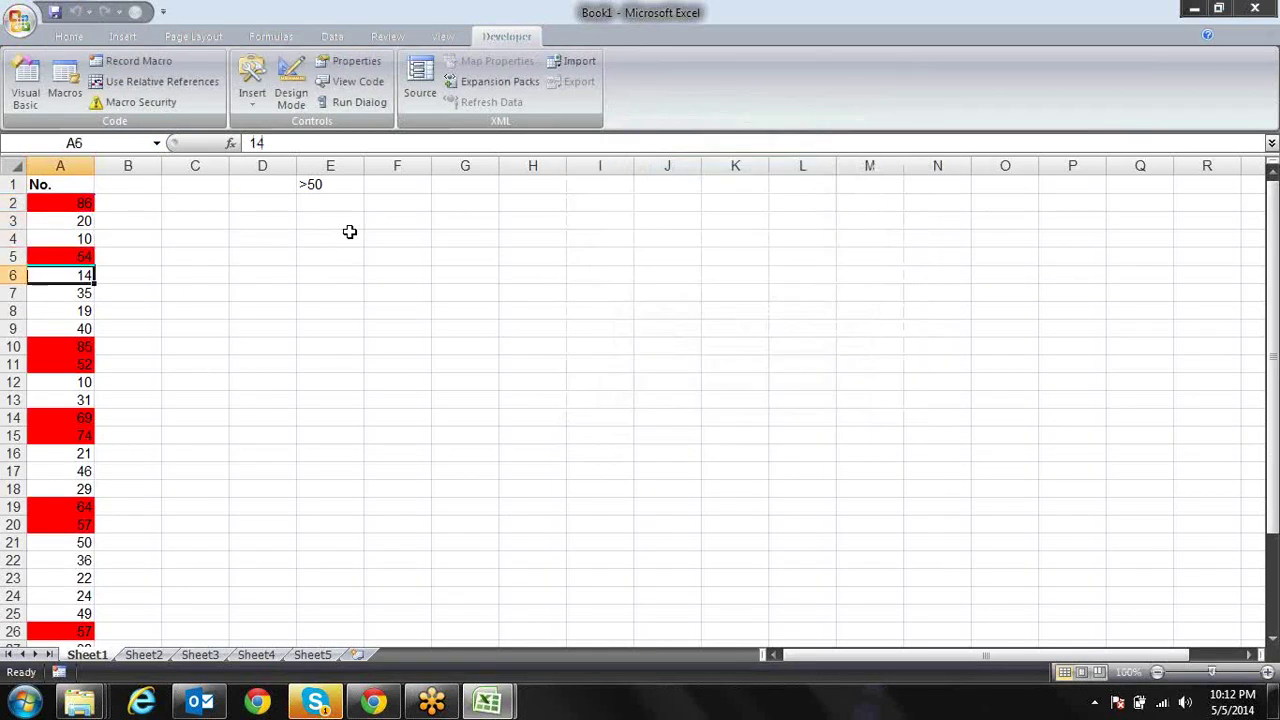
pyautogui.press('Down')
pyautogui.press('Down')
pyautogui.press('Down')
pyautogui.press('Down')
pyautogui.press('Down')
pyautogui.press('Down')
pyautogui.press('Down')
pyautogui.press('Down')
pyautogui.press('Down')
pyautogui.press('Down')
pyautogui.press('Down')
pyautogui.press('Down')
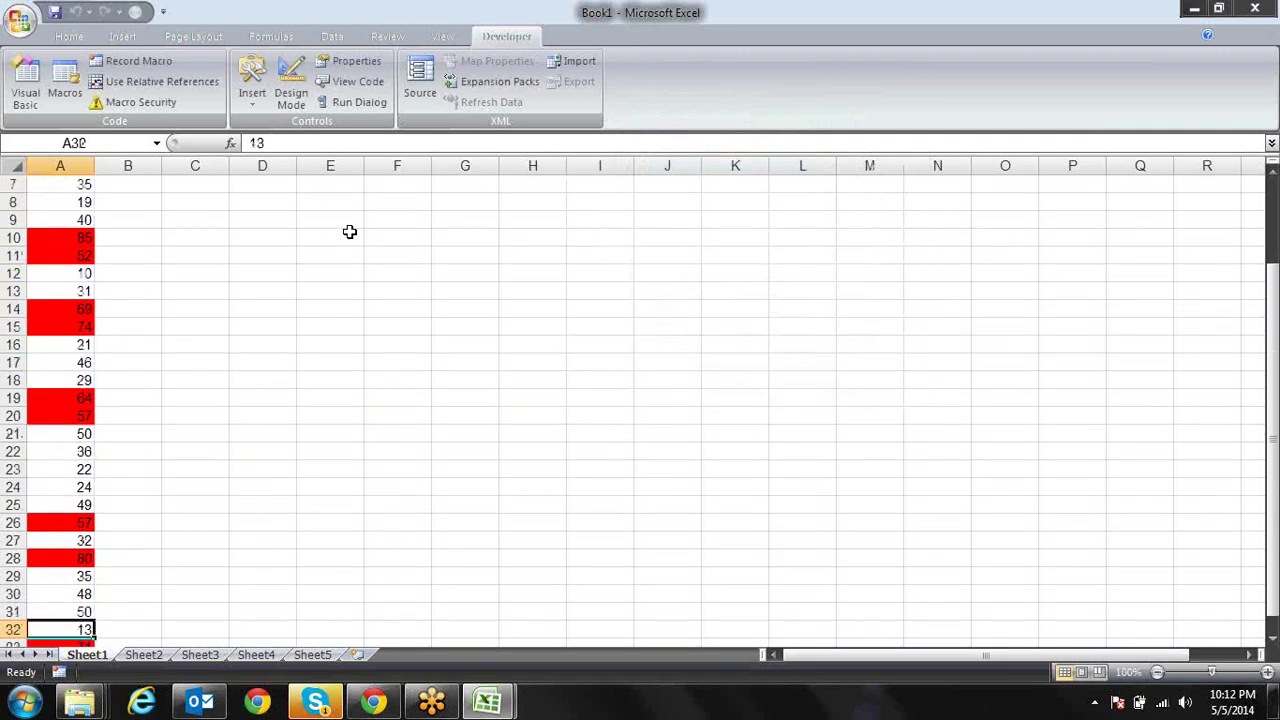
pyautogui.press('Down')
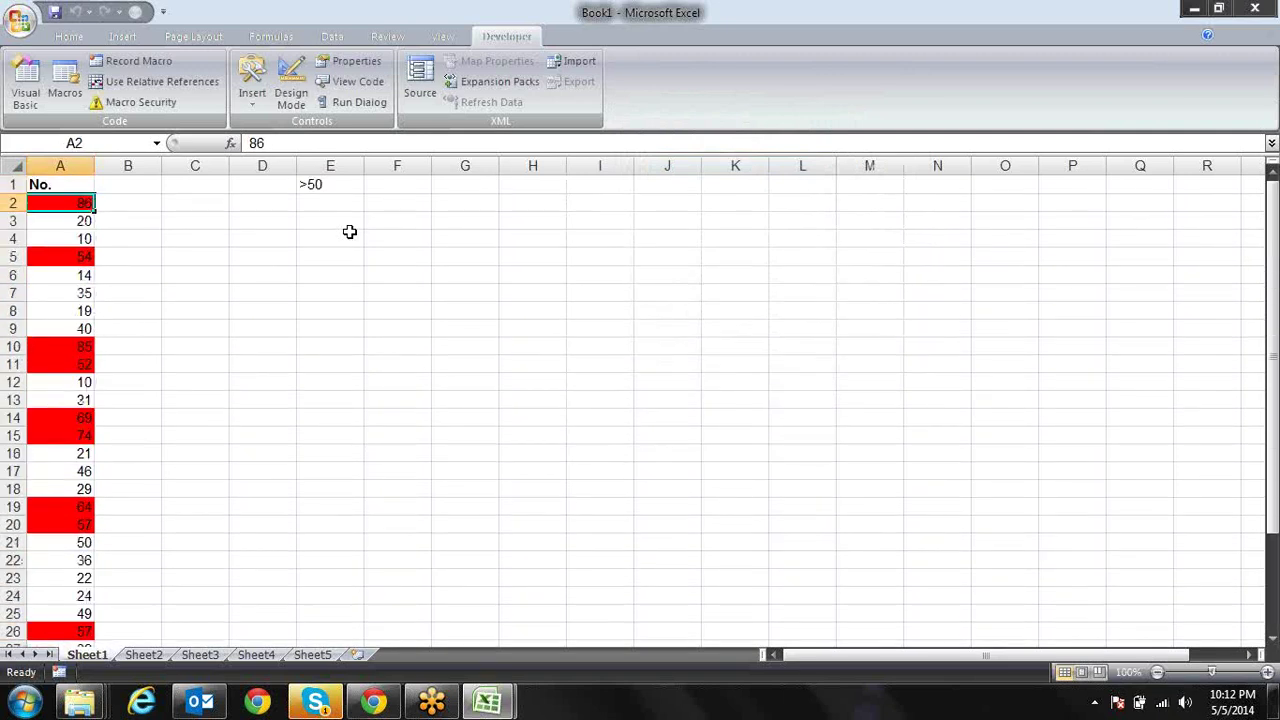
pyautogui.hotkey('alt', 'F11')
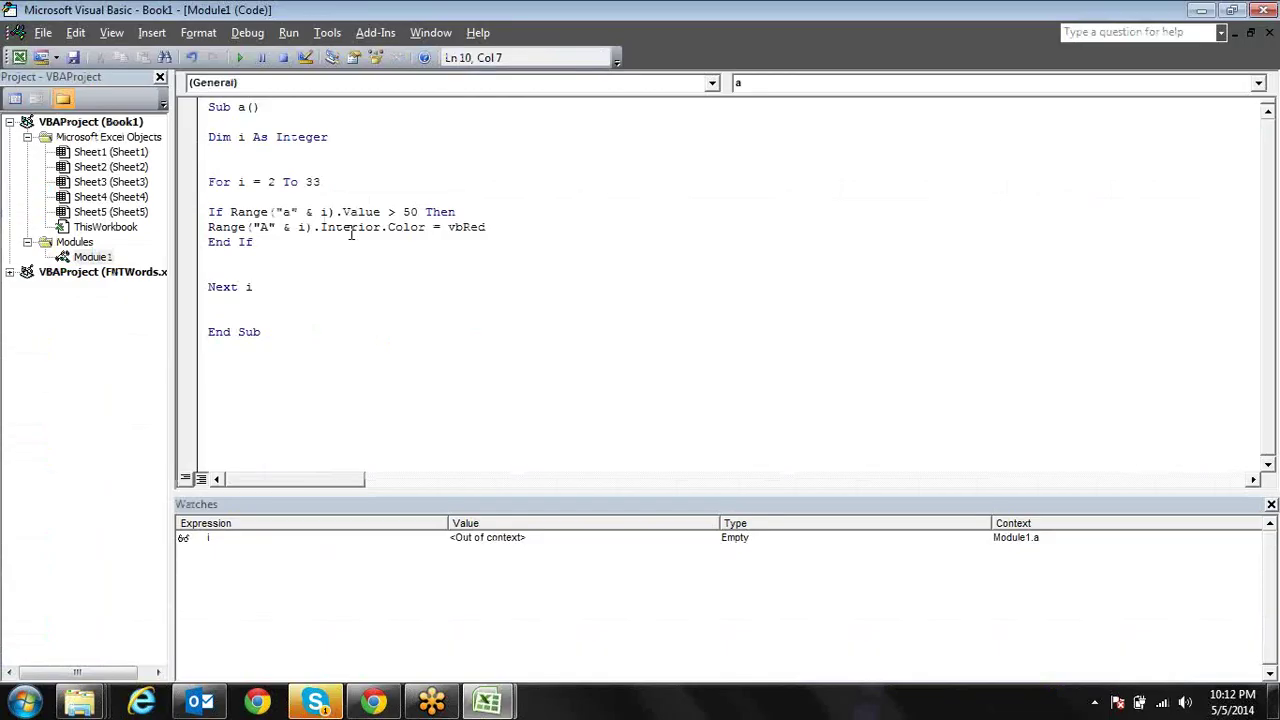
# Change the colour statement to Range("A" & i).Font.Color = vbRed
pyautogui.click(503, 228)
pyautogui.press('Return')
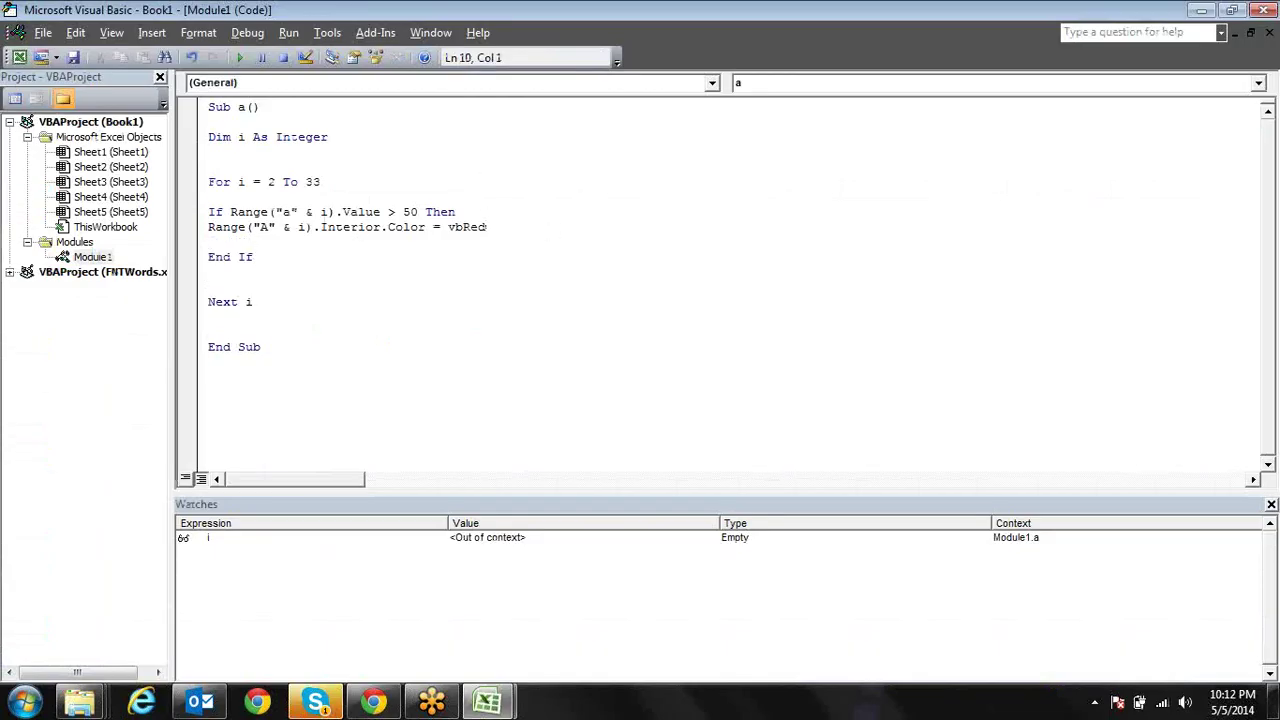
pyautogui.moveTo(485, 228); pyautogui.dragTo(320, 228)
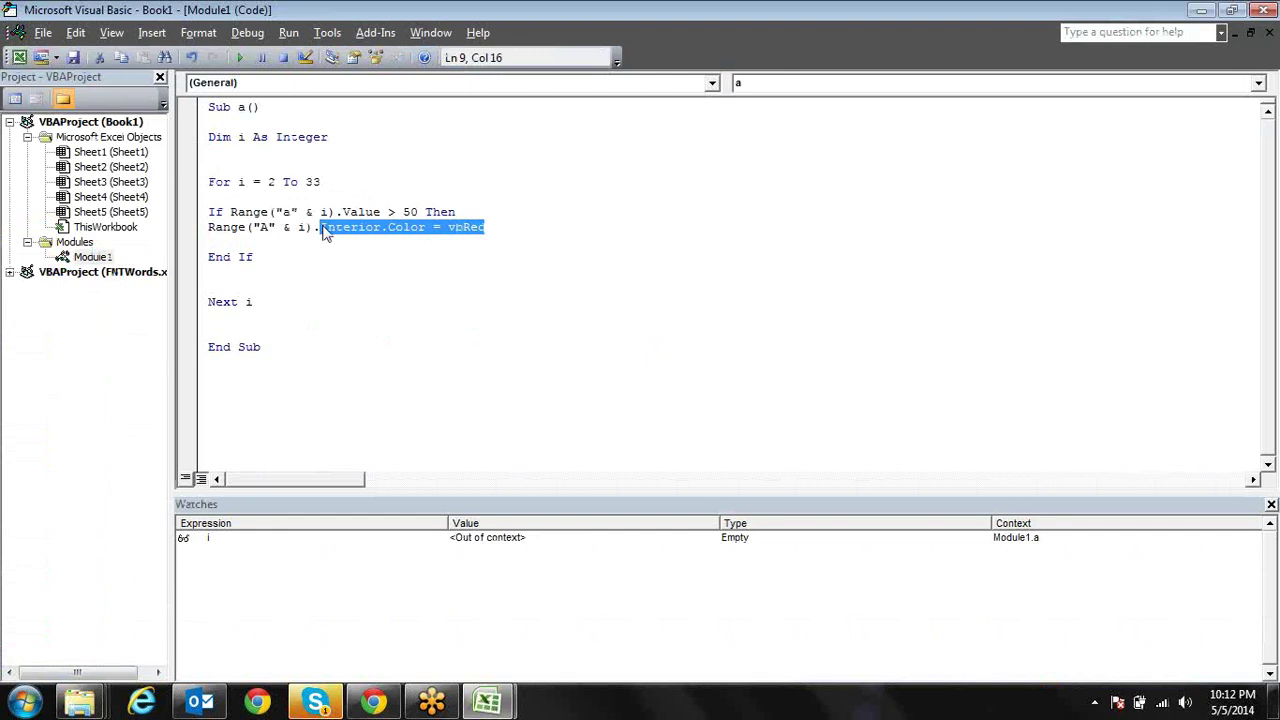
pyautogui.press('Delete')
pyautogui.write('.fo')
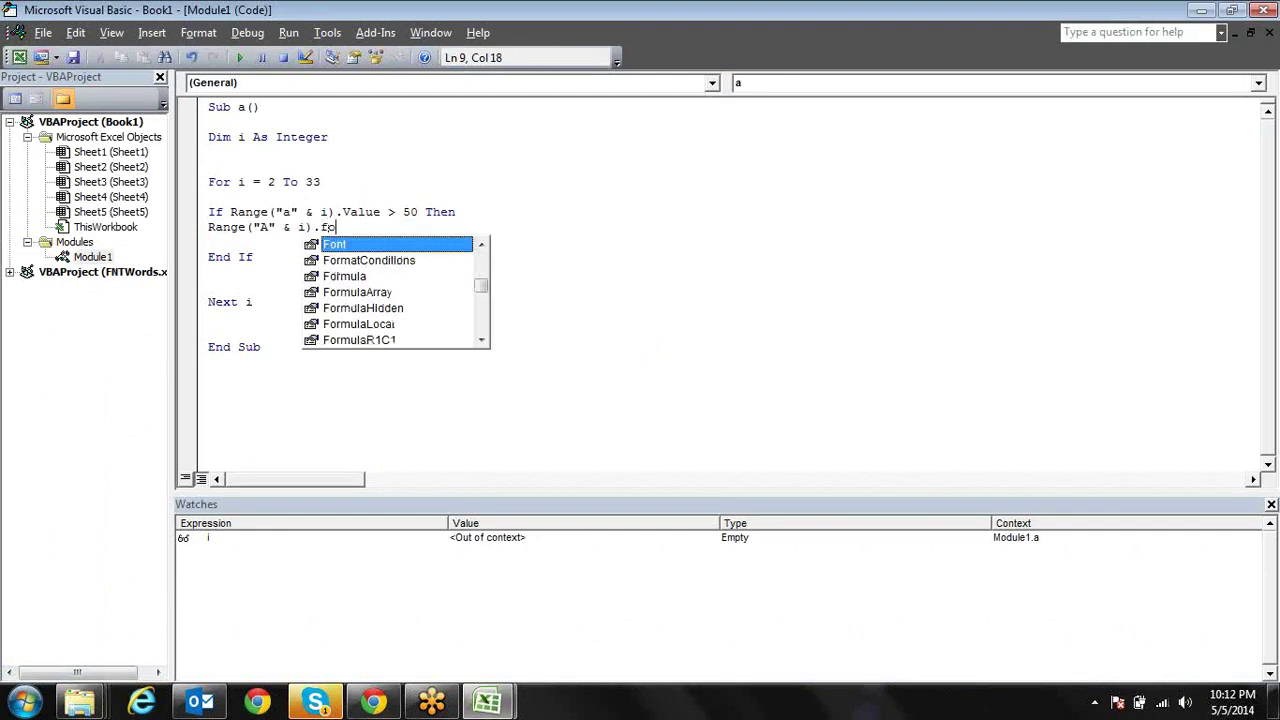
pyautogui.press('Tab')
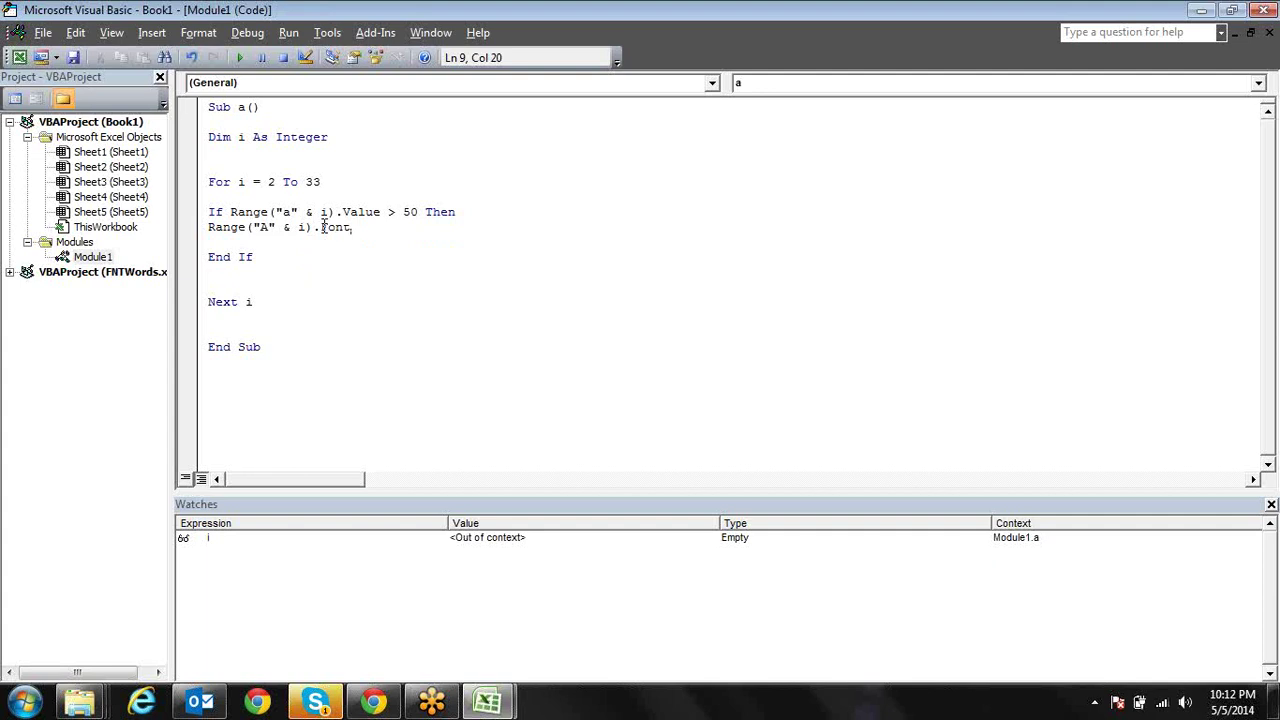
pyautogui.write('.co')
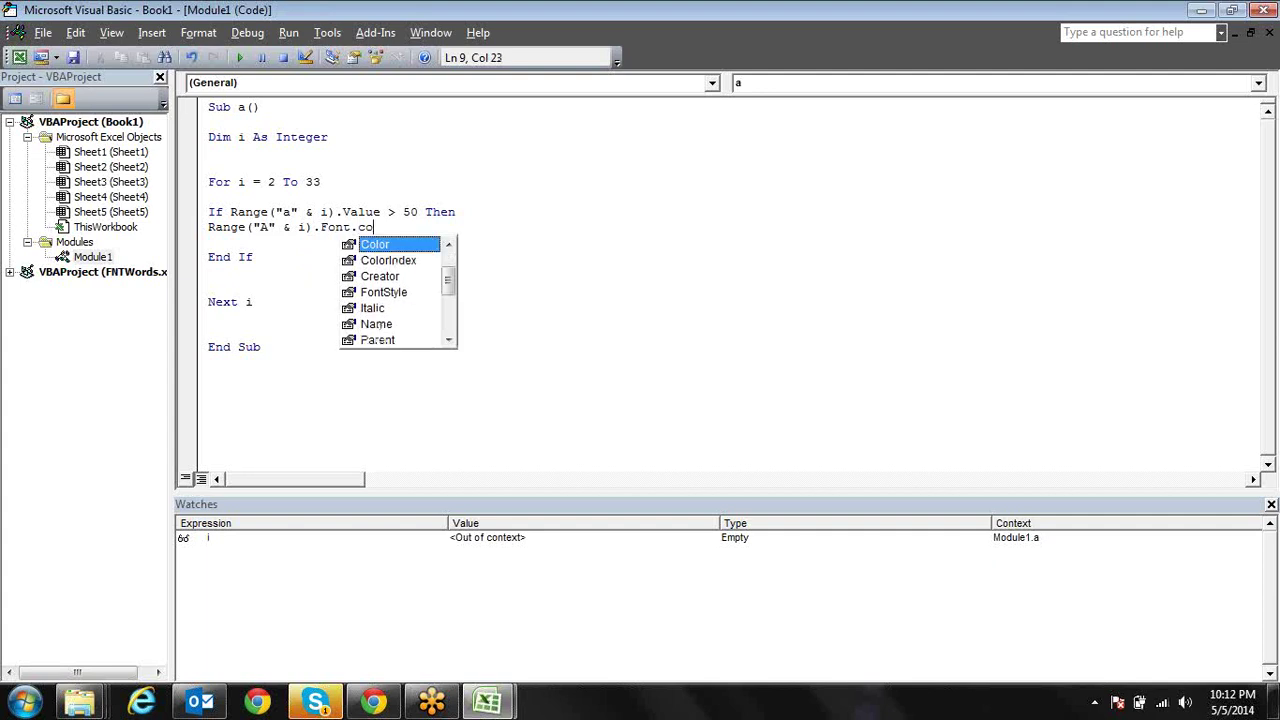
pyautogui.press('Tab')
pyautogui.write('=')
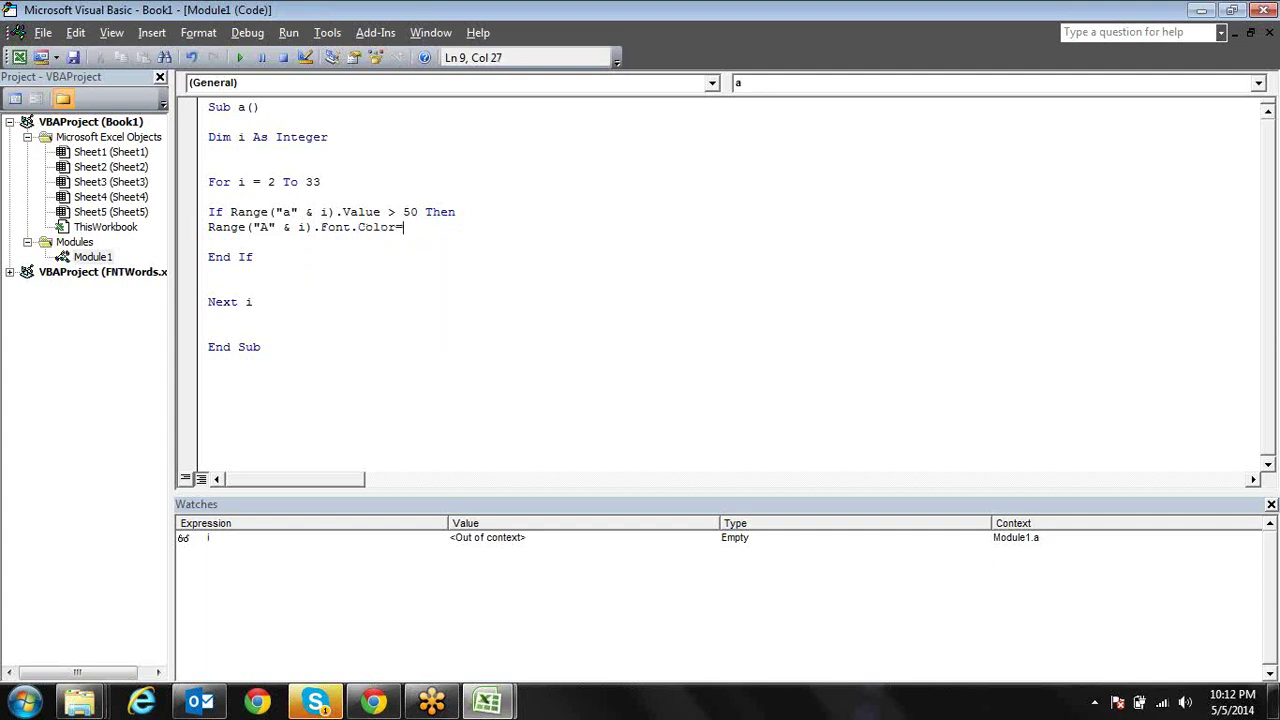
pyautogui.write('vbred')
pyautogui.press('Return')
# Remove the red fill from column A using No Fill
pyautogui.hotkey('alt', 'Tab')
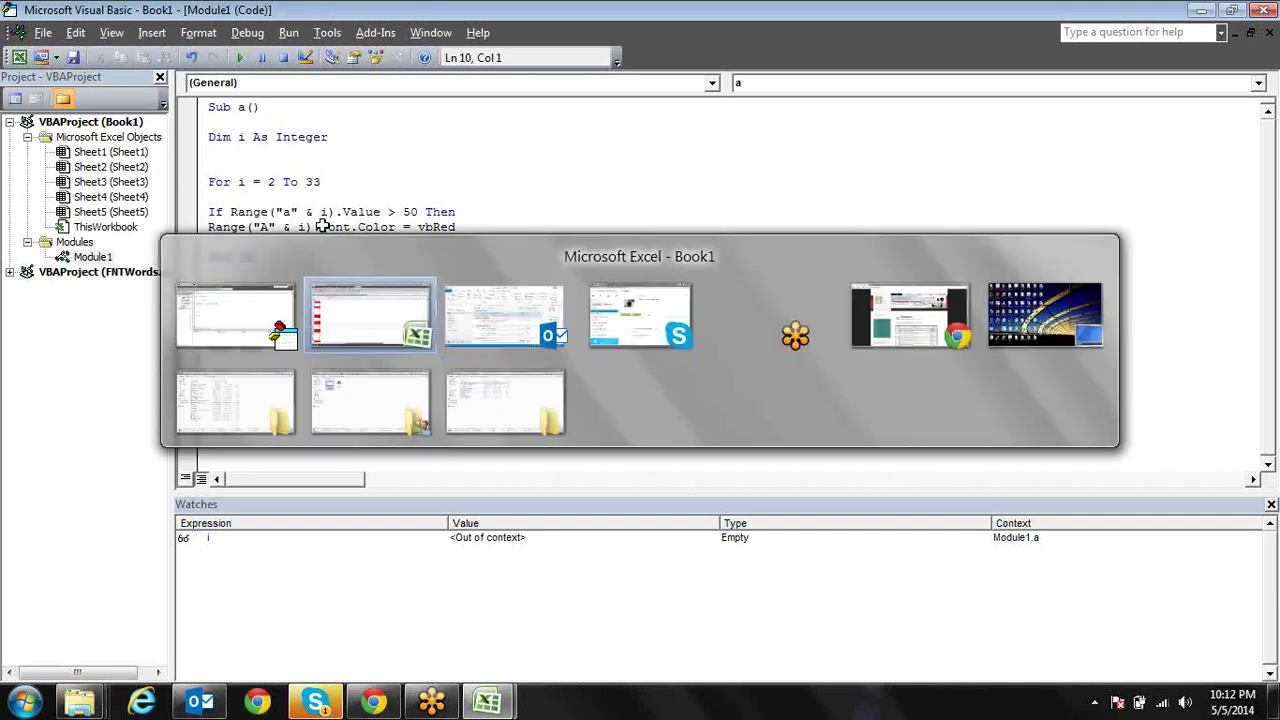
pyautogui.click(60, 165)
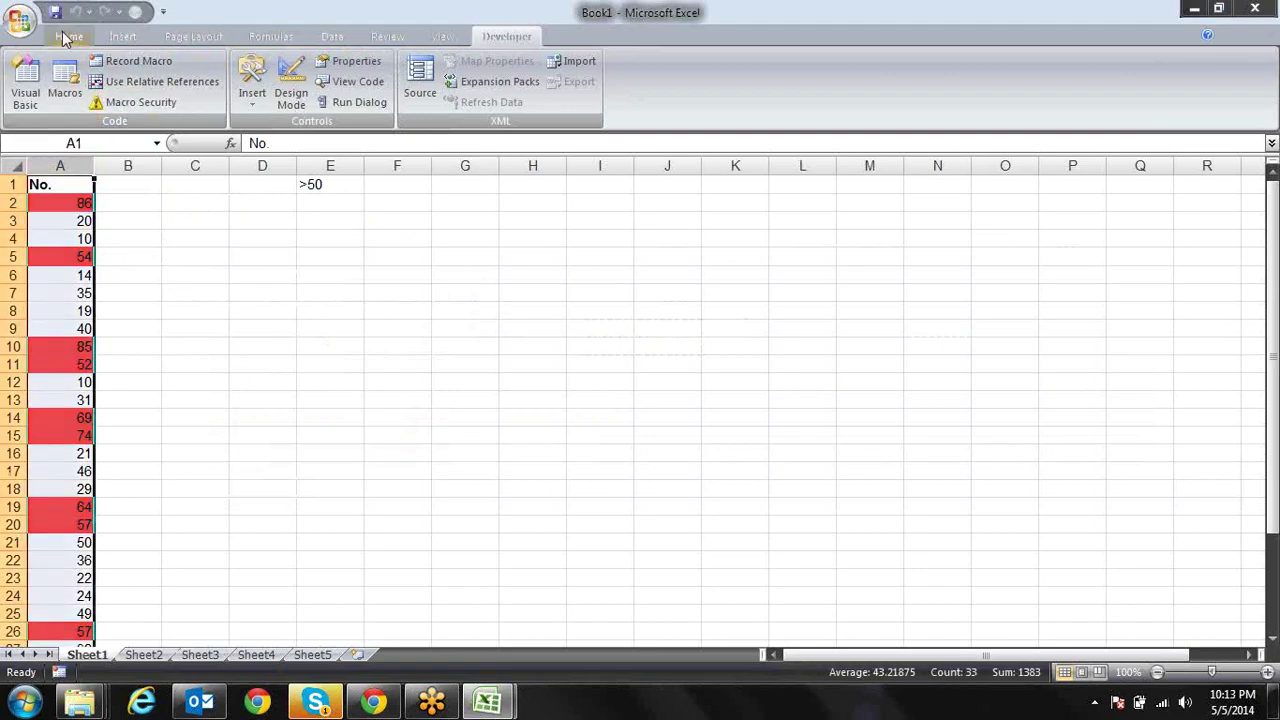
pyautogui.scroll(7, 200, 112)
pyautogui.click(290, 97)
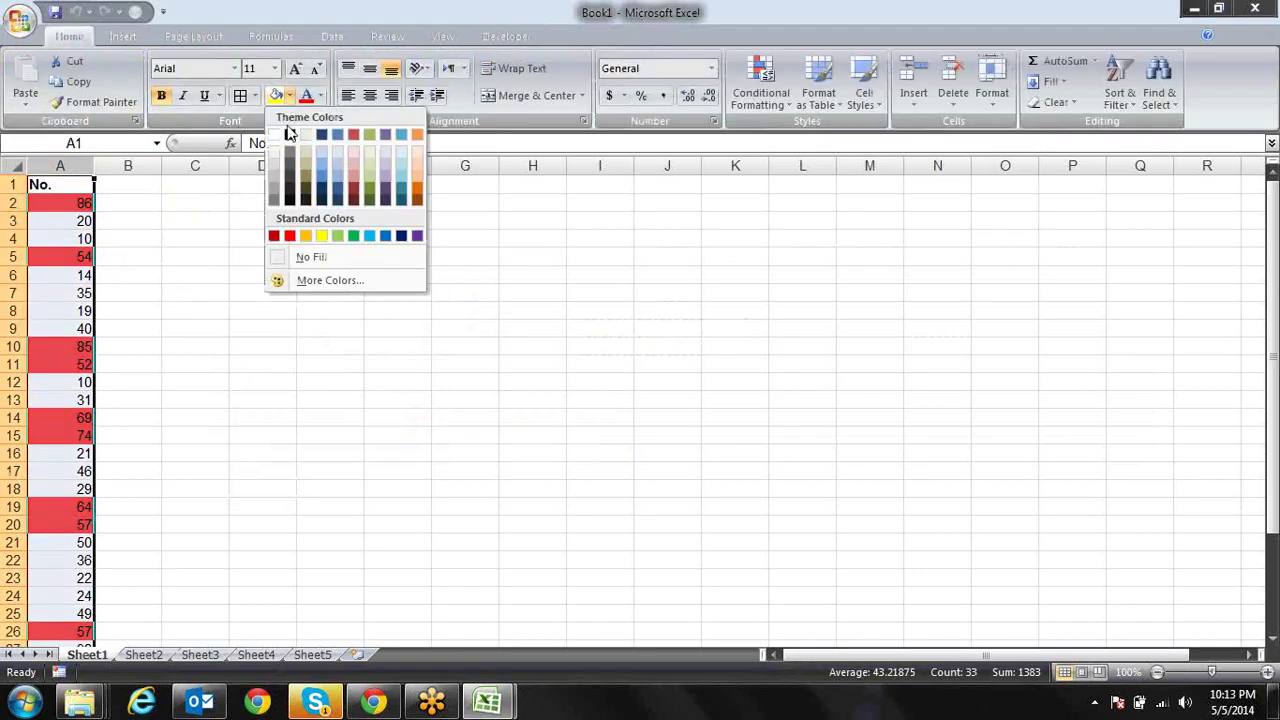
pyautogui.click(300, 258)
pyautogui.click(240, 241)
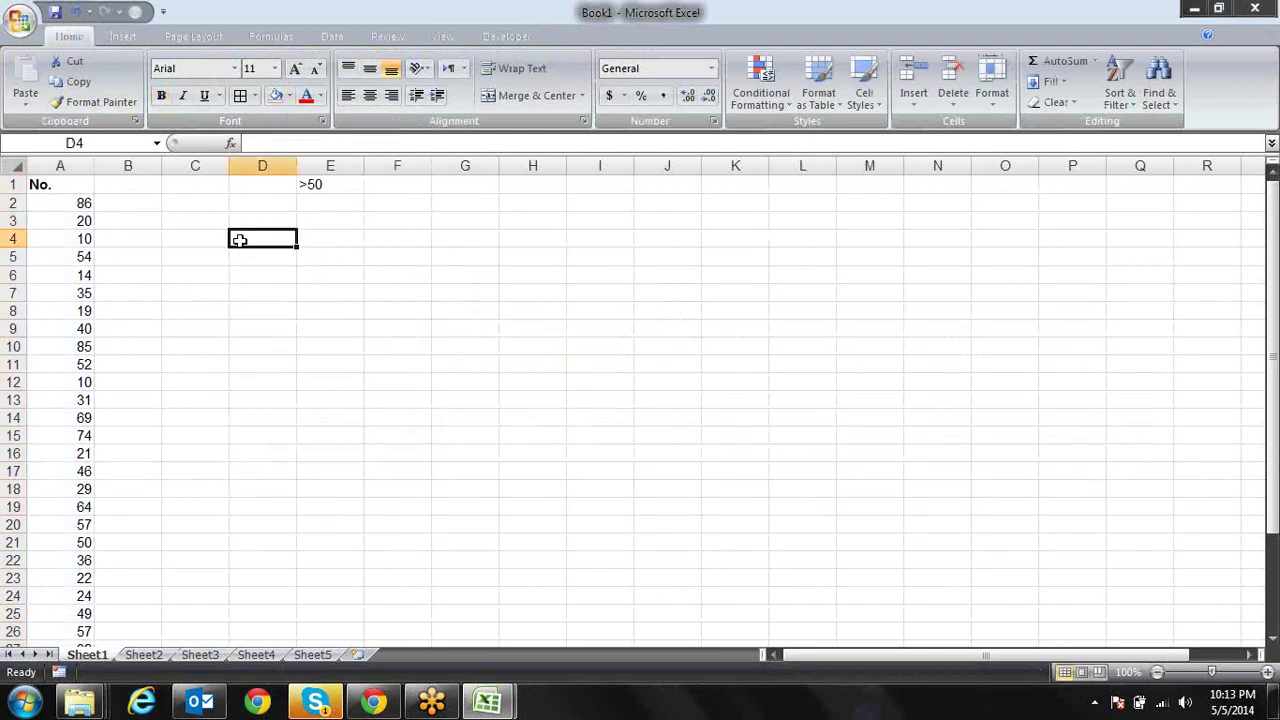
pyautogui.hotkey('alt', 'Tab')
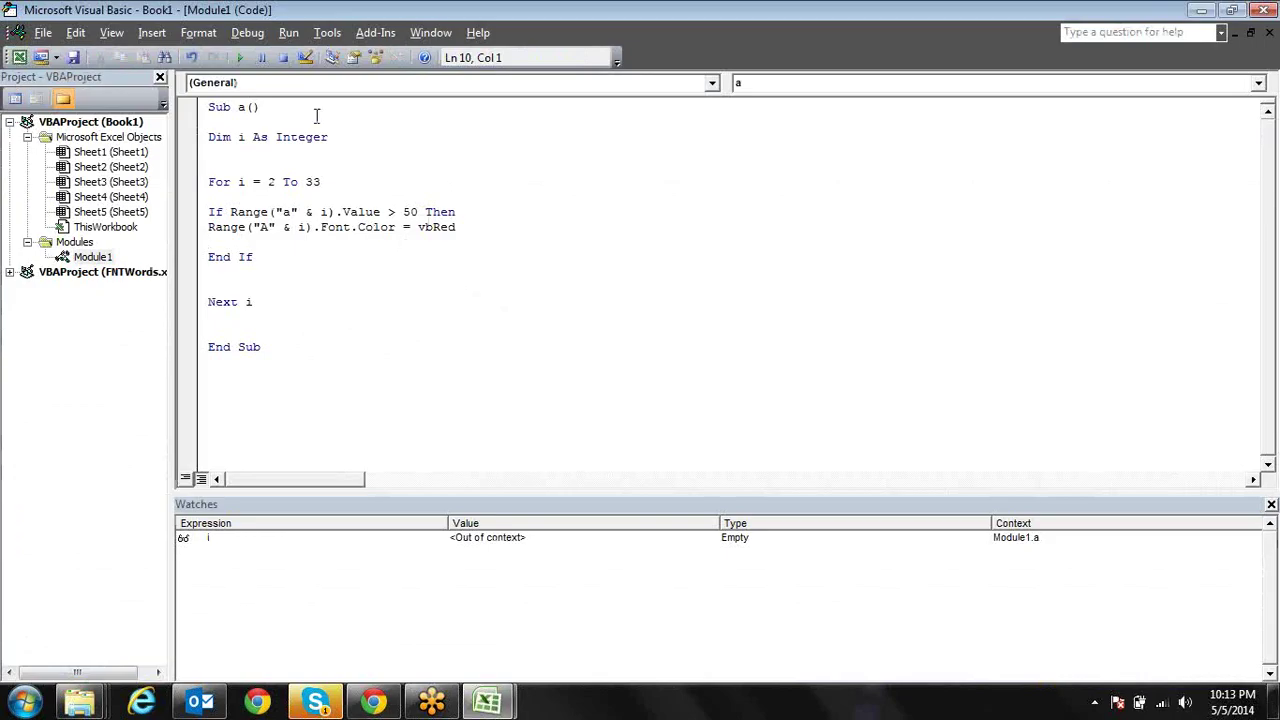
# Rerun the macro and check the red text in column A
pyautogui.click(241, 57)
pyautogui.hotkey('alt', 'F11')
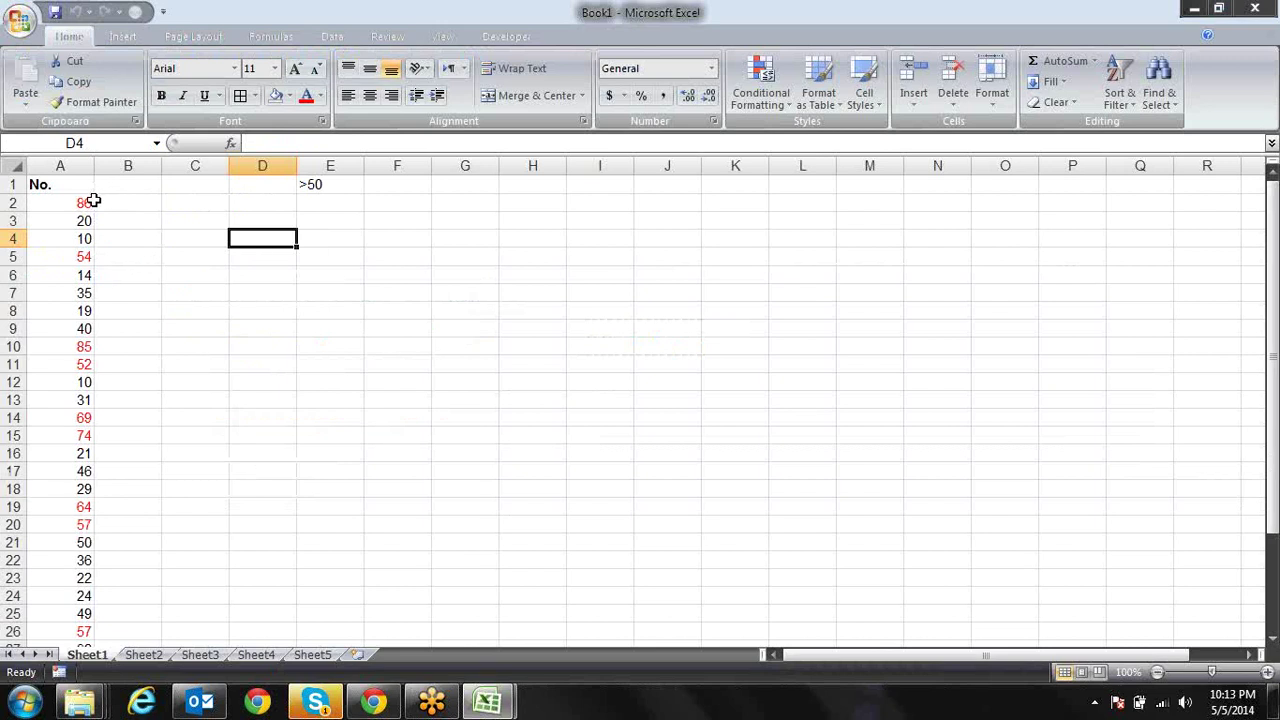
pyautogui.click(94, 200)
pyautogui.press('Down')
pyautogui.press('Down')
pyautogui.press('Down')
pyautogui.press('Down')
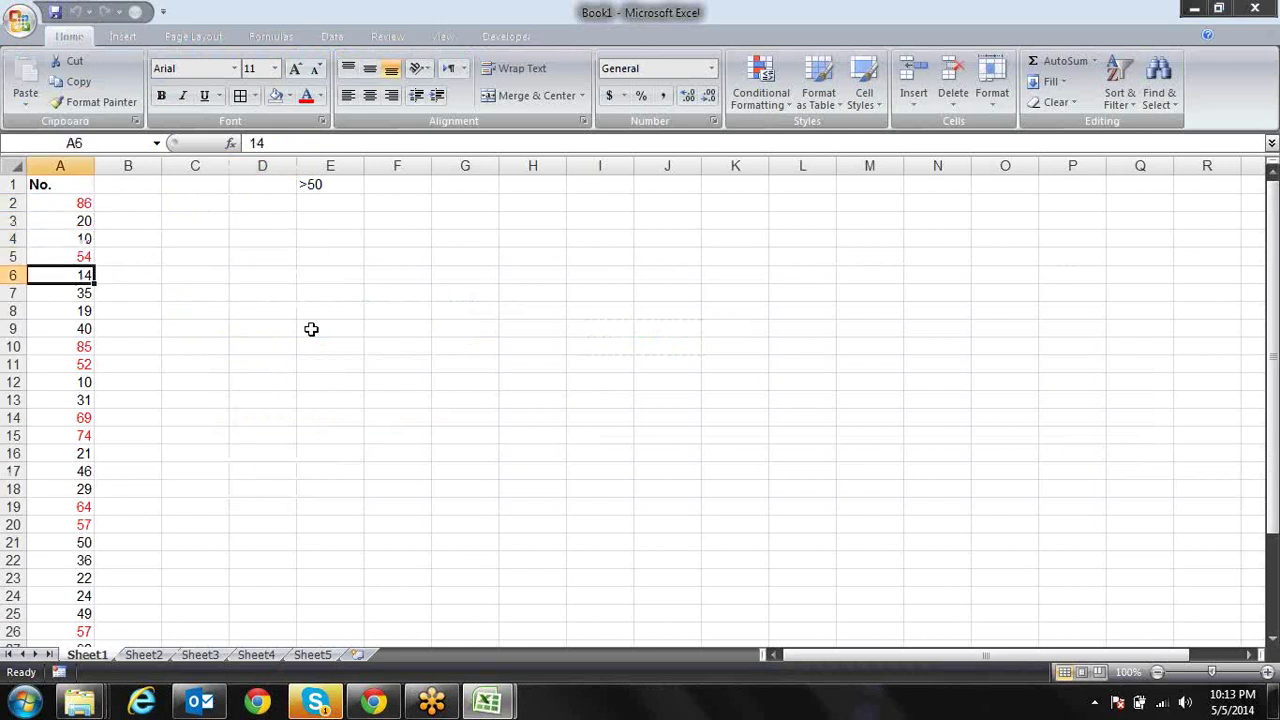
pyautogui.press('Down')
pyautogui.press('Down')
pyautogui.press('Down')
pyautogui.press('Down')
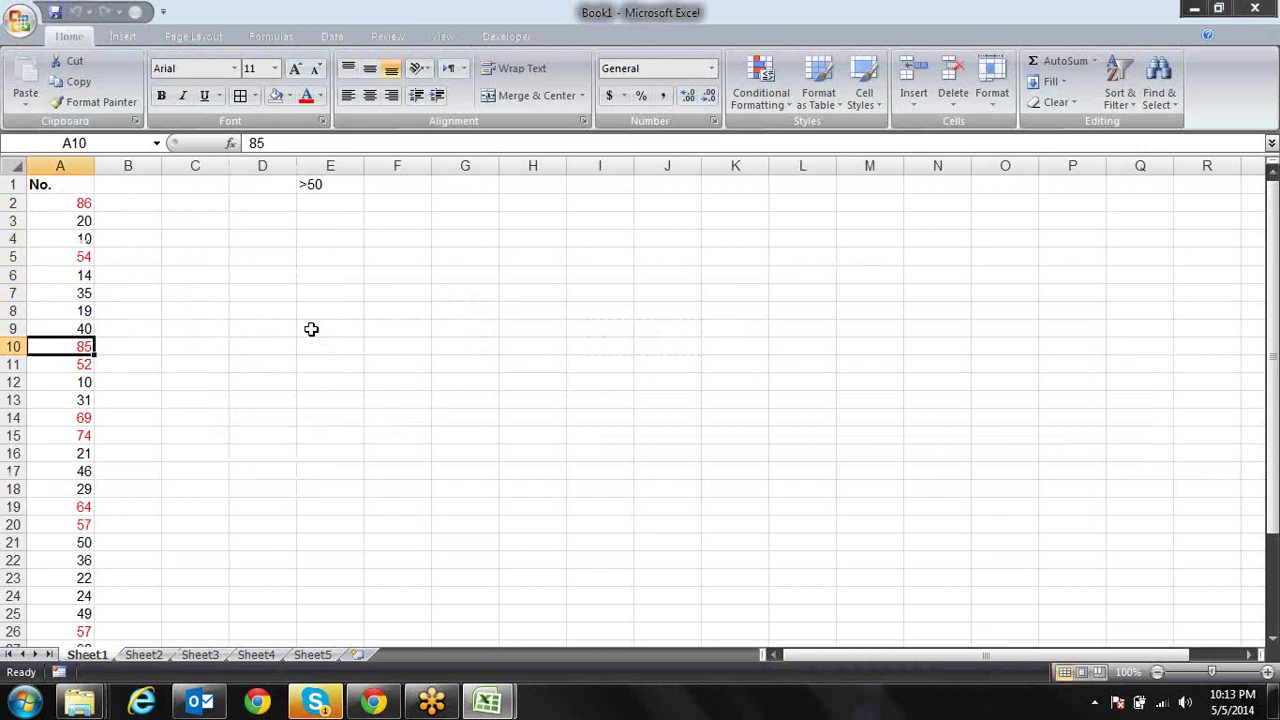
pyautogui.hotkey('alt', 'F11')
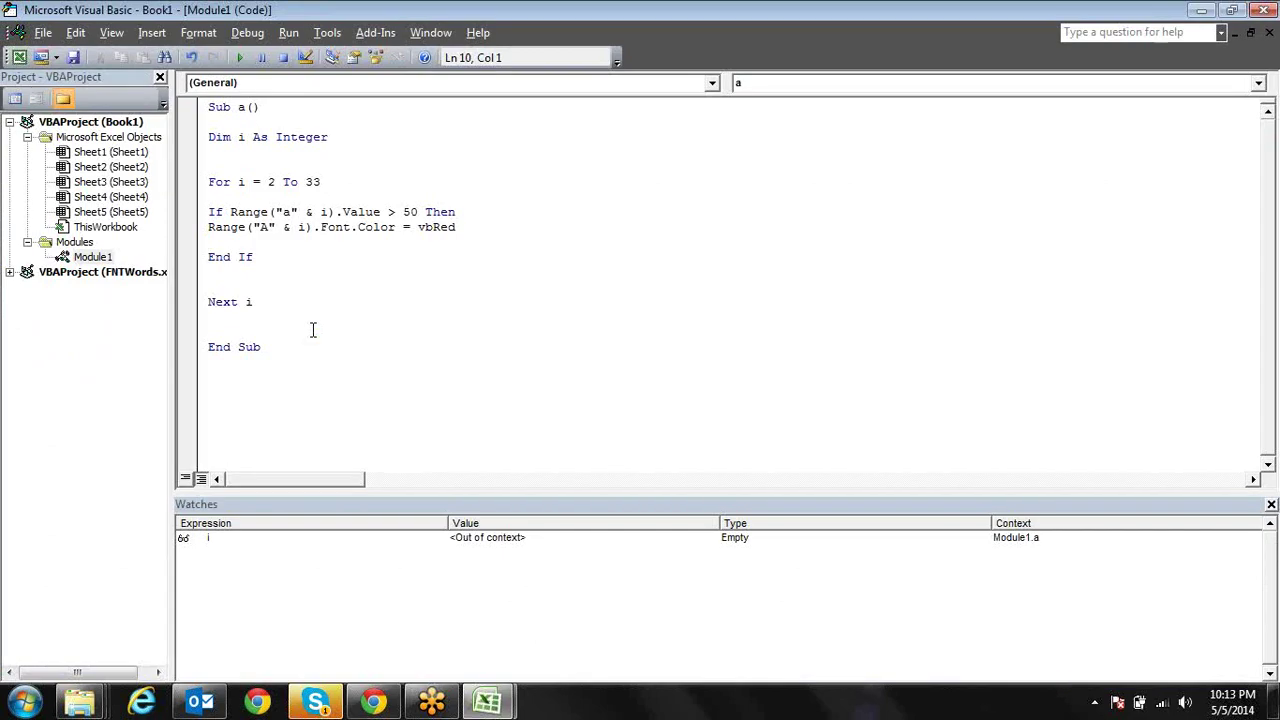
# Review the If condition, the Then keyword and the red-font statement, ending after vbRed
pyautogui.click(210, 197)
pyautogui.doubleClick(218, 212)
pyautogui.click(236, 212)
pyautogui.moveTo(231, 212); pyautogui.dragTo(420, 213)
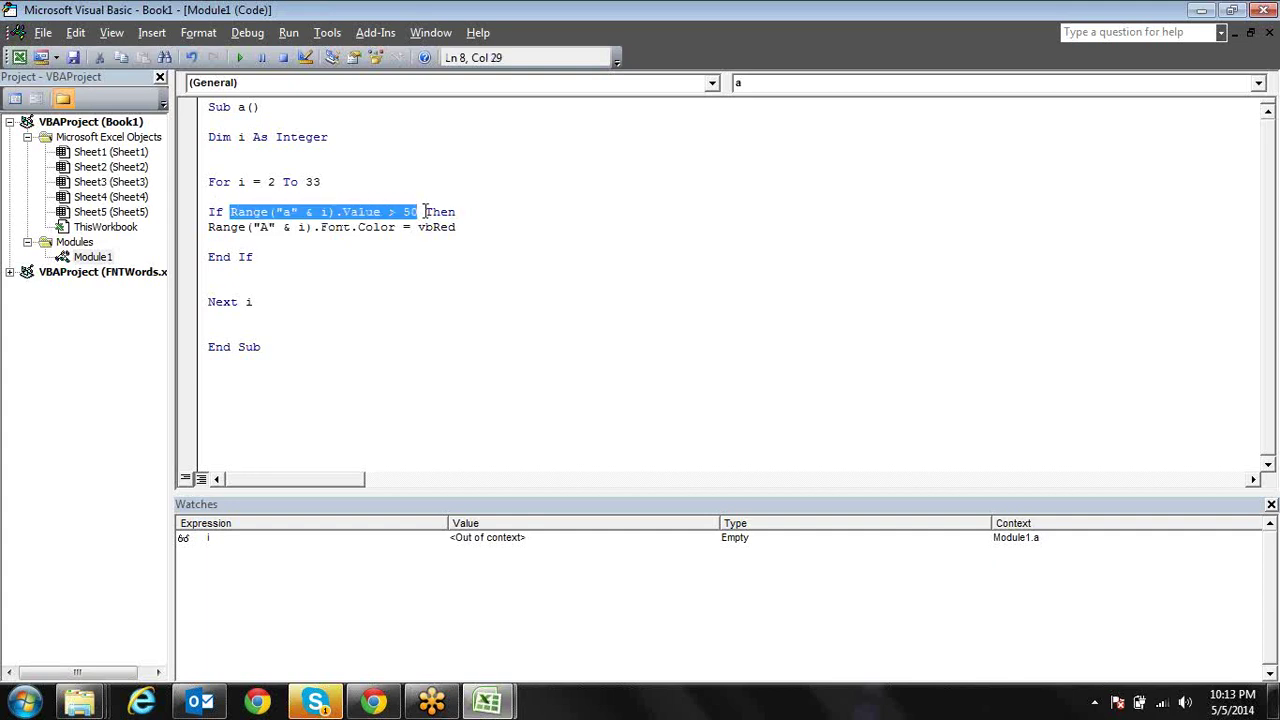
pyautogui.moveTo(425, 212); pyautogui.dragTo(457, 212)
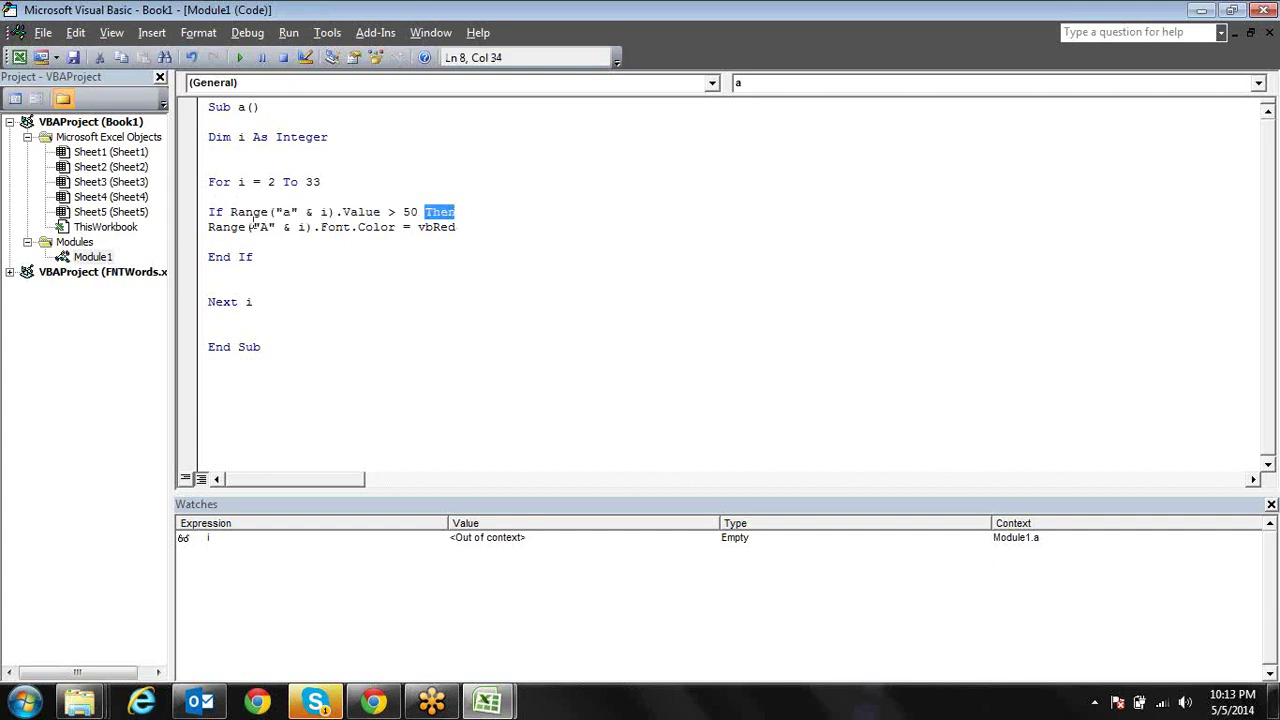
pyautogui.moveTo(208, 227); pyautogui.dragTo(460, 229)
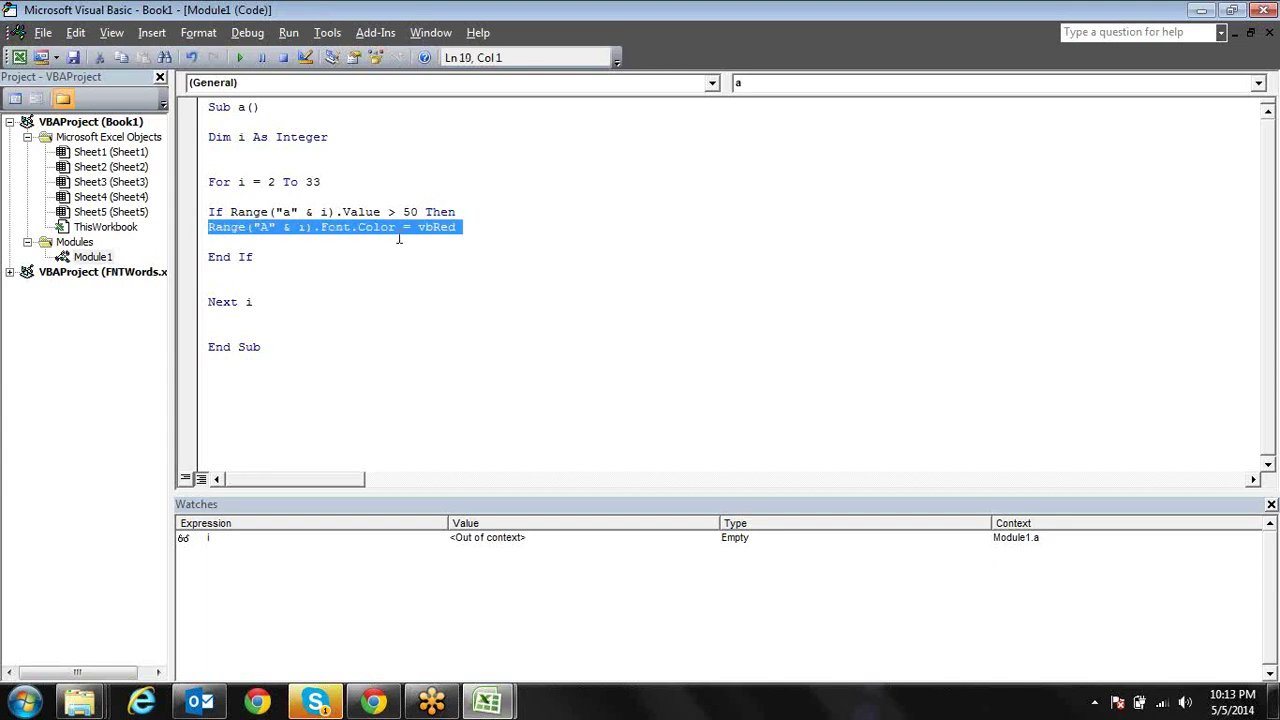
pyautogui.click(468, 229)
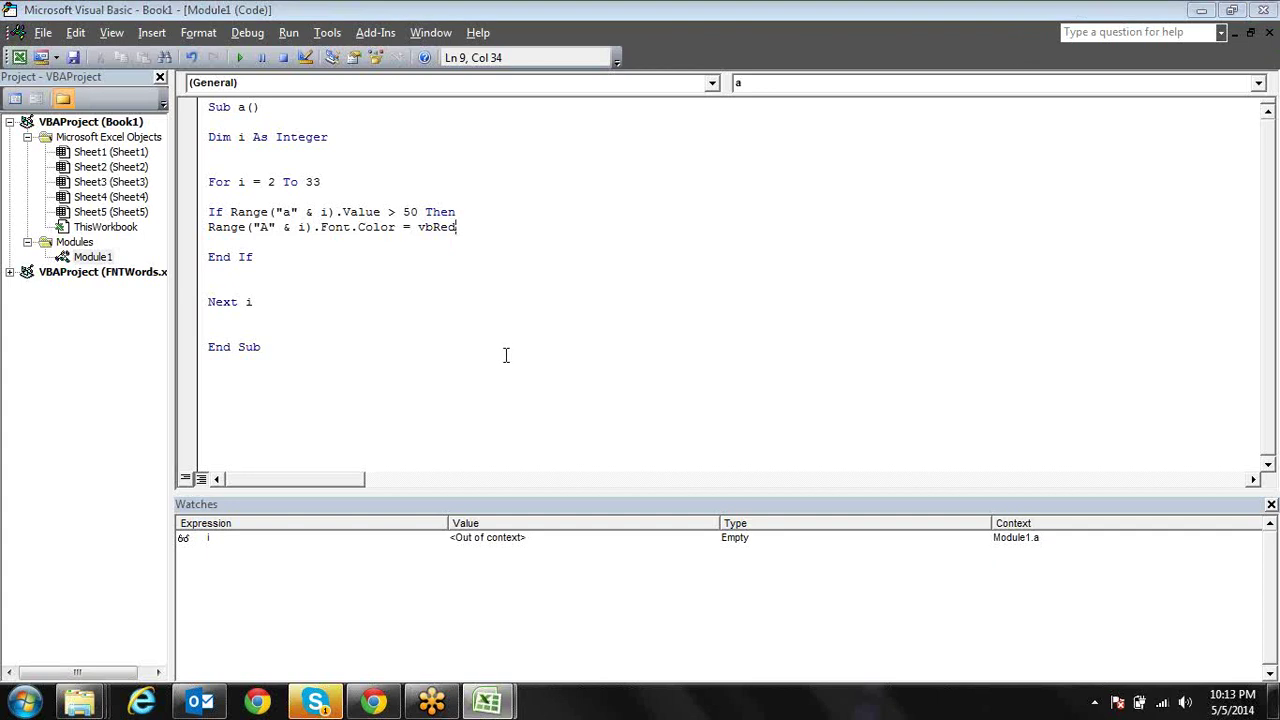
# Add an Else line and paste a copy of the red-font statement under it
pyautogui.press('Return')
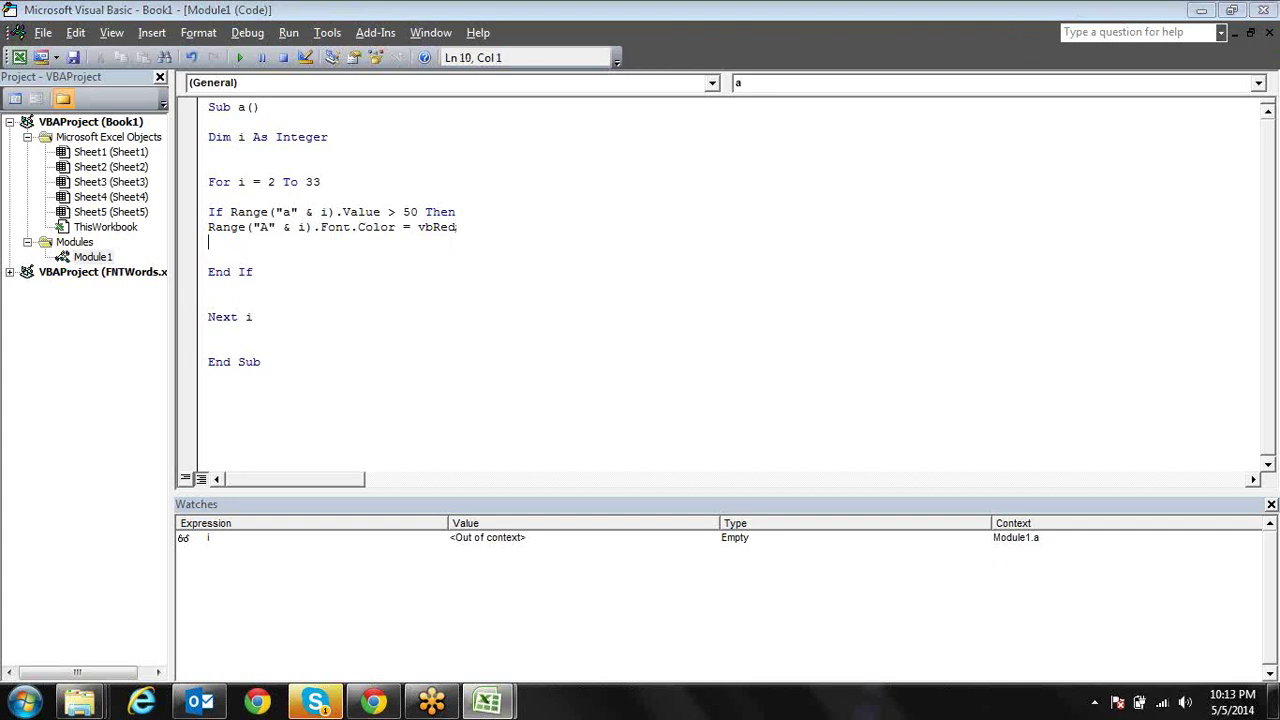
pyautogui.write('else')
pyautogui.click(208, 256)
pyautogui.press('Return')
pyautogui.press('Up')
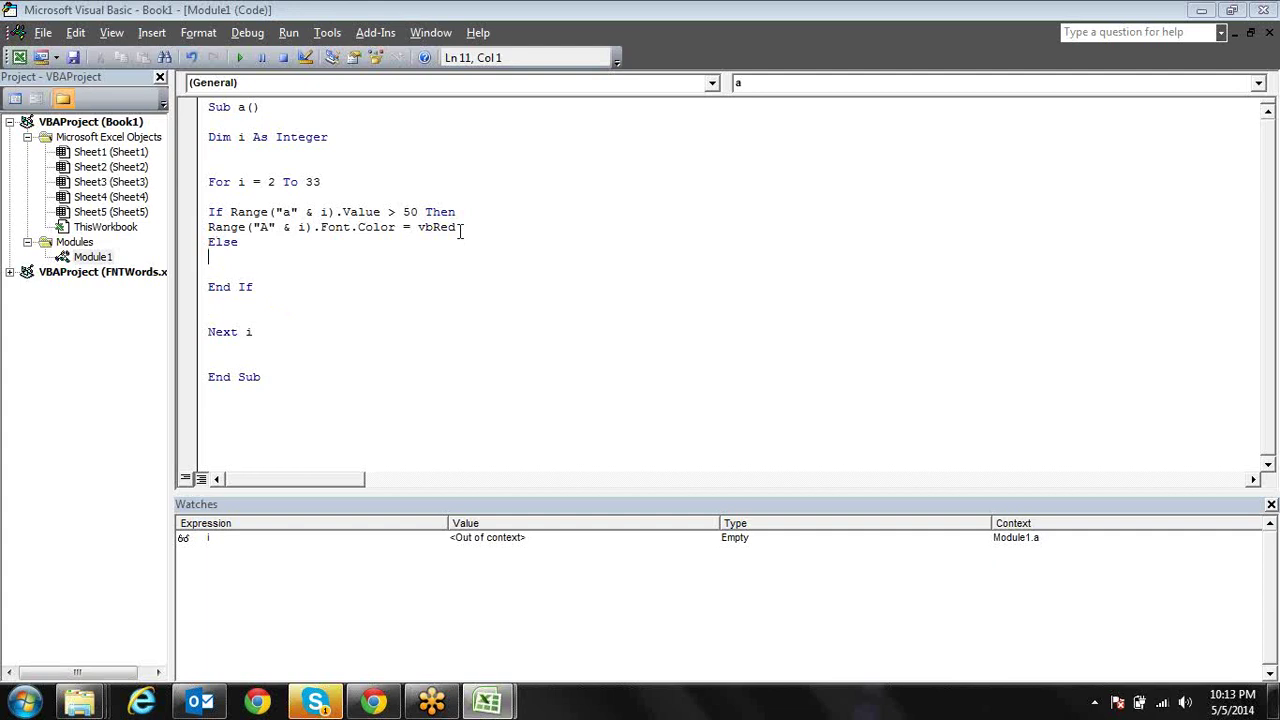
pyautogui.moveTo(460, 230); pyautogui.dragTo(208, 230)
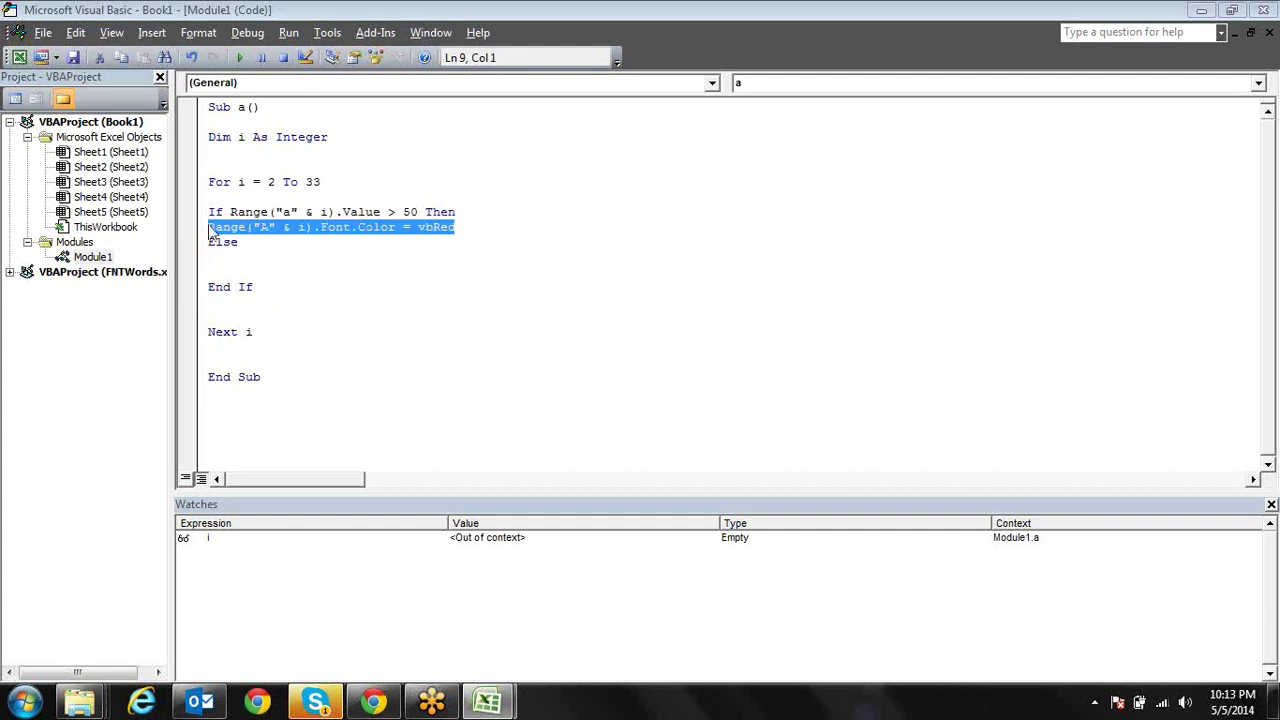
pyautogui.hotkey('ctrl', 'c')
pyautogui.press('Down')
pyautogui.press('Down')
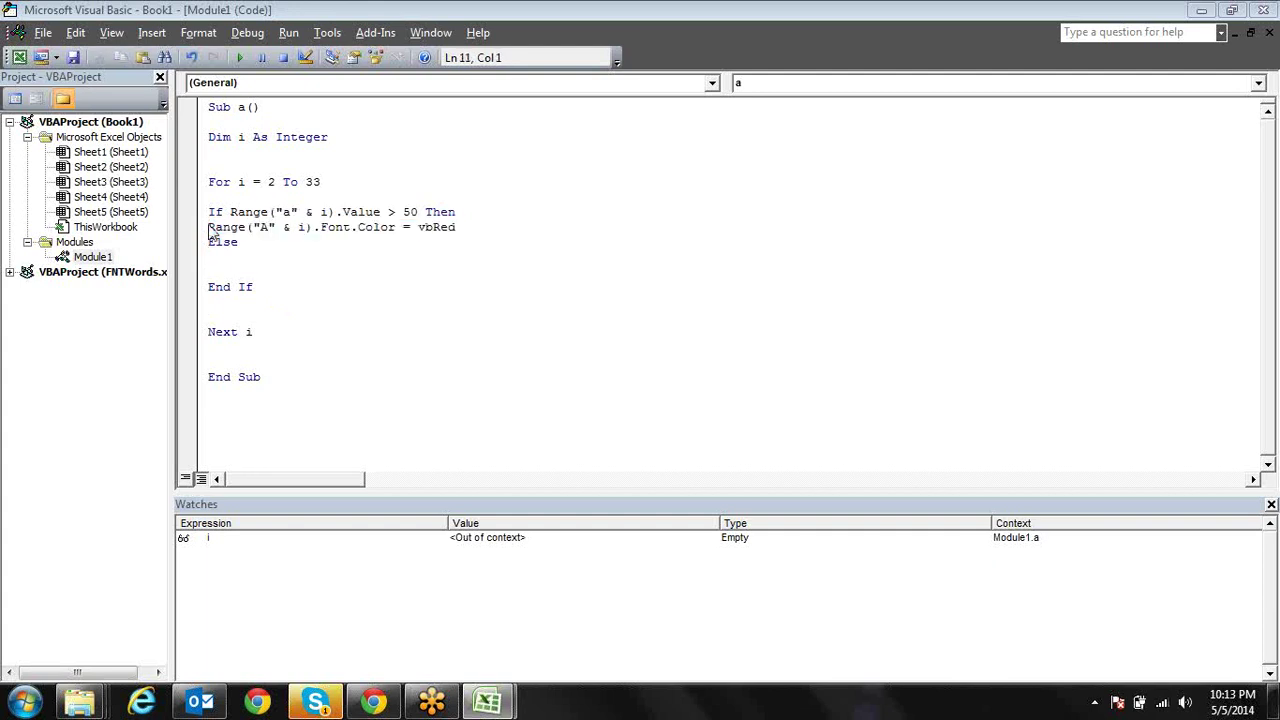
pyautogui.hotkey('ctrl', 'v')
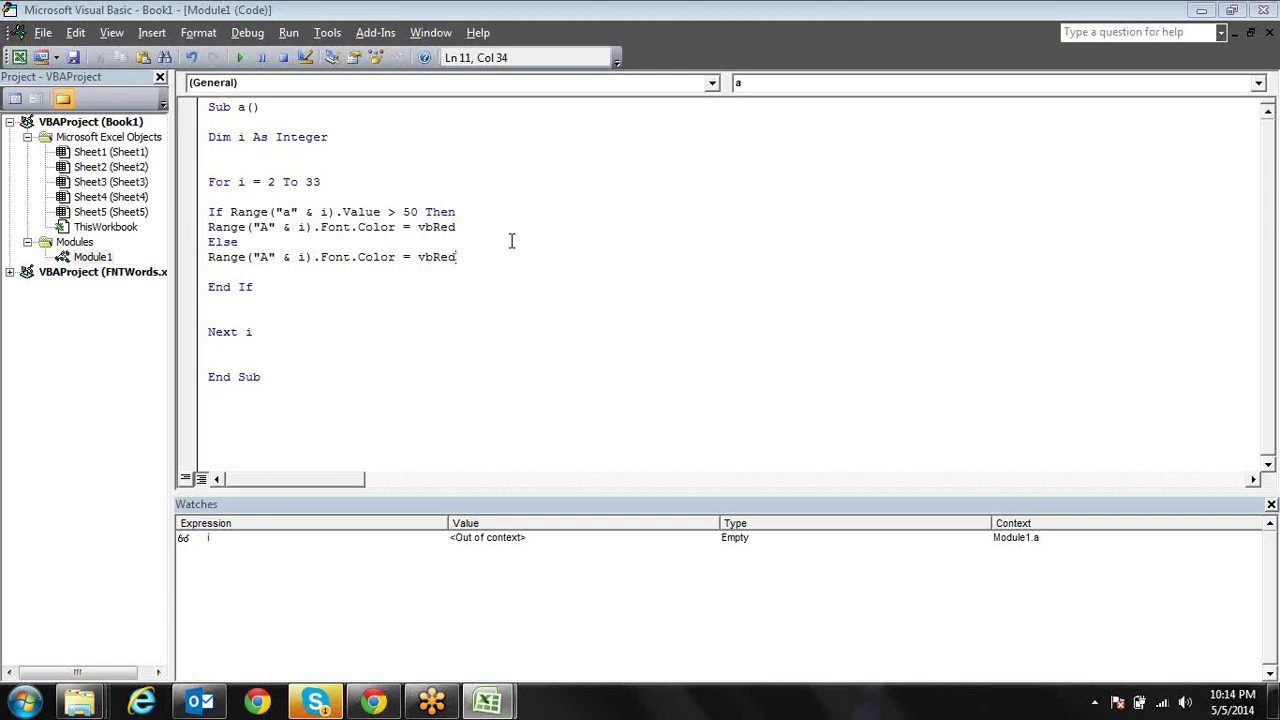
# Add blank lines after the If ... Then line and the first red-font statement, then review the block
pyautogui.click(413, 213)
pyautogui.click(357, 227)
pyautogui.doubleClick(227, 257)
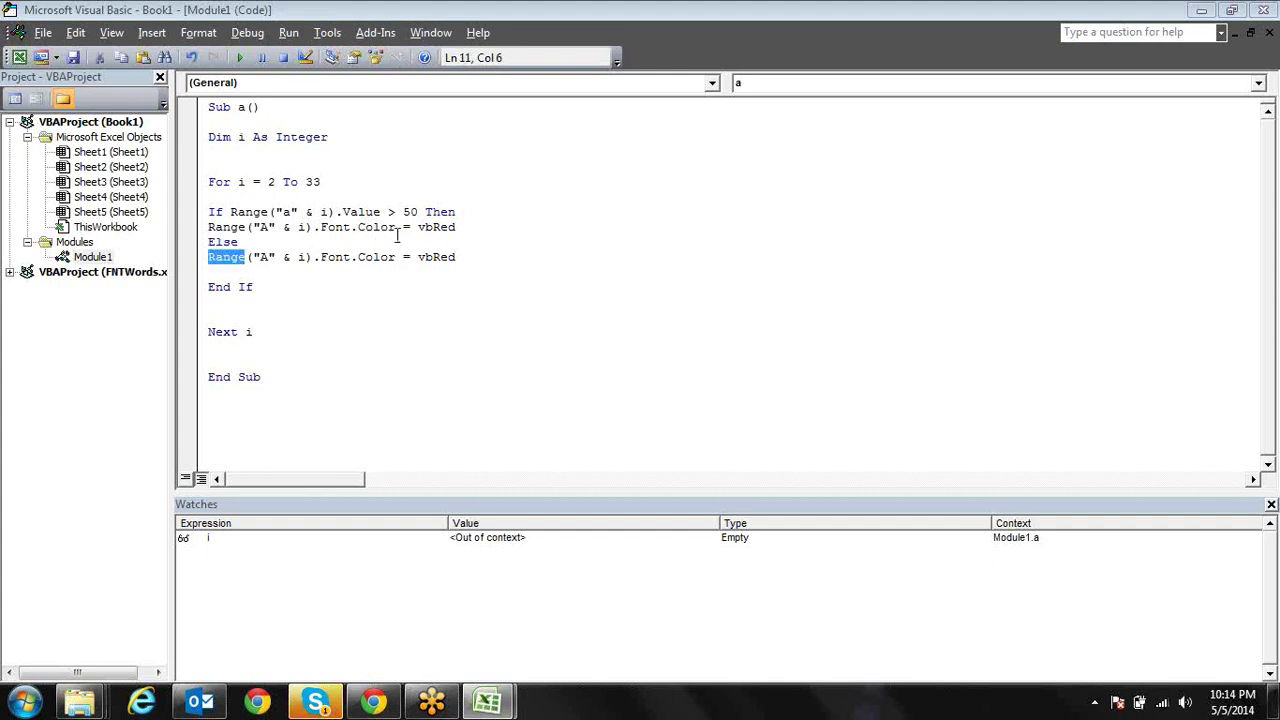
pyautogui.click(481, 228)
pyautogui.press('Return')
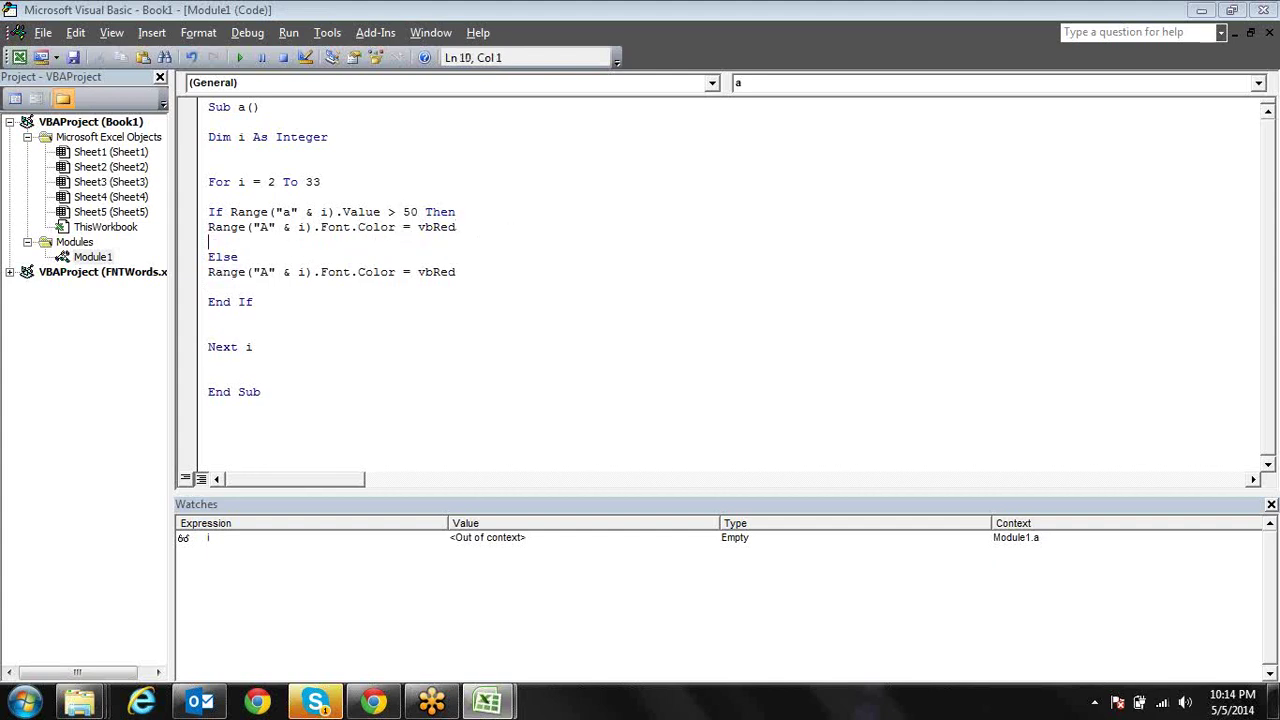
pyautogui.click(483, 210)
pyautogui.press('Return')
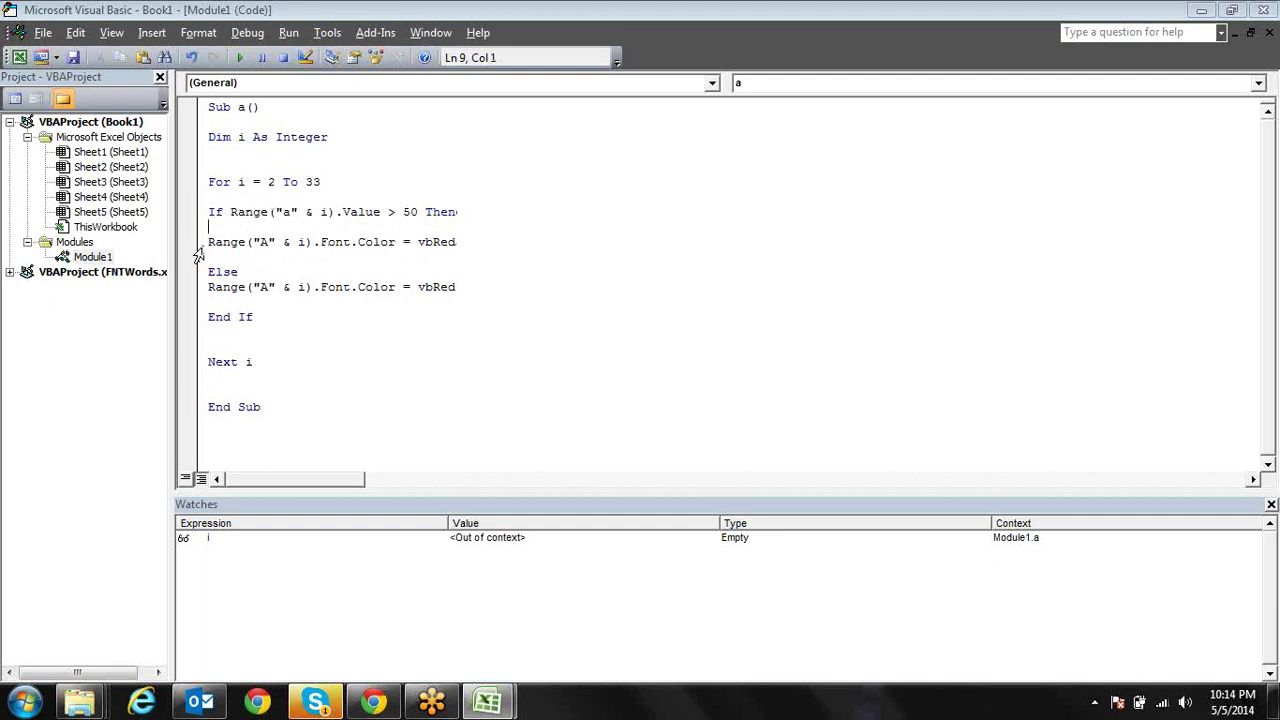
pyautogui.moveTo(207, 242)
pyautogui.mouseDown()
pyautogui.moveTo(342, 257)
pyautogui.moveTo(459, 247)
pyautogui.mouseUp()
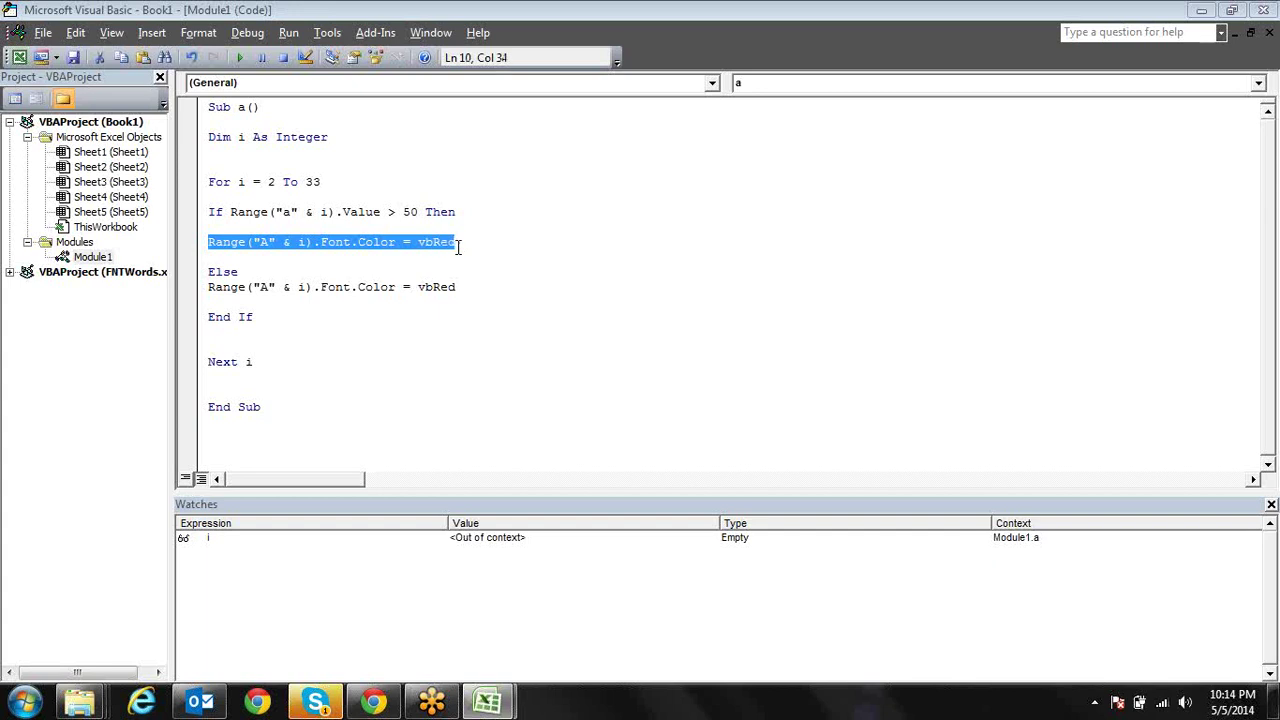
pyautogui.click(255, 273)
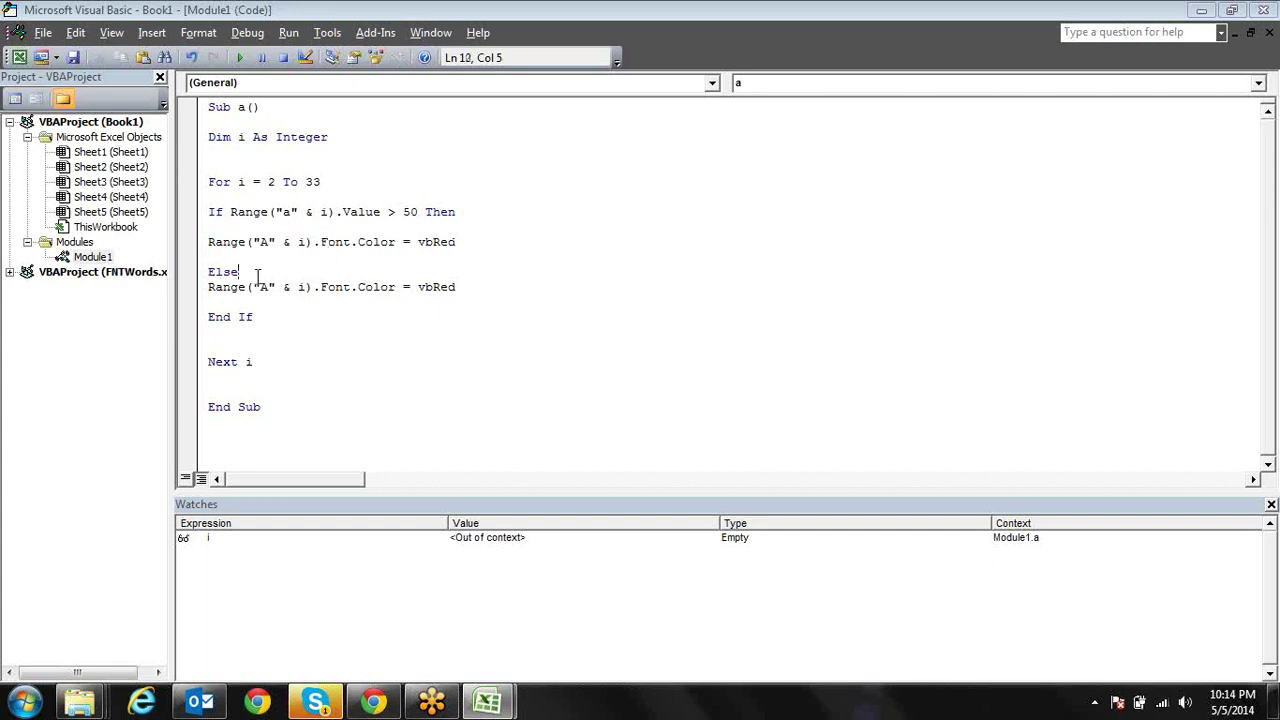
pyautogui.moveTo(253, 273)
pyautogui.mouseDown()
pyautogui.moveTo(208, 272)
pyautogui.moveTo(447, 287)
pyautogui.mouseUp()
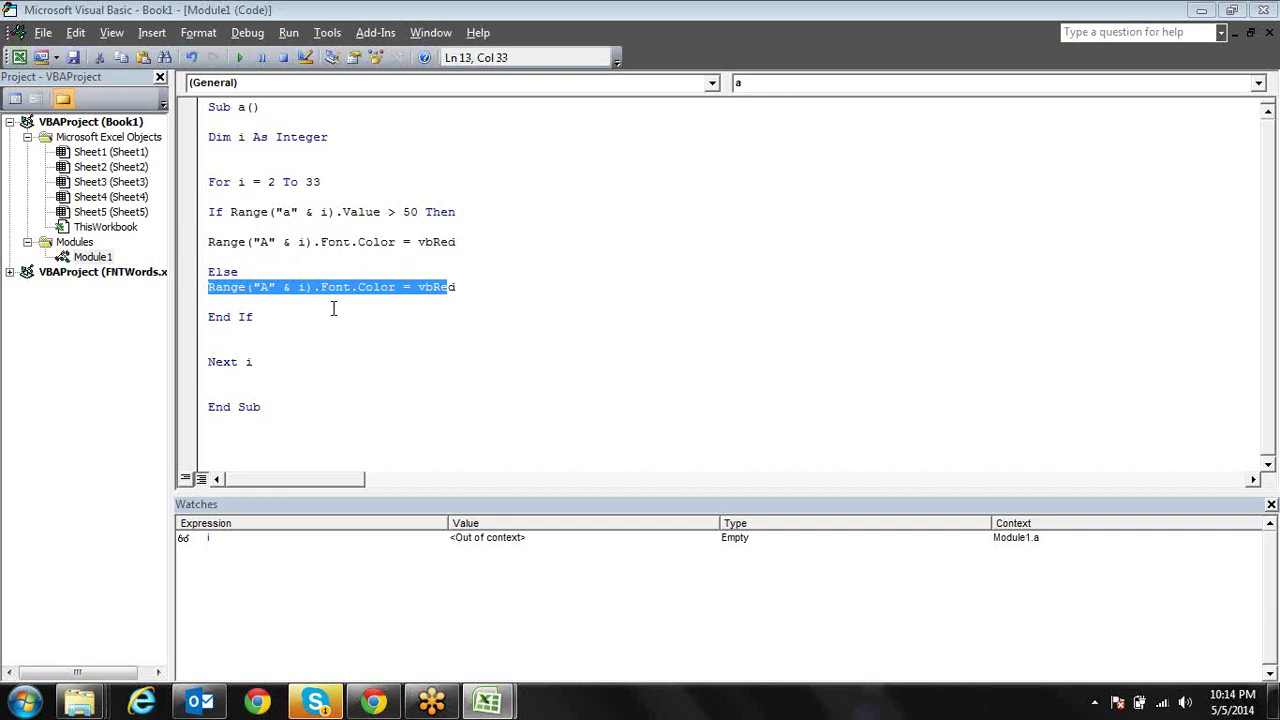
pyautogui.moveTo(263, 320); pyautogui.dragTo(197, 224)
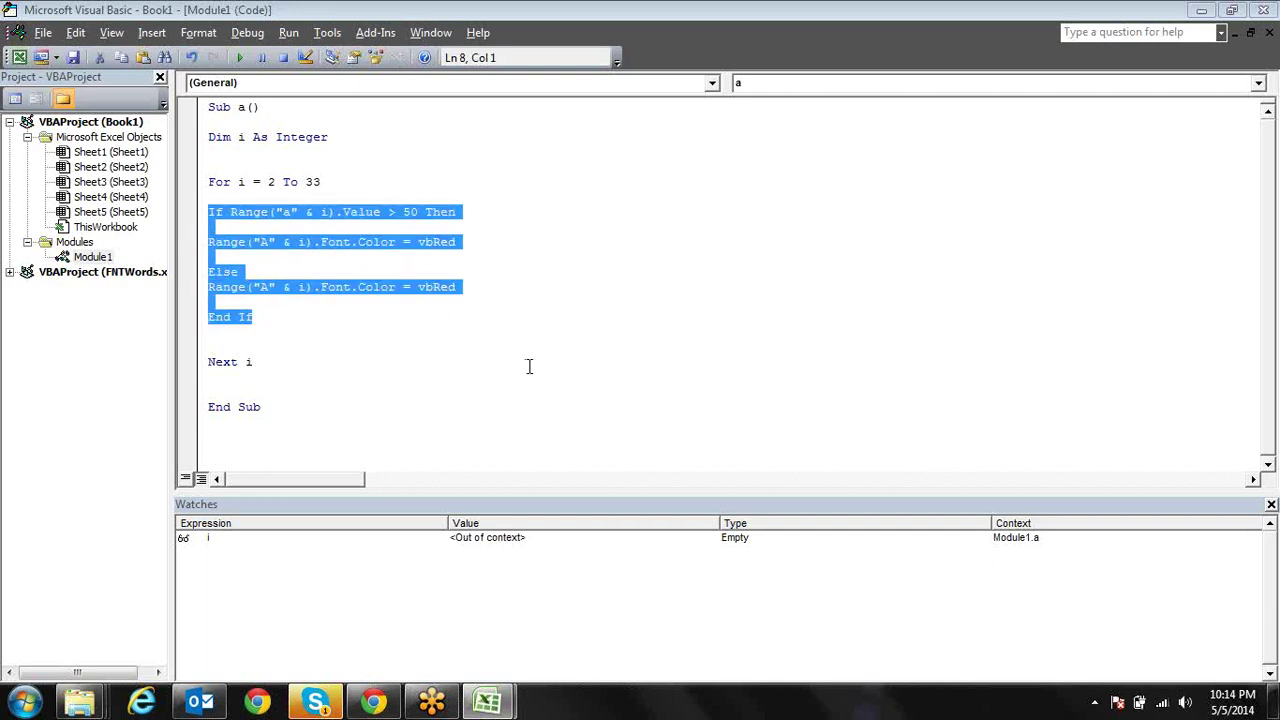
pyautogui.click(407, 346)
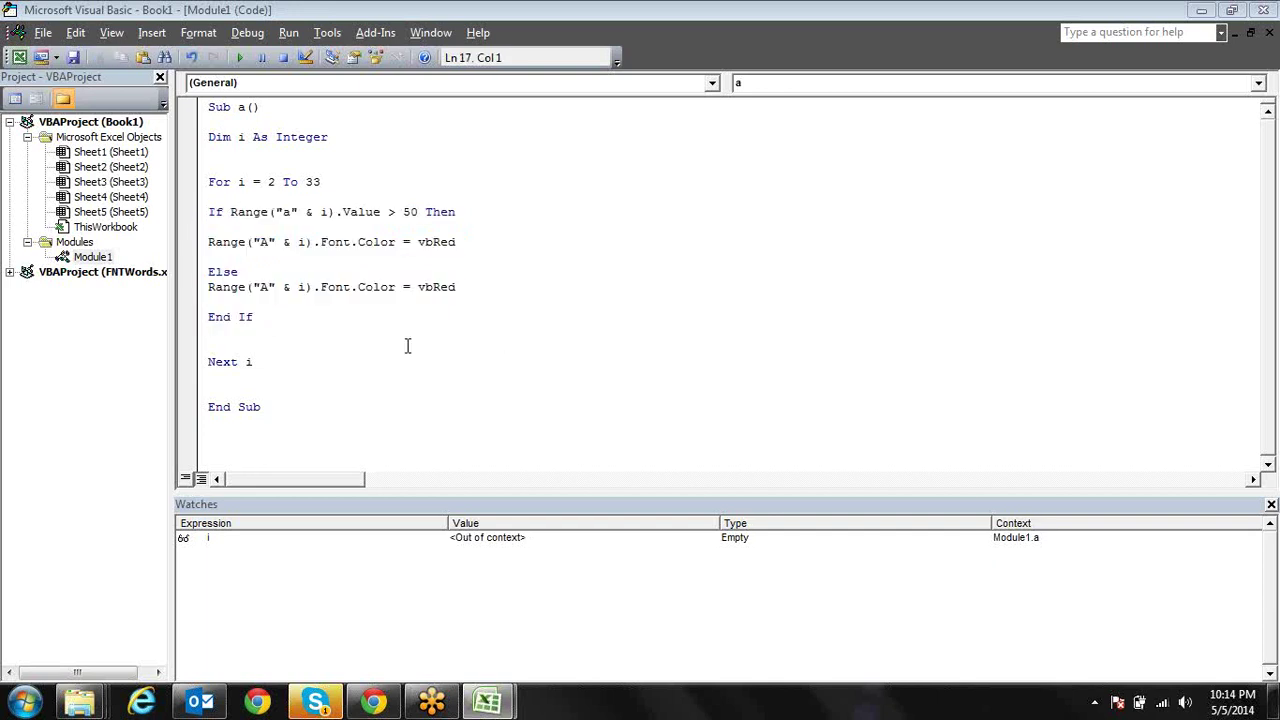
# Change the Else branch's colour from vbRed to vbGreen
pyautogui.click(463, 288)
pyautogui.press('BackSpace')
pyautogui.press('BackSpace')
pyautogui.press('BackSpace')
pyautogui.write('green')
pyautogui.press('Down')
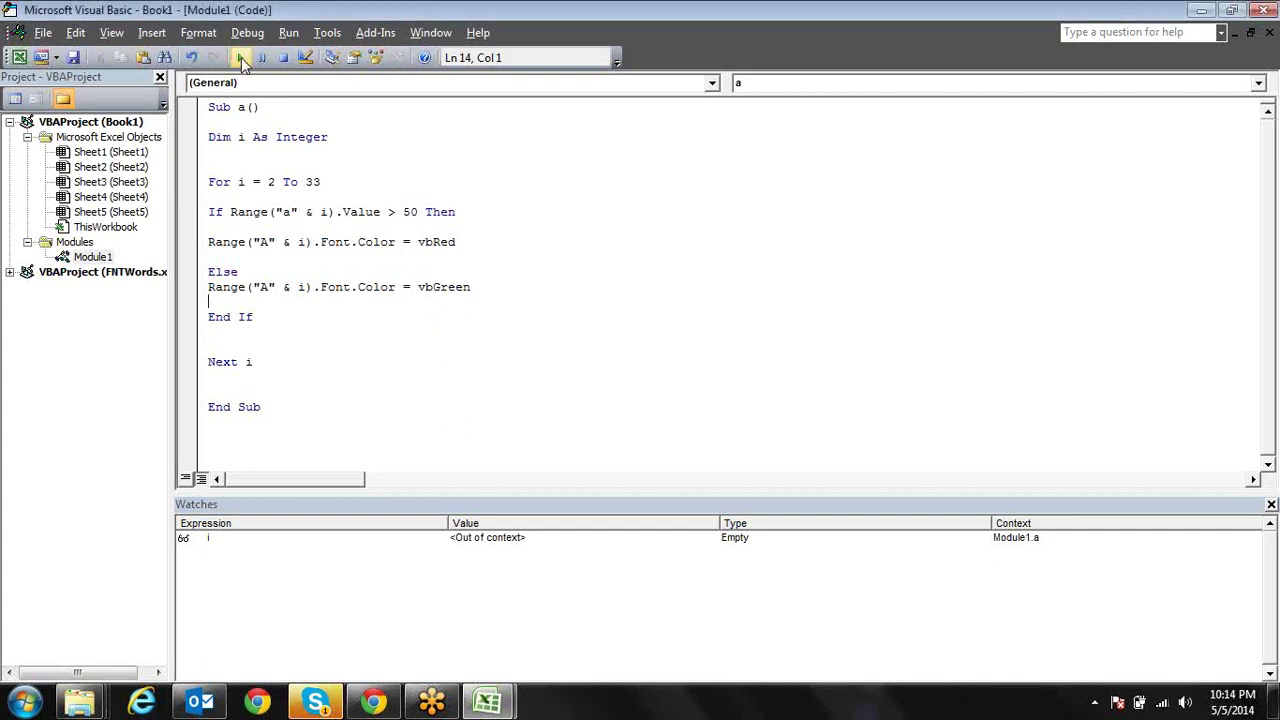
pyautogui.hotkey('alt', 'Tab')
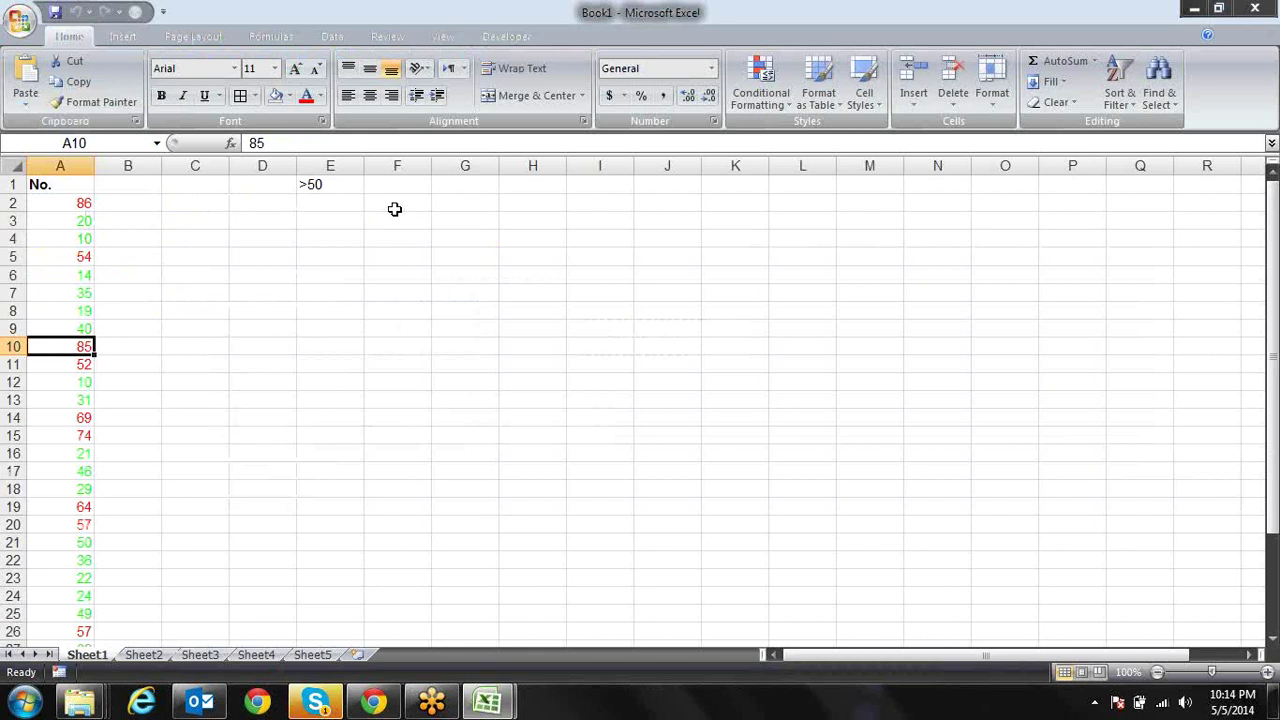
pyautogui.press('Up')
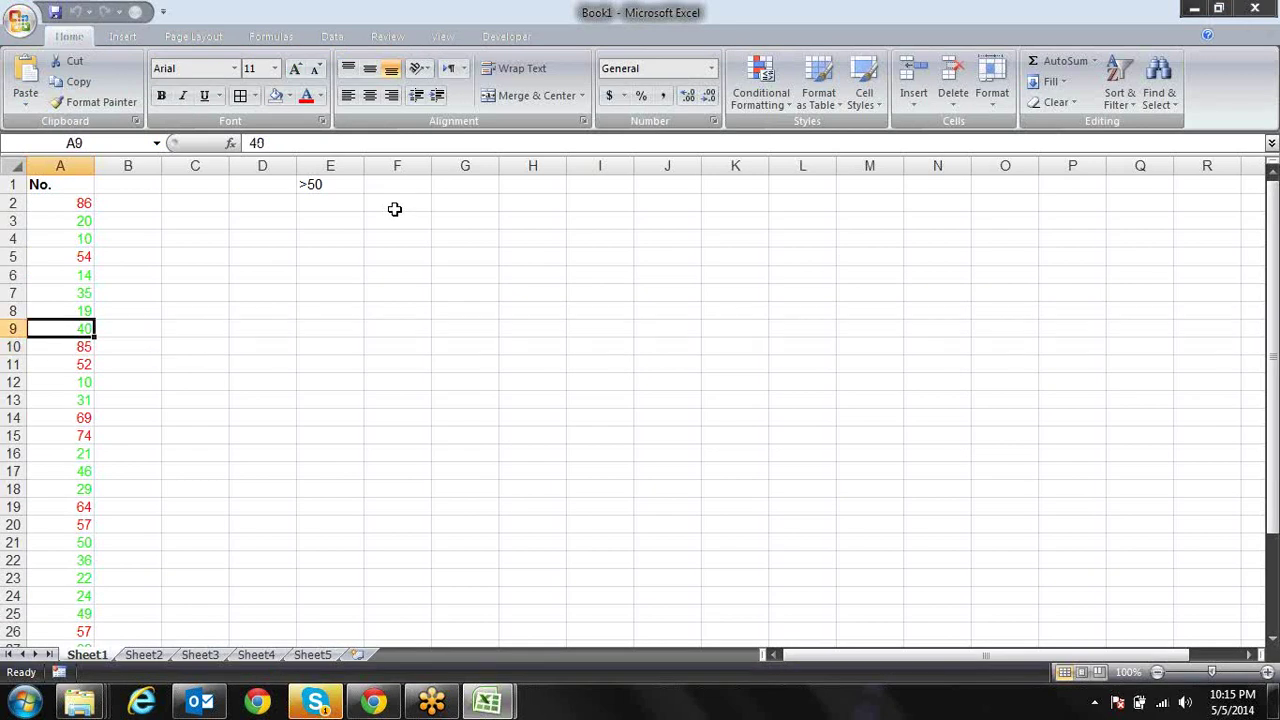
pyautogui.press('Up')
pyautogui.press('Up')
pyautogui.press('Up')
pyautogui.press('Up')
pyautogui.press('Up')
pyautogui.press('Up')
pyautogui.press('Up')
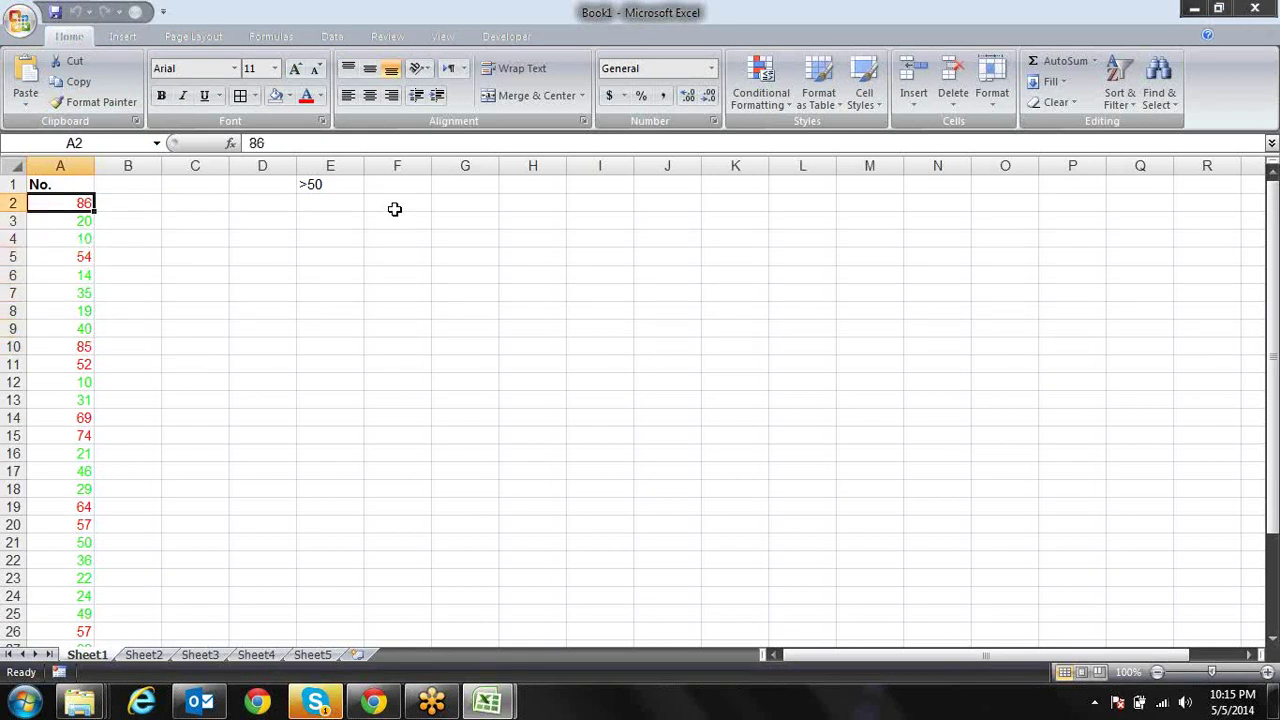
pyautogui.press('Down')
pyautogui.press('Down')
pyautogui.press('Down')
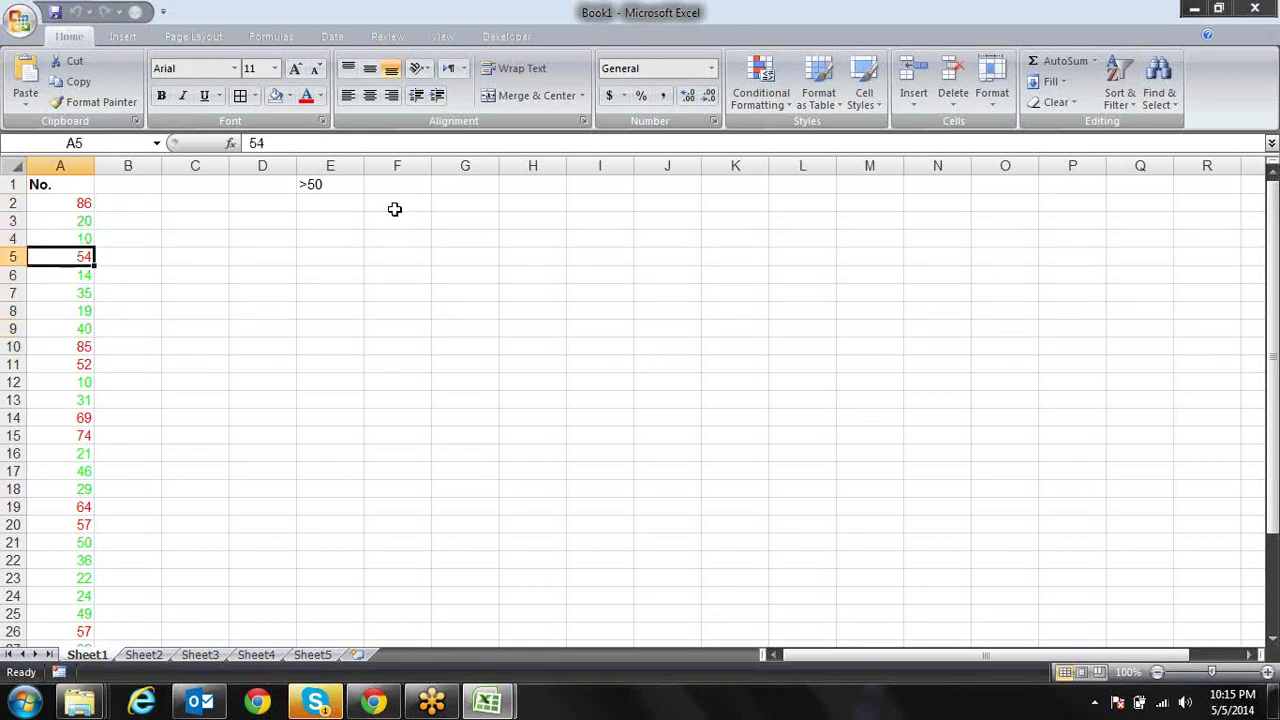
pyautogui.press('Down')
pyautogui.press('Down')
pyautogui.hotkey('alt', 'F11')
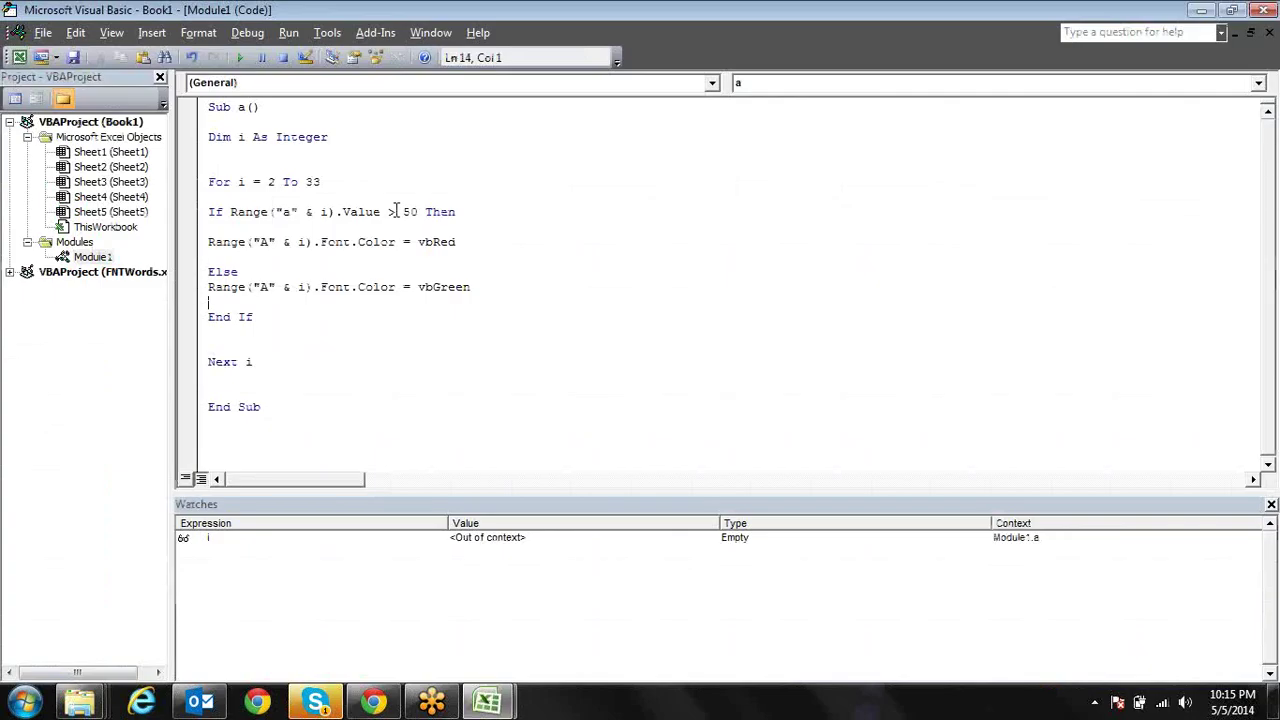
pyautogui.click(327, 182)
pyautogui.hotkey('alt', 'F11')
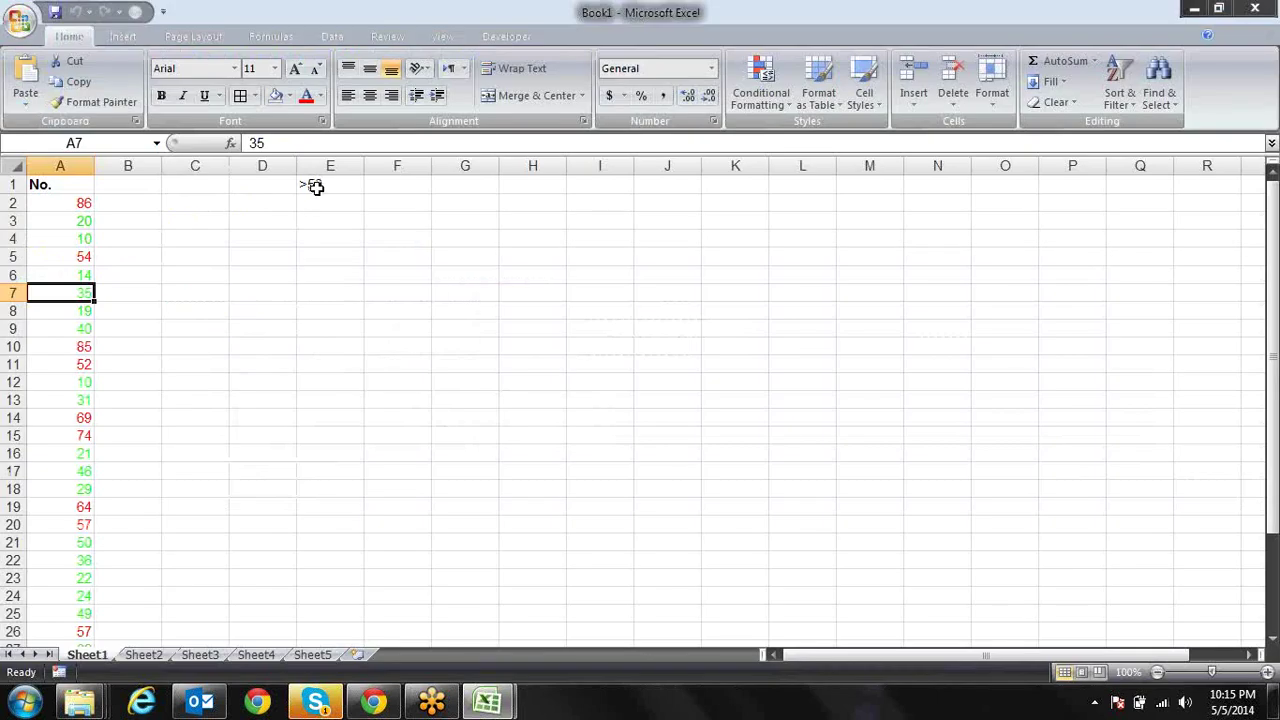
pyautogui.click(320, 184)
pyautogui.click(343, 202)
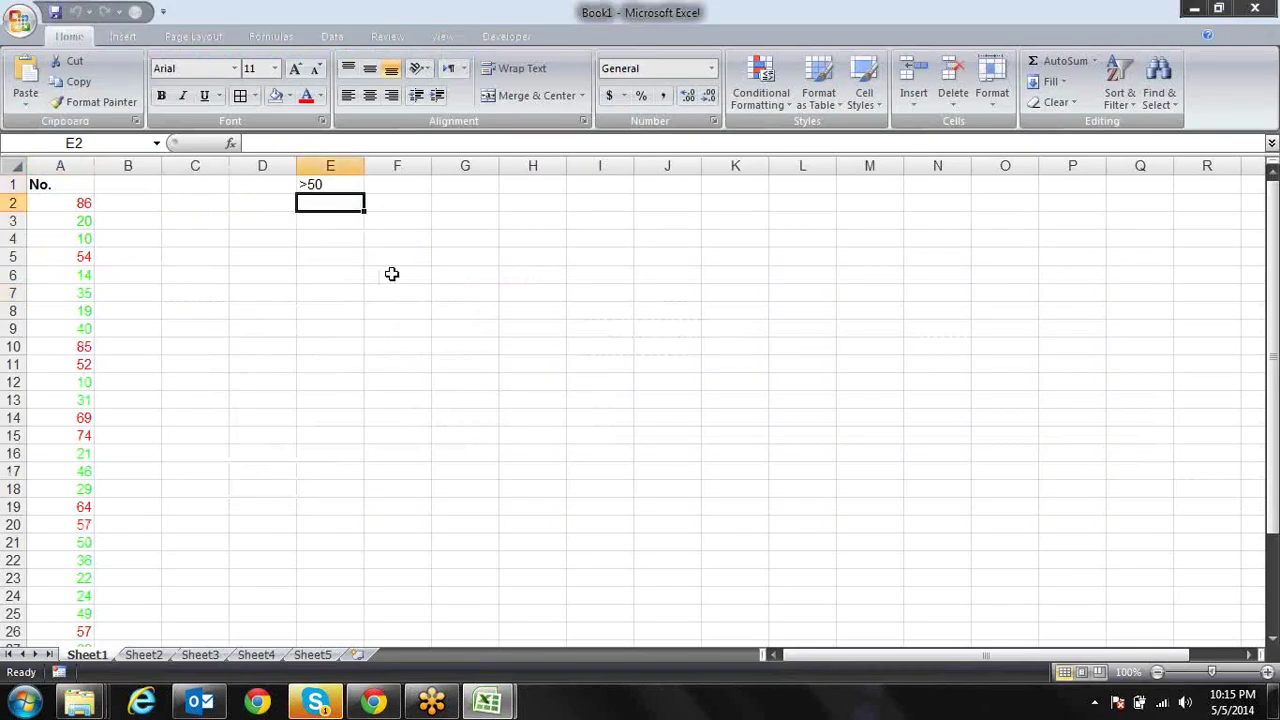
pyautogui.press('Down')
pyautogui.press('Down')
pyautogui.press('Down')
pyautogui.press('Down')
pyautogui.press('Up')
pyautogui.press('Up')
pyautogui.press('Up')
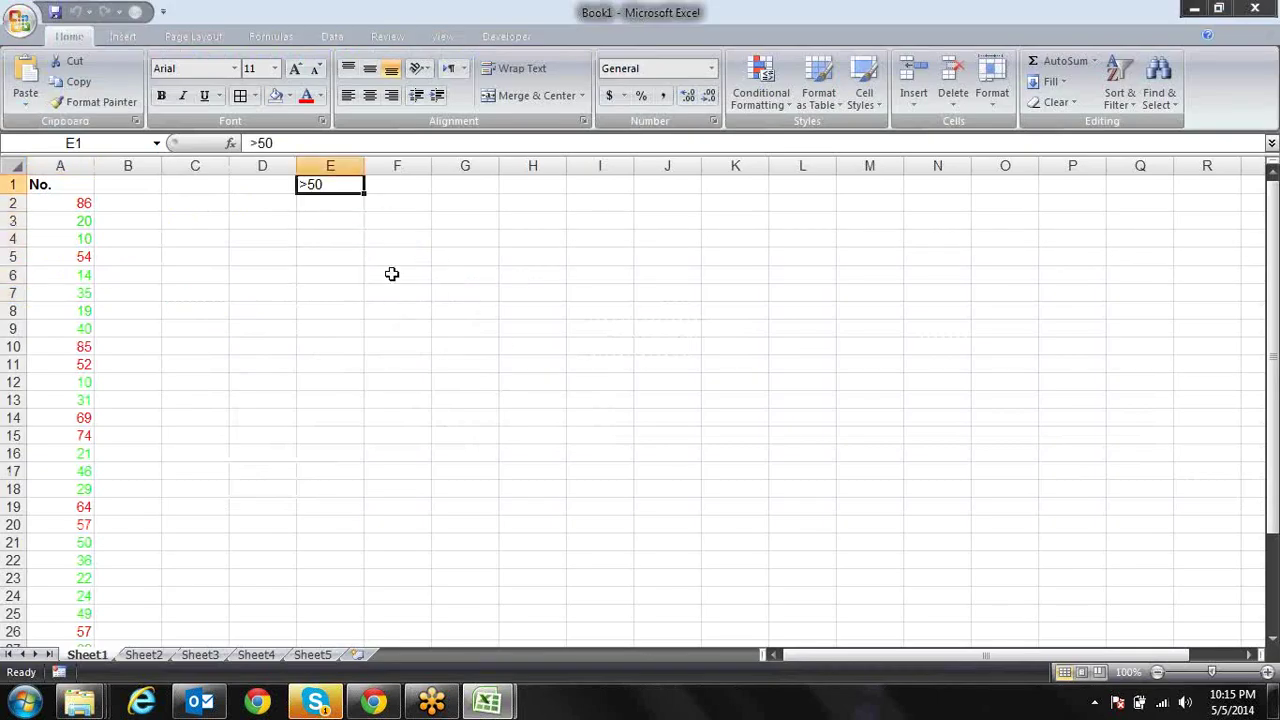
pyautogui.press('Down')
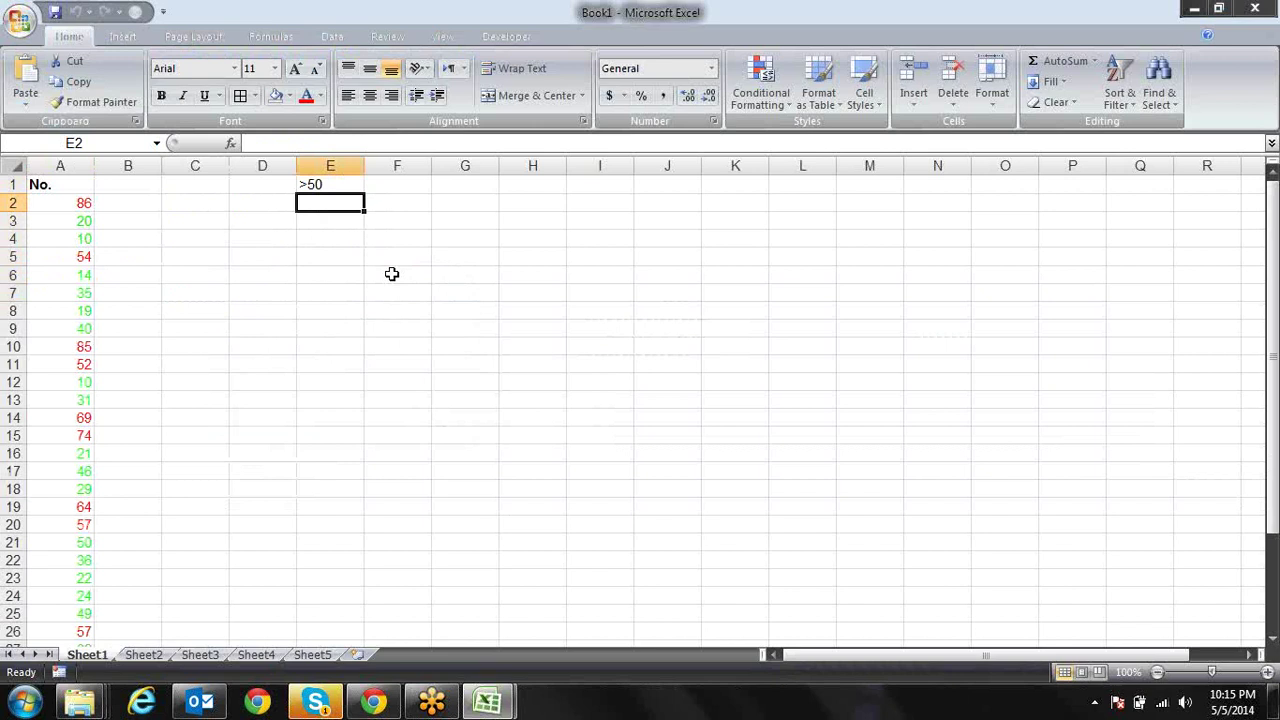
pyautogui.hotkey('alt', 'F11')
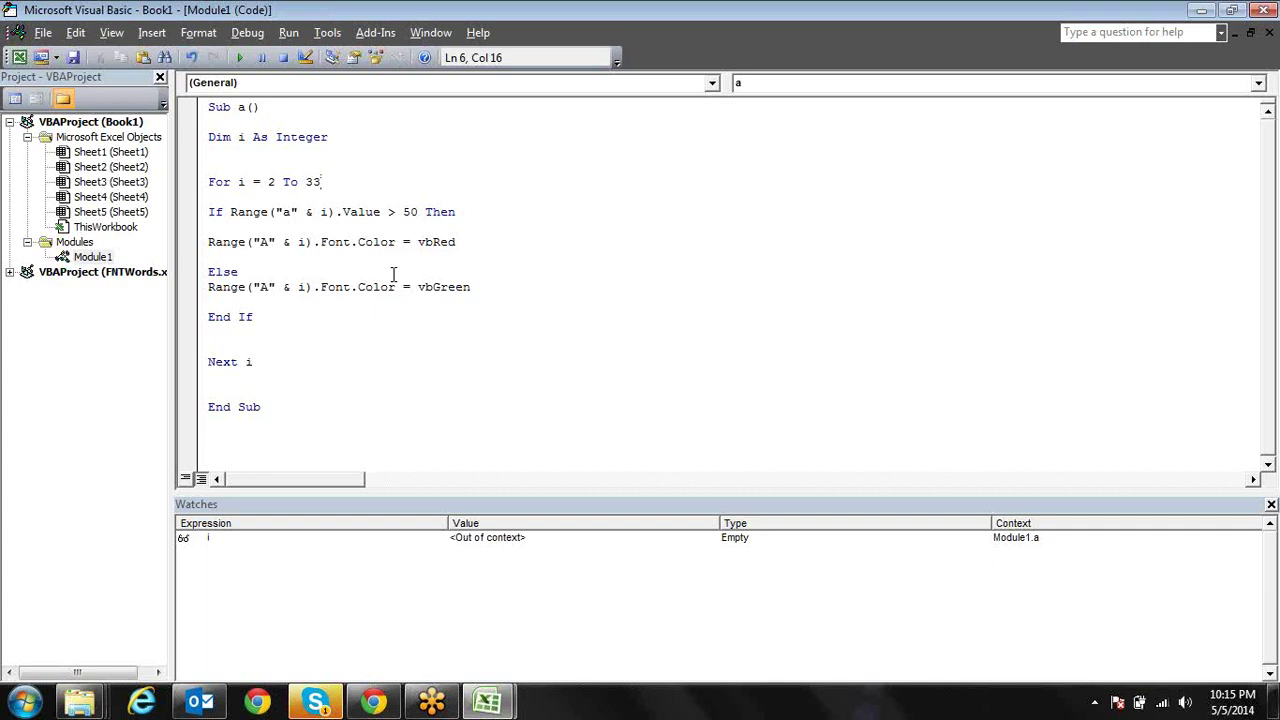
# Open blank lines below the vbRed line for the new statement
pyautogui.click(478, 243)
pyautogui.press('Return')
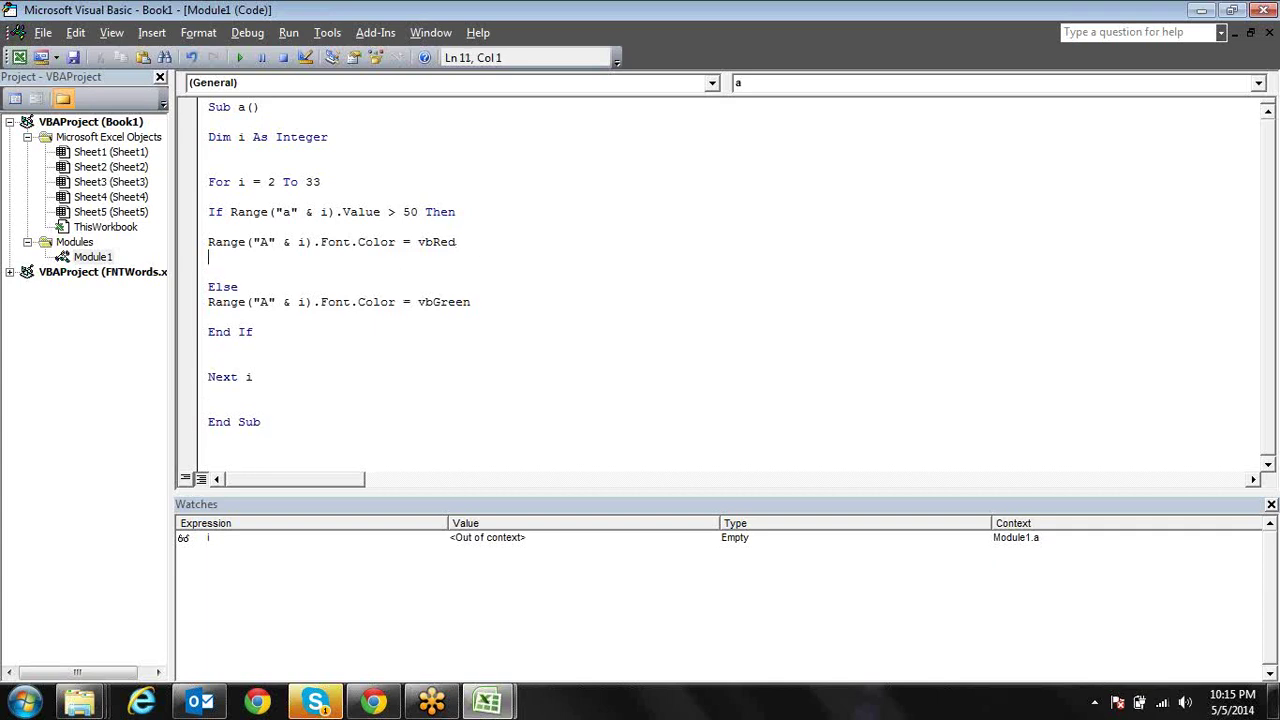
pyautogui.press('Return')
pyautogui.press('Return')
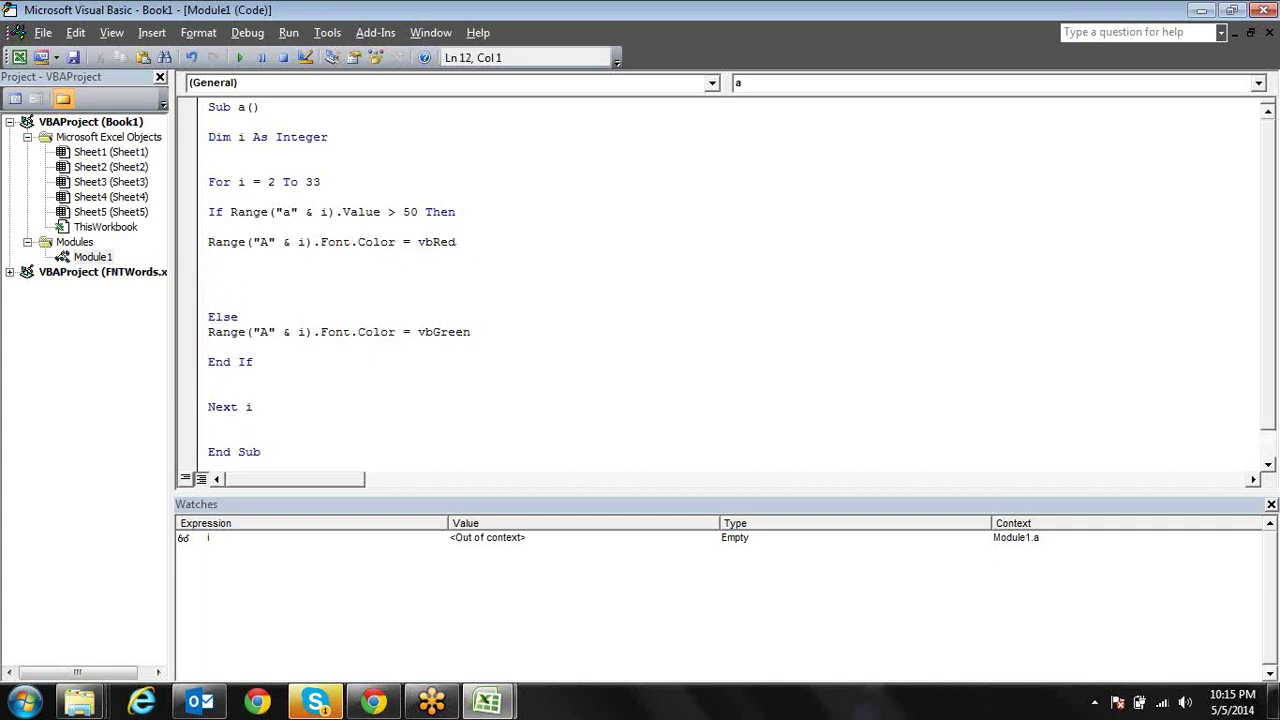
pyautogui.hotkey('alt', 'F11')
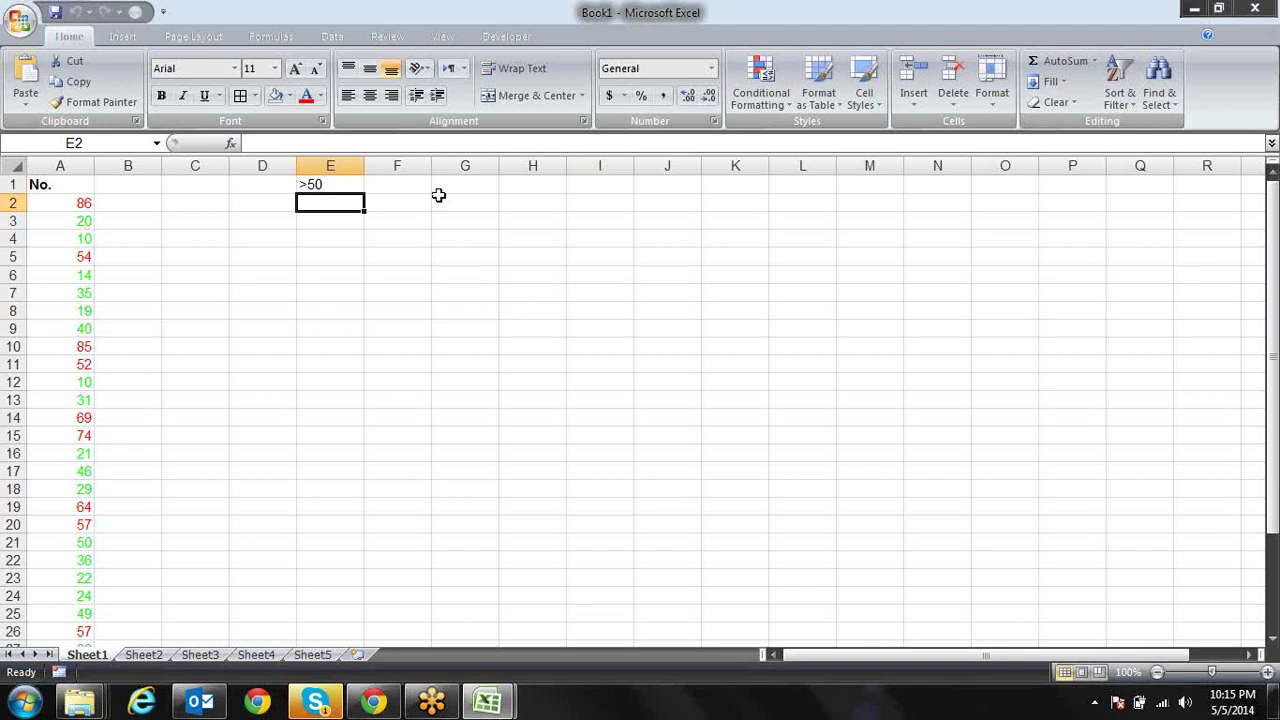
pyautogui.hotkey('alt', 'F11')
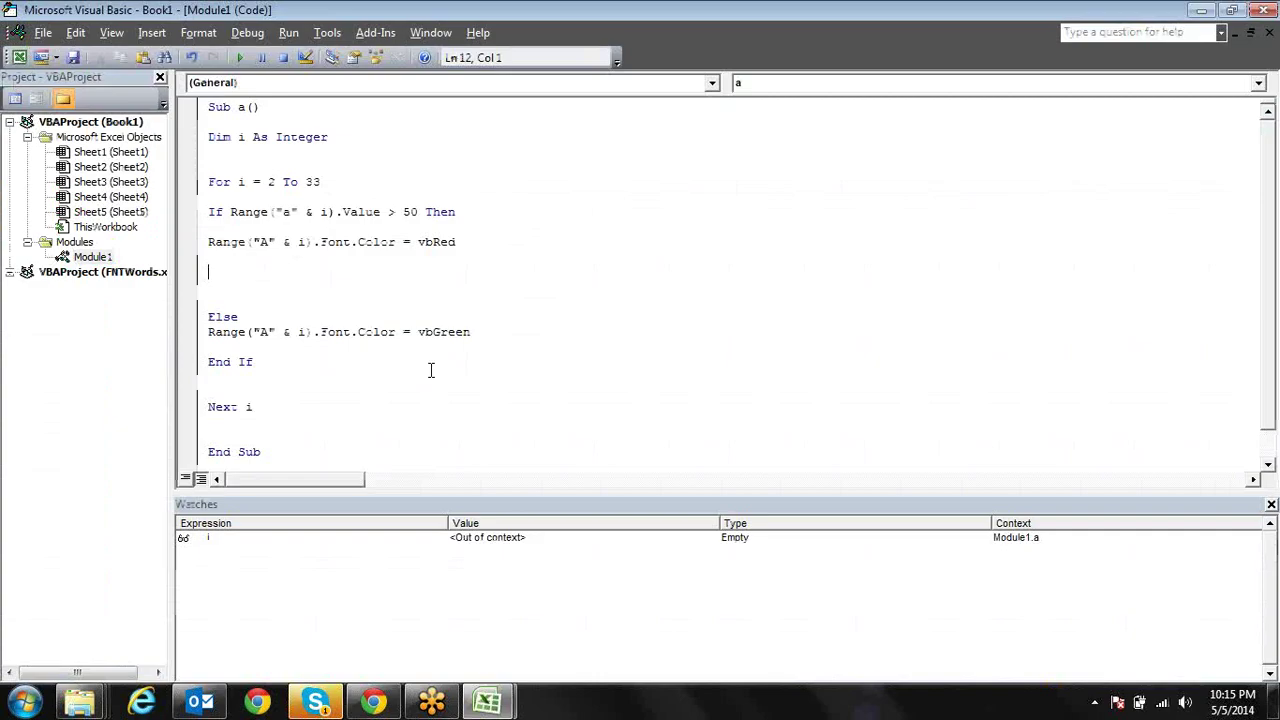
pyautogui.press('Up')
# Start the new line with Range("E65000").End(xlUp).Offset
pyautogui.write('range')
pyautogui.write('("E')
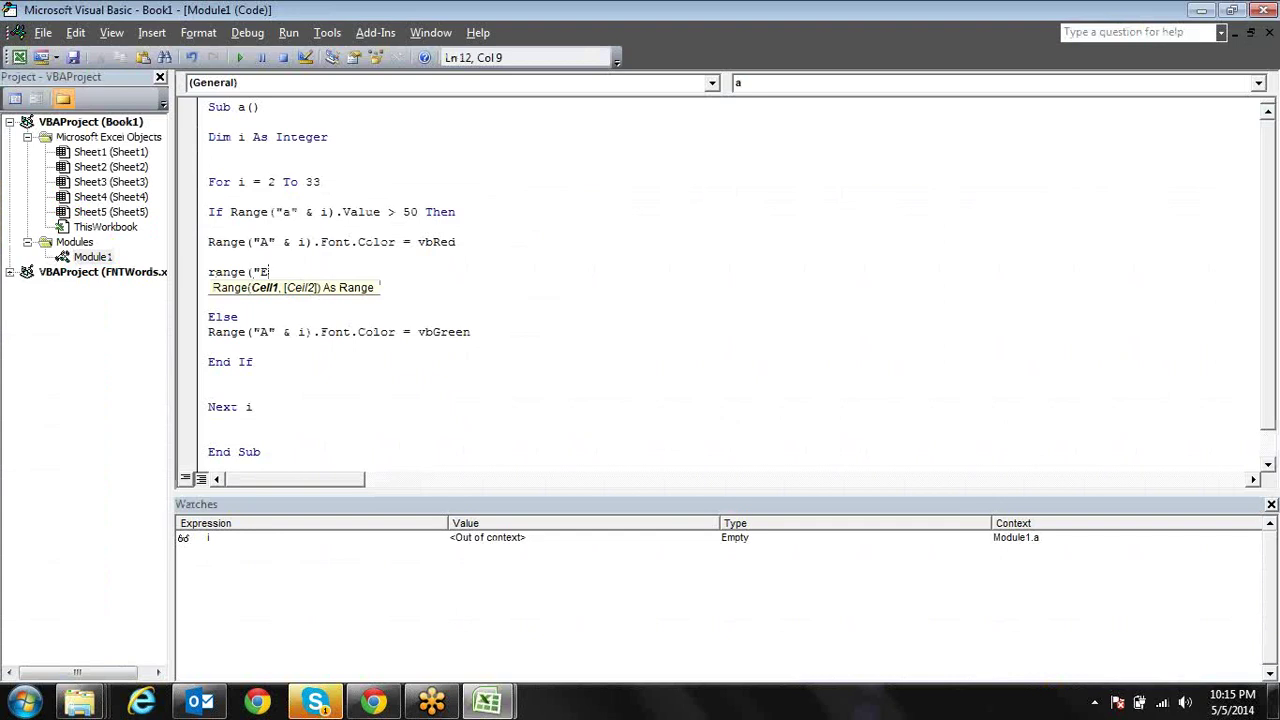
pyautogui.write('65000')
pyautogui.write('")')
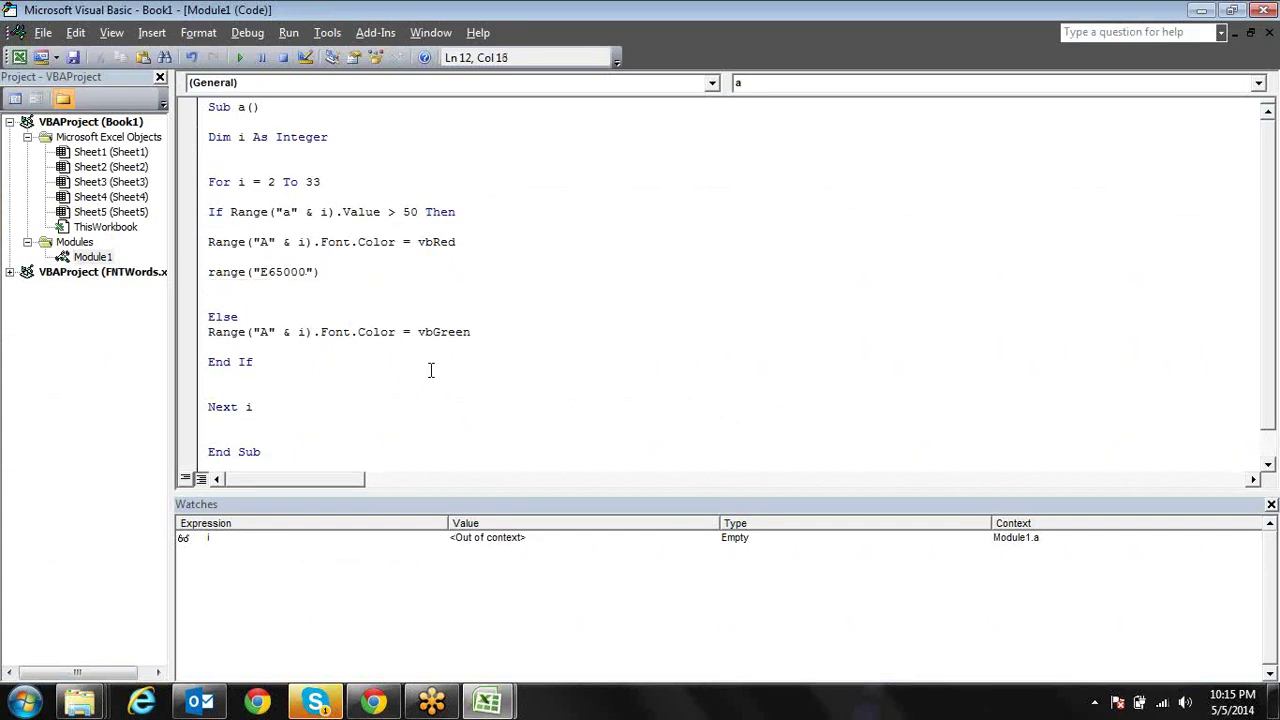
pyautogui.write('.e')
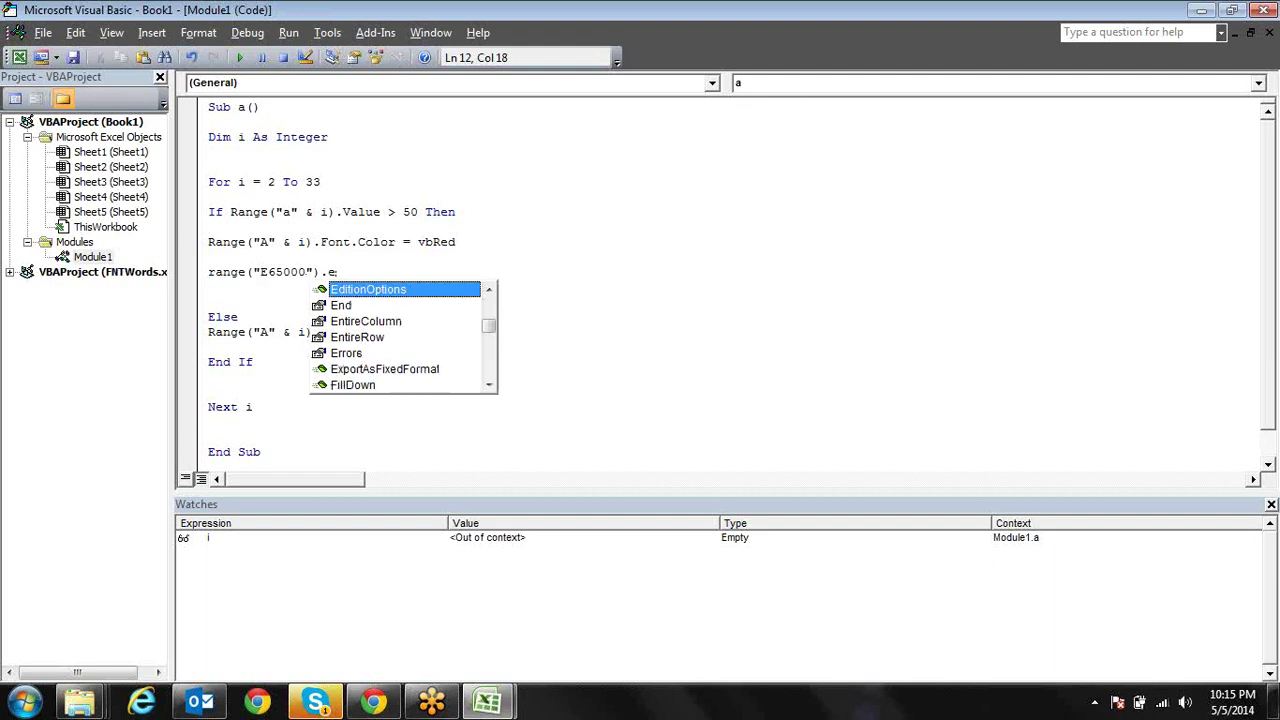
pyautogui.write('n')
pyautogui.press('Tab')
pyautogui.write('.')
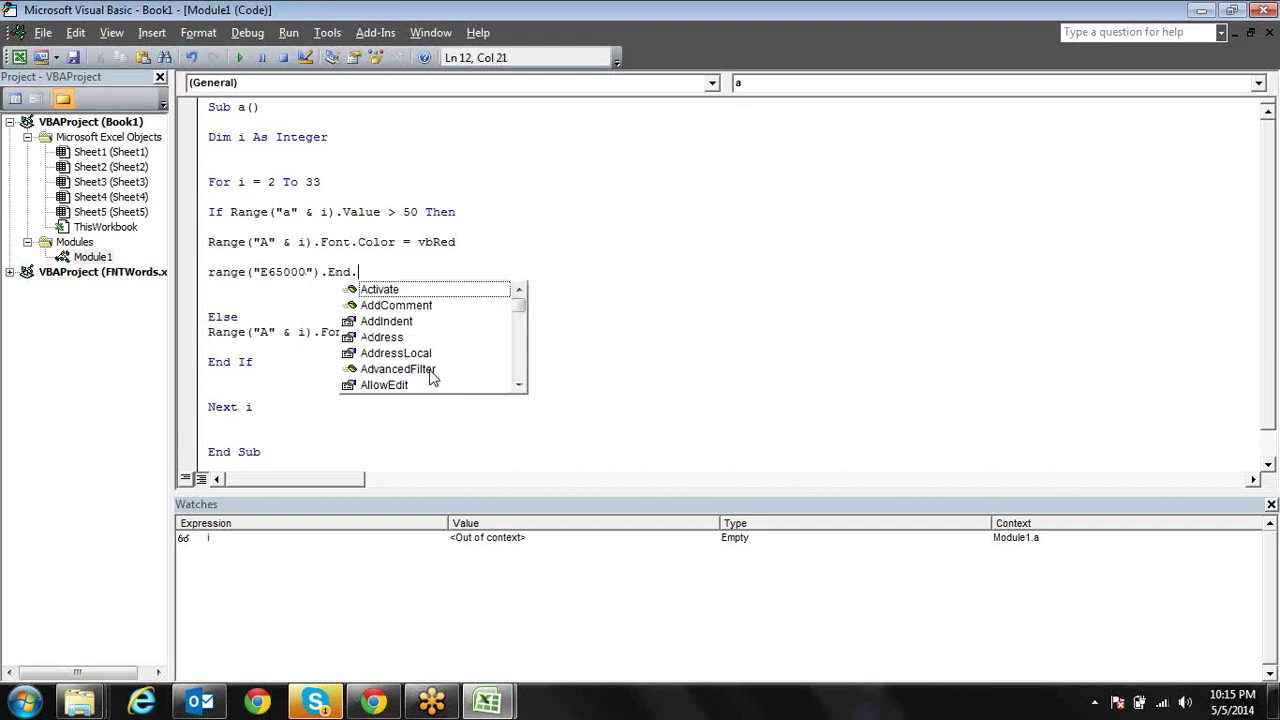
pyautogui.write('xl')
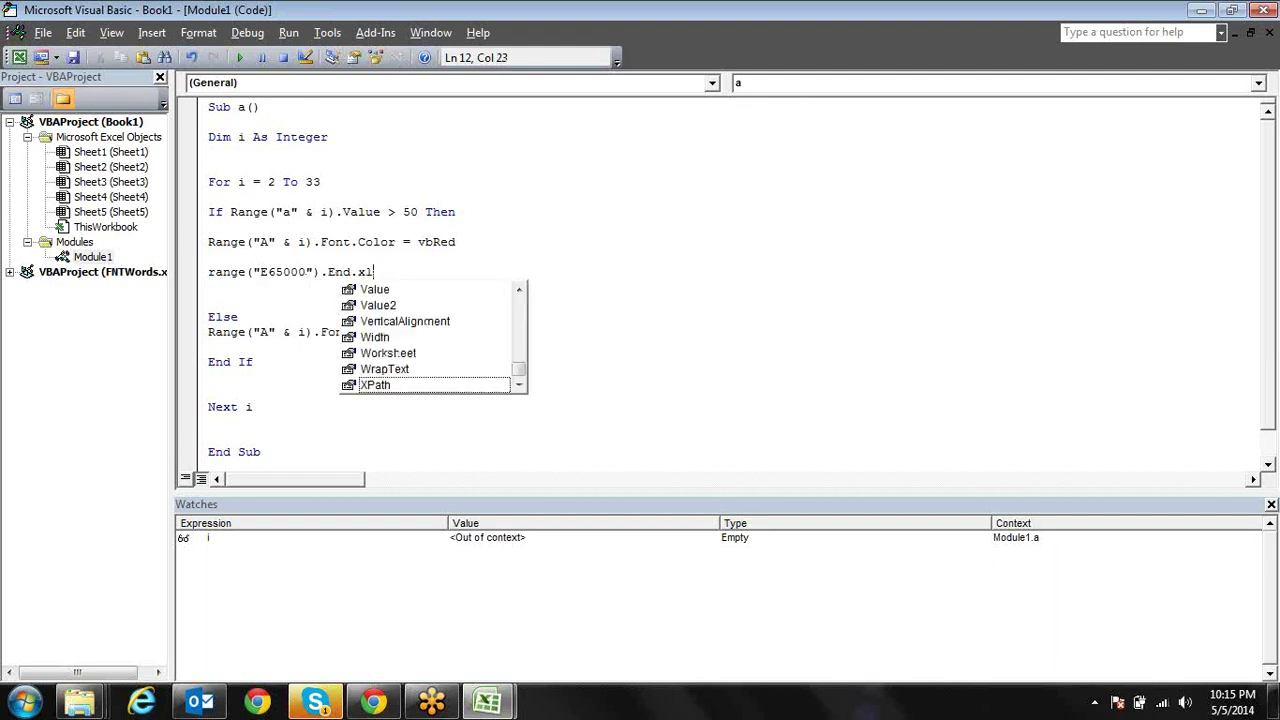
pyautogui.press('BackSpace')
pyautogui.press('BackSpace')
pyautogui.press('BackSpace')
pyautogui.write('(')
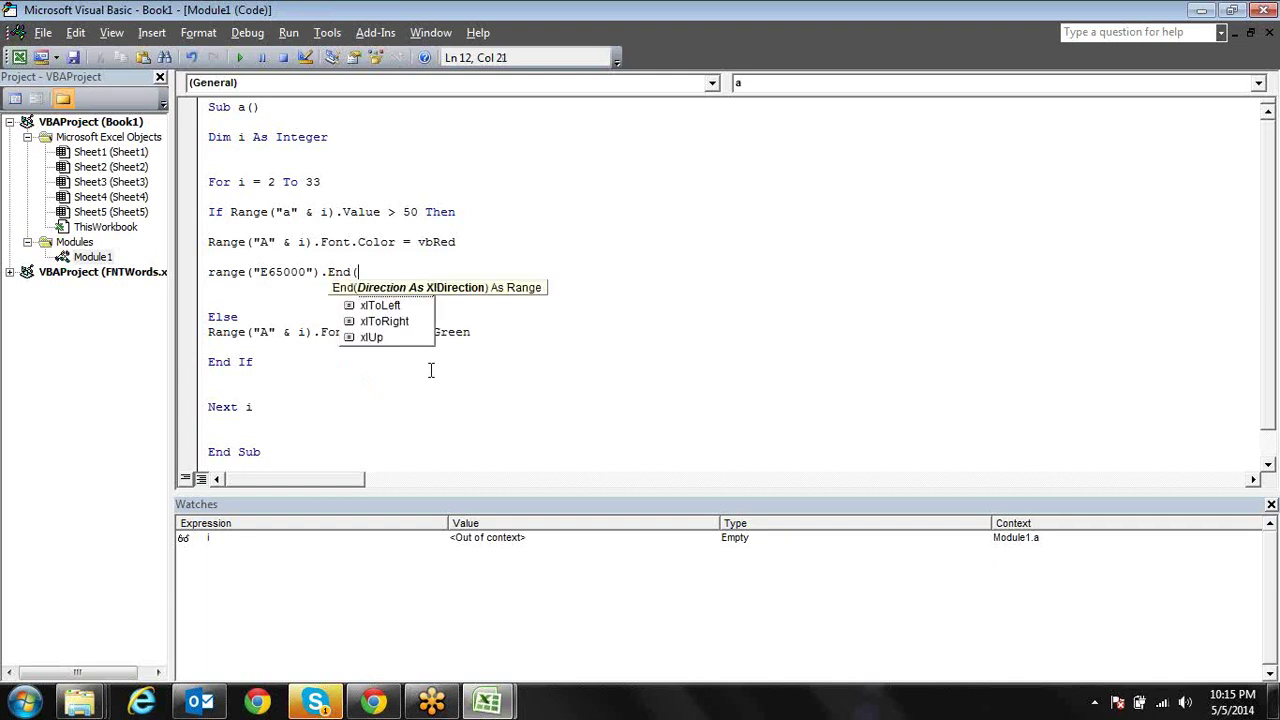
pyautogui.write('xl')
pyautogui.press('Down')
pyautogui.press('Down')
pyautogui.press('Down')
pyautogui.press('Tab')
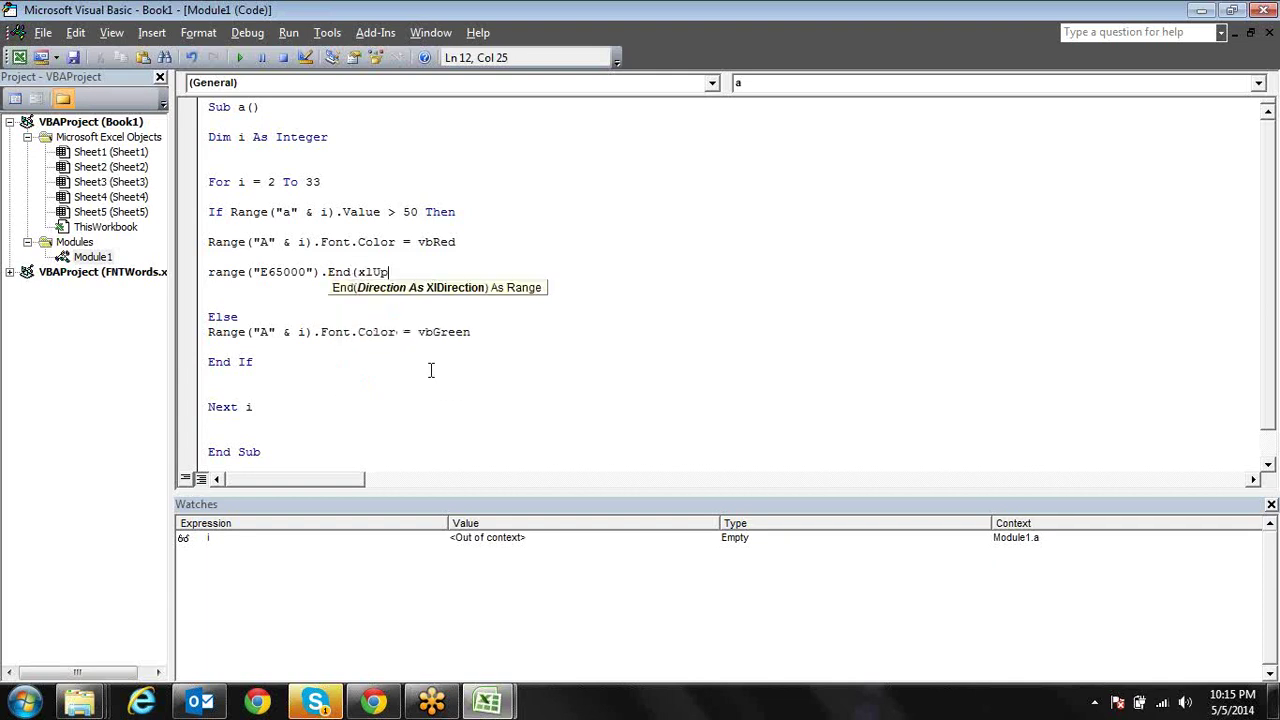
pyautogui.write(')')
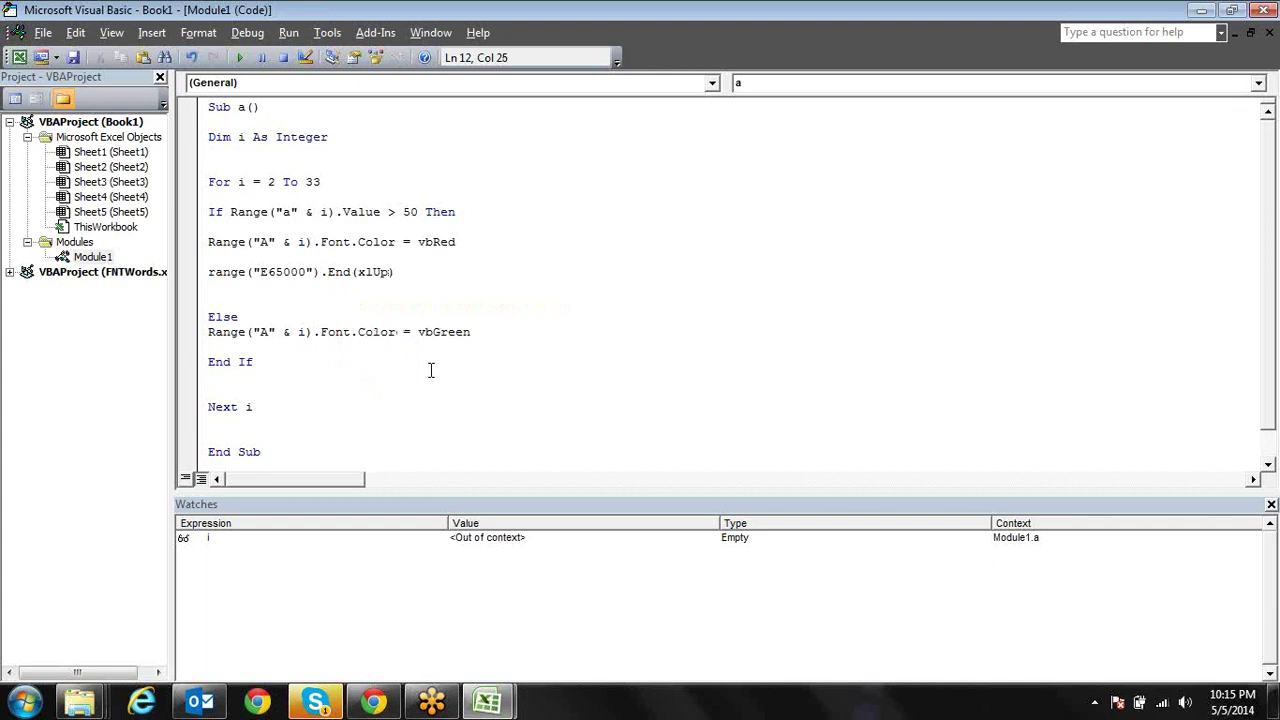
pyautogui.write('.of')
pyautogui.press('Tab')
# Finish it as .Offset(1, 0).Value = Range("a" & i).Value and review the line
pyautogui.write('(')
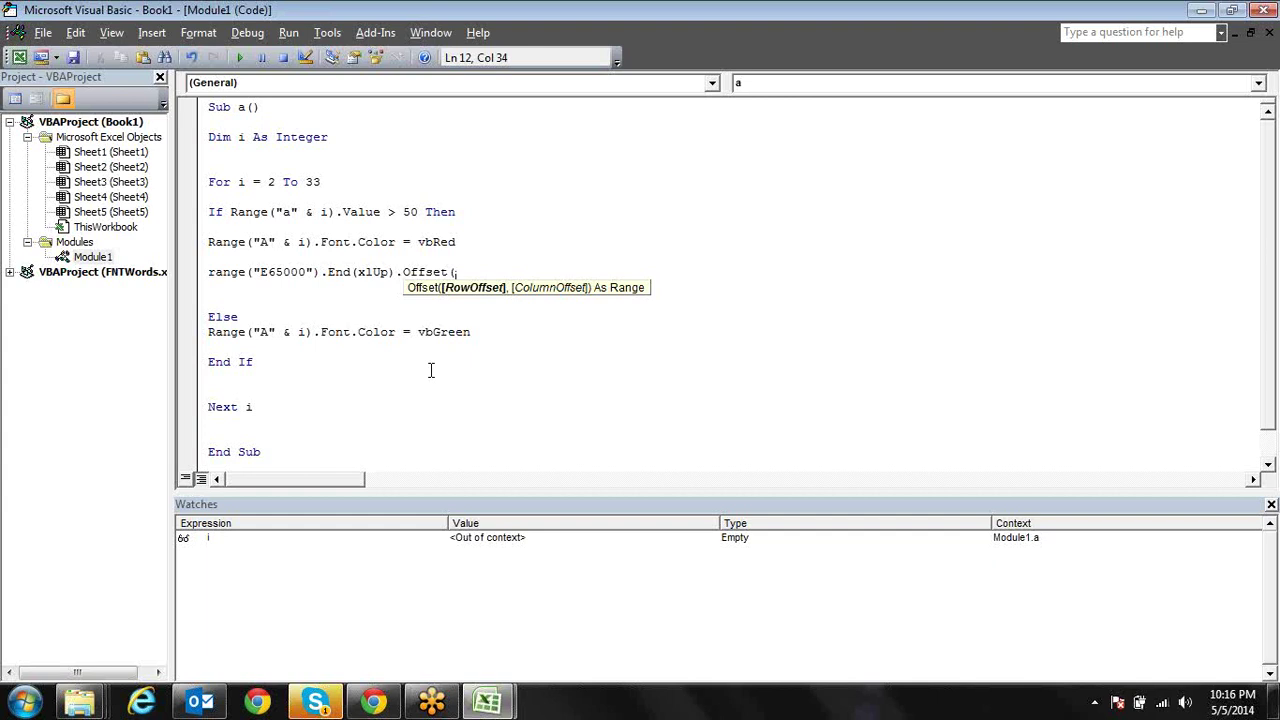
pyautogui.write('1,')
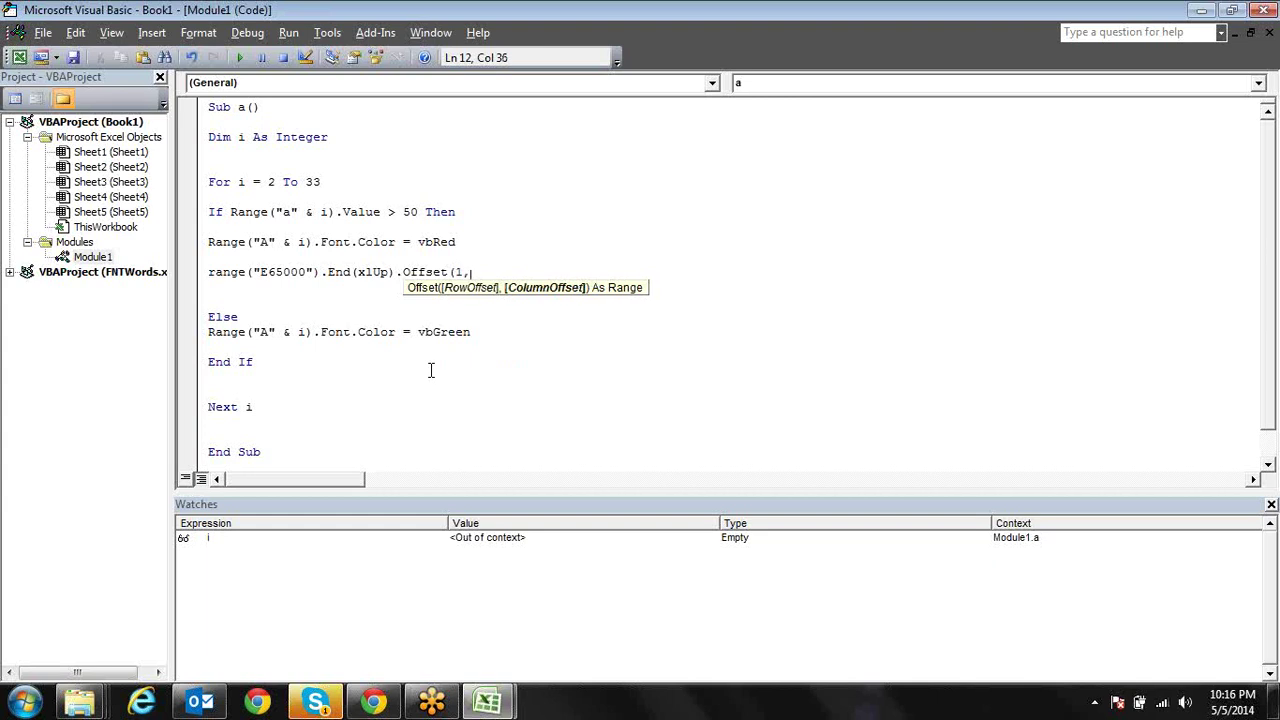
pyautogui.write('0)')
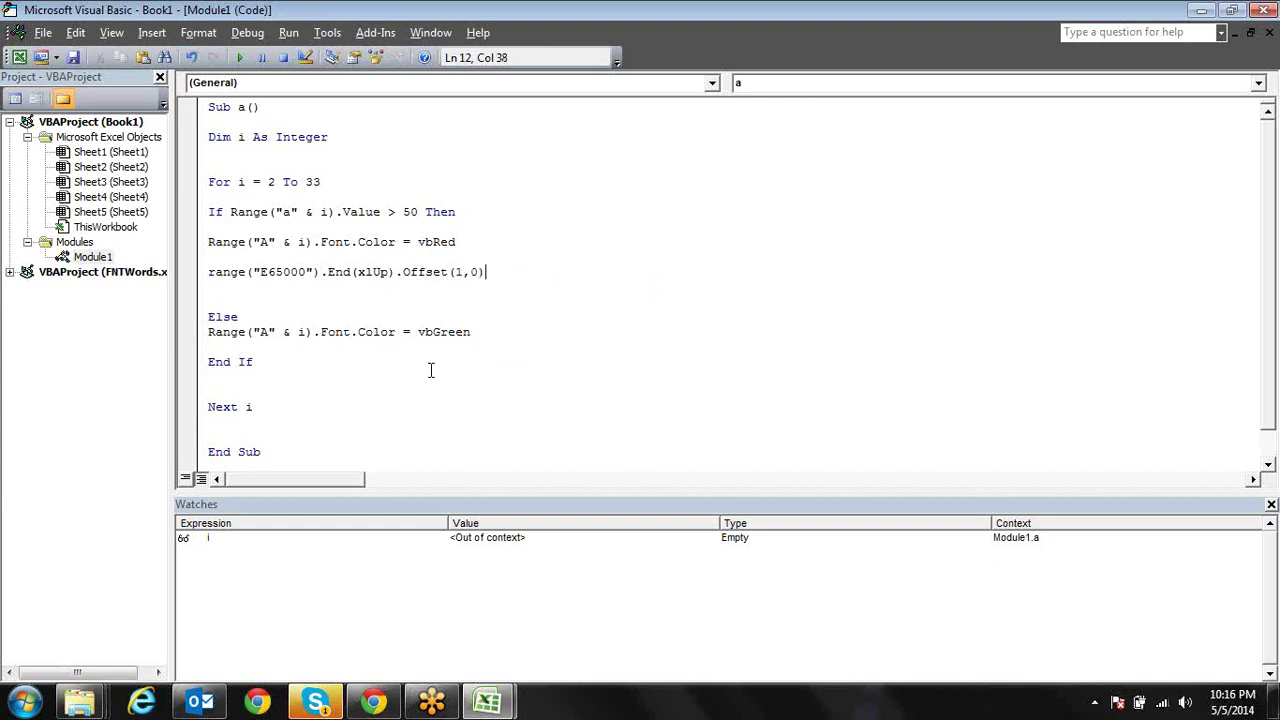
pyautogui.write('.v')
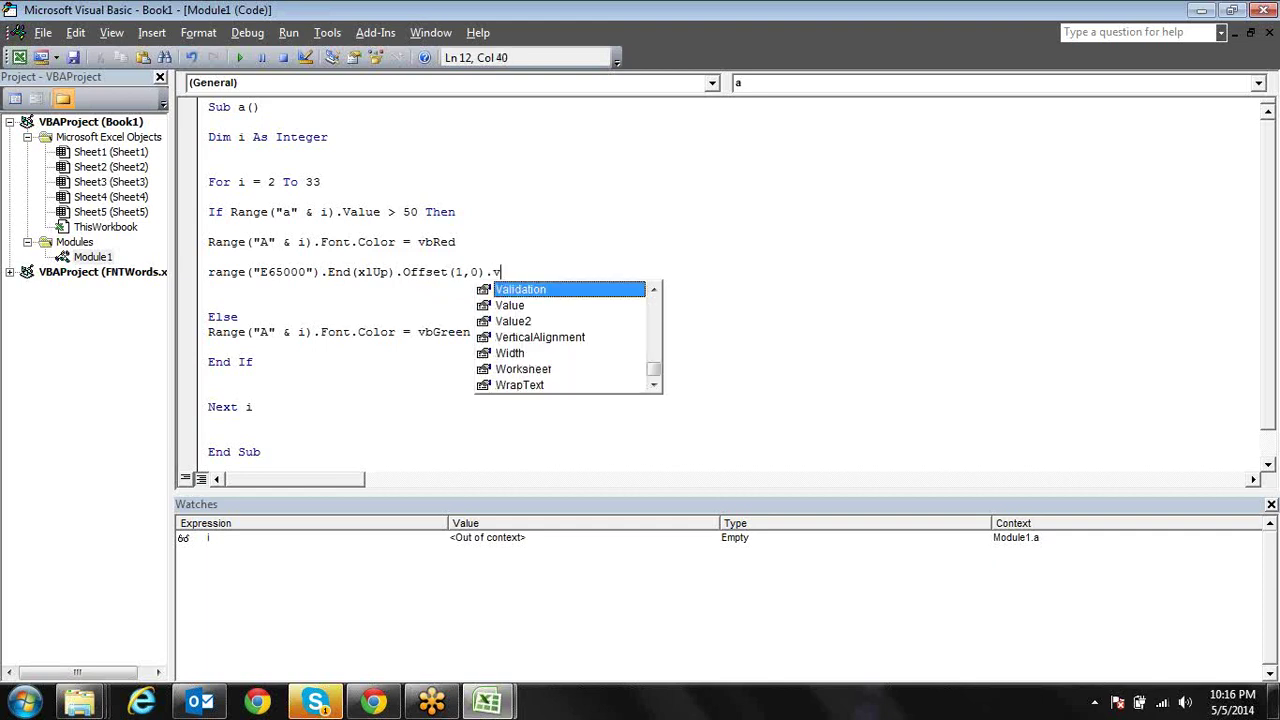
pyautogui.write('al')
pyautogui.press('Tab')
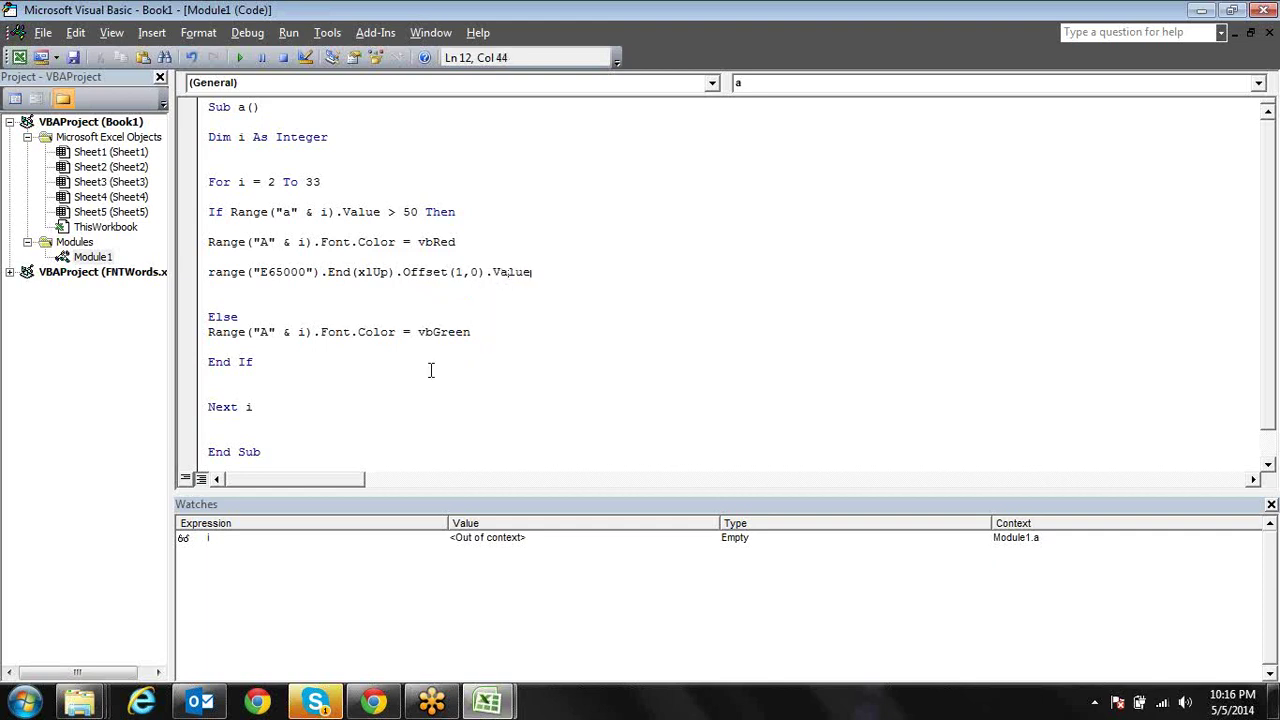
pyautogui.write('=')
pyautogui.write('range(')
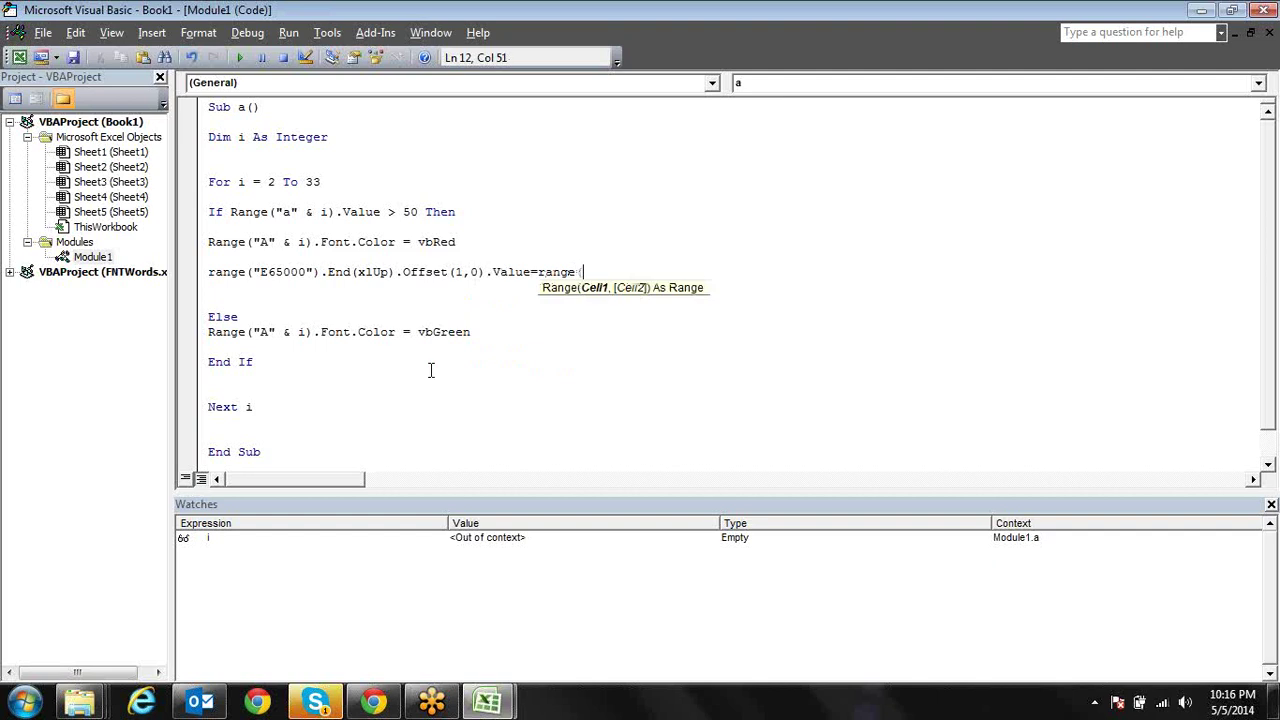
pyautogui.write('"a')
pyautogui.write('"&')
pyautogui.write('i)')
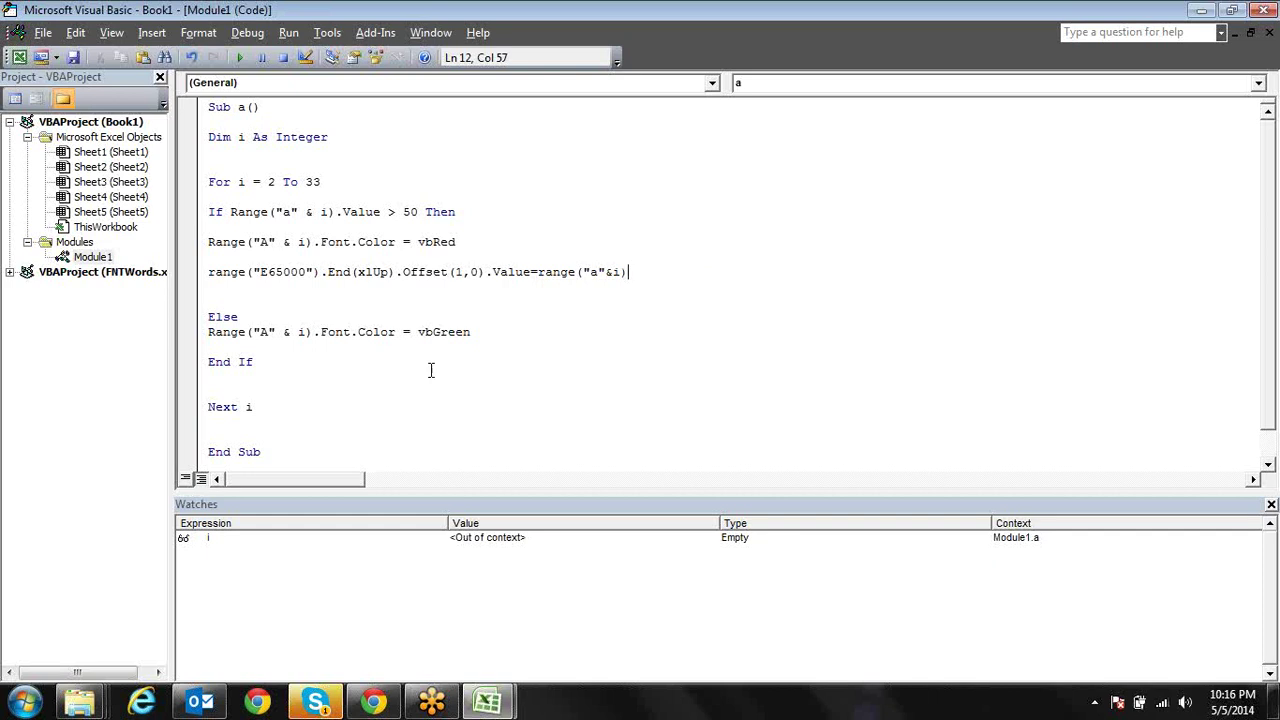
pyautogui.write('.v')
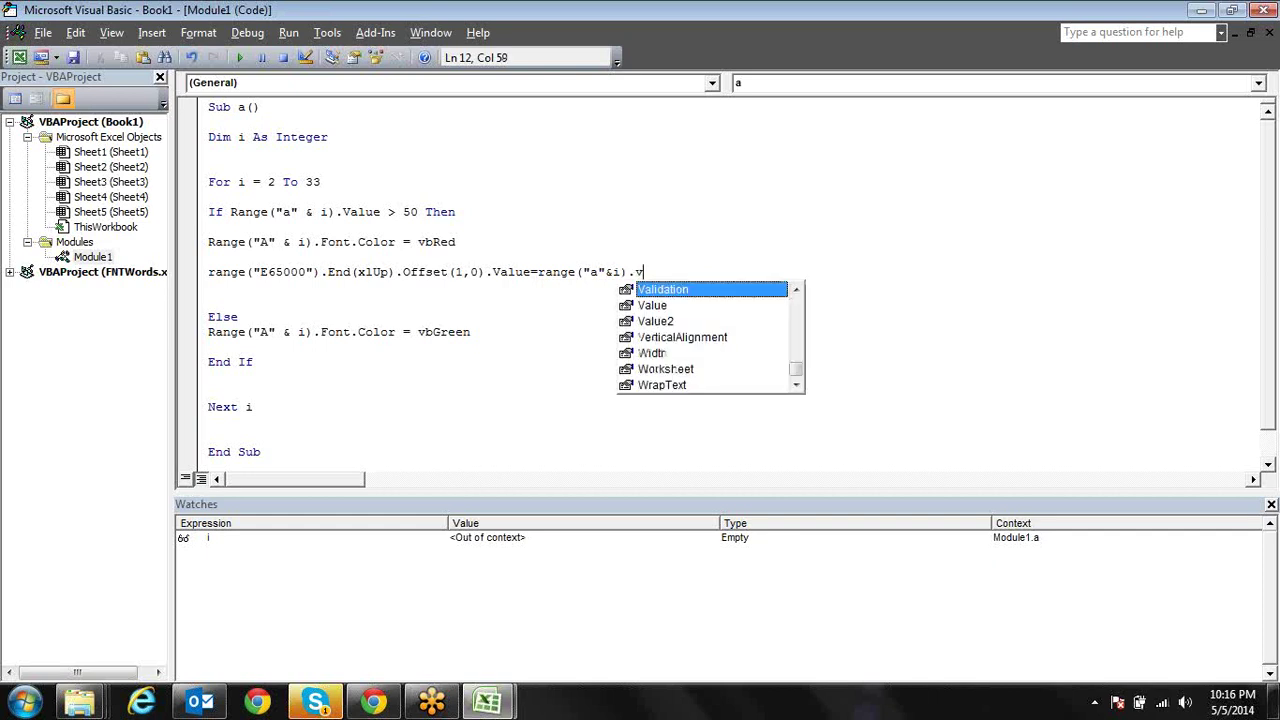
pyautogui.write('al')
pyautogui.press('Tab')
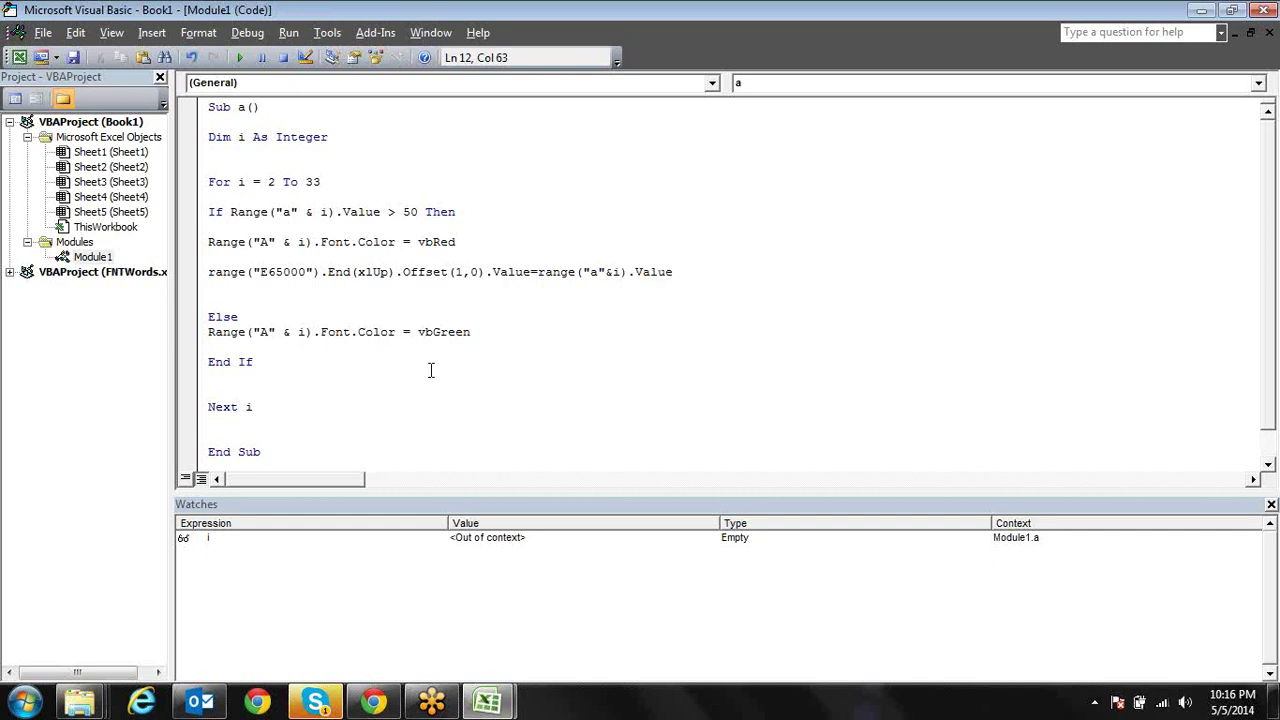
pyautogui.press('Return')
pyautogui.press('Left')
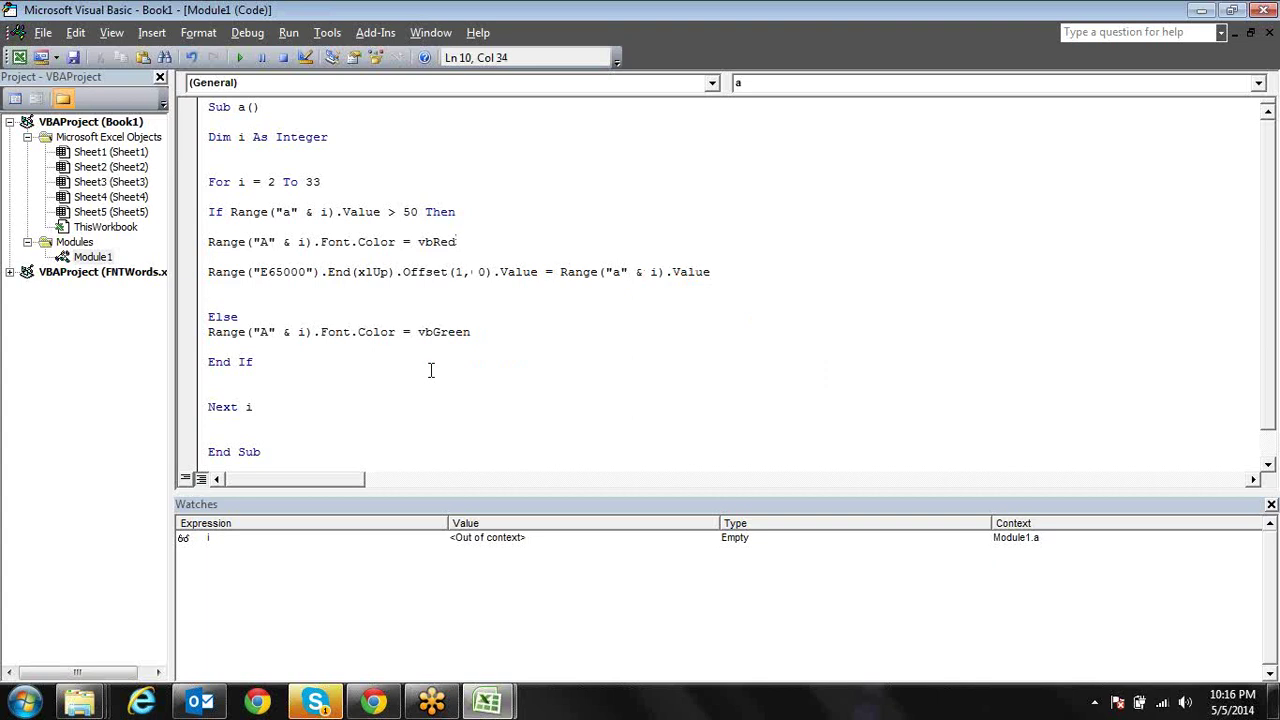
pyautogui.press('Right')
pyautogui.click(351, 279)
pyautogui.click(454, 275)
pyautogui.hotkey('alt', 'F11')
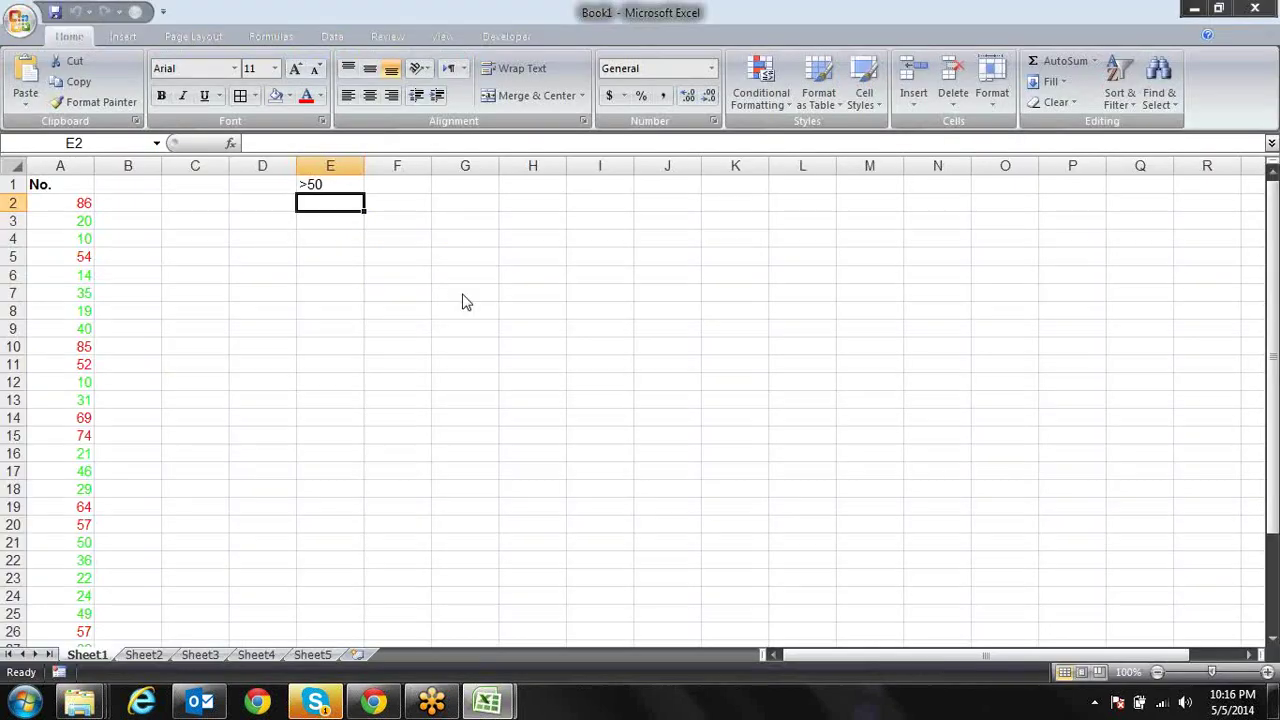
pyautogui.press('F5')
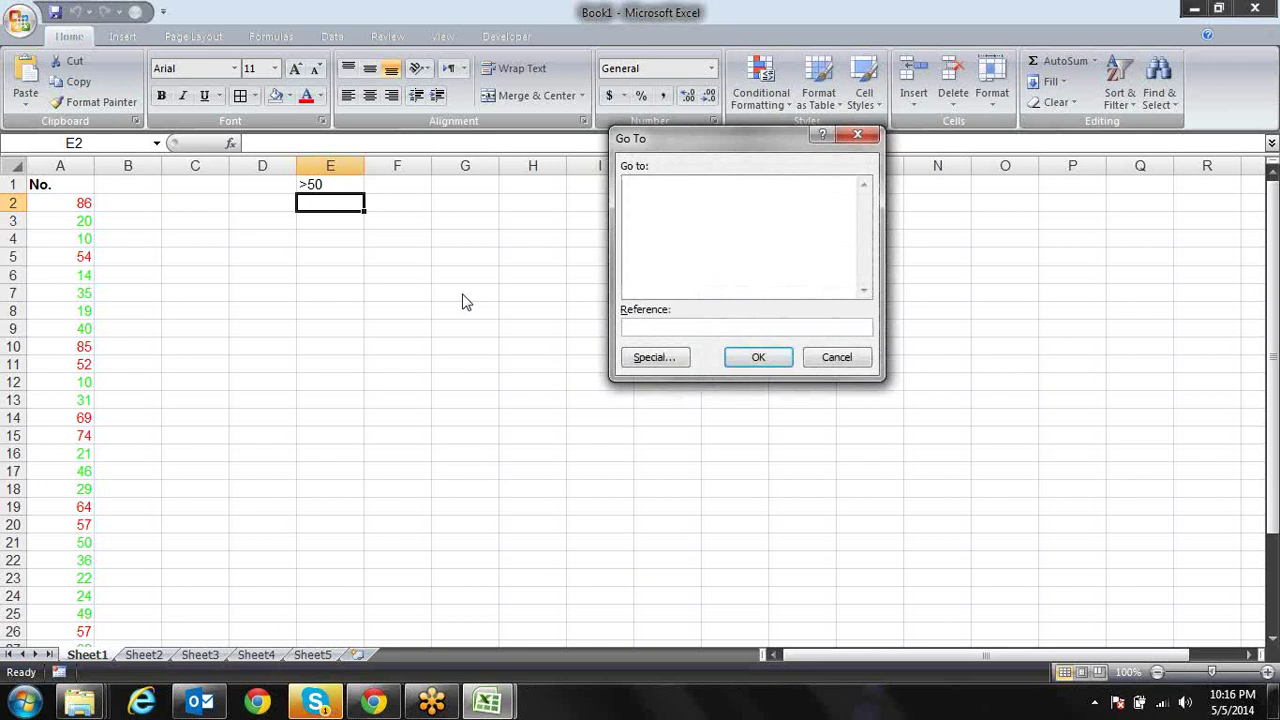
pyautogui.write('e65')
pyautogui.write('000')
pyautogui.press('Return')
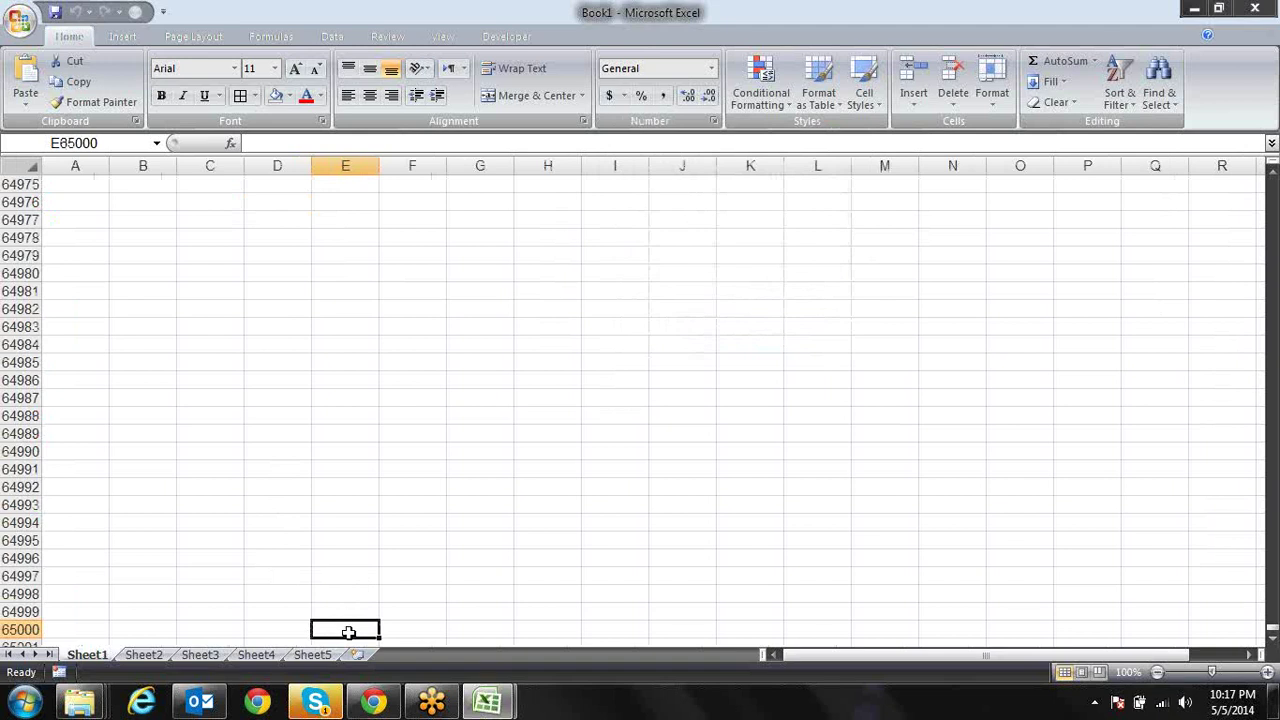
pyautogui.press('End')
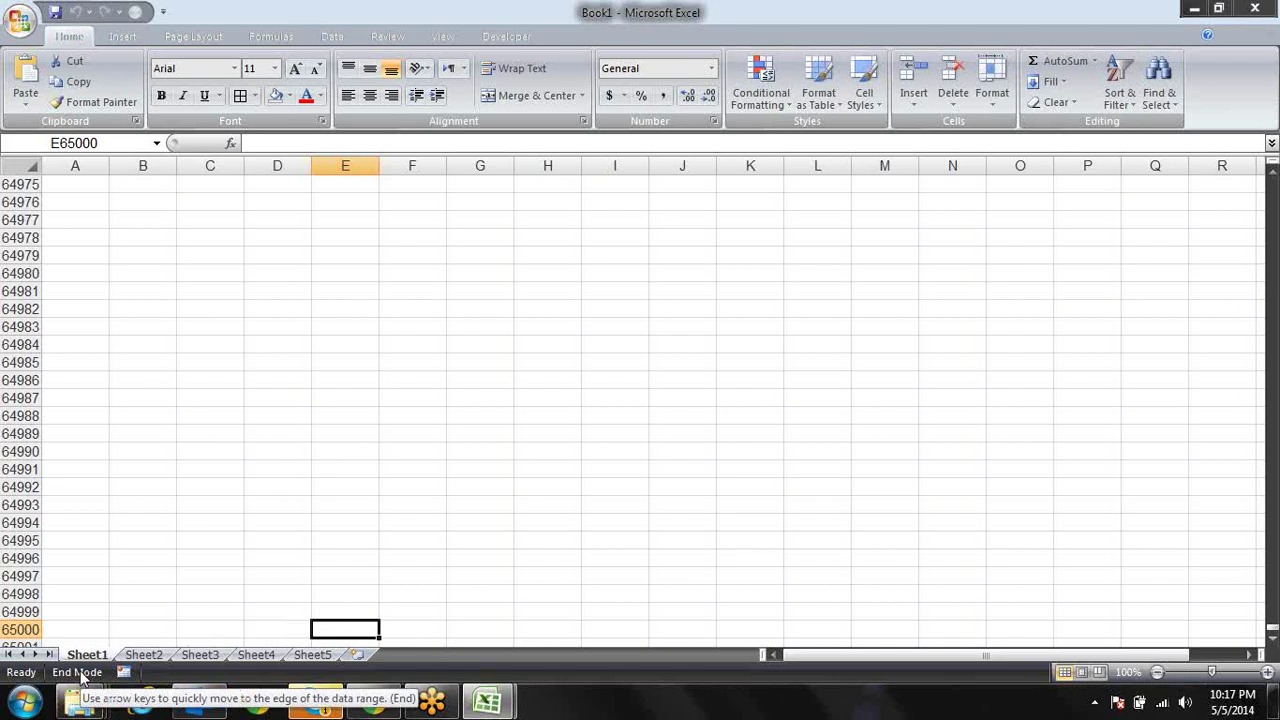
pyautogui.press('Up')
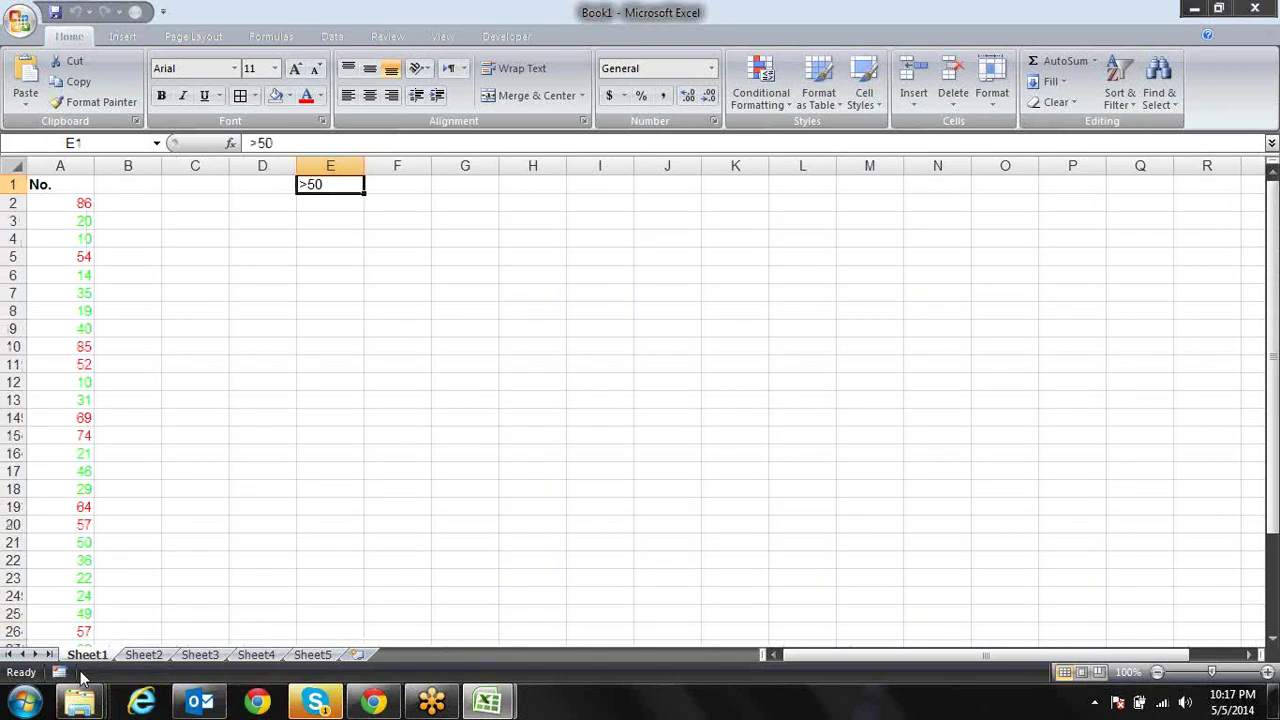
pyautogui.press('Return')
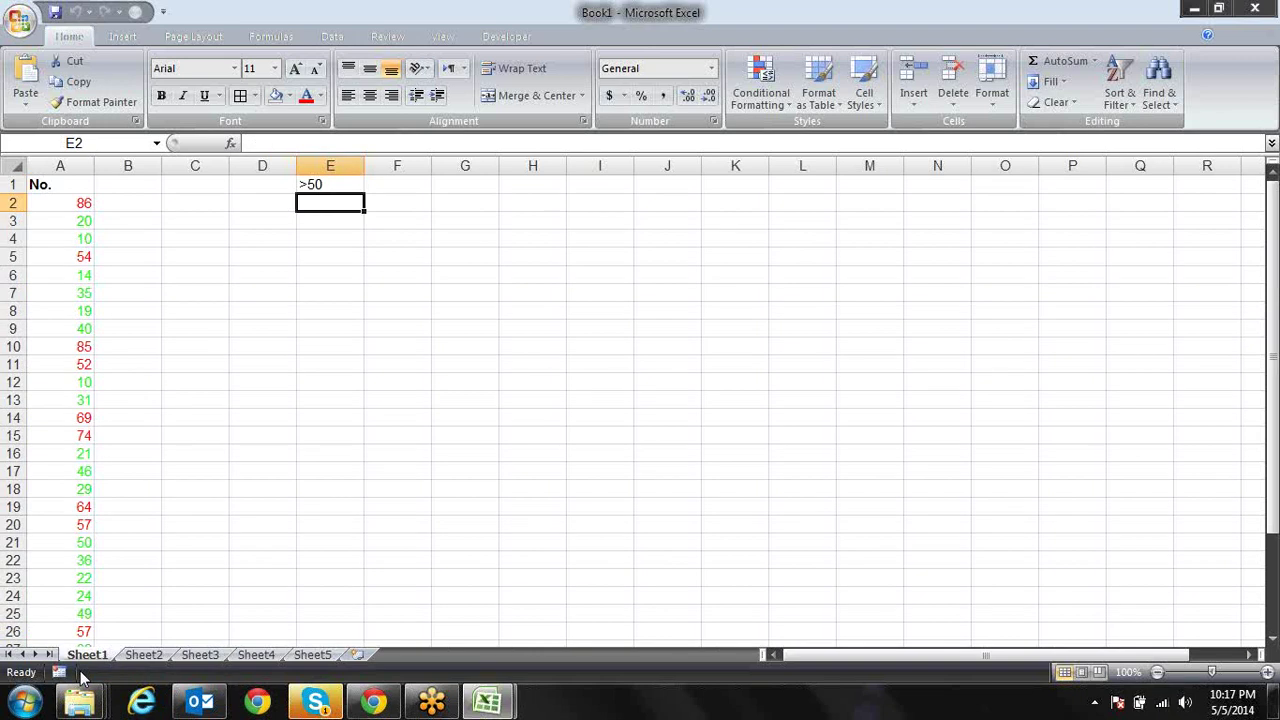
pyautogui.hotkey('alt', 'Tab')
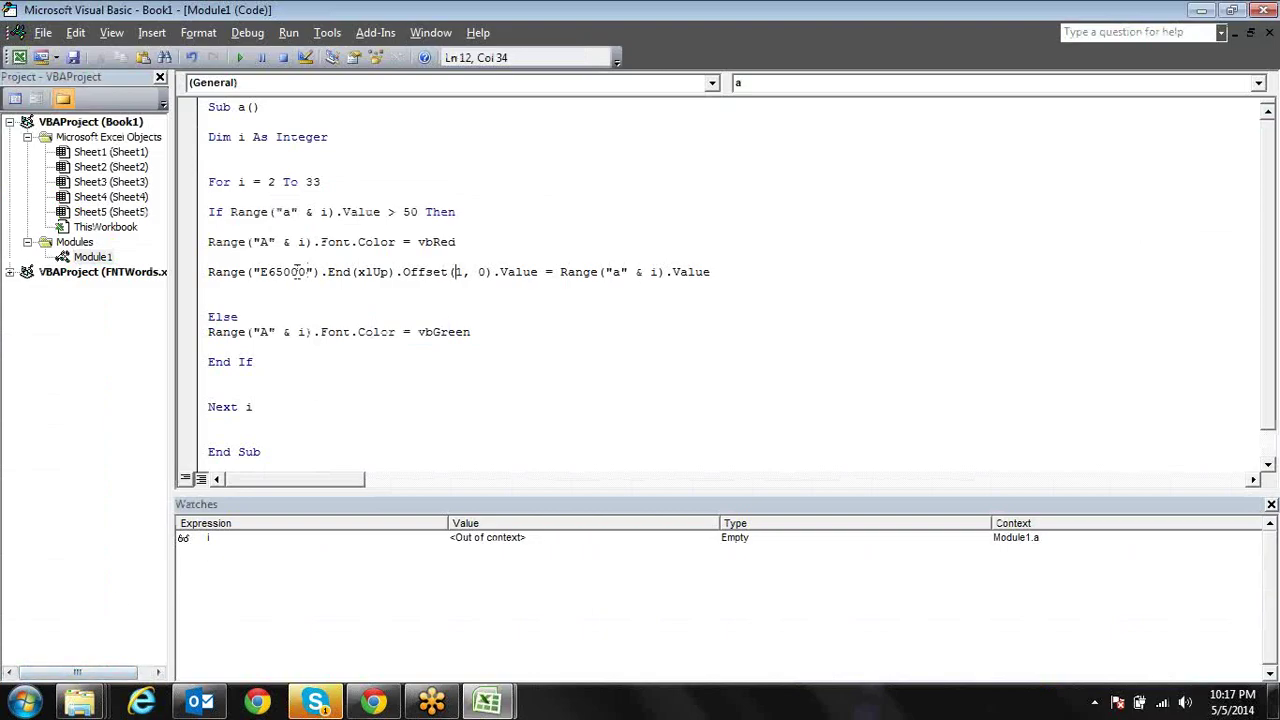
# Walk through the E65000 reference, xlUp and Offset(1, 0) parts of the copy line
pyautogui.click(284, 271)
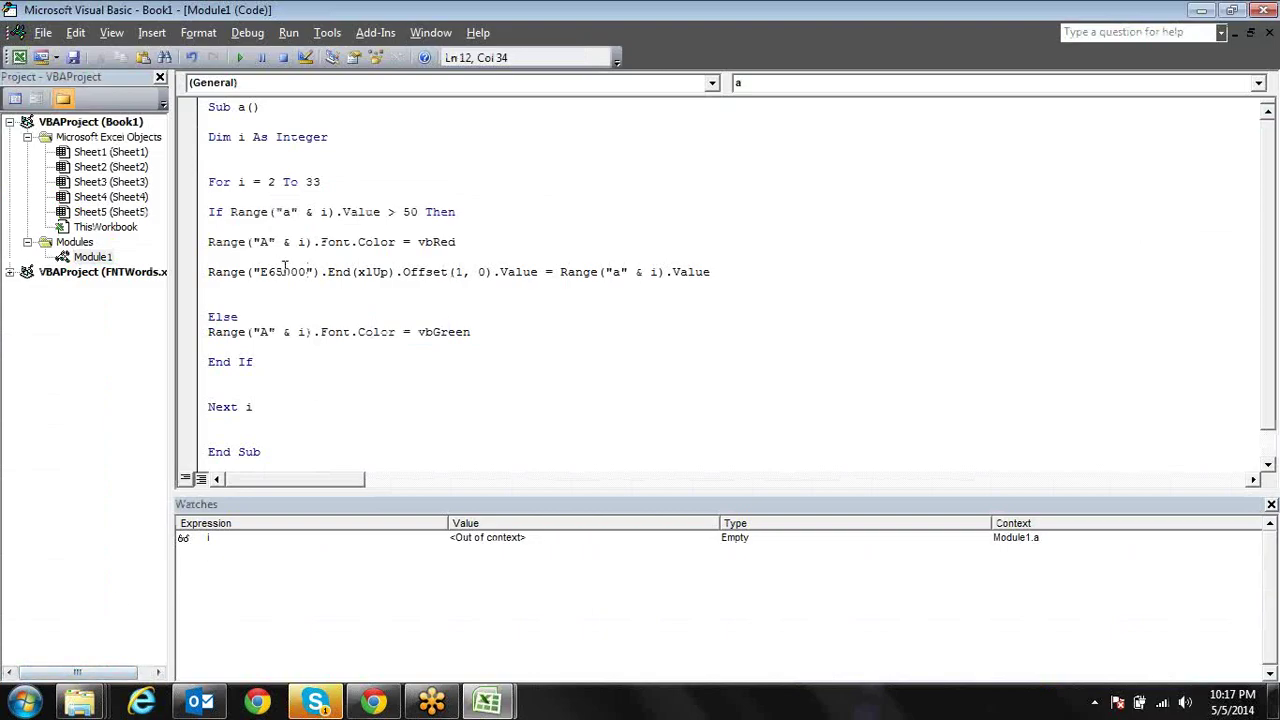
pyautogui.click(344, 277)
pyautogui.click(366, 274)
pyautogui.moveTo(452, 272); pyautogui.dragTo(716, 272)
pyautogui.click(463, 274)
pyautogui.doubleClick(480, 274)
pyautogui.click(464, 274)
# Point out the assigned Value, the Range("a" & i) source and the If > 50 condition, then return to Excel
pyautogui.moveTo(500, 272); pyautogui.dragTo(544, 272)
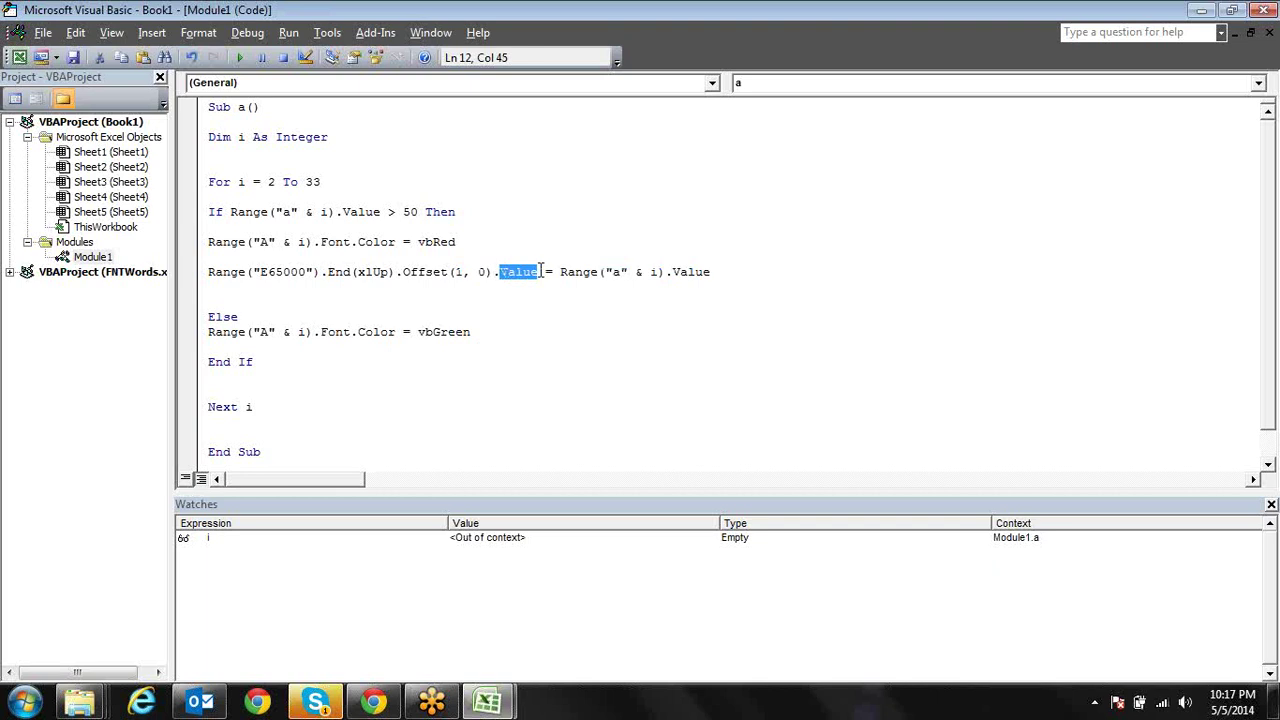
pyautogui.click(574, 272)
pyautogui.click(614, 272)
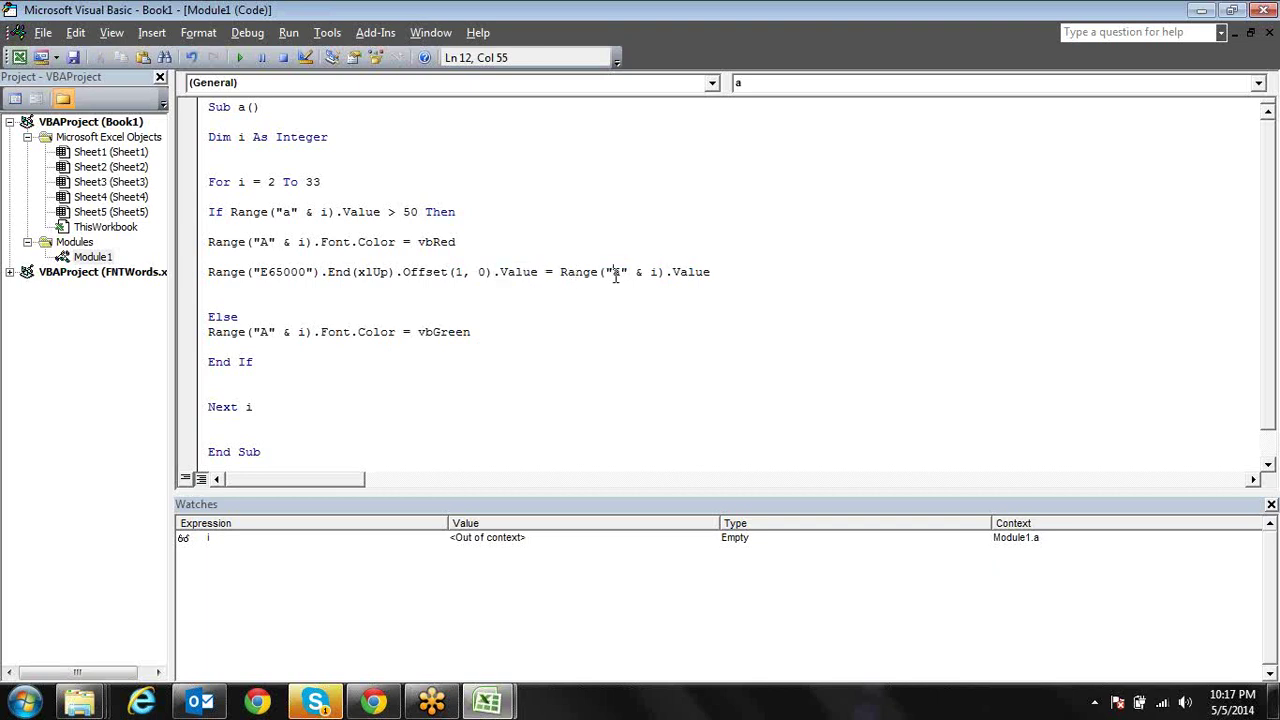
pyautogui.click(650, 272)
pyautogui.moveTo(243, 213); pyautogui.dragTo(245, 224)
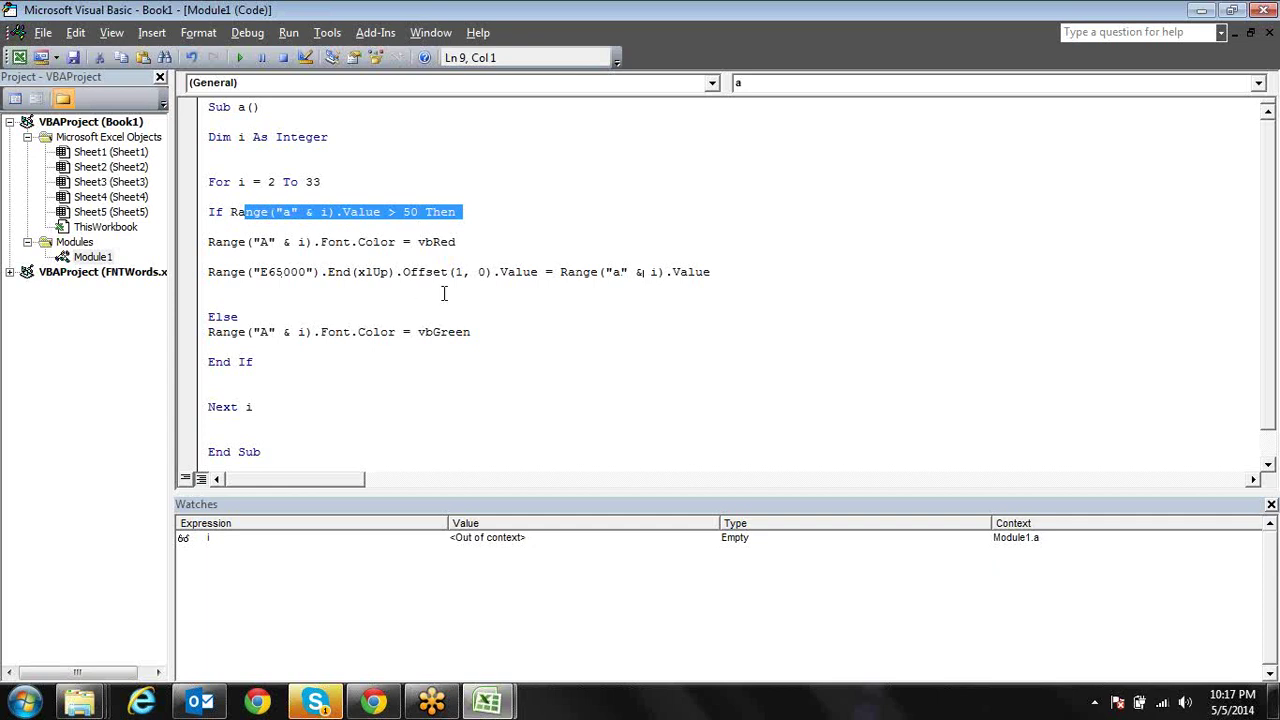
pyautogui.hotkey('alt', 'F11')
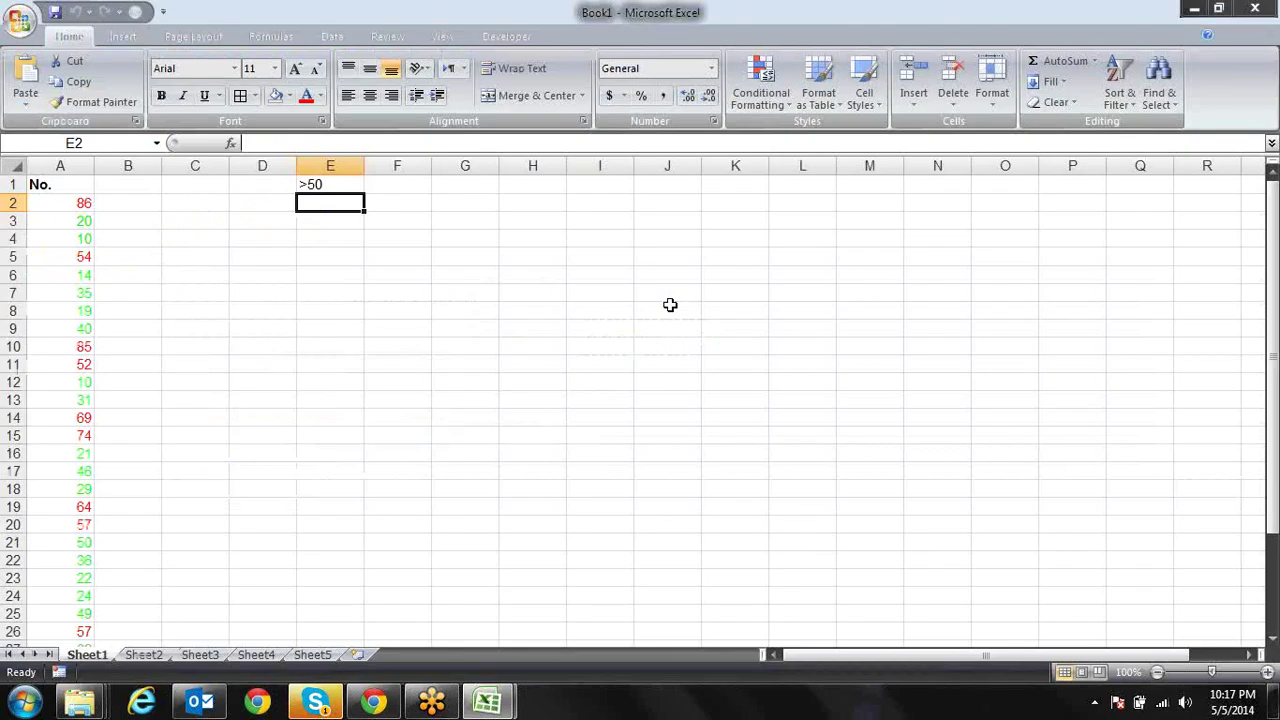
# Run macro a from the macro list and step down through the values copied into column E
pyautogui.hotkey('alt', 'l')
pyautogui.press('p')
pyautogui.press('m')
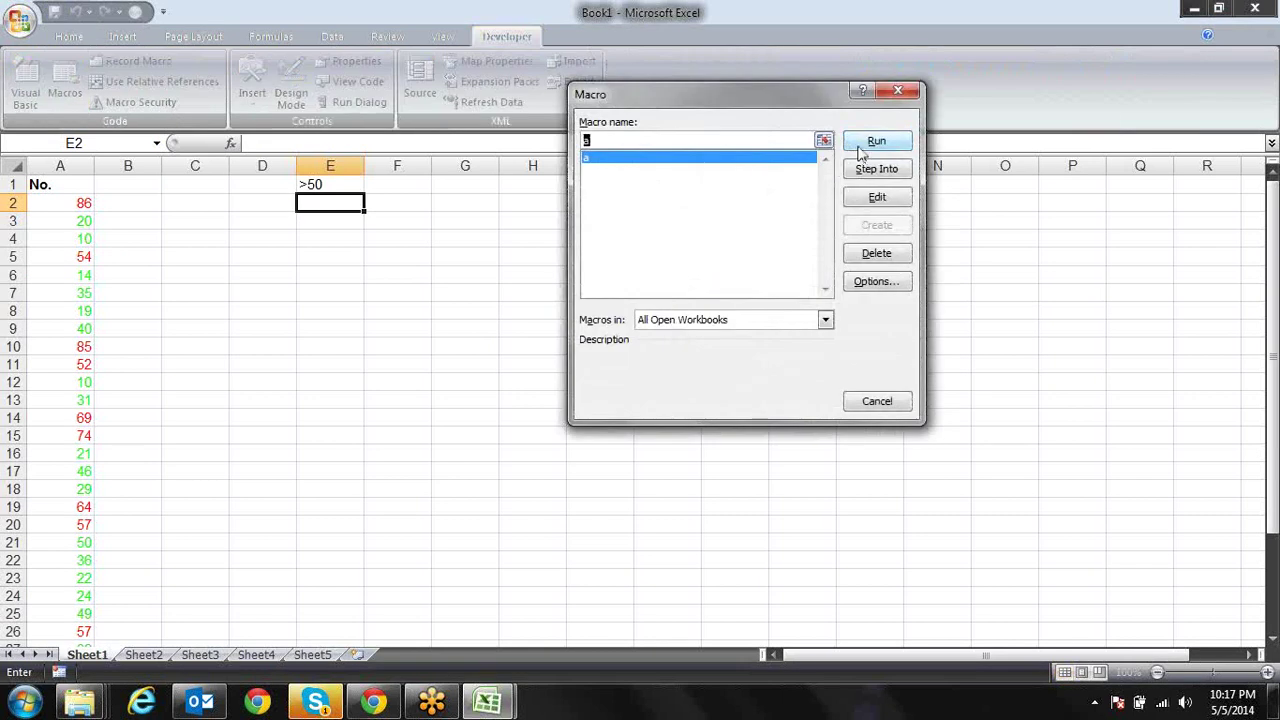
pyautogui.click(864, 145)
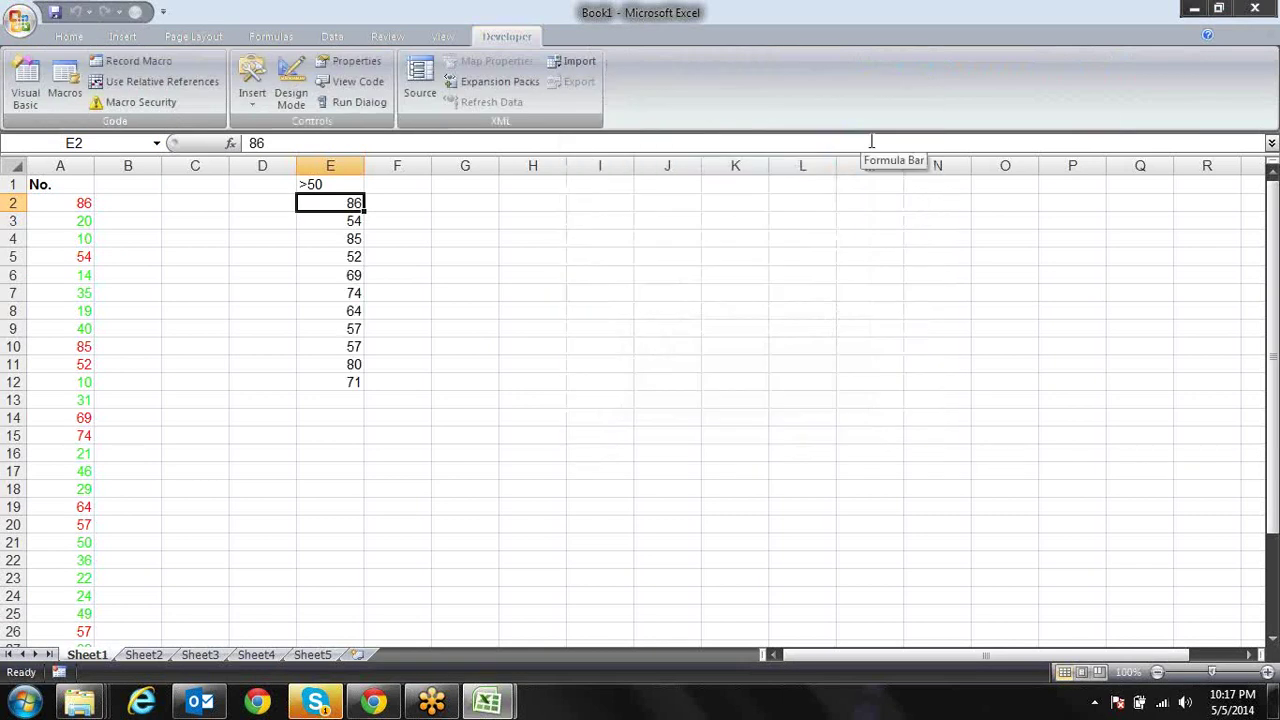
pyautogui.press('Down')
pyautogui.press('Down')
pyautogui.press('Down')
pyautogui.press('Down')
pyautogui.press('Down')
pyautogui.press('Down')
pyautogui.press('Down')
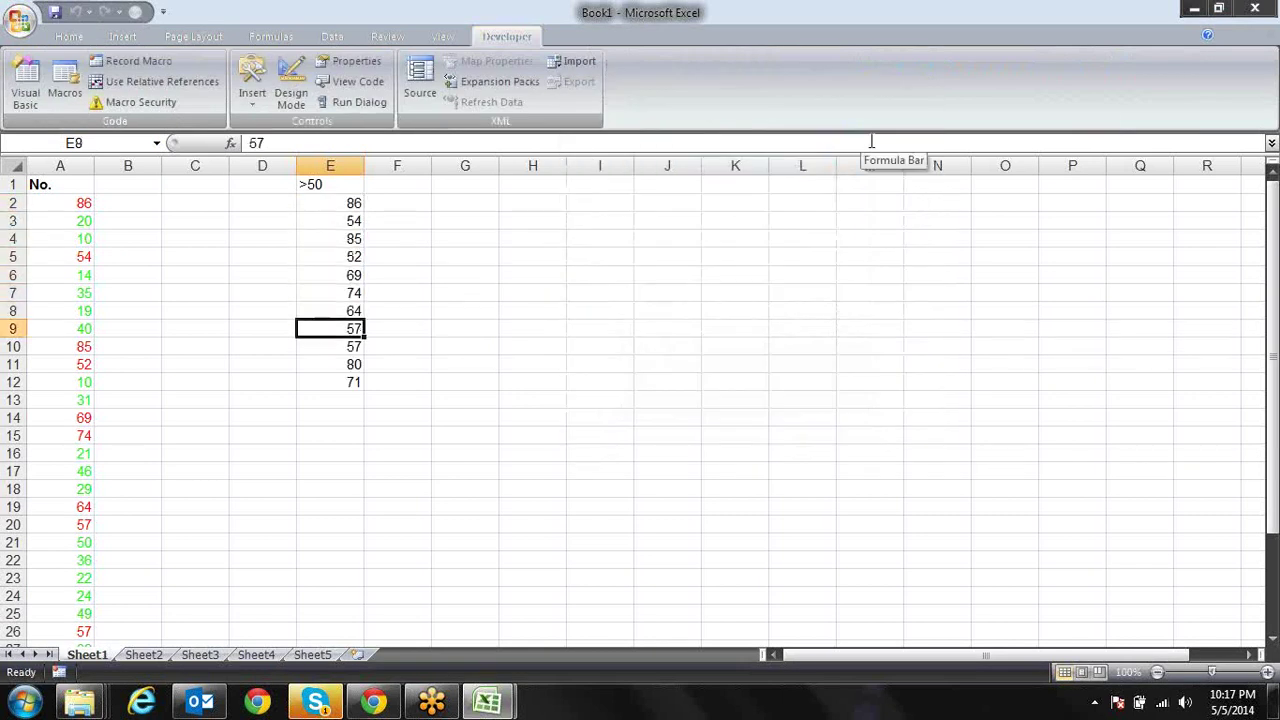
pyautogui.press('Down')
pyautogui.press('Down')
pyautogui.press('Down')
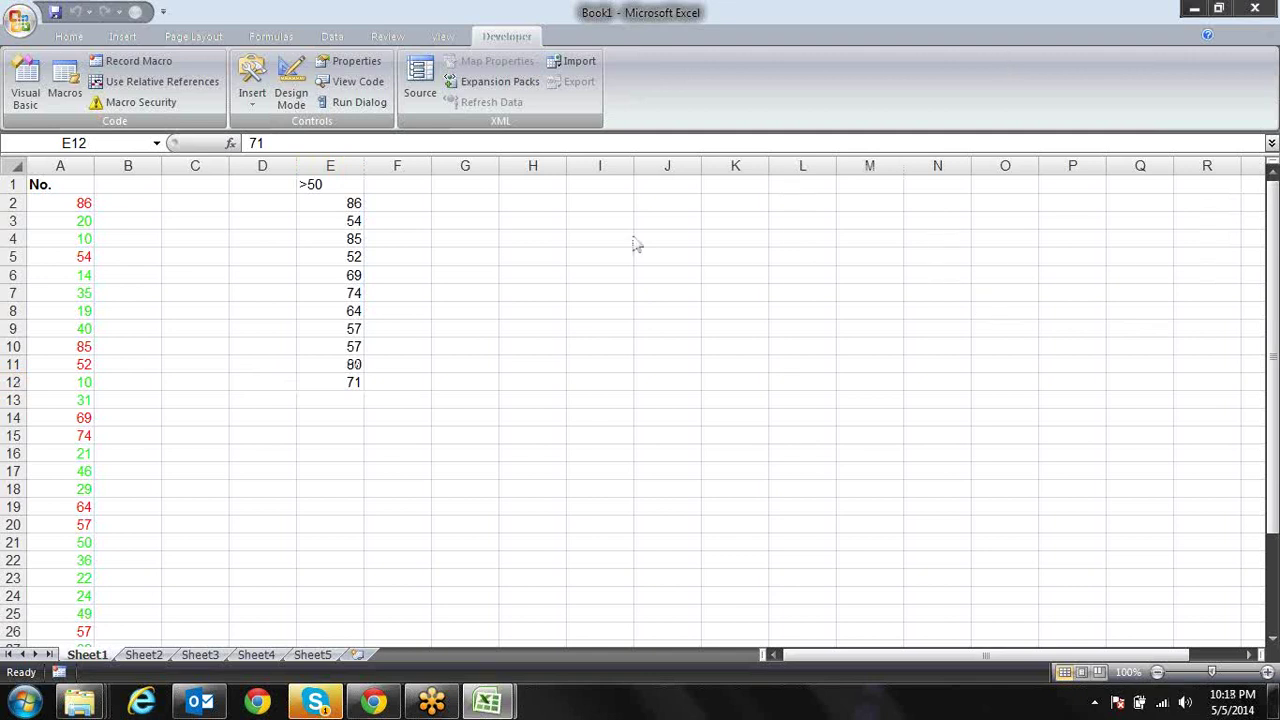
pyautogui.hotkey('alt', 'F11')
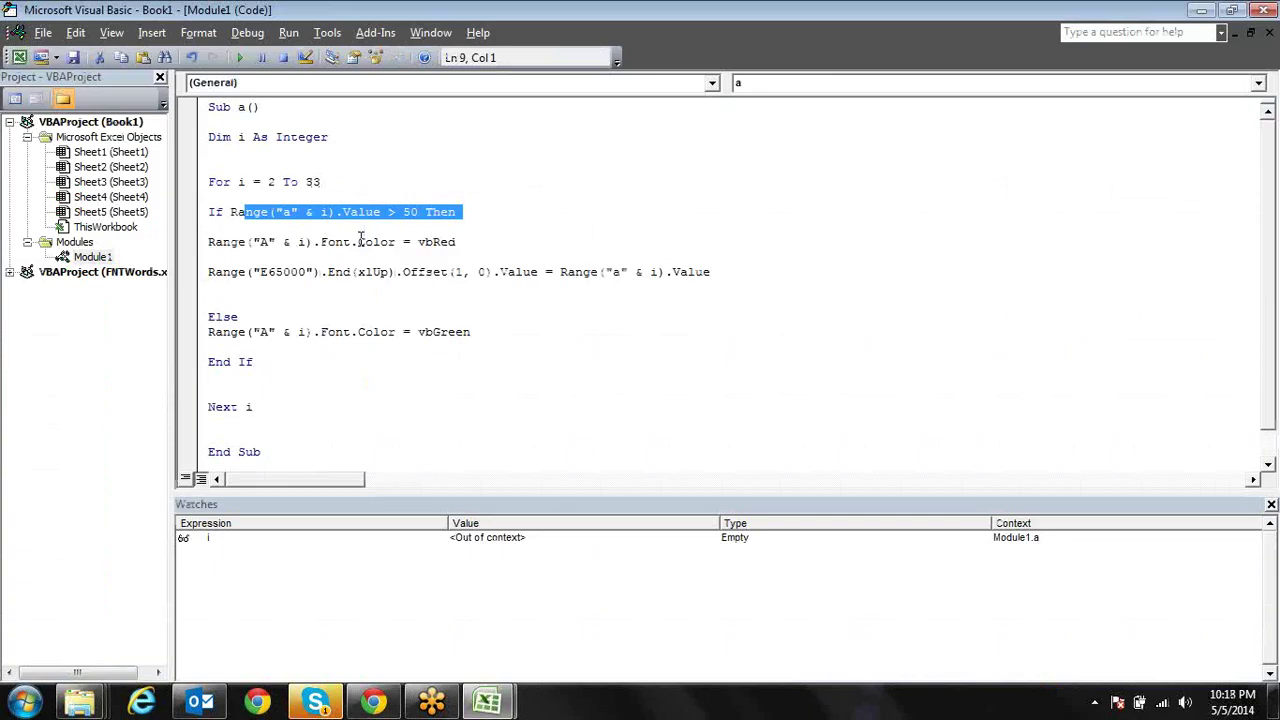
pyautogui.press('Down')
pyautogui.press('Down')
pyautogui.press('Down')
pyautogui.press('Down')
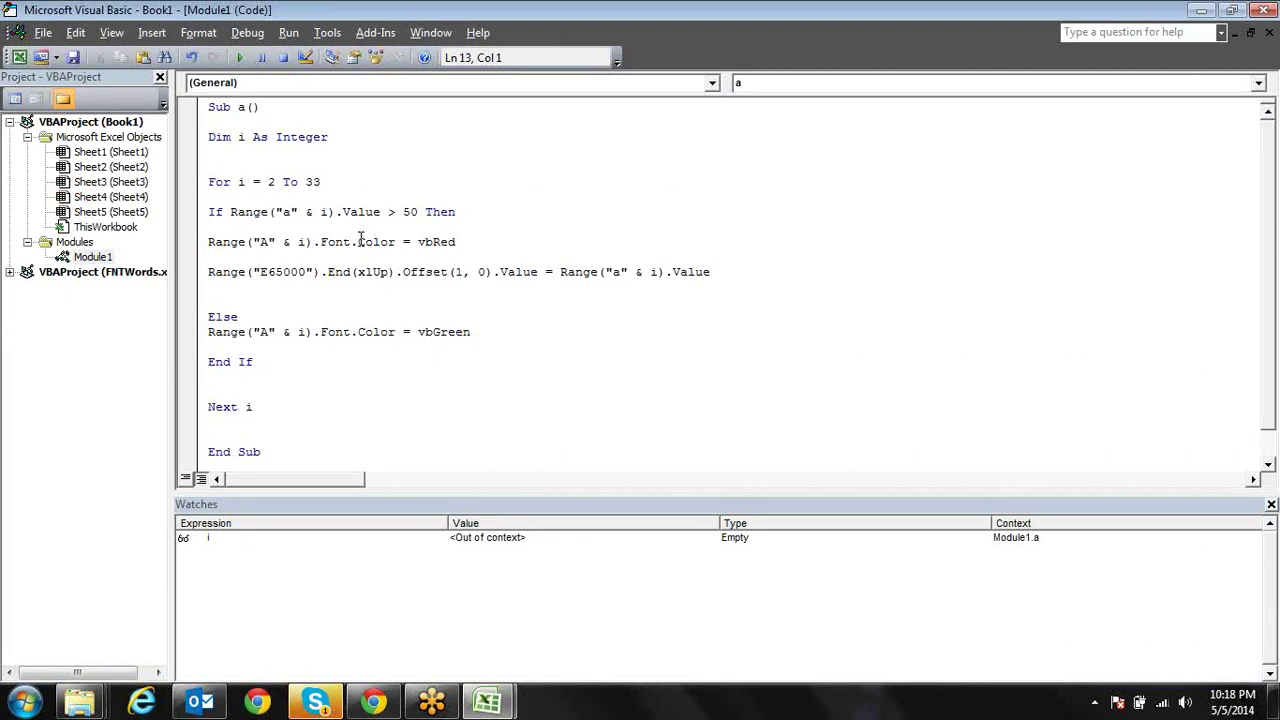
pyautogui.click(358, 242)
pyautogui.press('Left')
pyautogui.click(690, 428)
pyautogui.click(542, 285)
pyautogui.click(523, 273)
pyautogui.click(323, 276)
pyautogui.moveTo(208, 212); pyautogui.dragTo(224, 212)
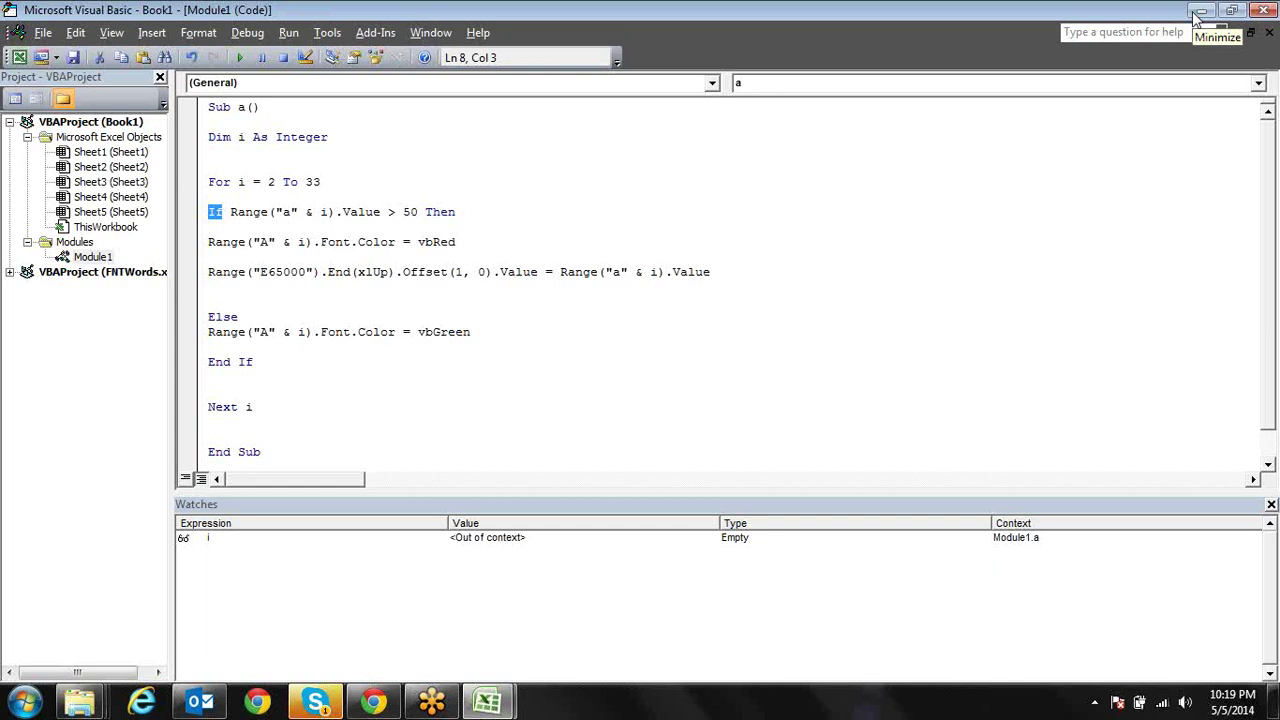
# View the FW: PLT message in Outlook's Sent Items, then return to the VBA code window
pyautogui.click(1197, 14)
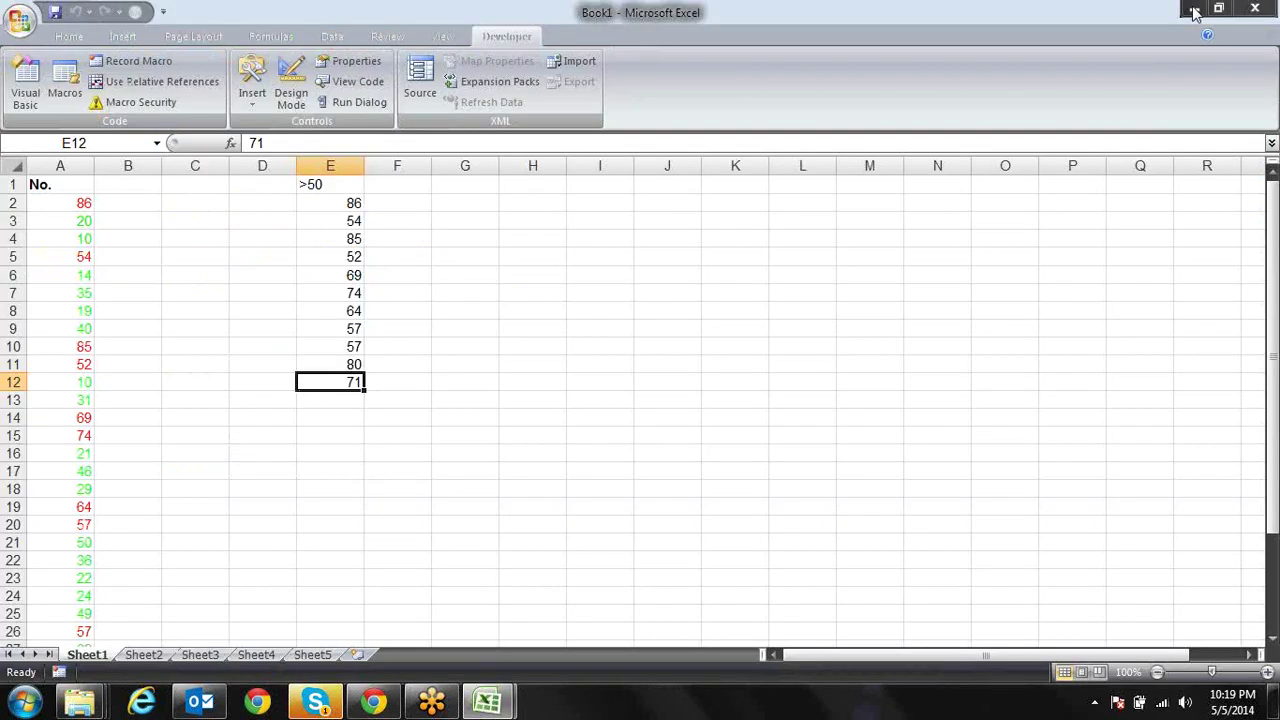
pyautogui.click(1195, 12)
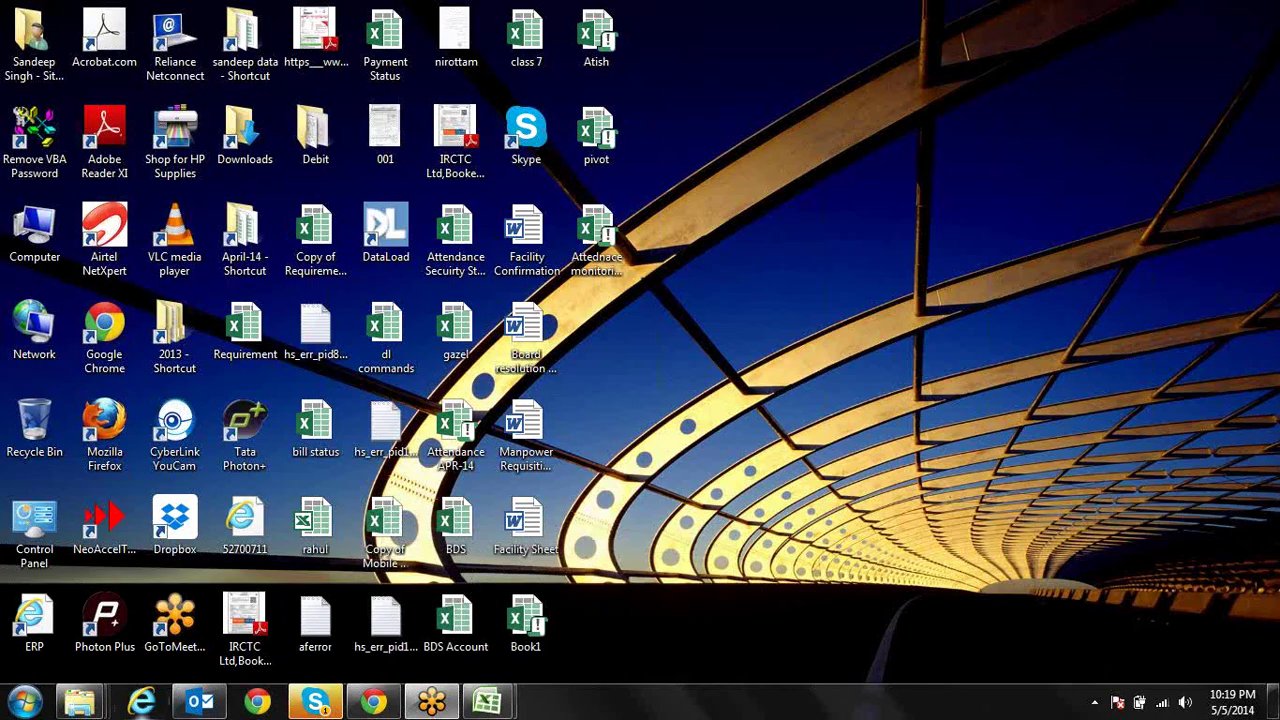
pyautogui.click(200, 702)
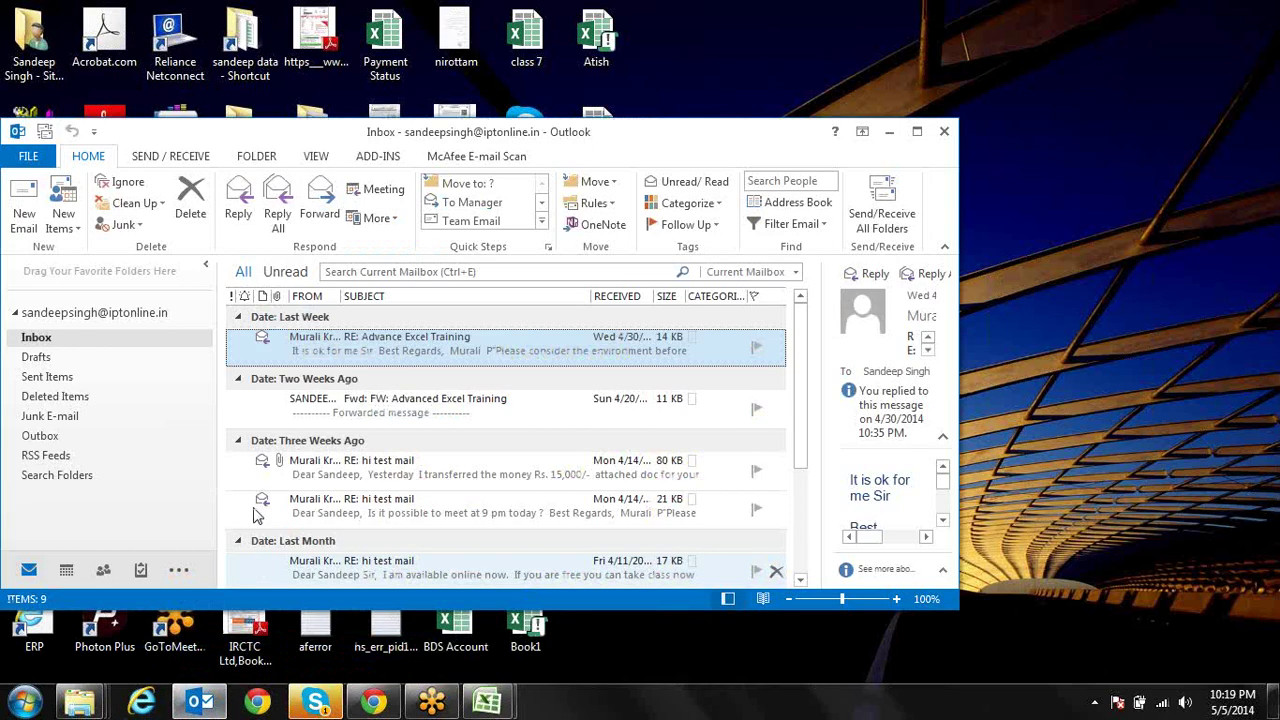
pyautogui.click(135, 377)
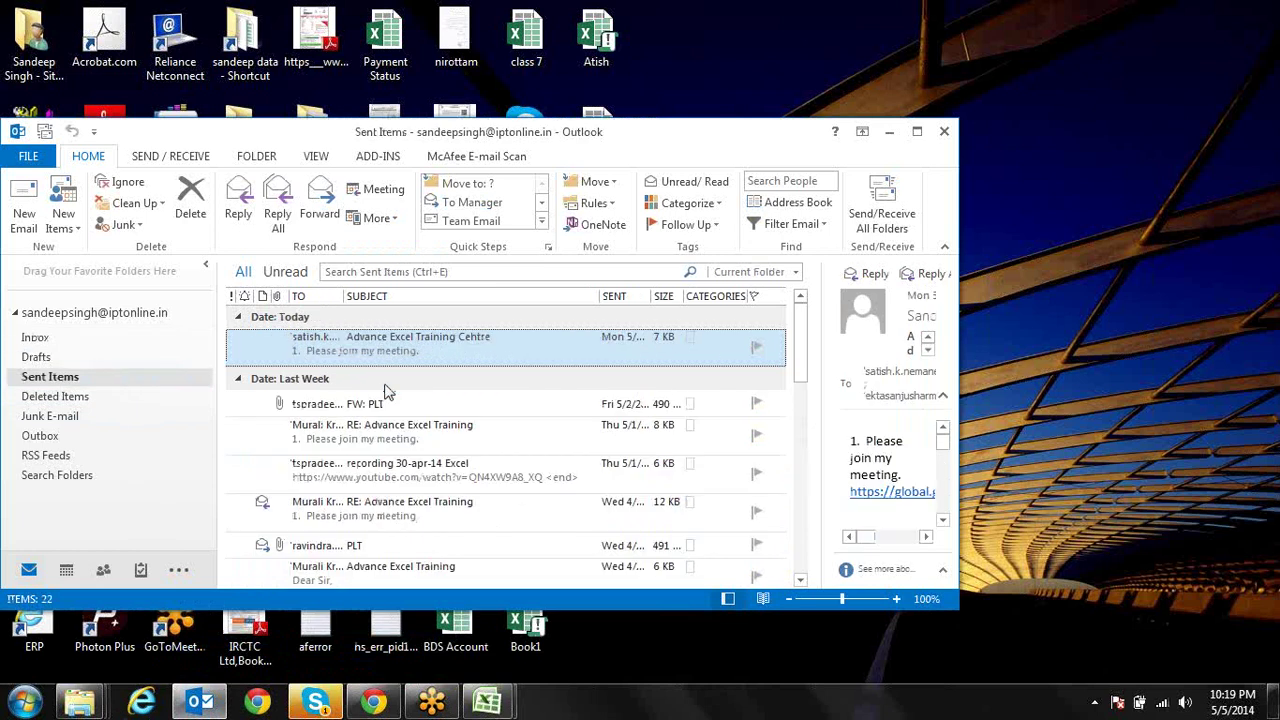
pyautogui.click(371, 405)
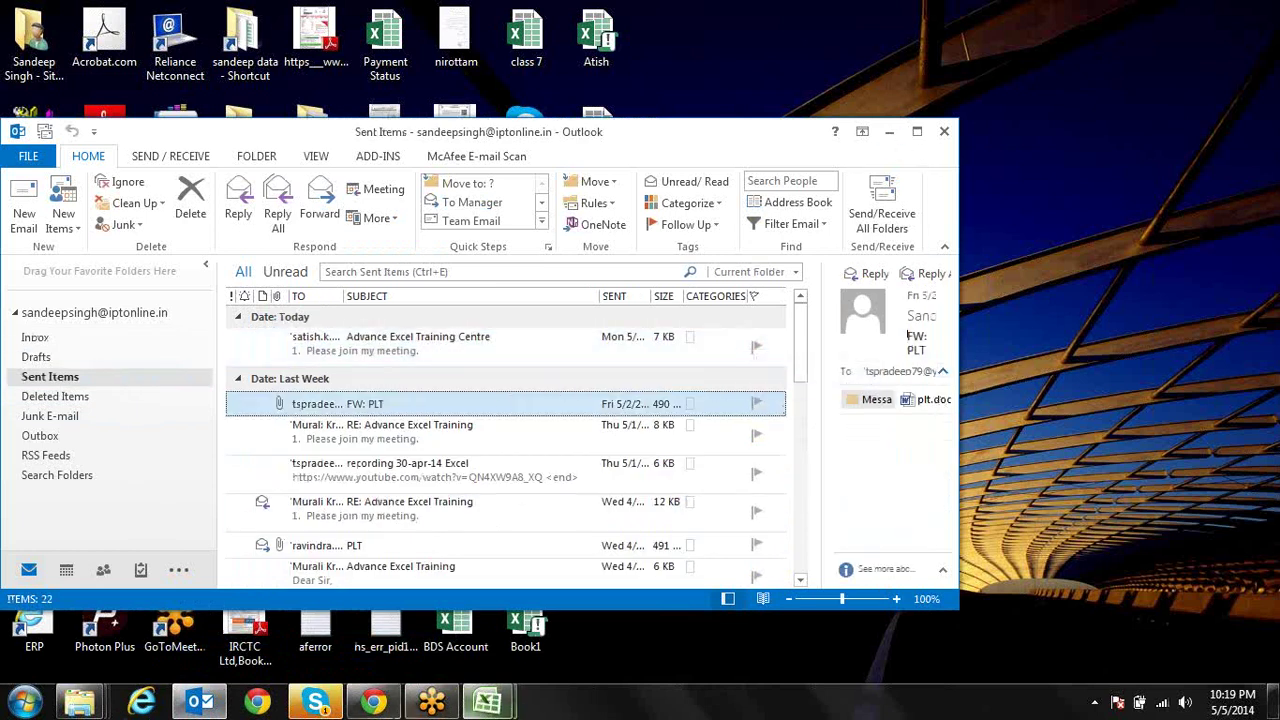
pyautogui.moveTo(200, 702)
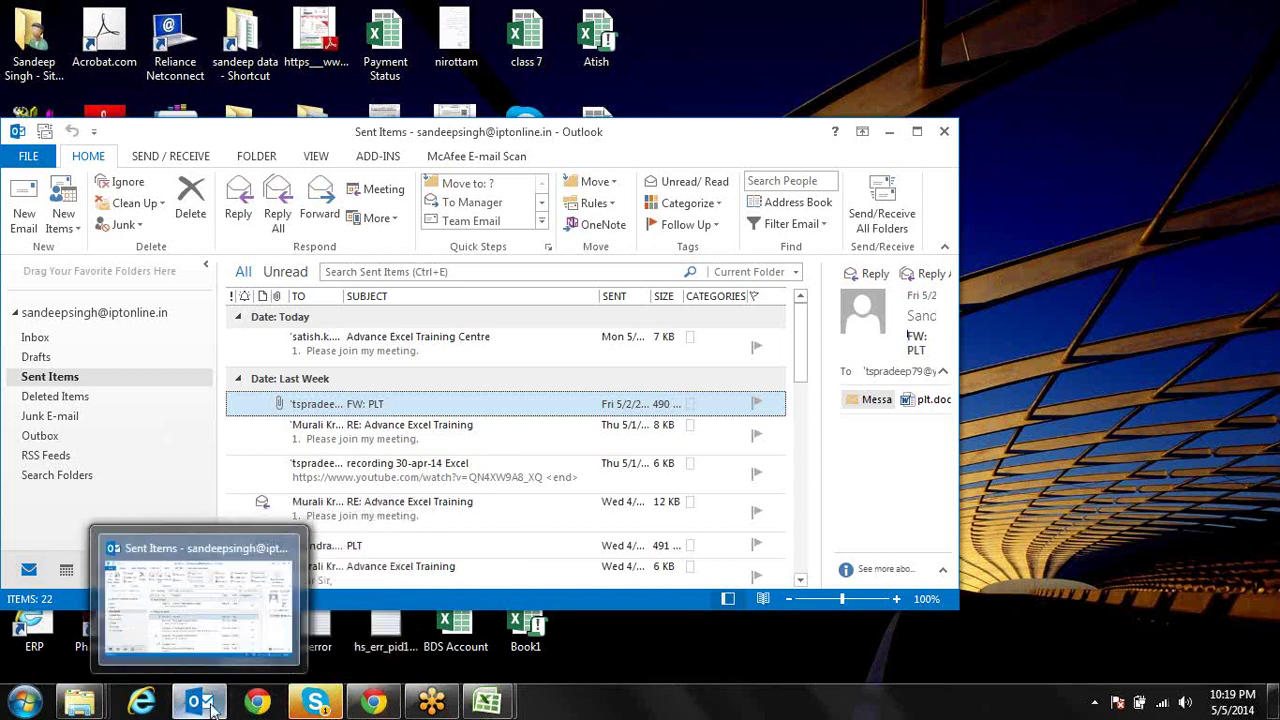
pyautogui.click(487, 702)
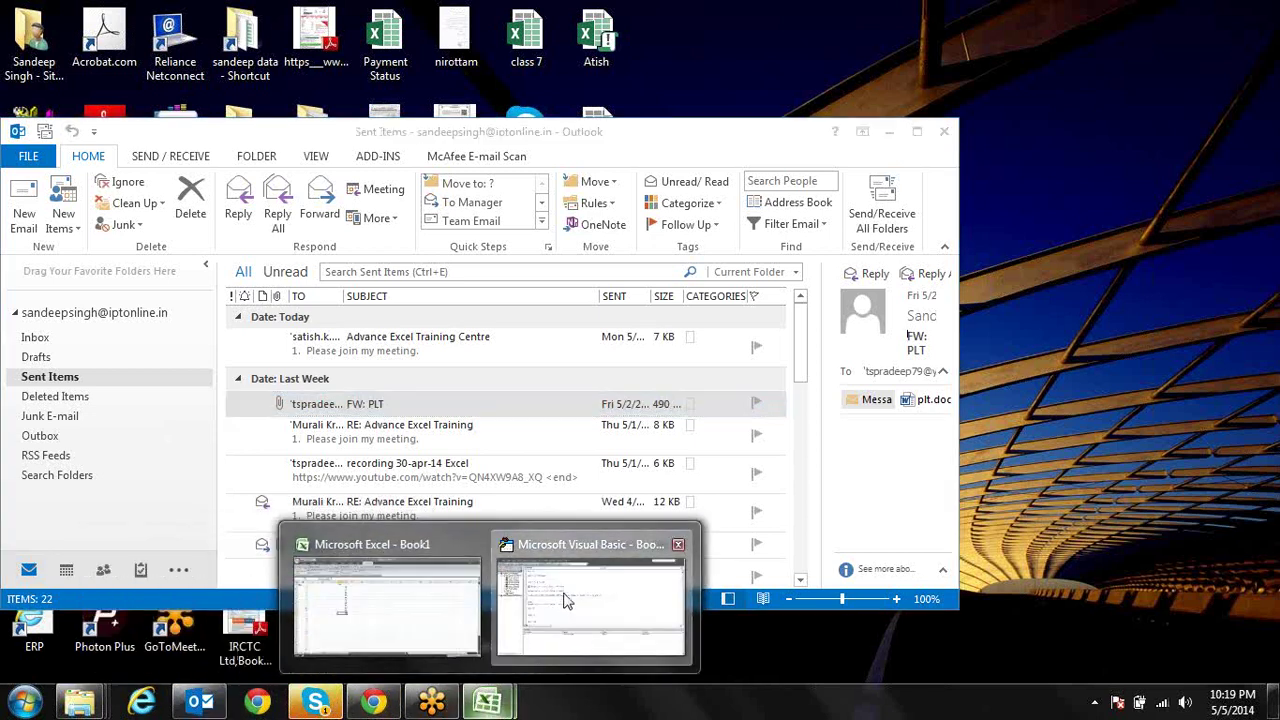
pyautogui.click(565, 600)
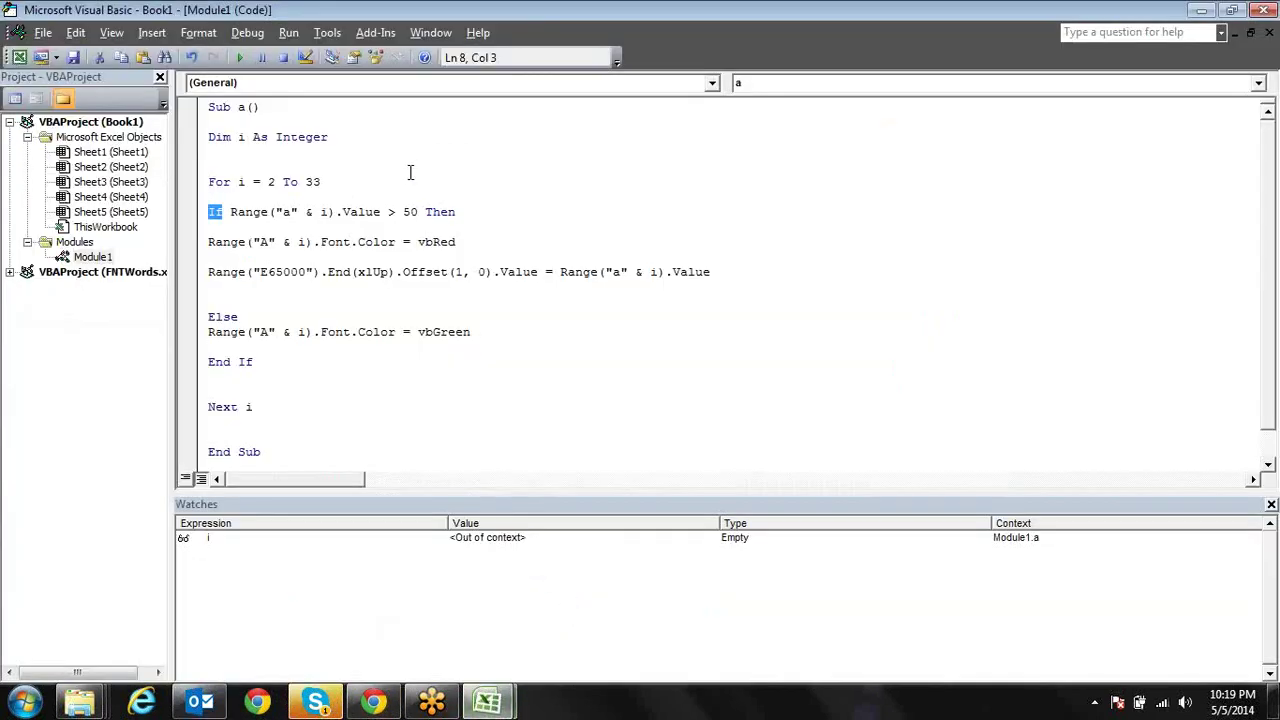
# Add a blank line above the If statement and highlight the If and Else branch statements
pyautogui.click(411, 212)
pyautogui.click(209, 200)
pyautogui.press('Return')
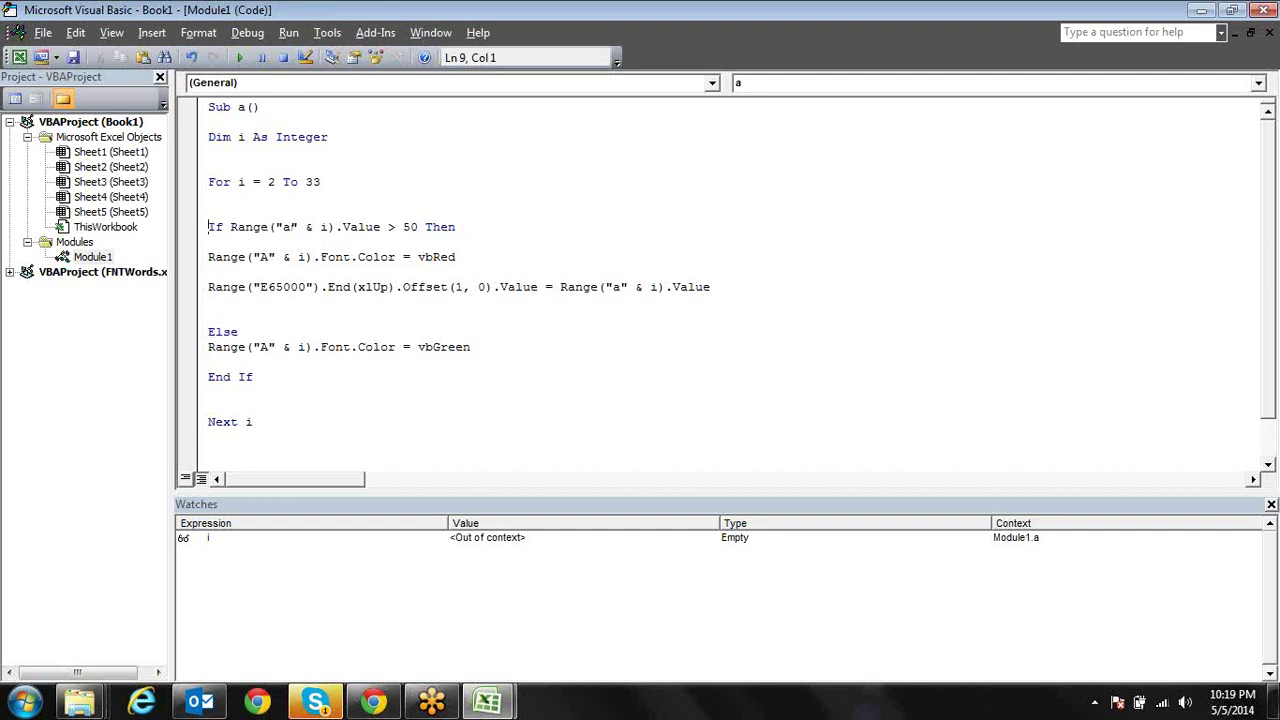
pyautogui.click(209, 241)
pyautogui.hotkey('shift', 'Down')
pyautogui.hotkey('shift', 'Down')
pyautogui.hotkey('shift', 'Down')
pyautogui.hotkey('shift', 'Down')
pyautogui.hotkey('shift', 'Down')
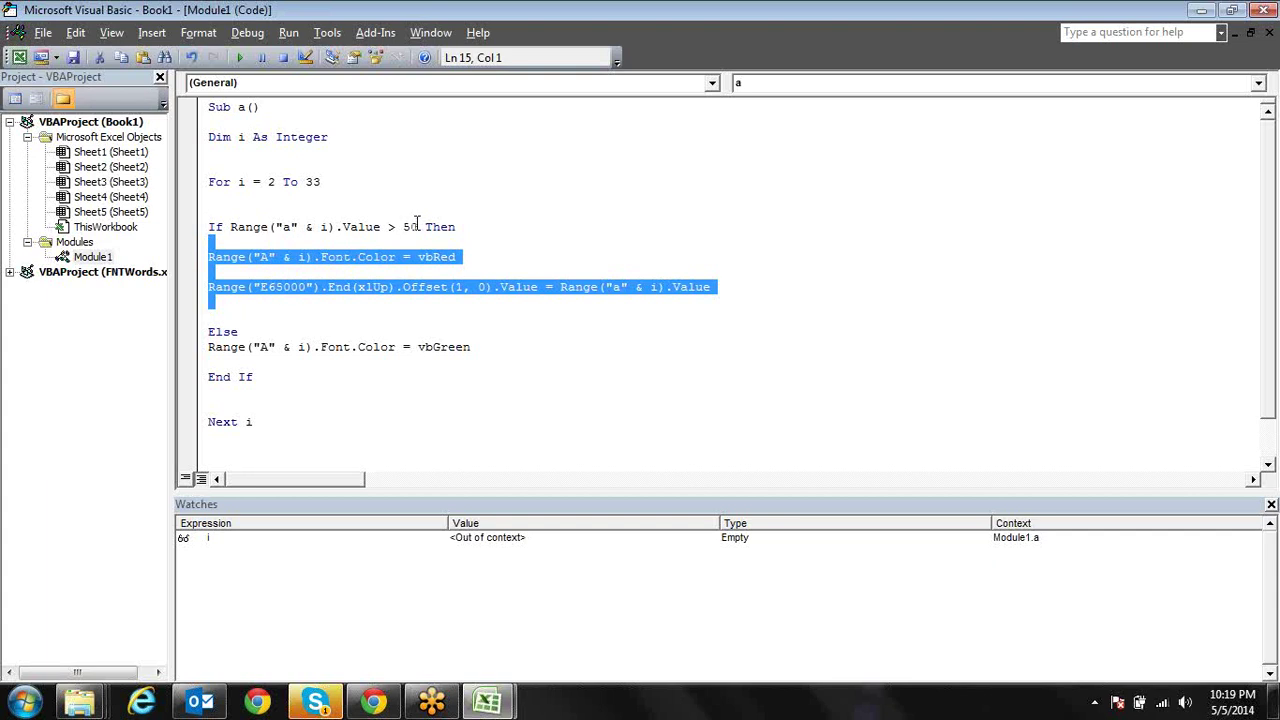
pyautogui.moveTo(417, 225)
pyautogui.mouseDown()
pyautogui.moveTo(297, 211)
pyautogui.moveTo(229, 226)
pyautogui.mouseUp()
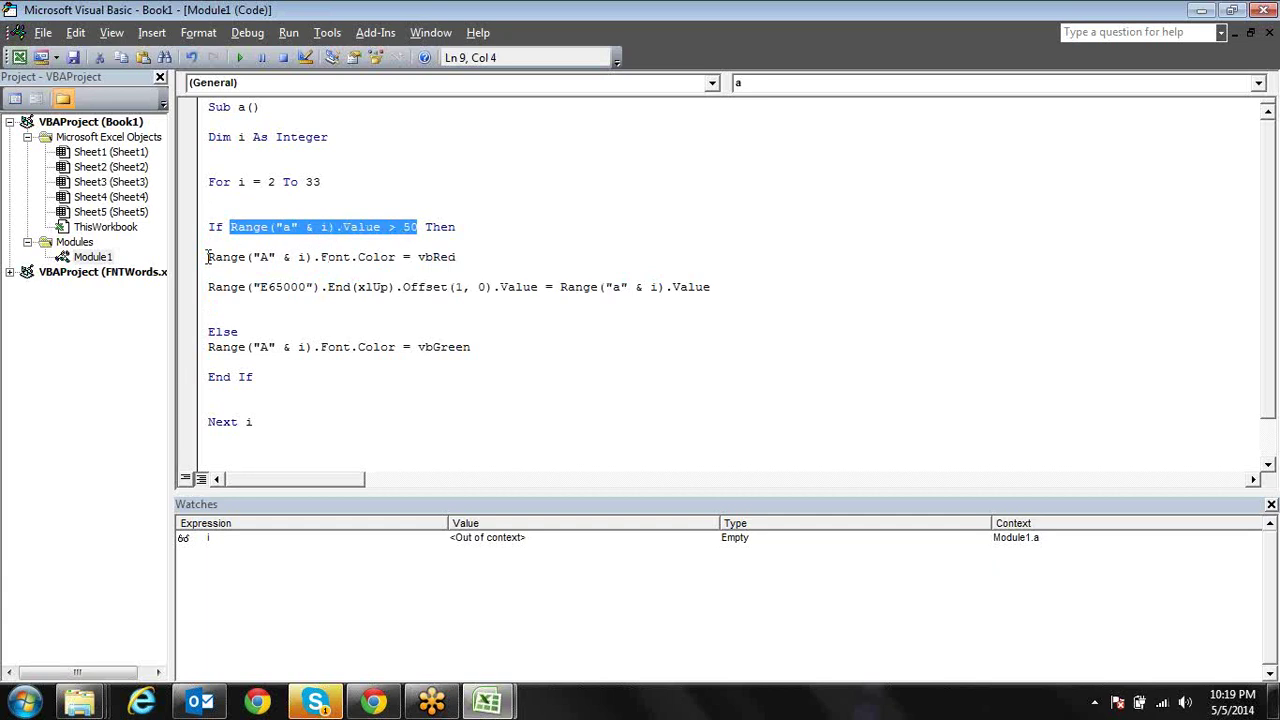
pyautogui.moveTo(208, 257)
pyautogui.mouseDown()
pyautogui.moveTo(650, 300)
pyautogui.moveTo(723, 293)
pyautogui.mouseUp()
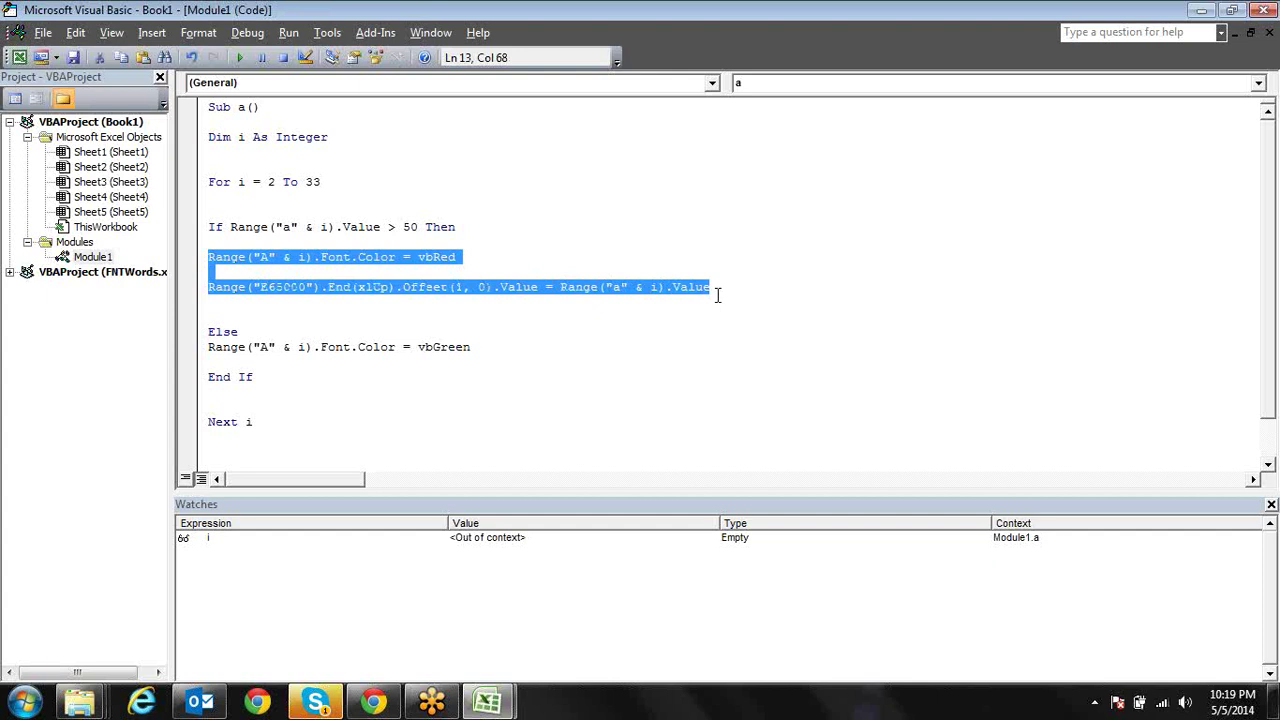
pyautogui.moveTo(483, 348); pyautogui.dragTo(208, 347)
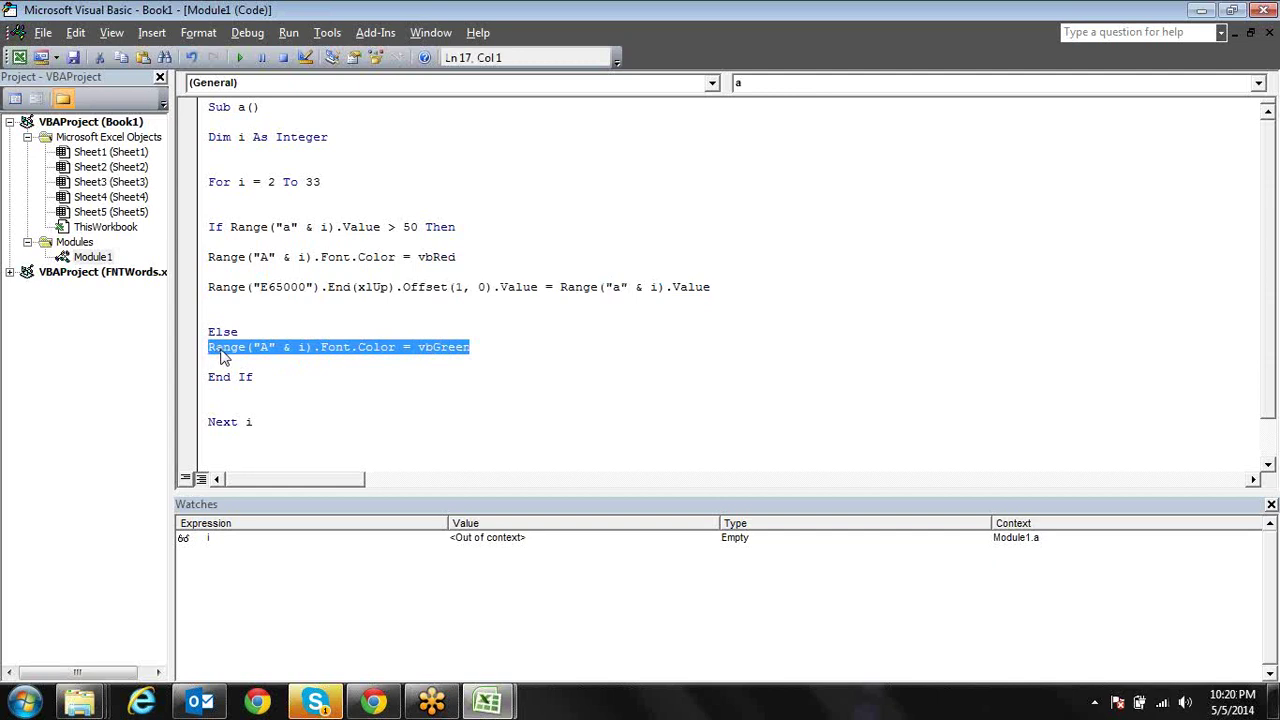
# Copy the column E copy line below the vbGreen line and change its column to F
pyautogui.click(733, 287)
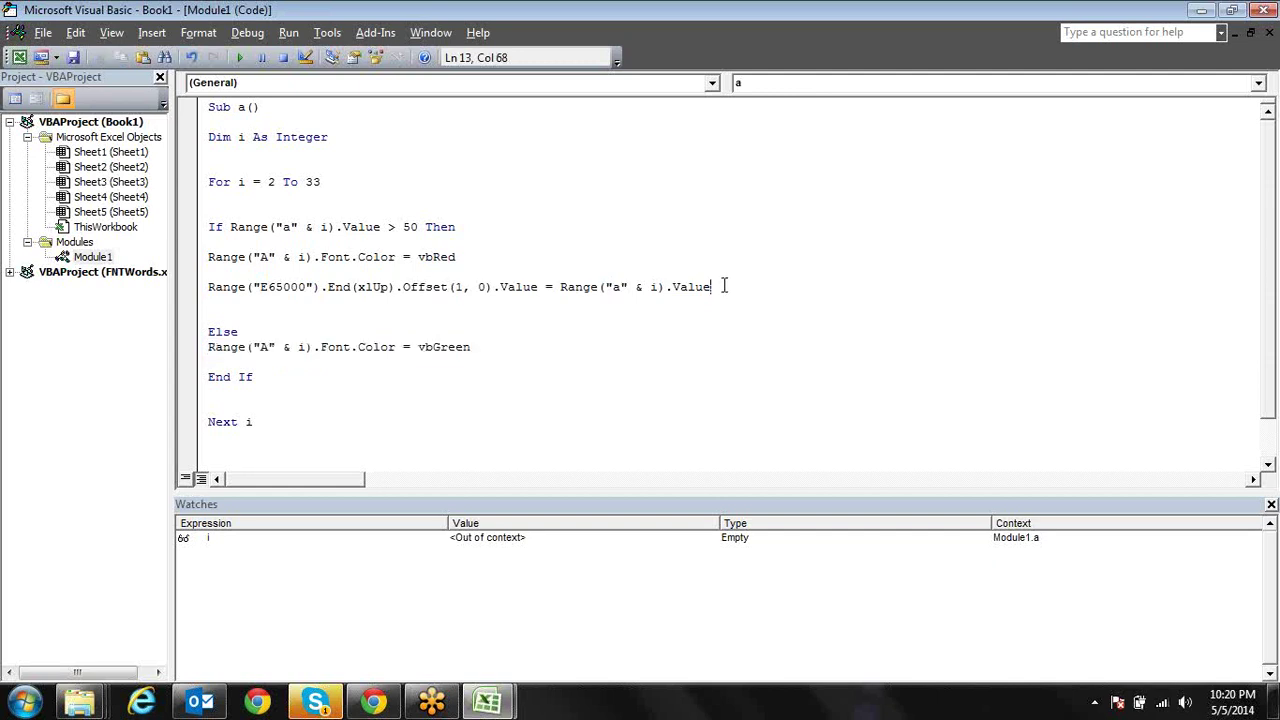
pyautogui.moveTo(710, 287); pyautogui.dragTo(205, 287)
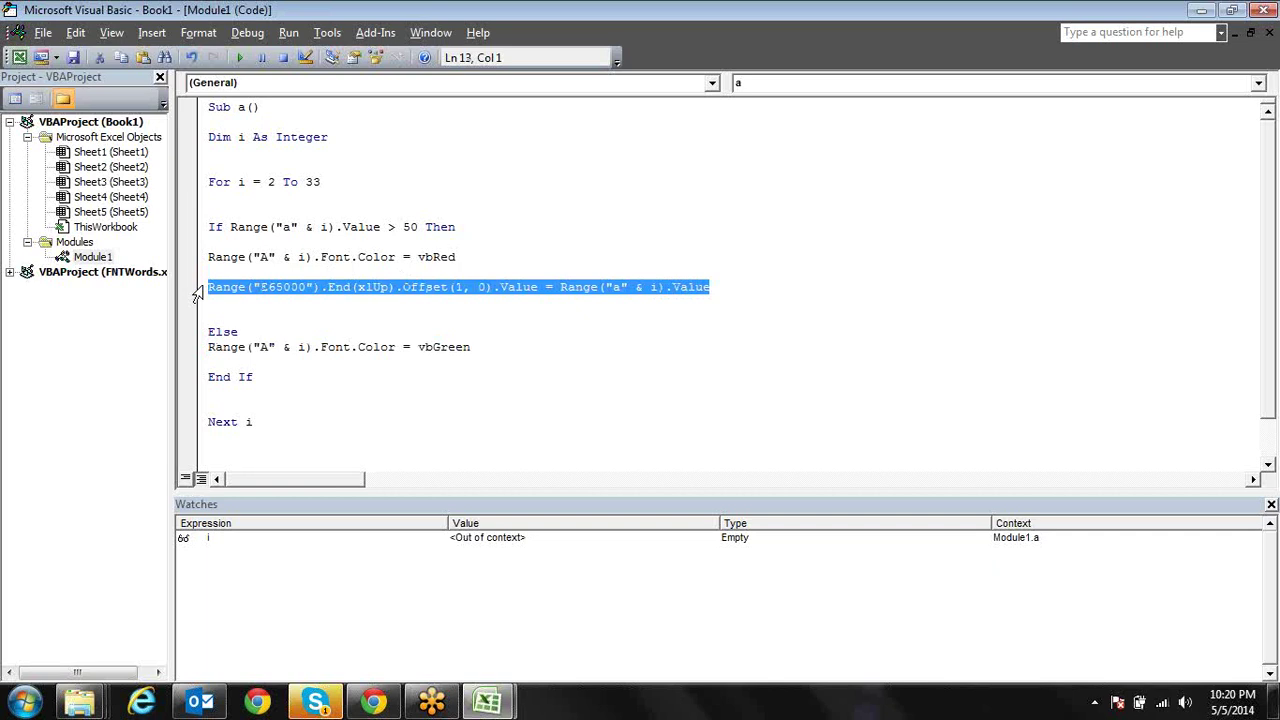
pyautogui.press('Down')
pyautogui.press('Down')
pyautogui.press('Down')
pyautogui.press('Down')
pyautogui.press('Down')
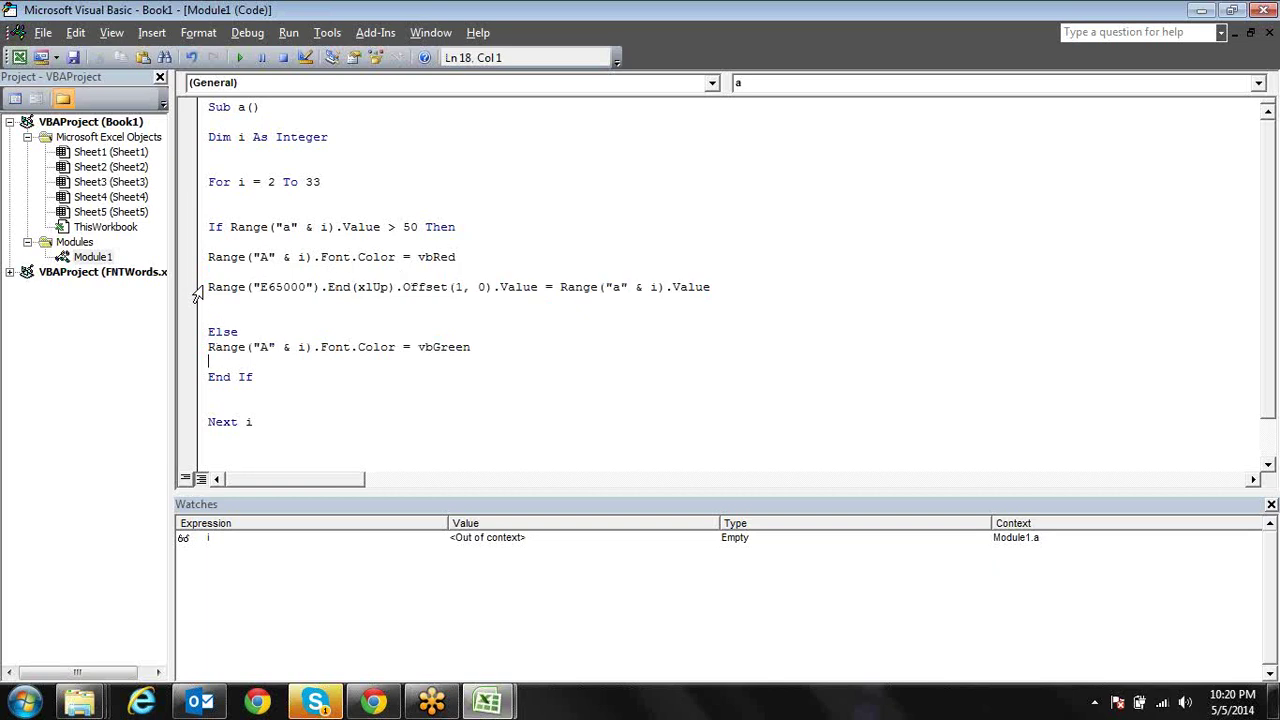
pyautogui.write('Range("E65000").End(xlUp).Offset(1, 0).Value = Range("a" & i).Value')
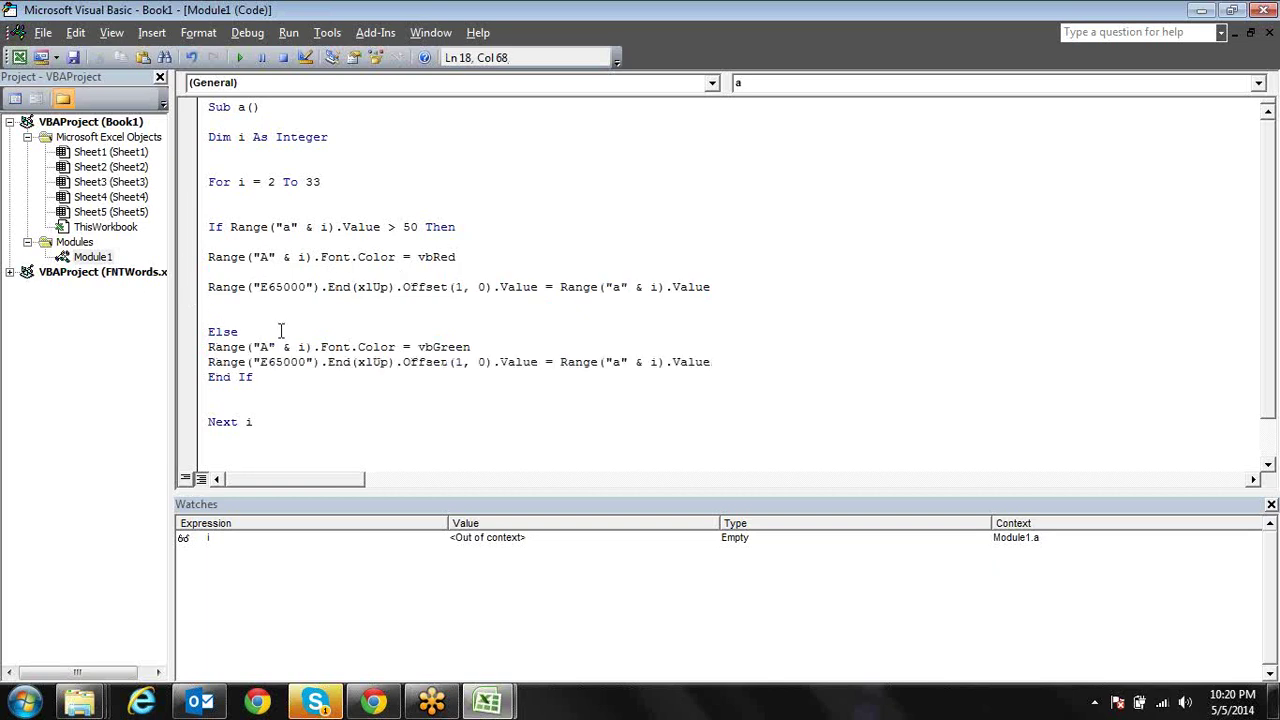
pyautogui.click(268, 361)
pyautogui.press('BackSpace')
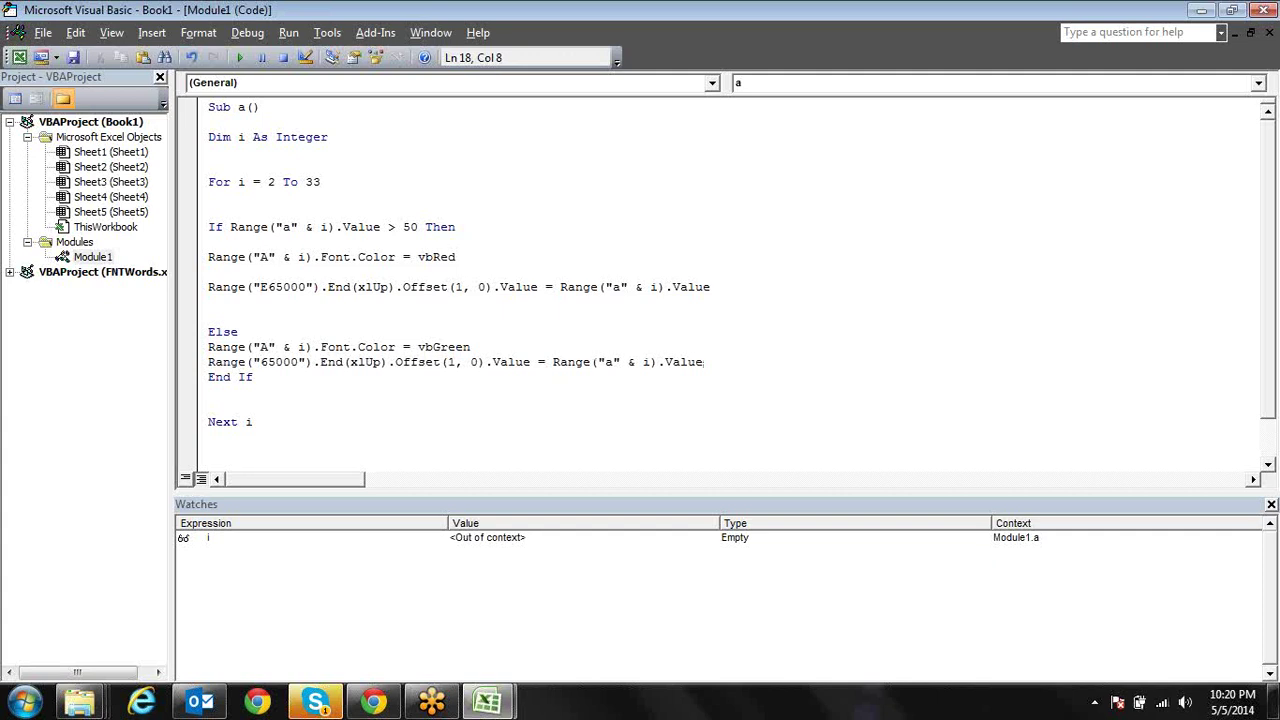
pyautogui.write('f')
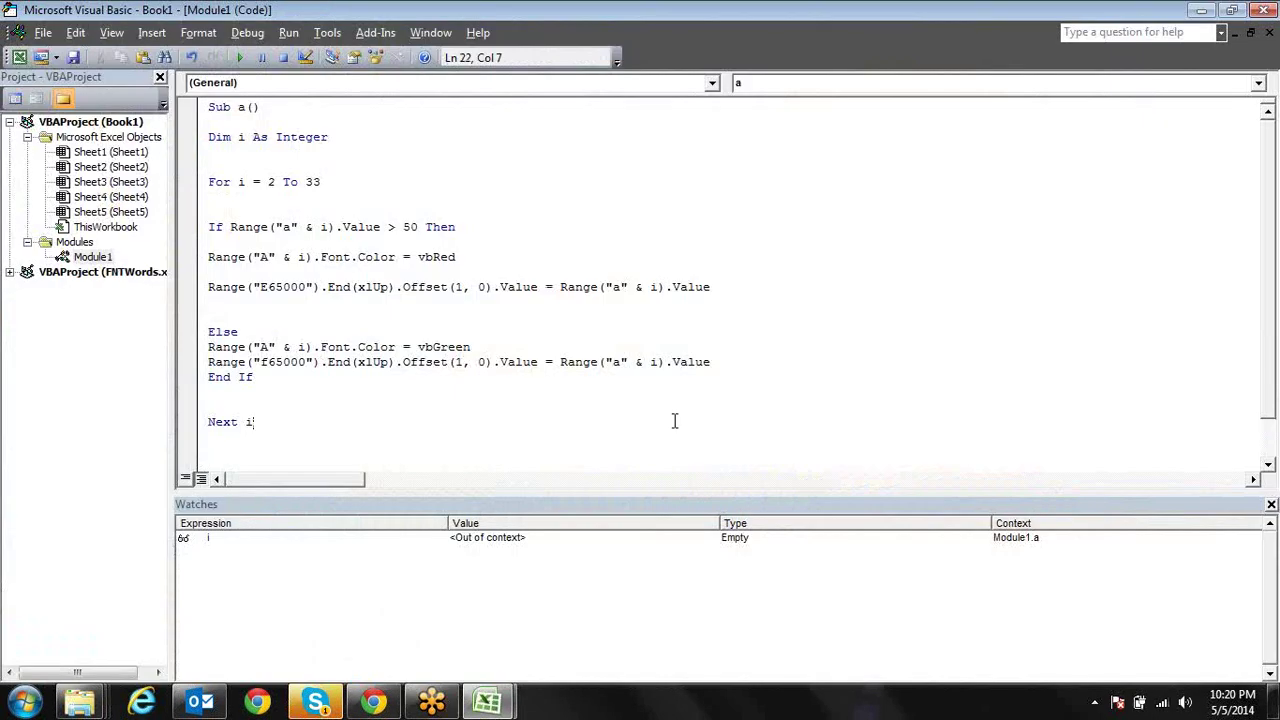
pyautogui.moveTo(487, 702)
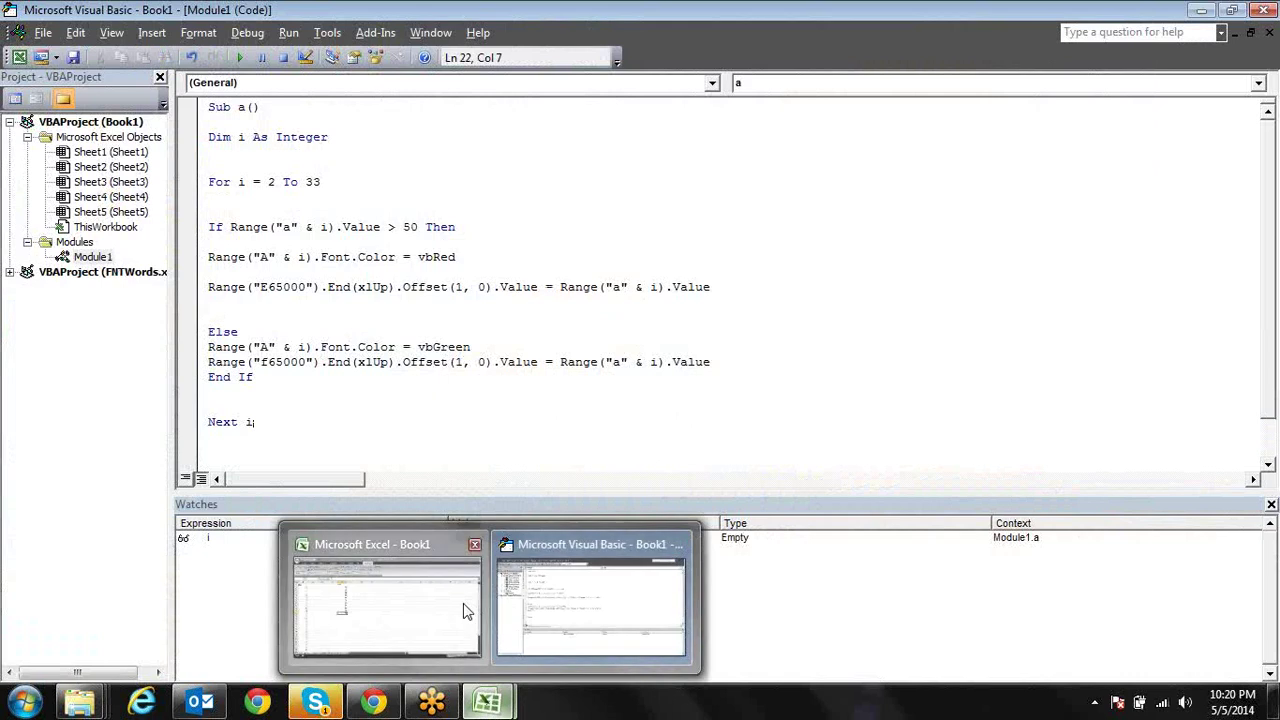
# Enter the heading <=50 in cell F1 and run macro a
pyautogui.click(465, 610)
pyautogui.click(423, 184)
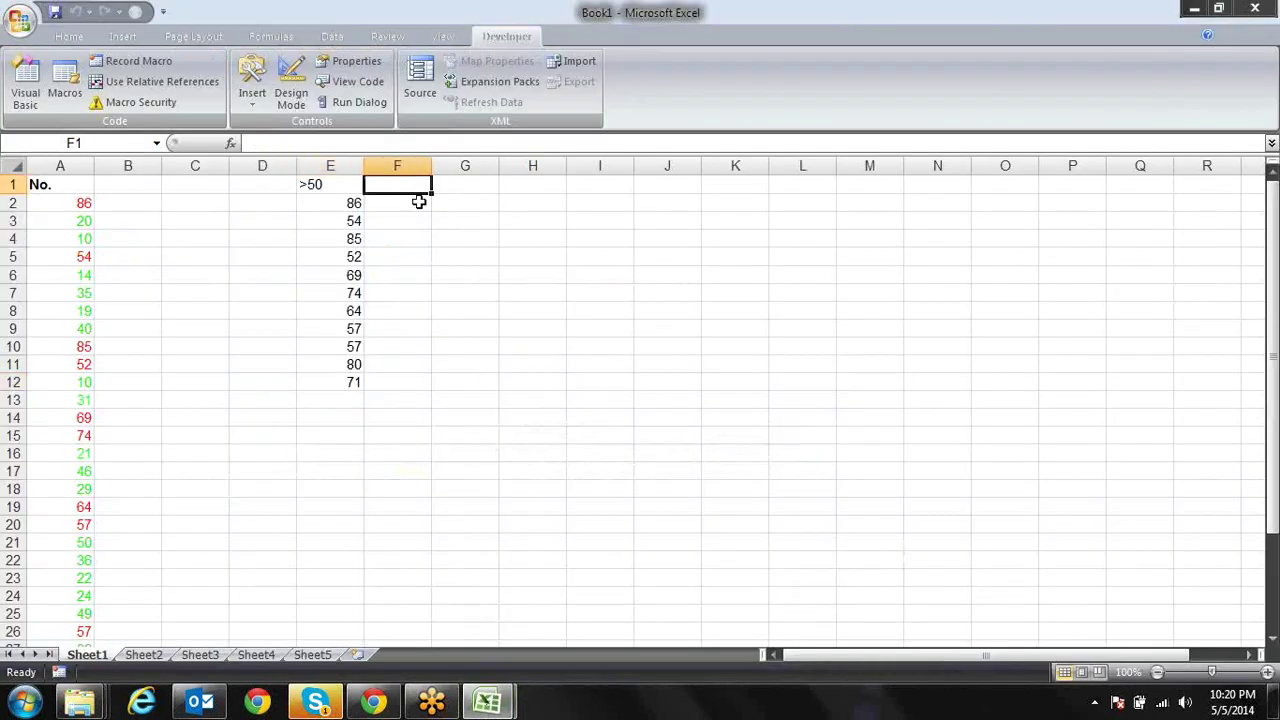
pyautogui.write('<=')
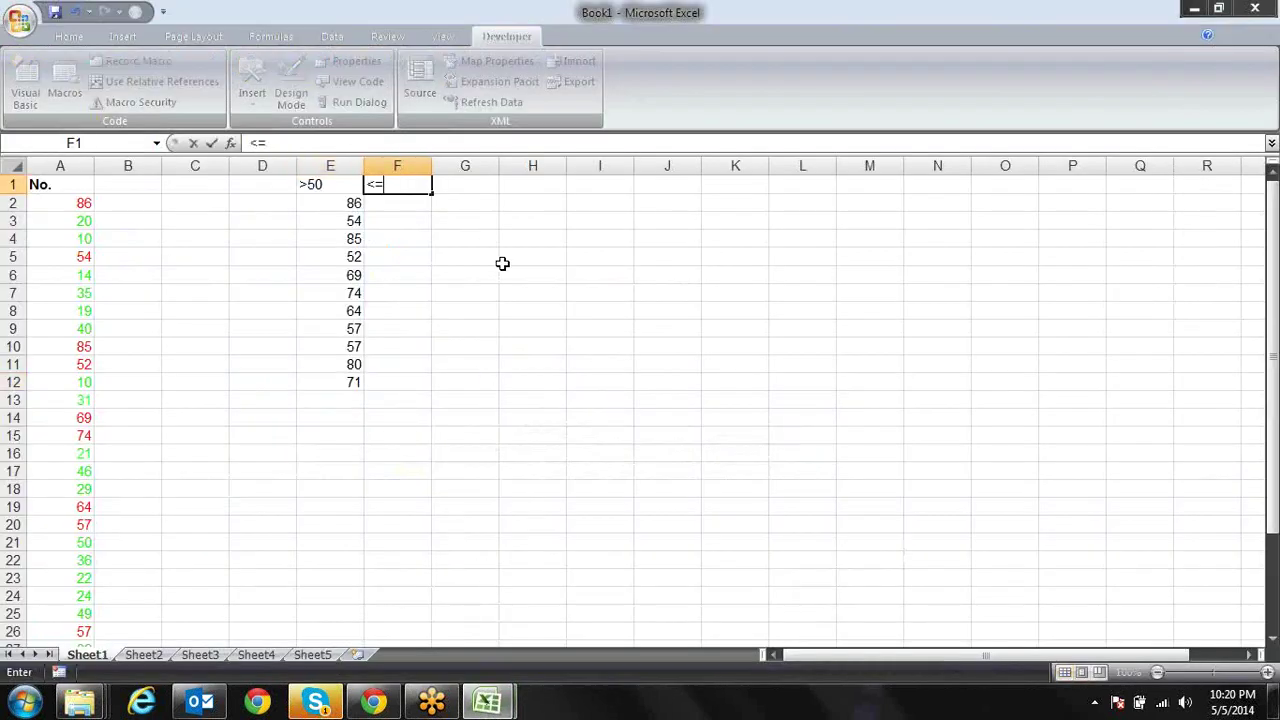
pyautogui.write('50')
pyautogui.press('Return')
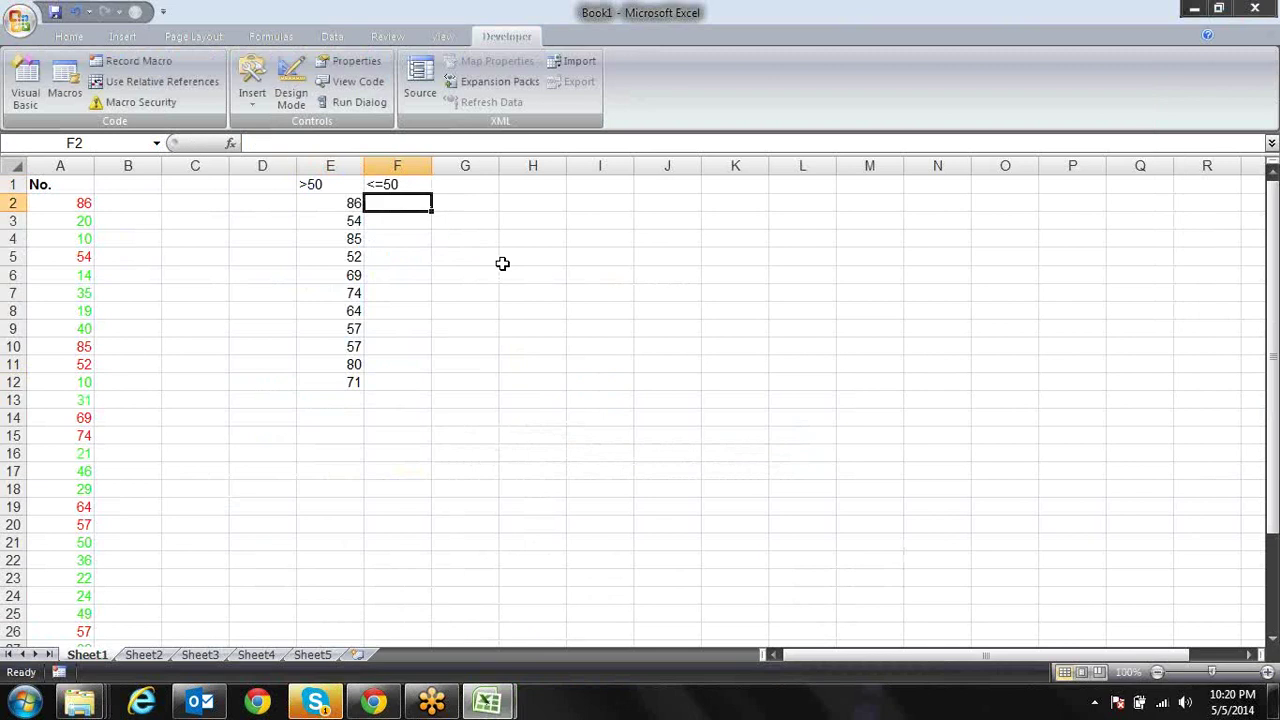
pyautogui.hotkey('alt', 'F8')
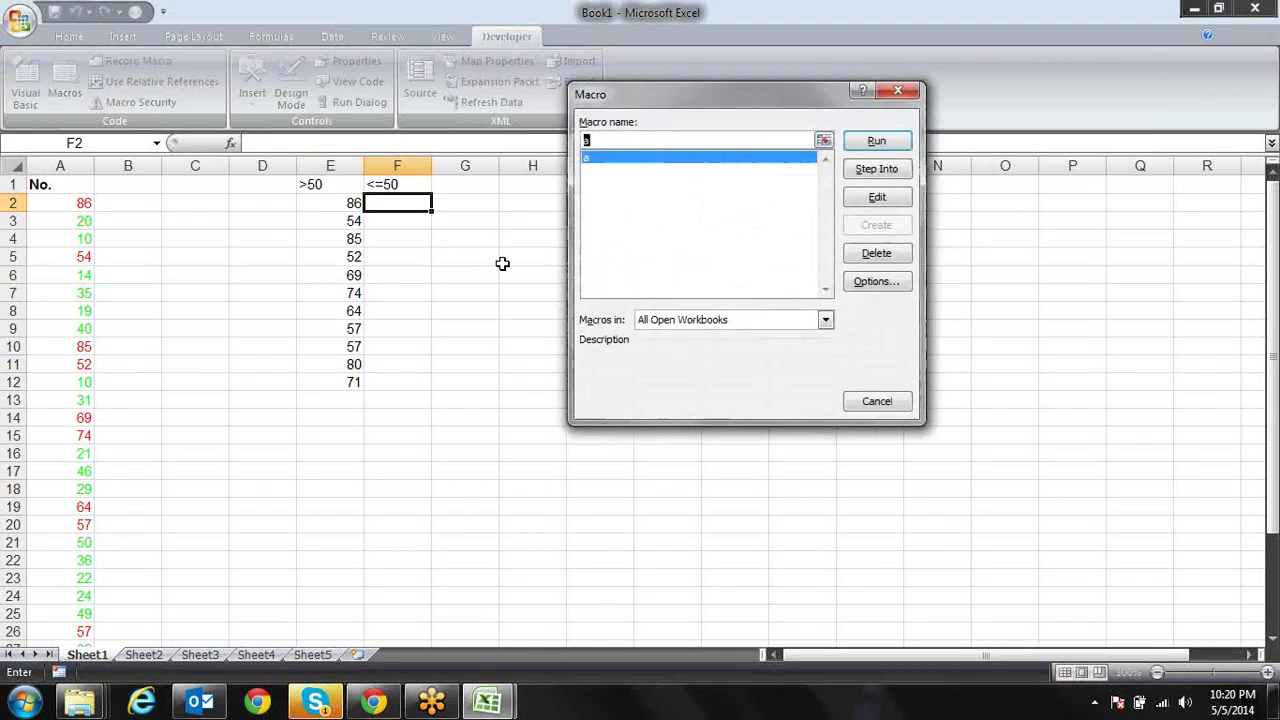
pyautogui.click(893, 146)
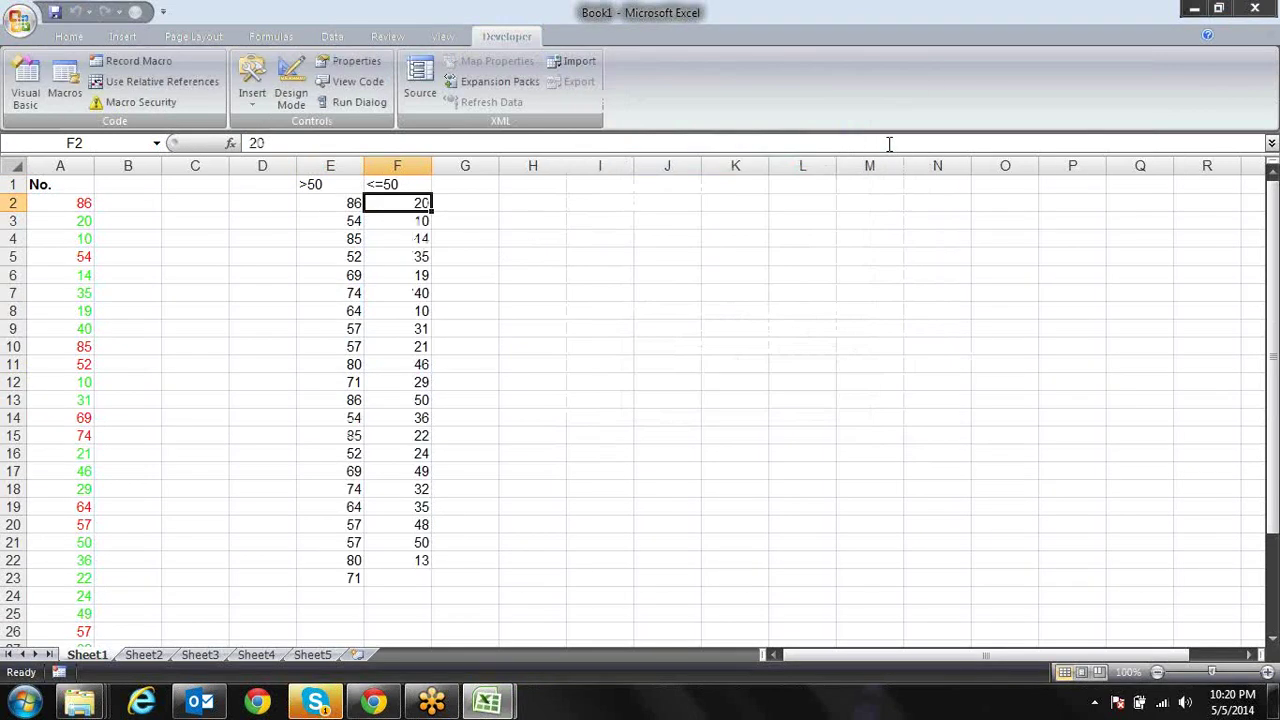
# Clear the results in columns E and F, rerun macro a, and select both columns to check counts
pyautogui.click(352, 203)
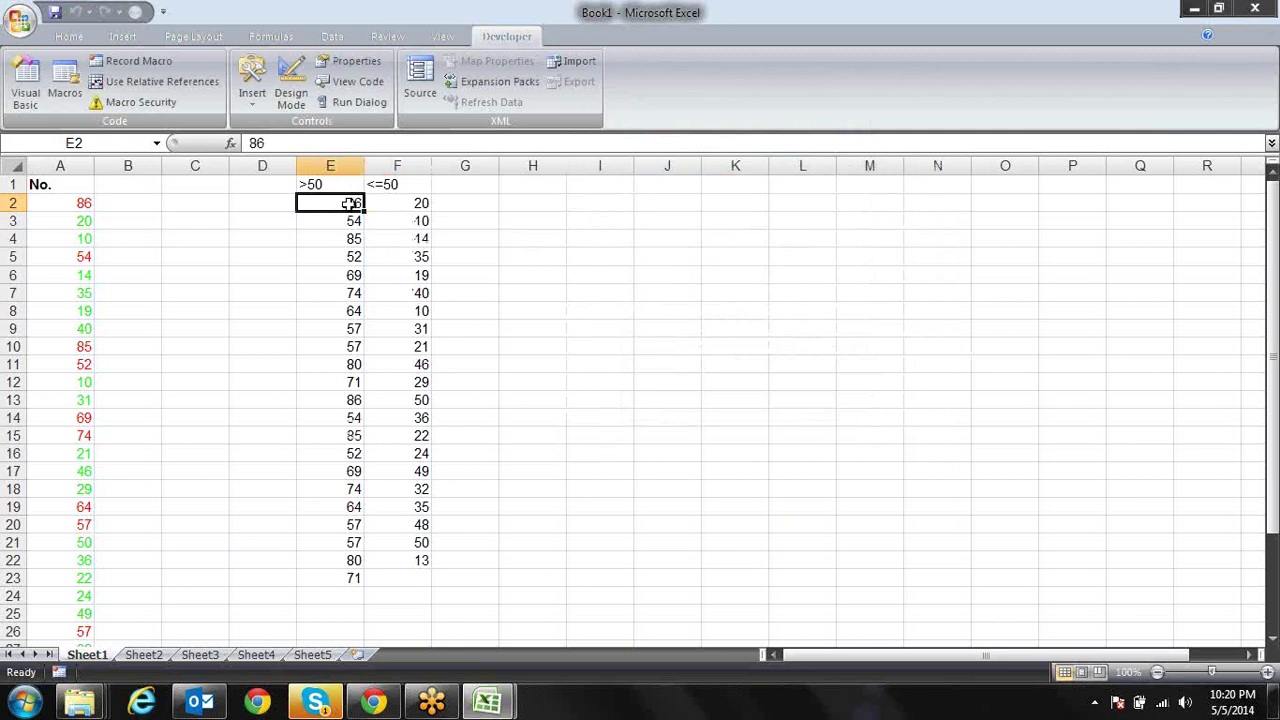
pyautogui.hotkey('ctrl', 'shift', 'Down')
pyautogui.press('Delete')
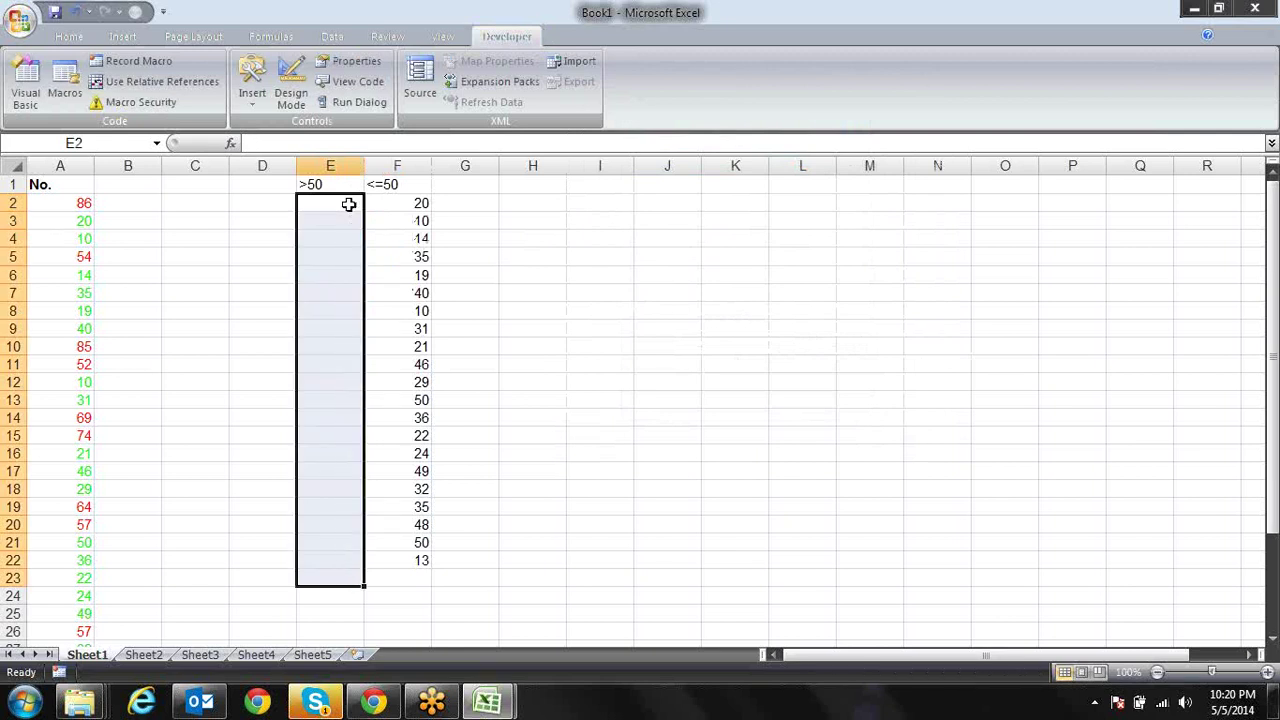
pyautogui.press('Right')
pyautogui.hotkey('ctrl', 'shift', 'Down')
pyautogui.press('Delete')
pyautogui.press('Right')
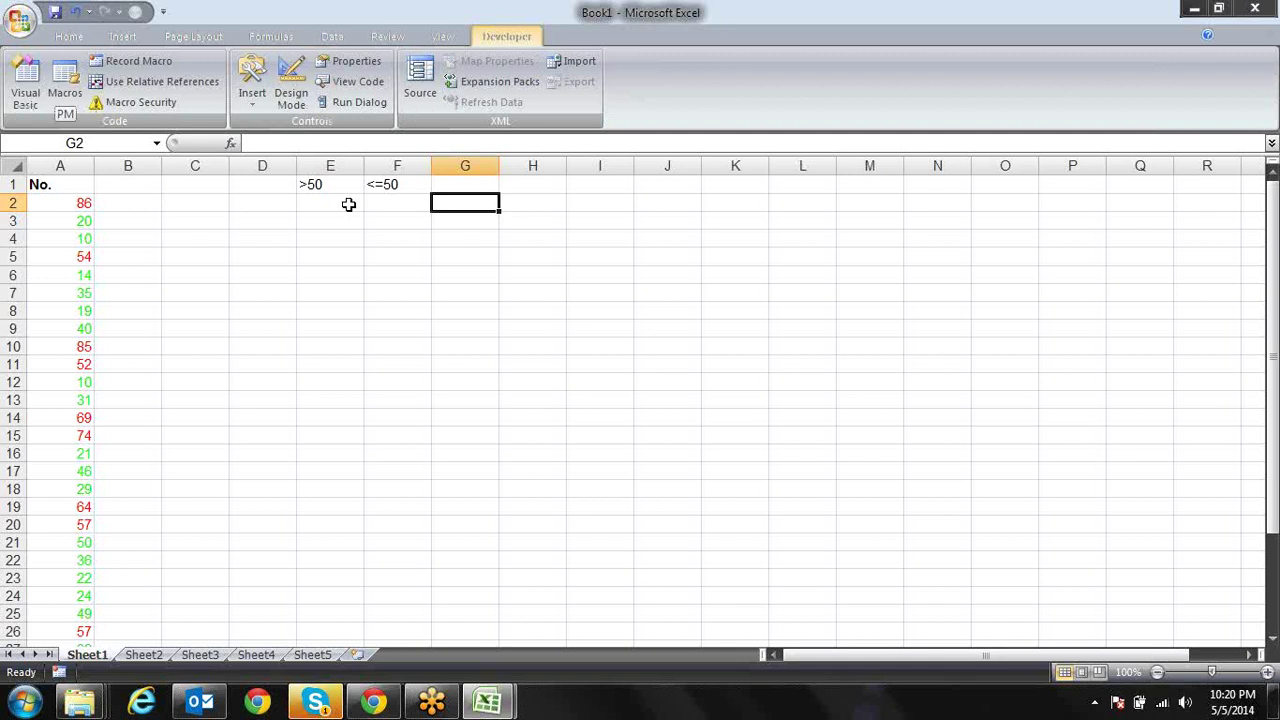
pyautogui.hotkey('alt', 'F8')
pyautogui.click(877, 141)
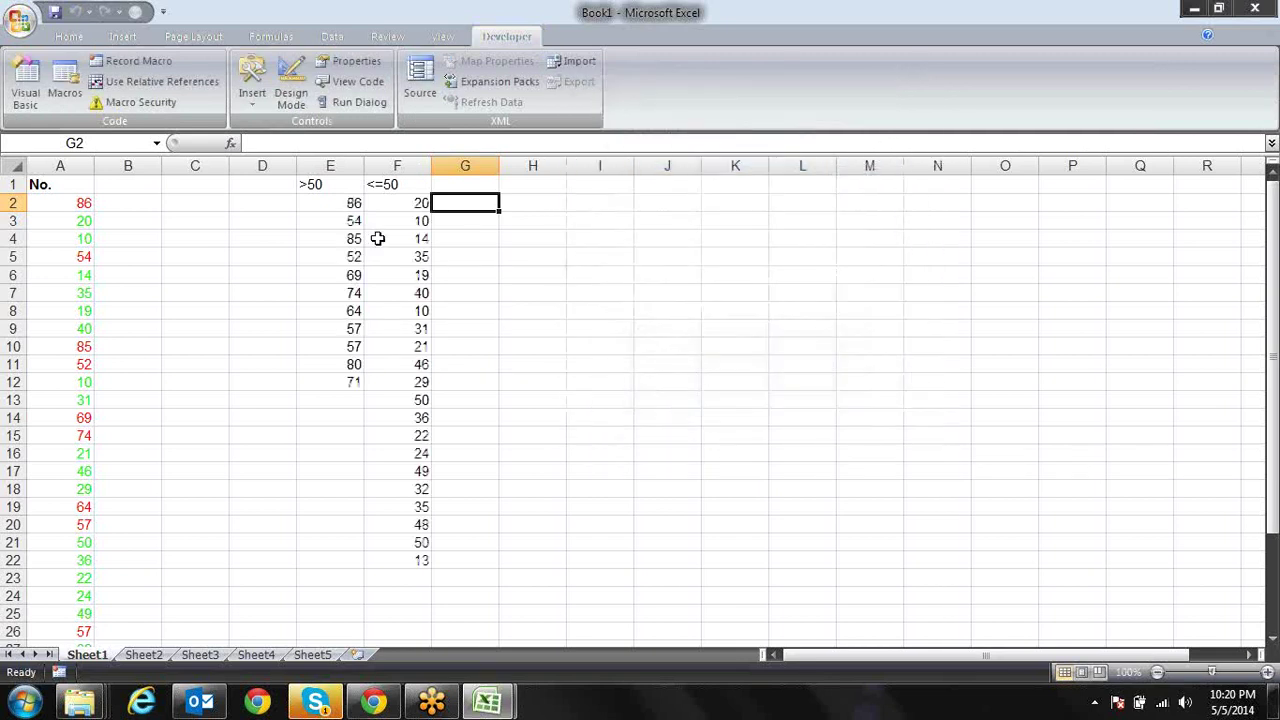
pyautogui.moveTo(403, 203); pyautogui.dragTo(395, 441)
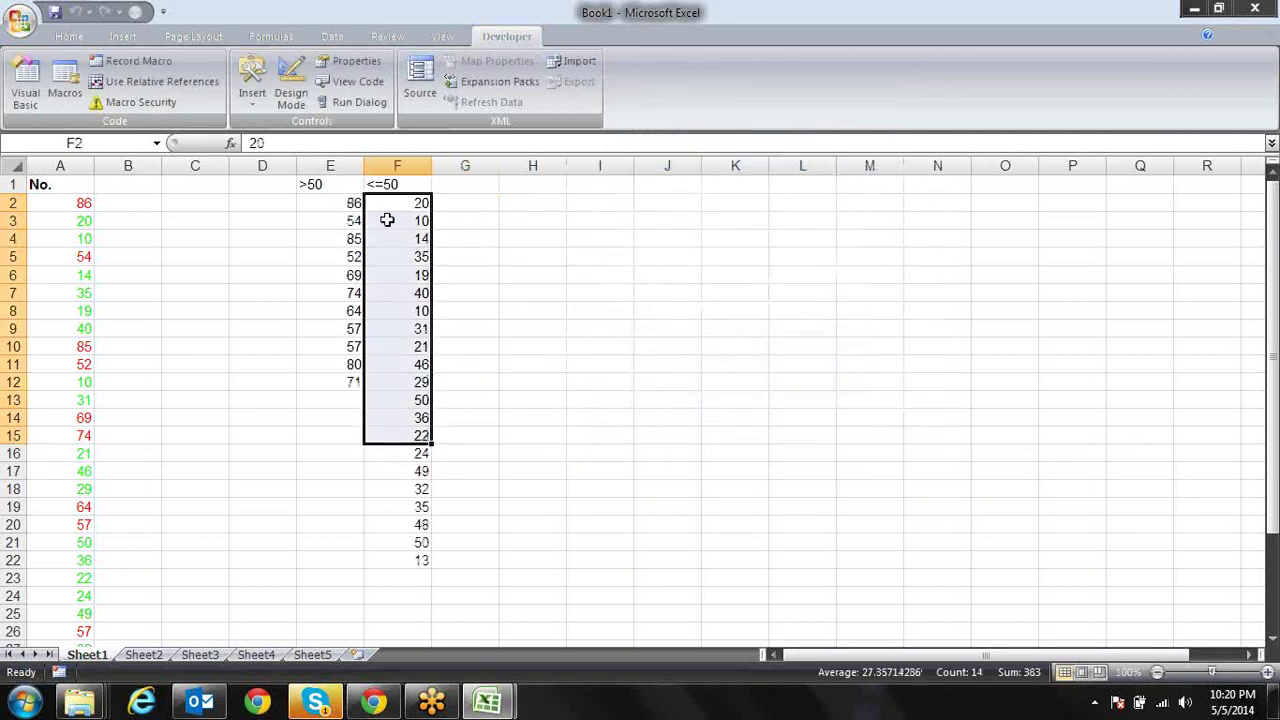
pyautogui.moveTo(352, 203); pyautogui.dragTo(329, 367)
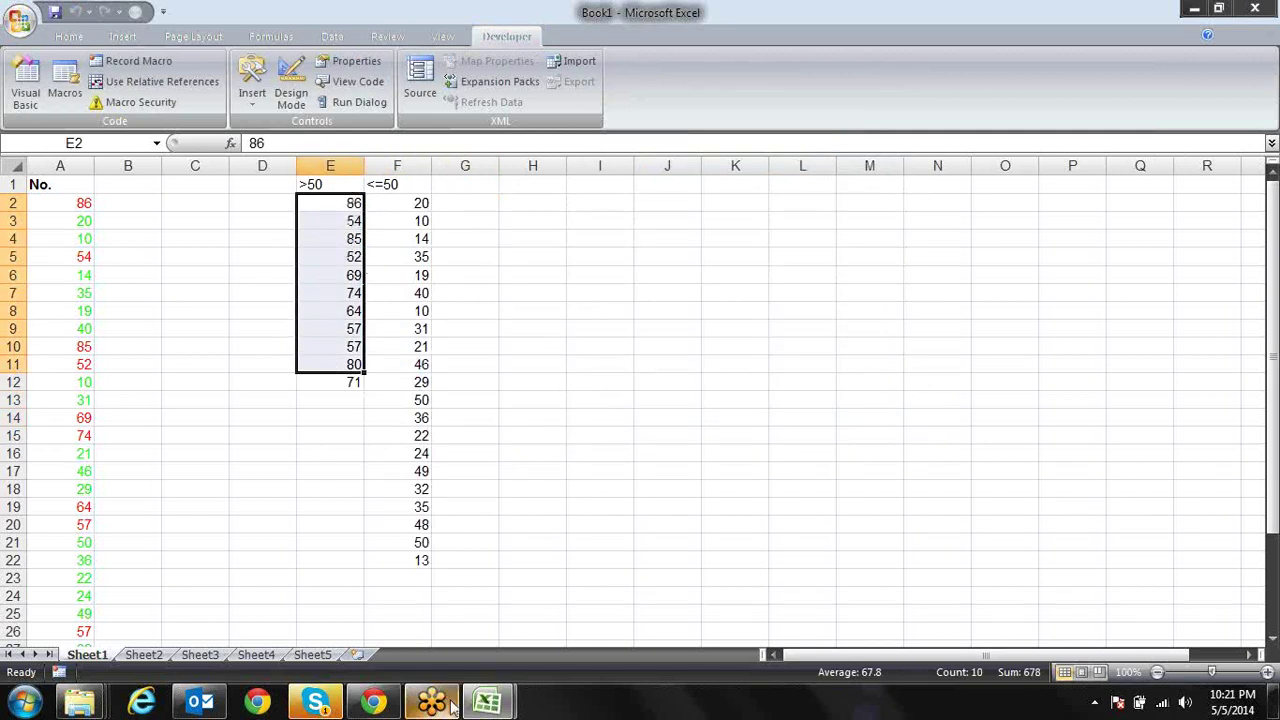
# Back in the macro code, review the If and Else statements and go to the end of For i = 2 To 33
pyautogui.click(484, 703)
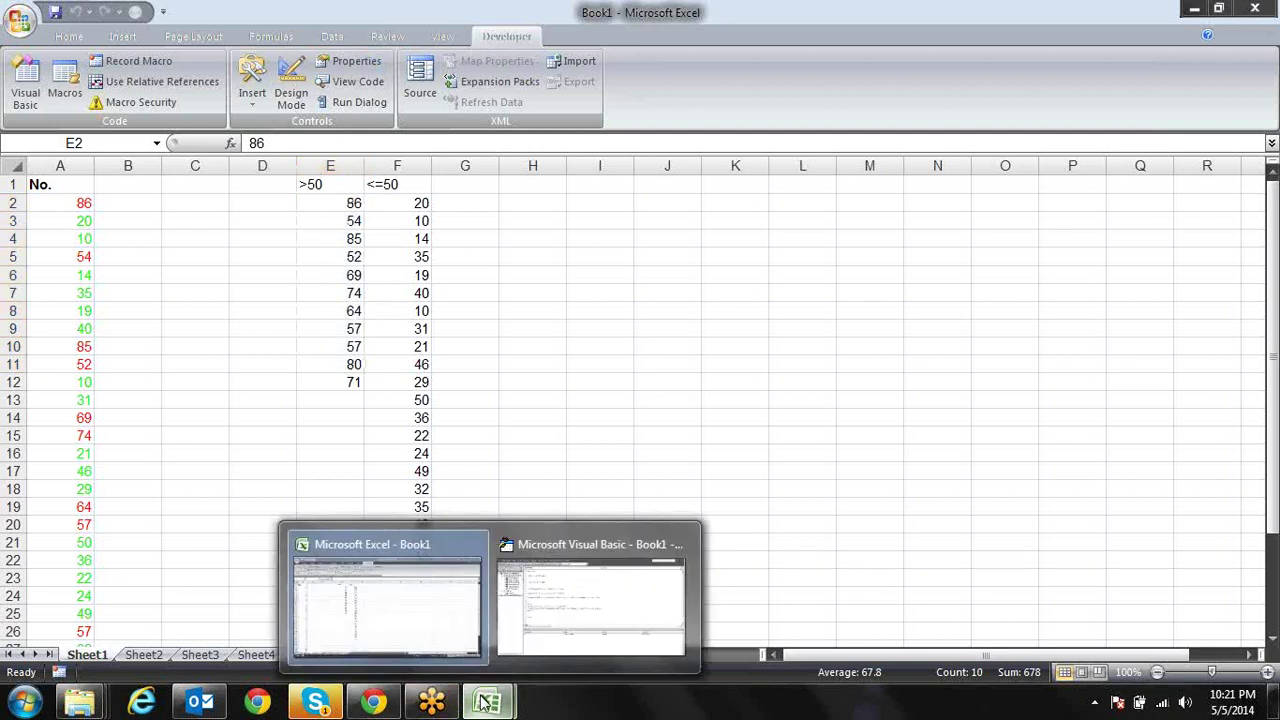
pyautogui.click(587, 626)
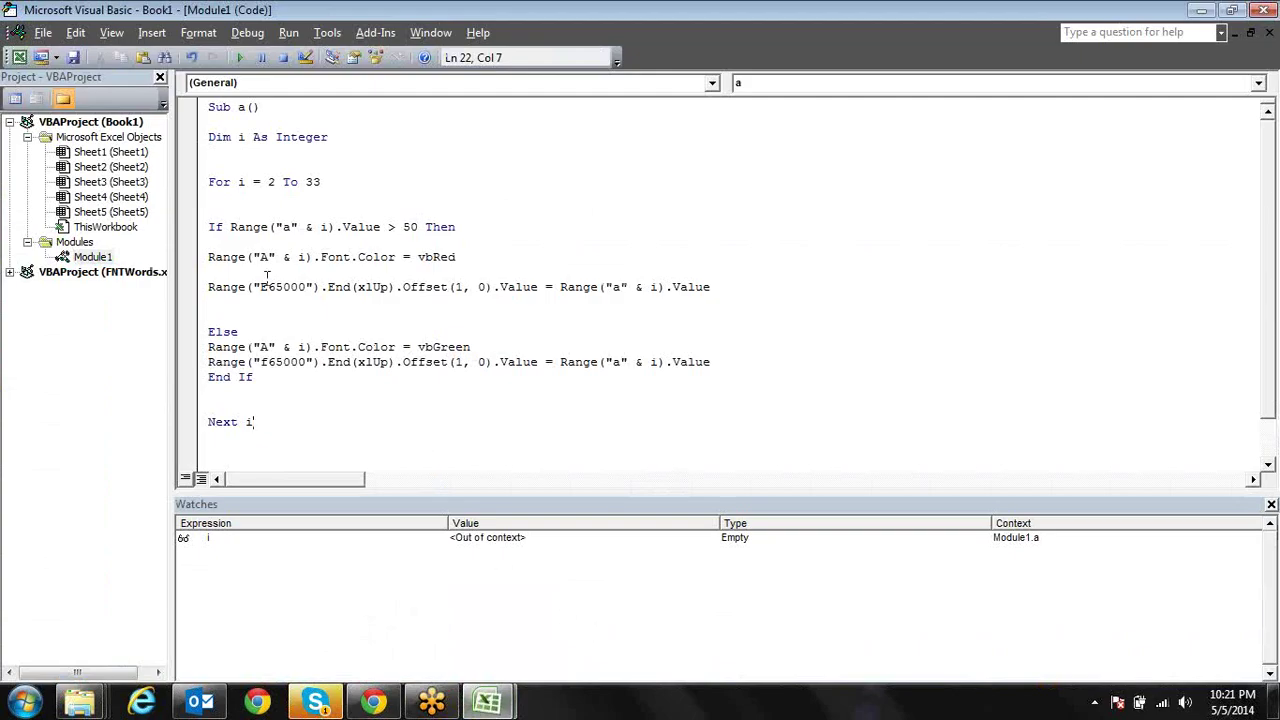
pyautogui.moveTo(230, 227); pyautogui.dragTo(418, 228)
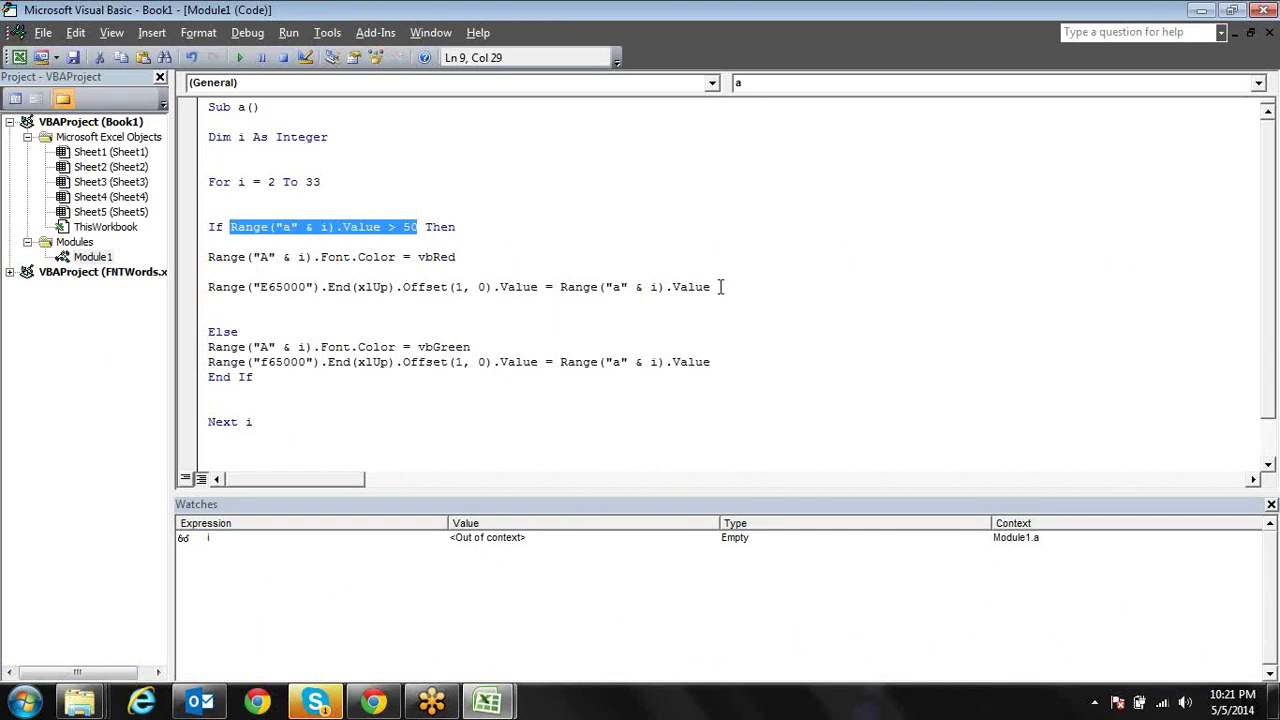
pyautogui.moveTo(712, 287); pyautogui.dragTo(199, 257)
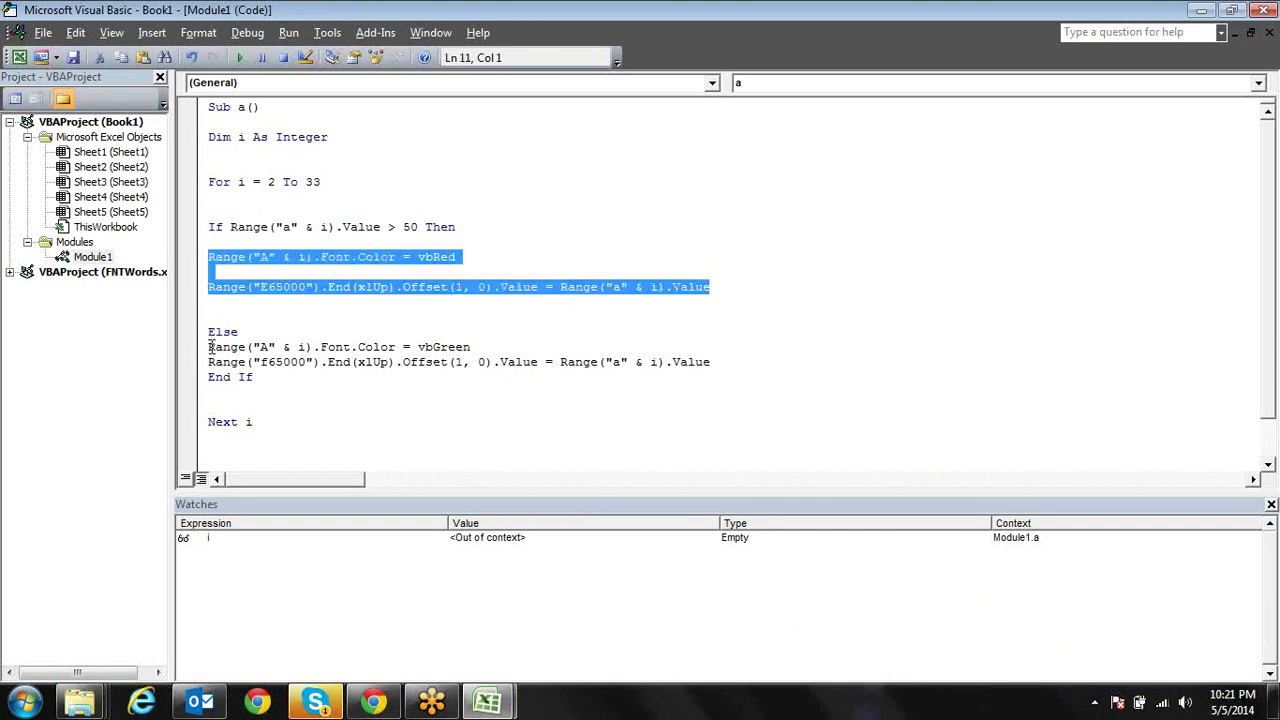
pyautogui.moveTo(210, 346); pyautogui.dragTo(538, 369)
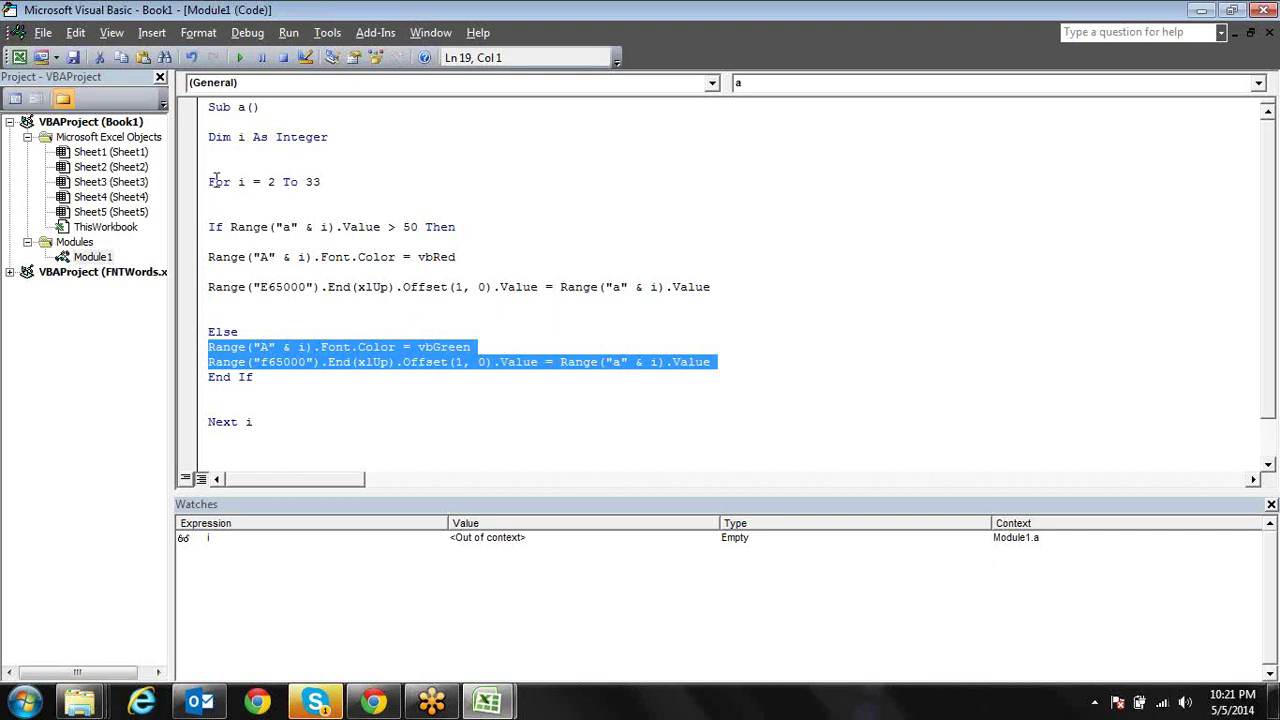
pyautogui.click(322, 185)
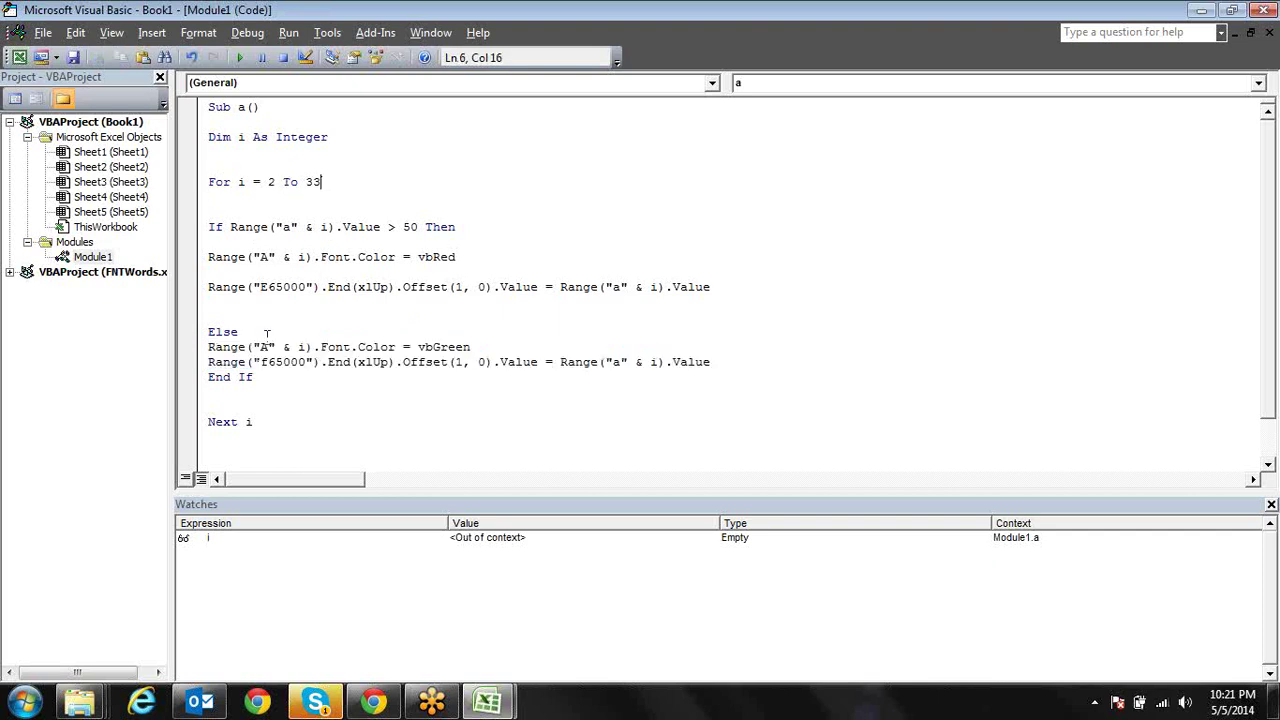
pyautogui.click(253, 422)
pyautogui.click(429, 177)
# Replace the loop bound 33 with Application.WorksheetFunction.CountA("A:A")
pyautogui.press('BackSpace')
pyautogui.press('BackSpace')
pyautogui.write('app')
pyautogui.write('lication.')
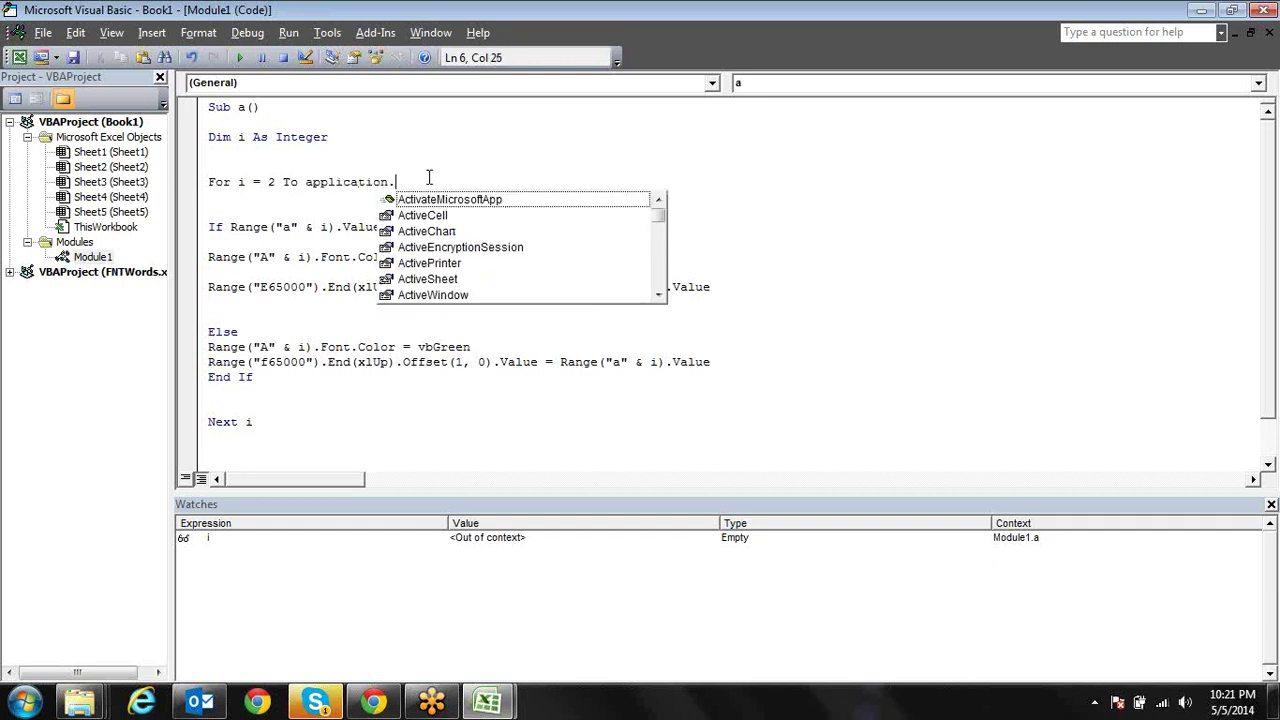
pyautogui.write('wor')
pyautogui.press('Down')
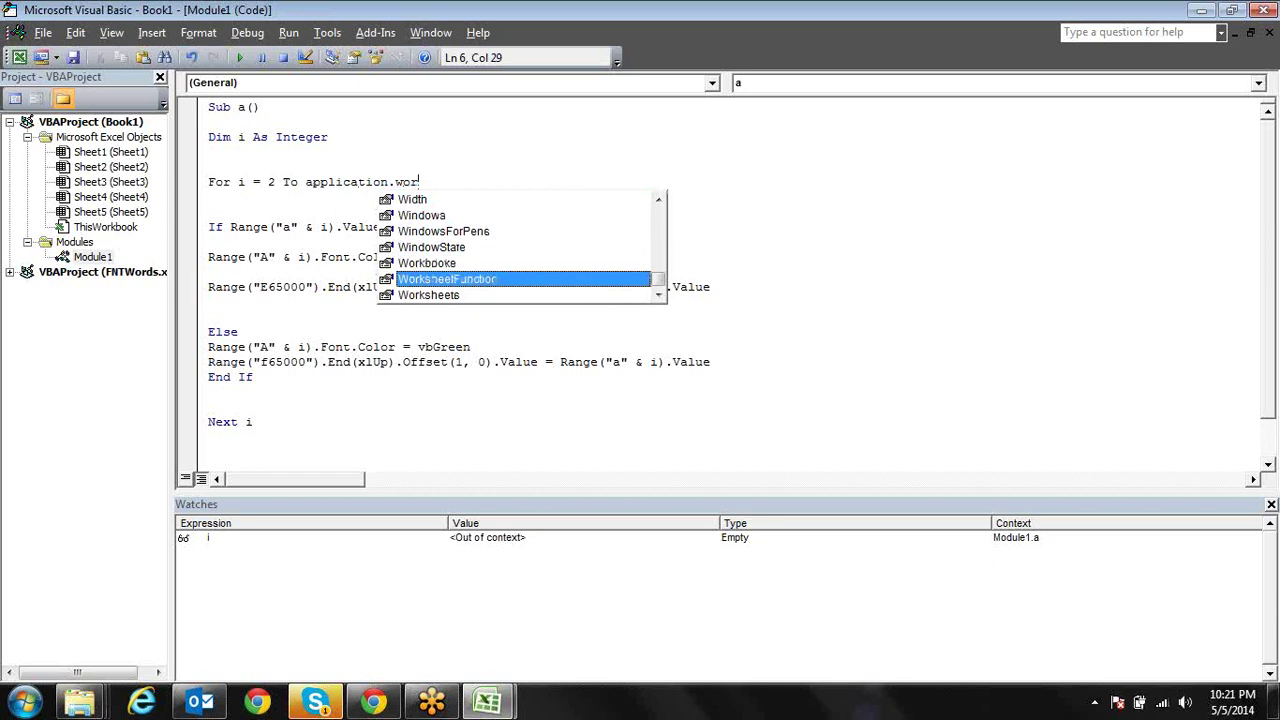
pyautogui.press('Tab')
pyautogui.write('.cou')
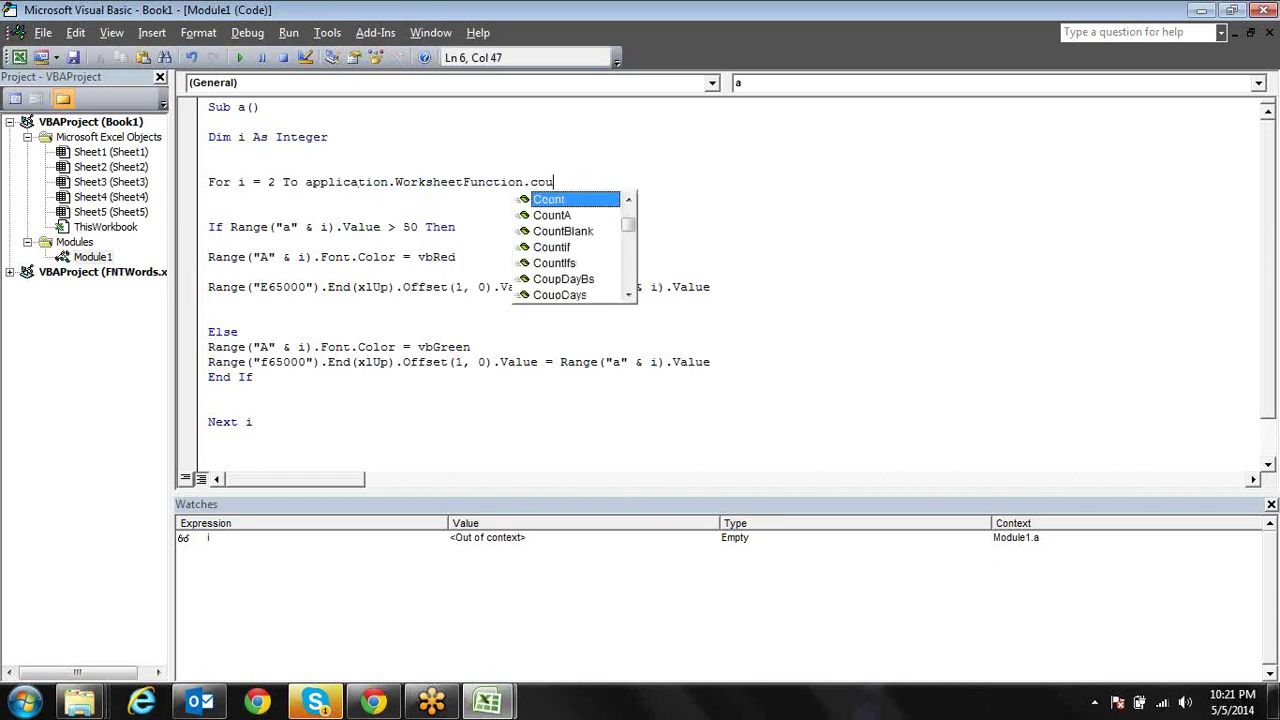
pyautogui.press('Down')
pyautogui.press('Tab')
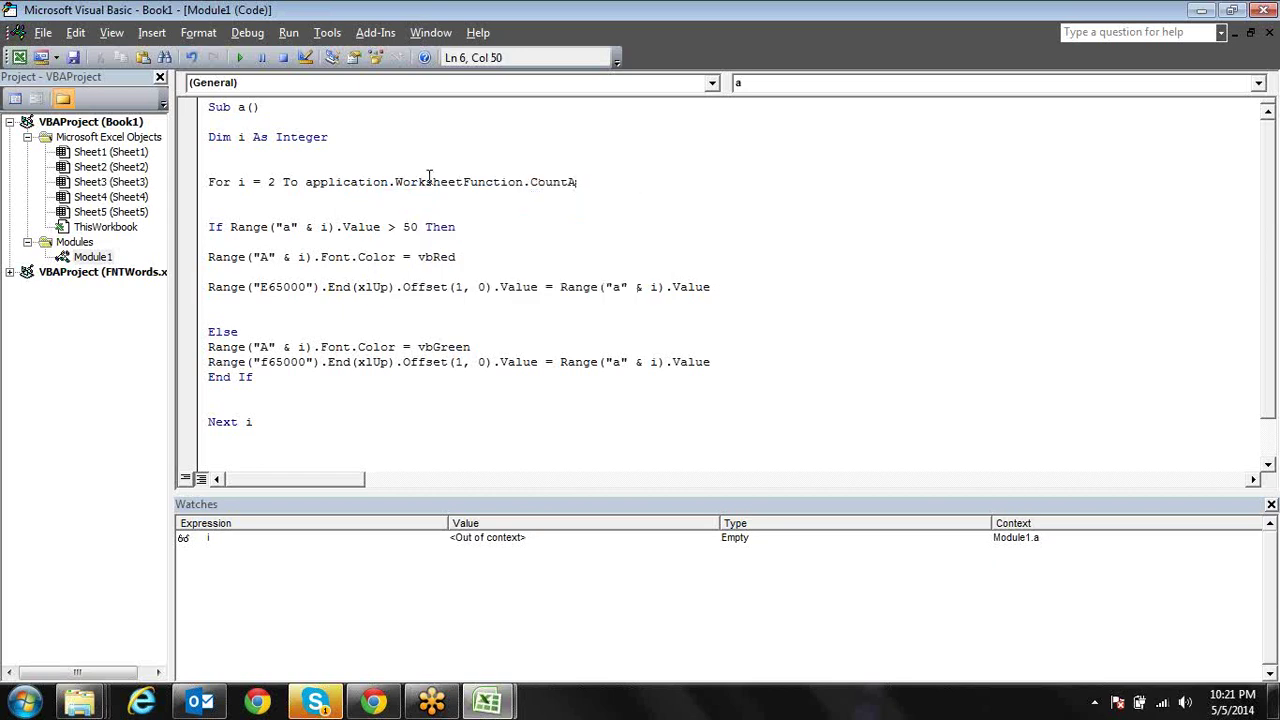
pyautogui.write('(a:')
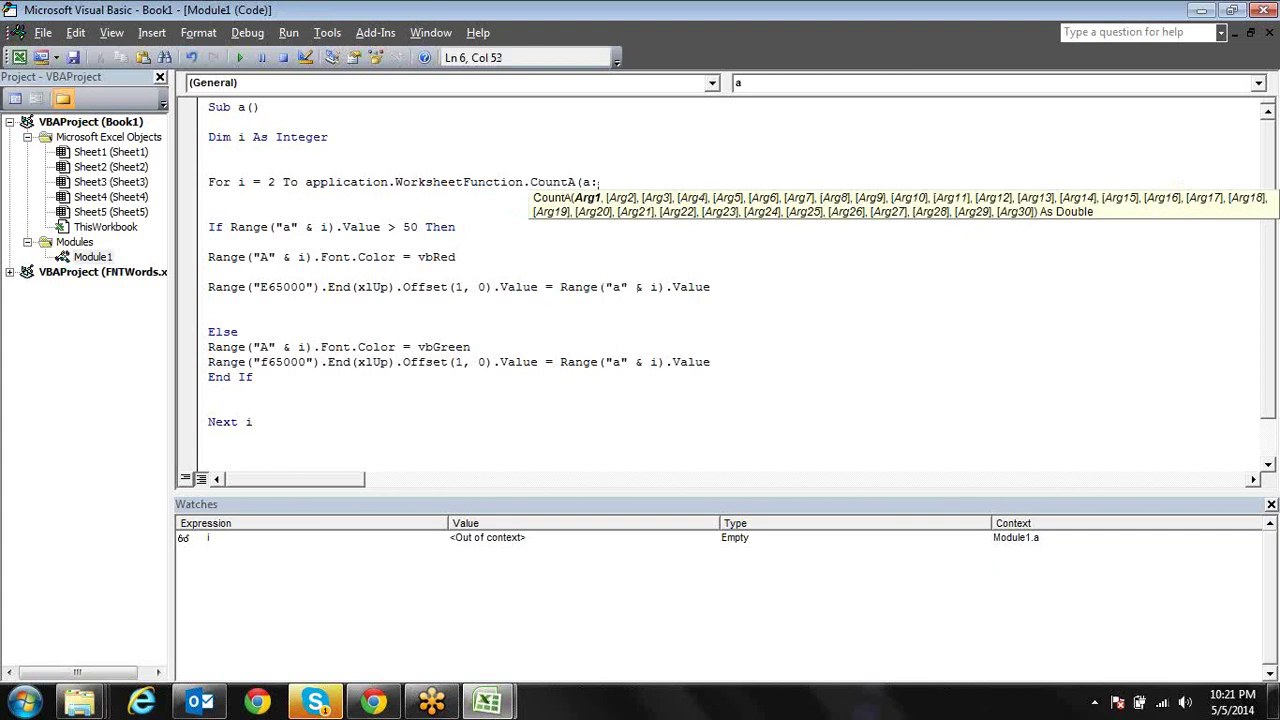
pyautogui.write('A)')
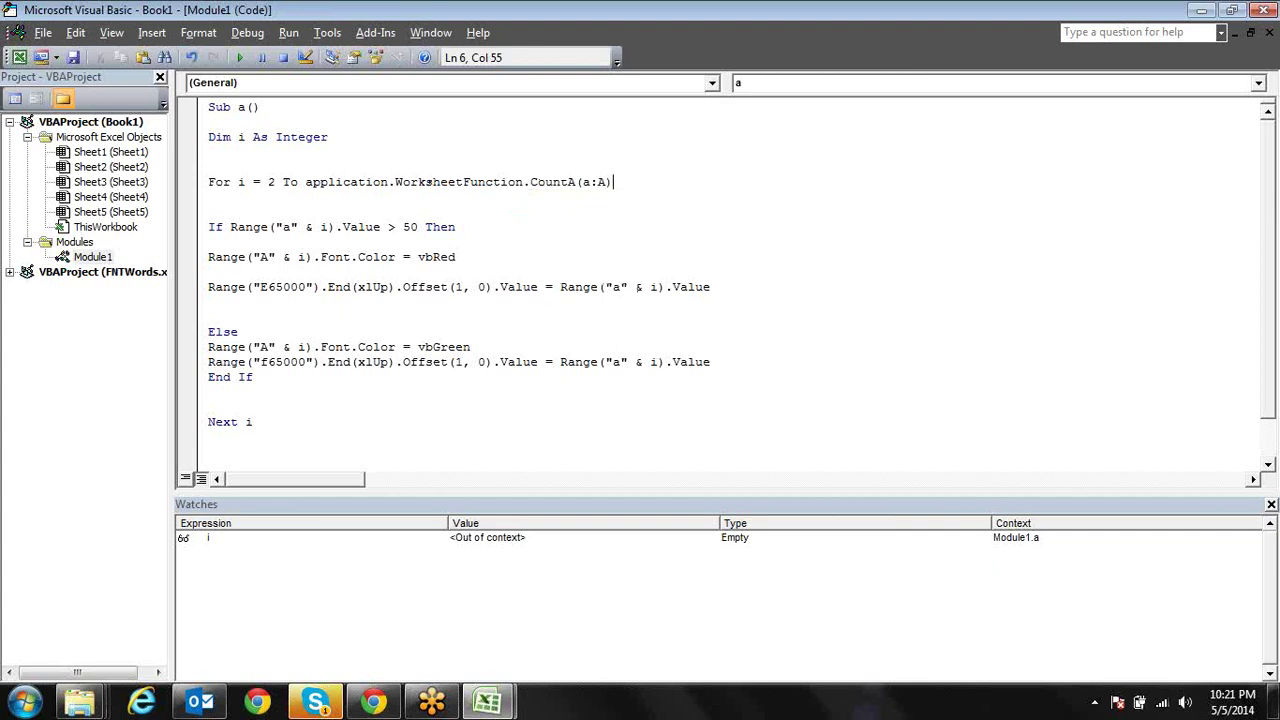
pyautogui.write('"')
pyautogui.click(598, 182)
pyautogui.write('"')
# Leave the For line, then check where the values in column A end on the worksheet
pyautogui.press('End')
pyautogui.press('Down')
pyautogui.hotkey('alt', 'F11')
pyautogui.press('Left')
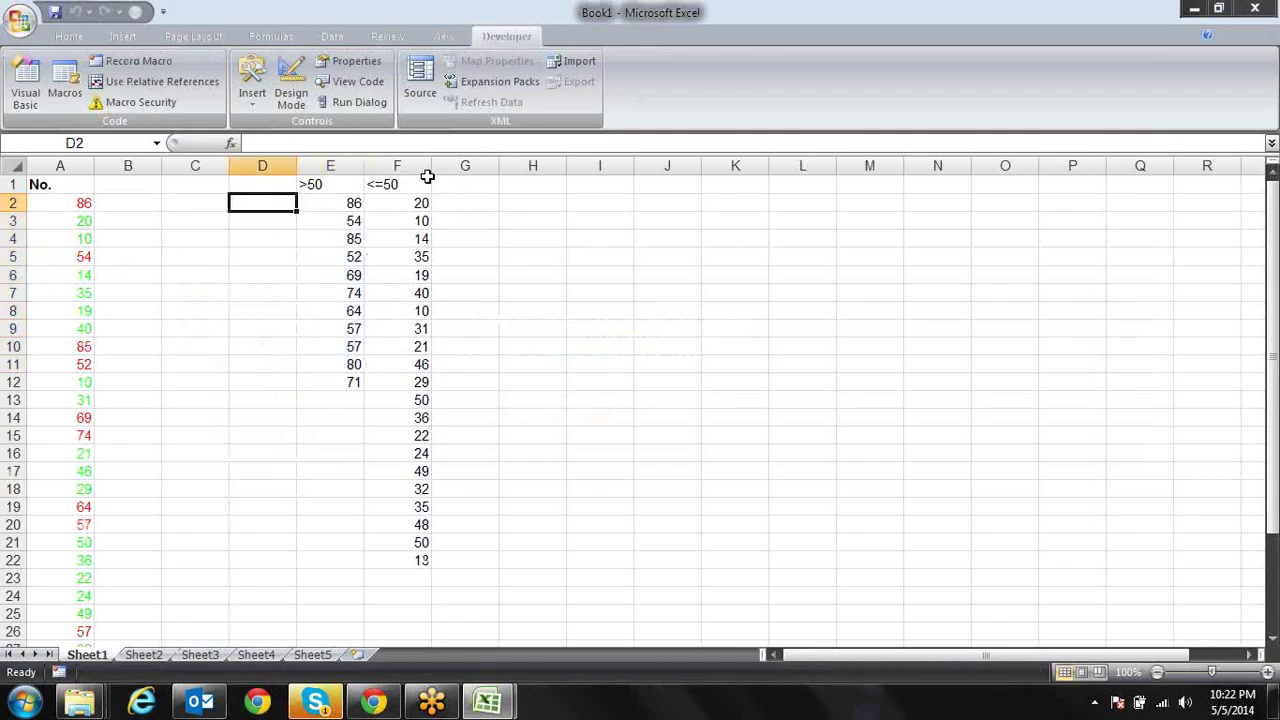
pyautogui.press('Left')
pyautogui.press('Left')
pyautogui.press('Left')
pyautogui.hotkey('ctrl', 'Down')
pyautogui.press('Down')
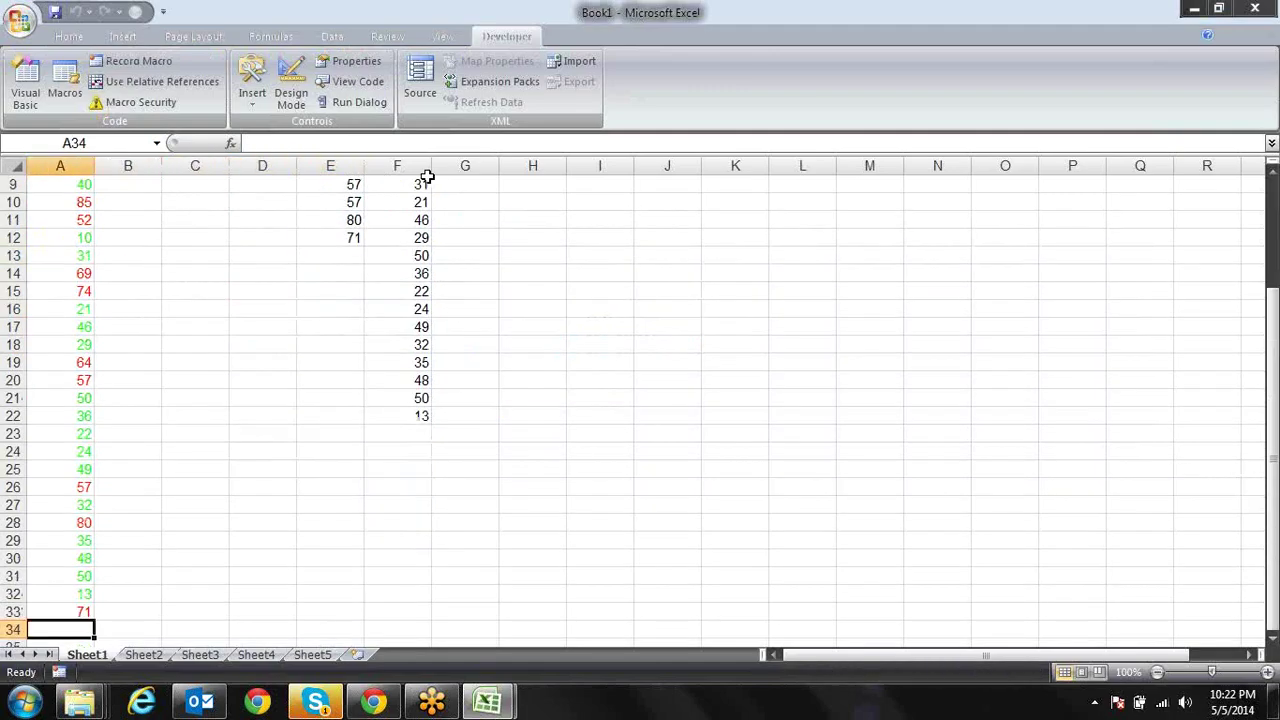
pyautogui.press('Up')
pyautogui.press('Up')
pyautogui.press('Up')
pyautogui.press('Up')
pyautogui.hotkey('ctrl', 'Home')
# Enter the formula =COUNTA(A:A) in cell C2
pyautogui.press('Right')
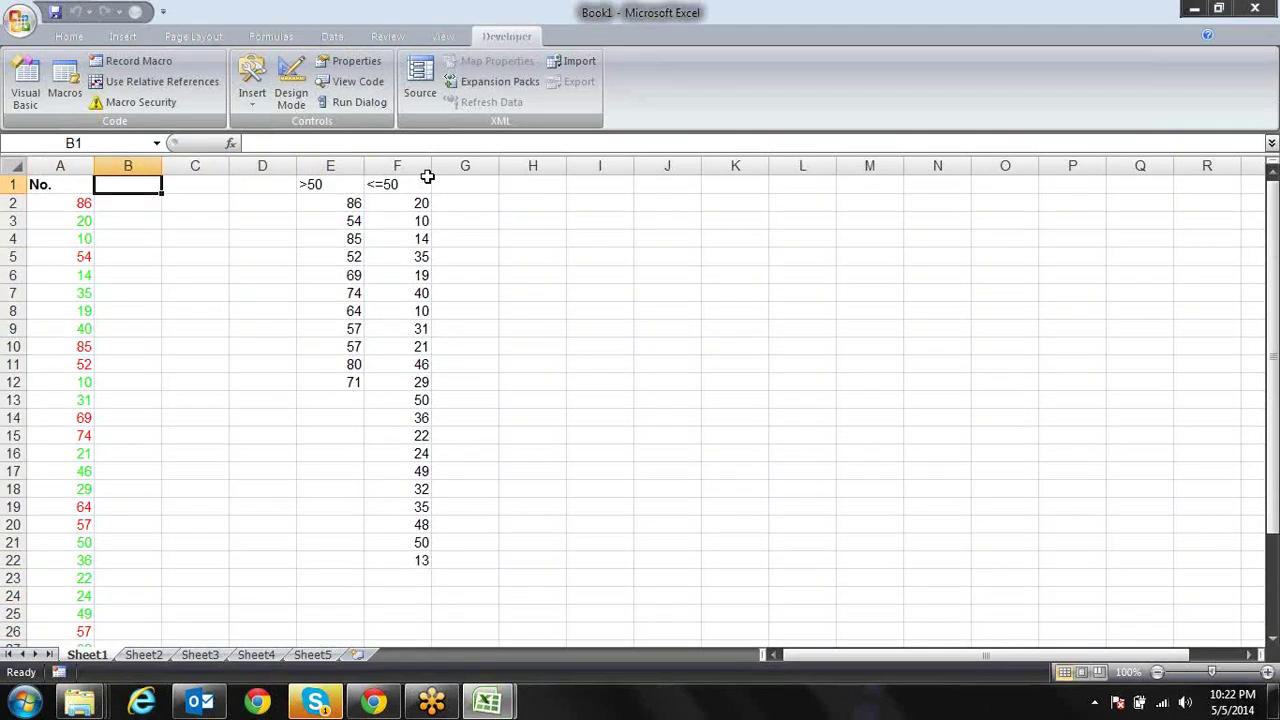
pyautogui.press('Down')
pyautogui.press('Right')
pyautogui.write('=')
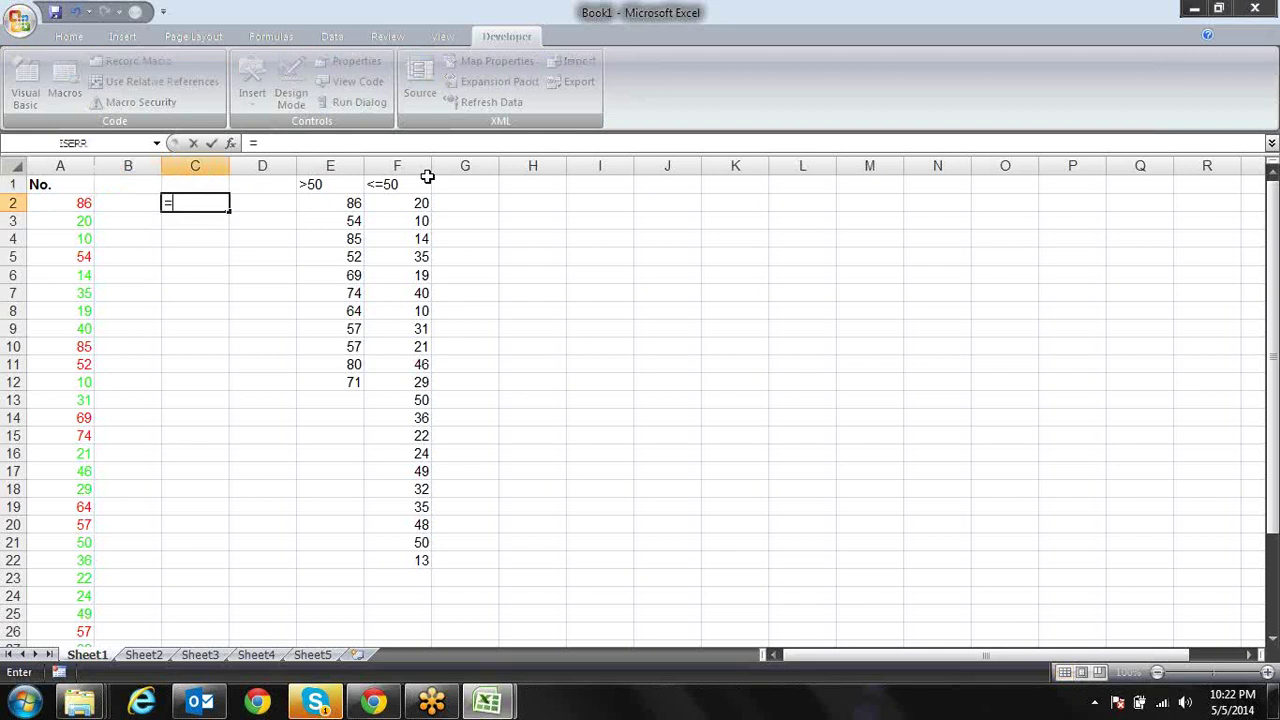
pyautogui.write('counta')
pyautogui.press('Tab')
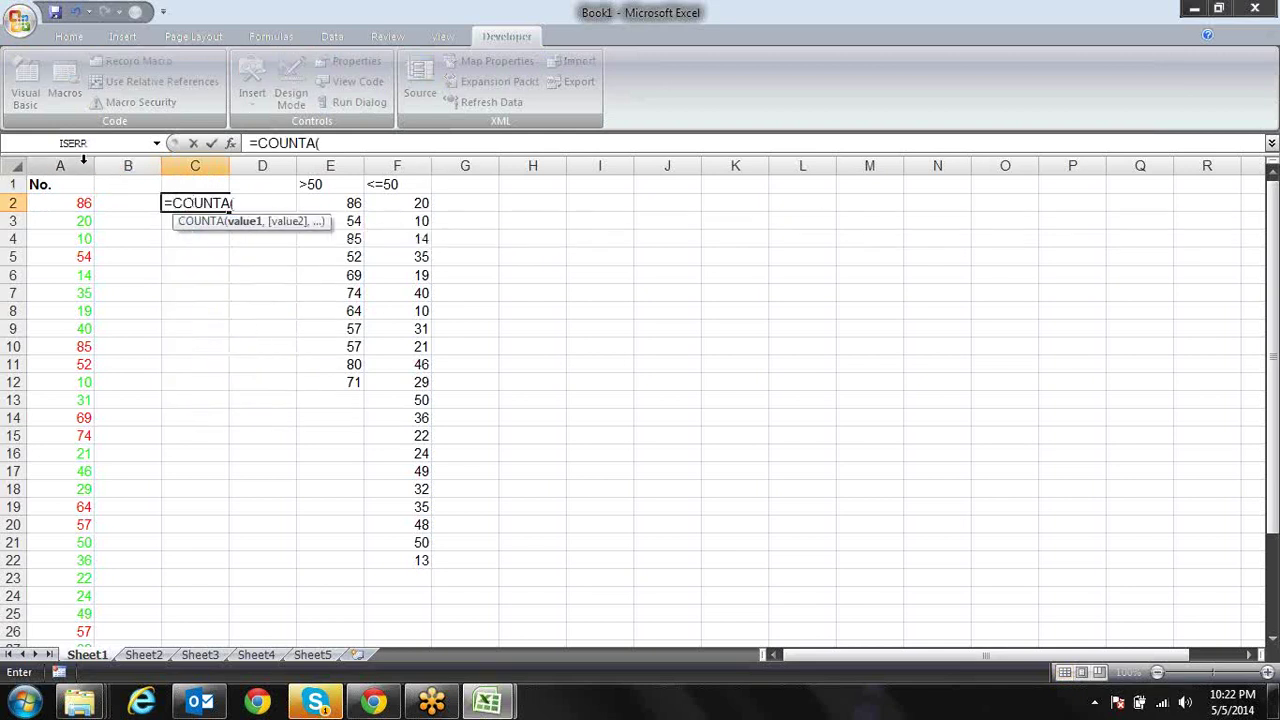
pyautogui.click(83, 161)
pyautogui.write(')')
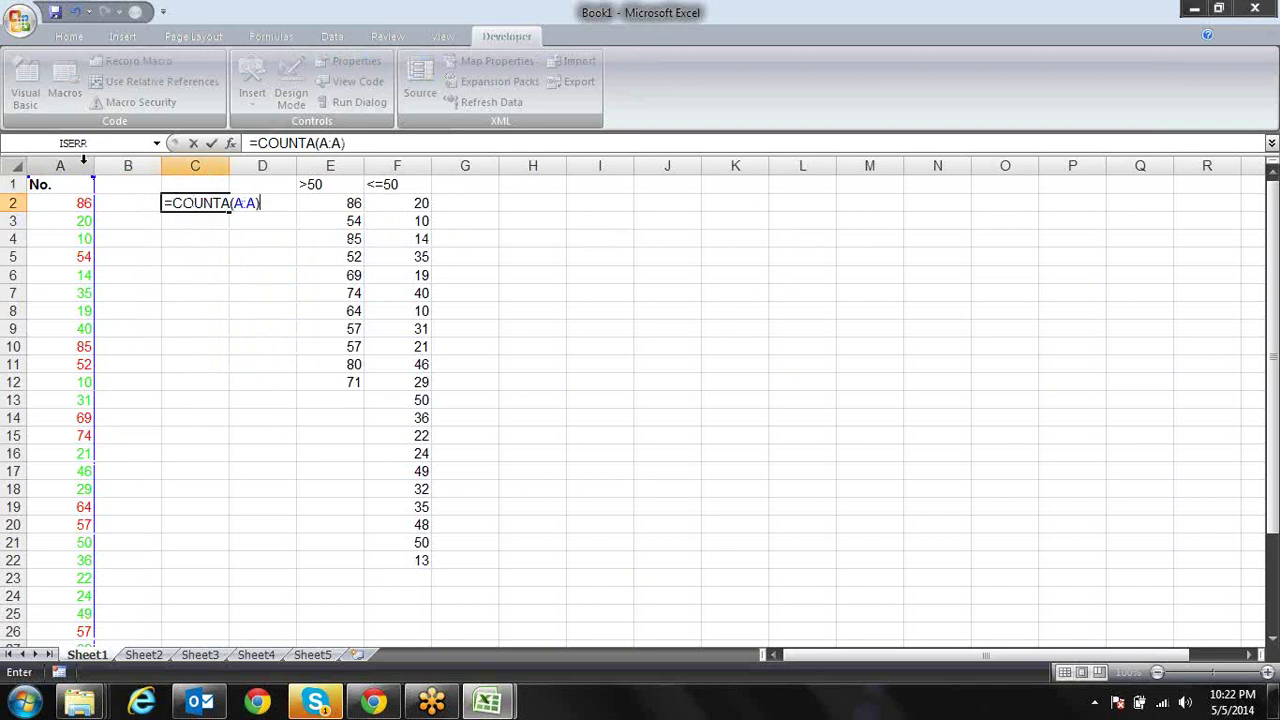
pyautogui.press('Return')
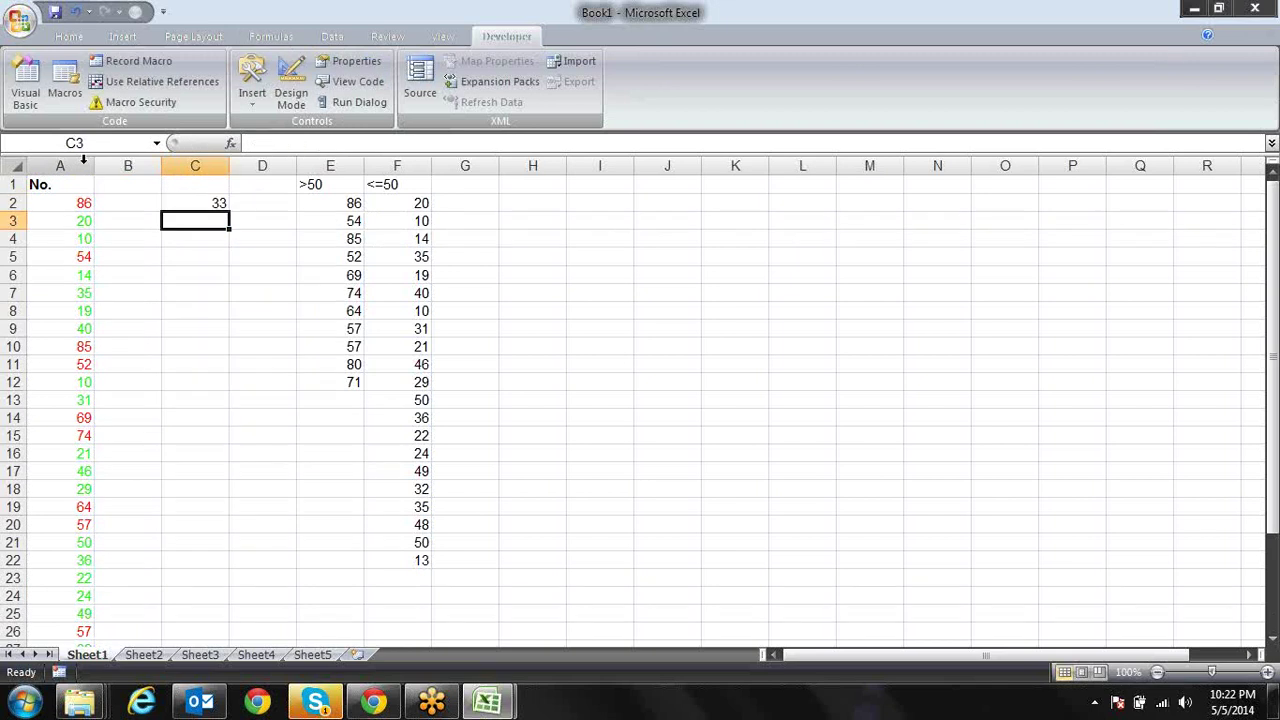
# Add 67 in A34 below the last value and check that C2 now shows 34
pyautogui.press('Up')
pyautogui.press('Left')
pyautogui.press('Left')
pyautogui.hotkey('ctrl', 'Down')
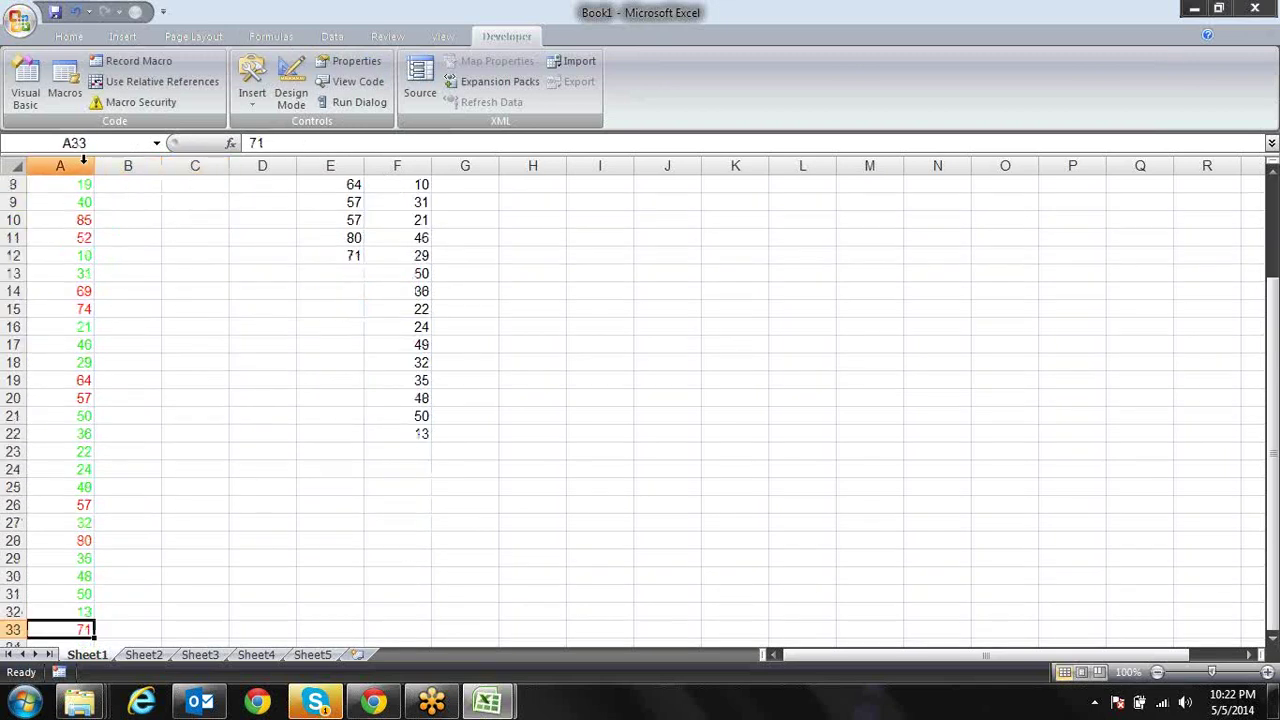
pyautogui.press('Down')
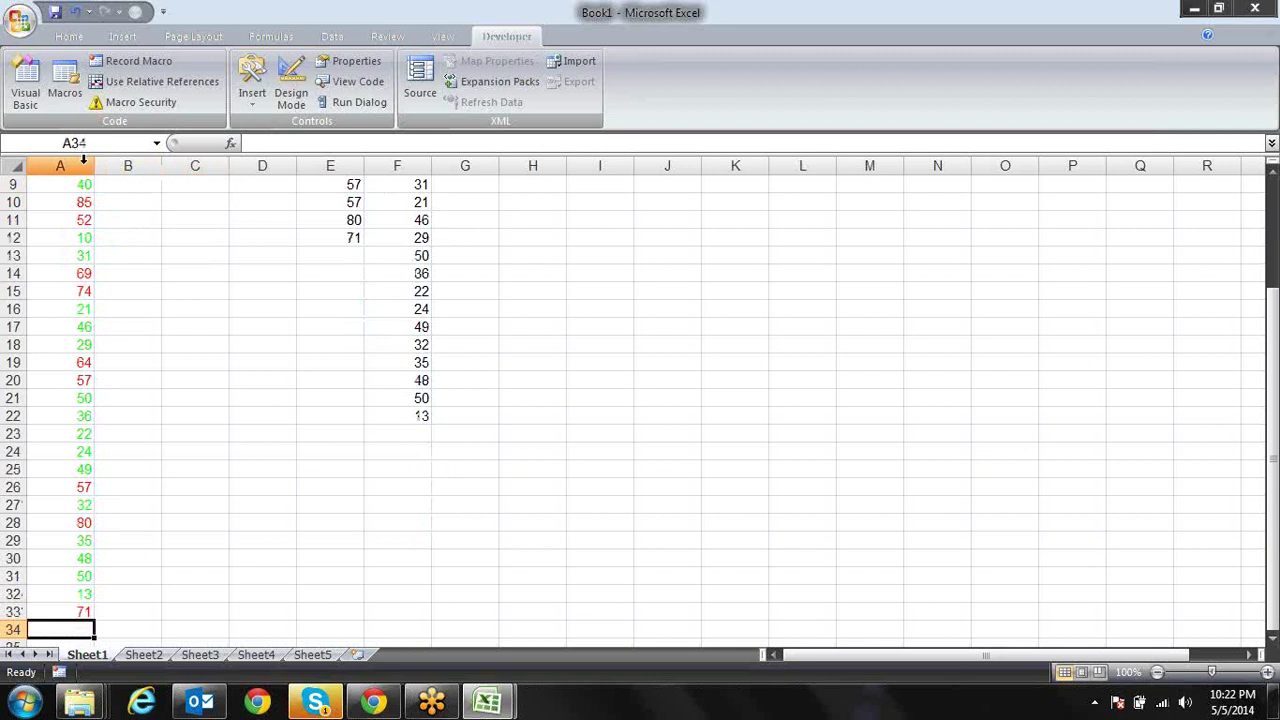
pyautogui.write('67')
pyautogui.press('Return')
pyautogui.press('Right')
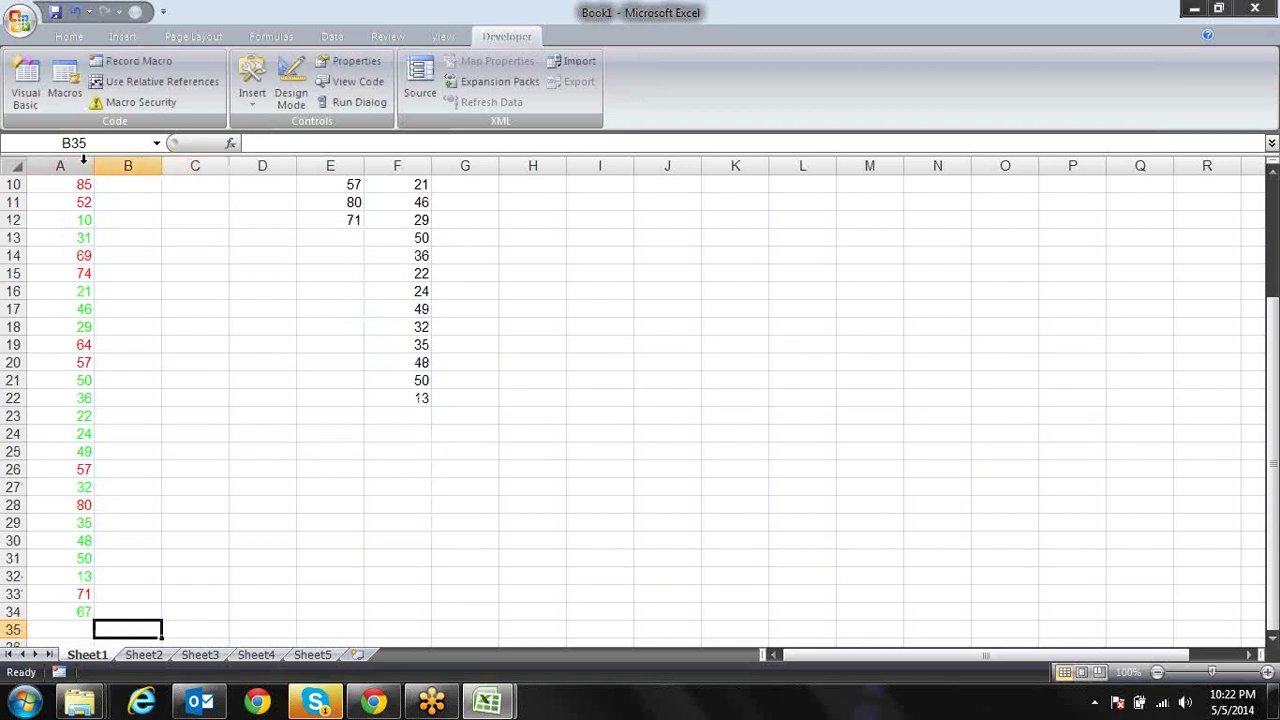
pyautogui.press('Up')
pyautogui.hotkey('ctrl', 'Up')
pyautogui.press('Right')
pyautogui.press('Down')
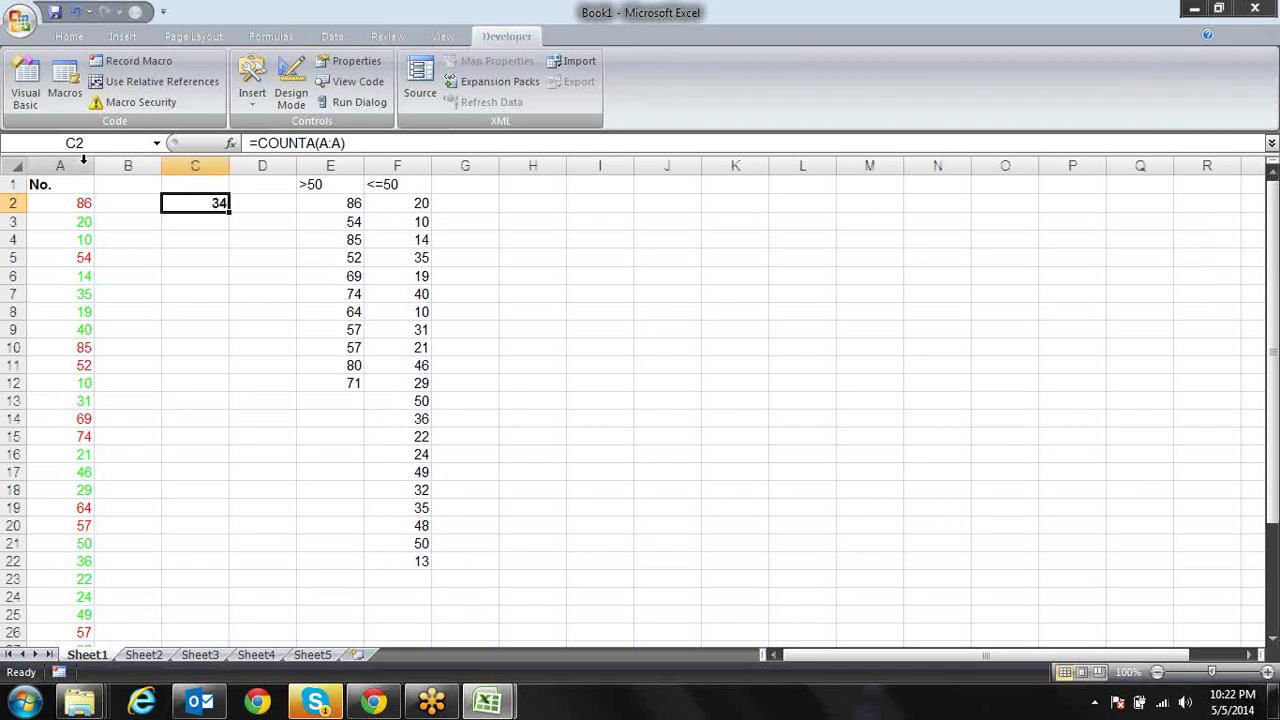
# Clear the COUNTA test formula in C2 and the old split results in E2:F22
pyautogui.press('Delete')
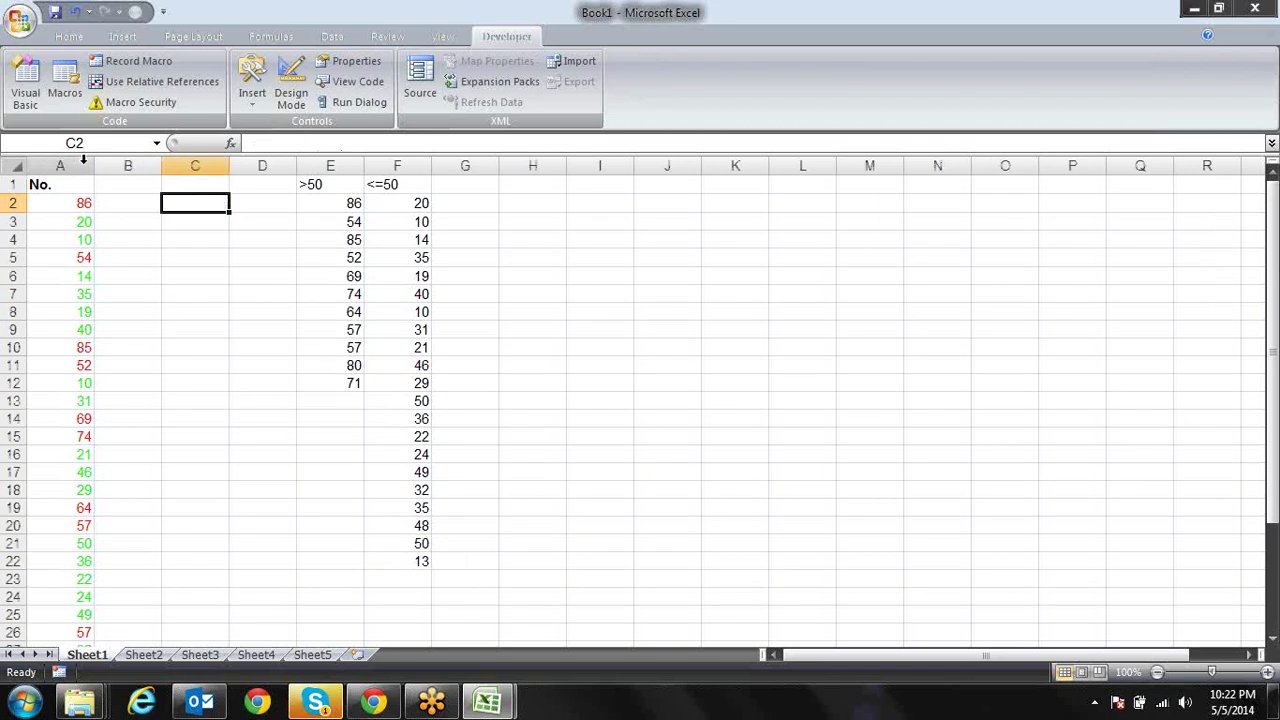
pyautogui.press('Right')
pyautogui.press('Right')
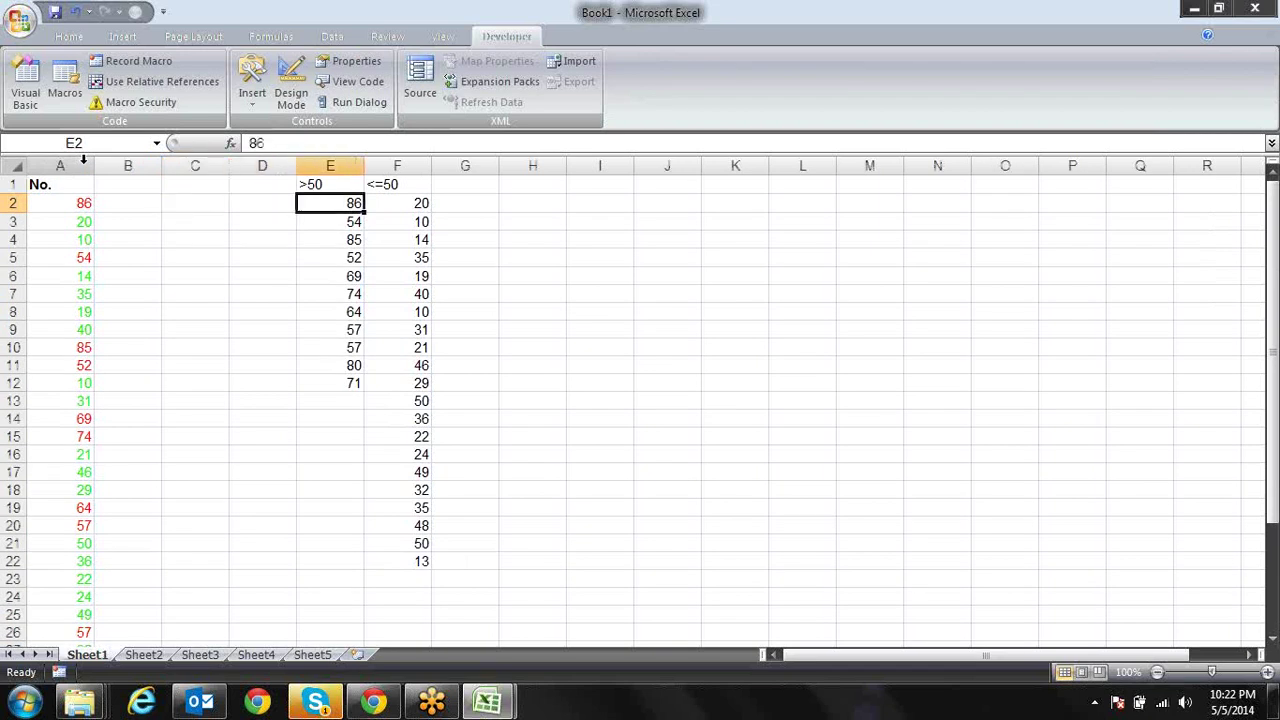
pyautogui.hotkey('shift', 'Right')
pyautogui.hotkey('ctrl', 'shift', 'Down')
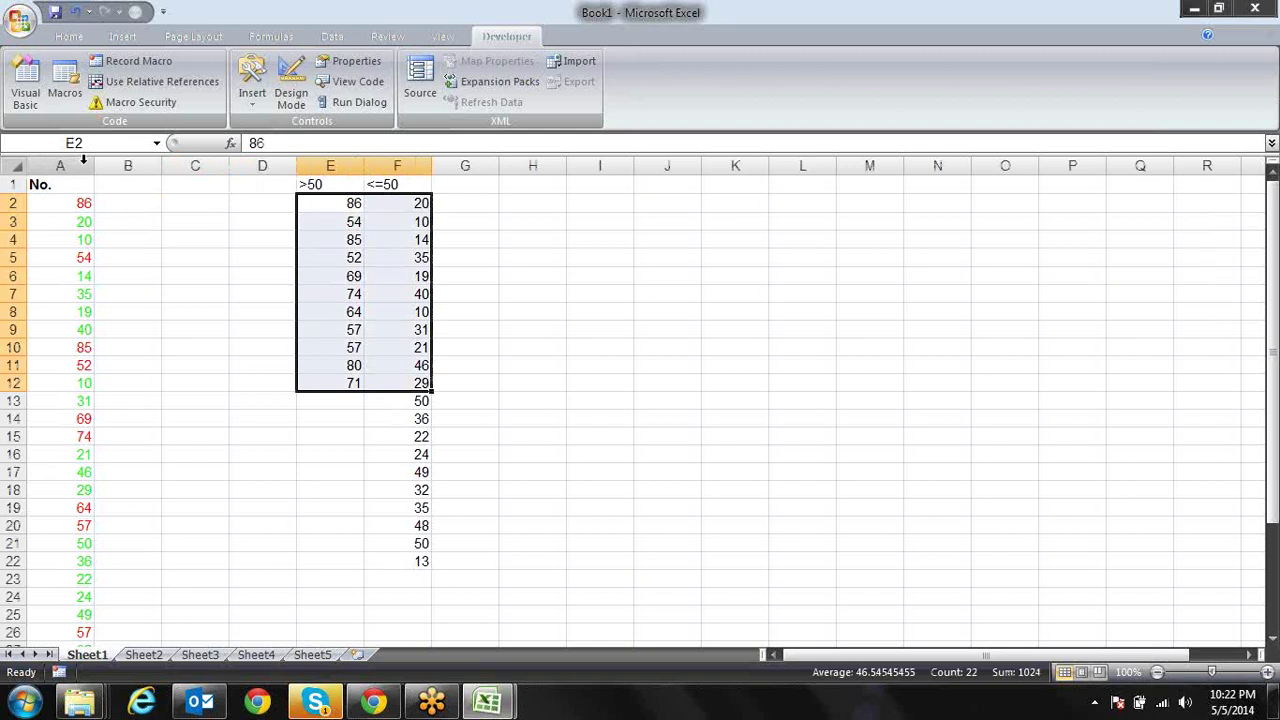
pyautogui.hotkey('shift', 'Down')
pyautogui.hotkey('shift', 'Down')
pyautogui.hotkey('shift', 'Down')
pyautogui.hotkey('shift', 'Down')
pyautogui.hotkey('shift', 'Down')
pyautogui.hotkey('shift', 'Down')
pyautogui.hotkey('shift', 'Down')
pyautogui.hotkey('shift', 'Down')
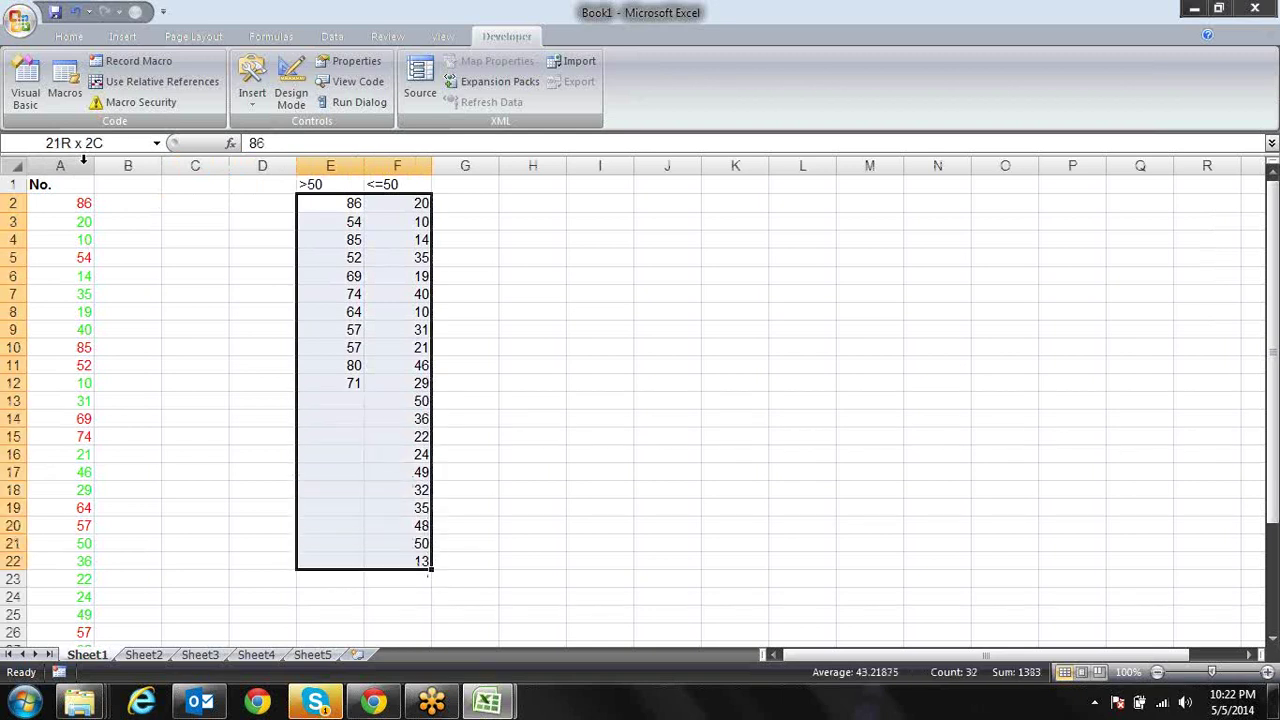
pyautogui.press('Delete')
# Run macro a from the Macros list, then view its code
pyautogui.press('Right')
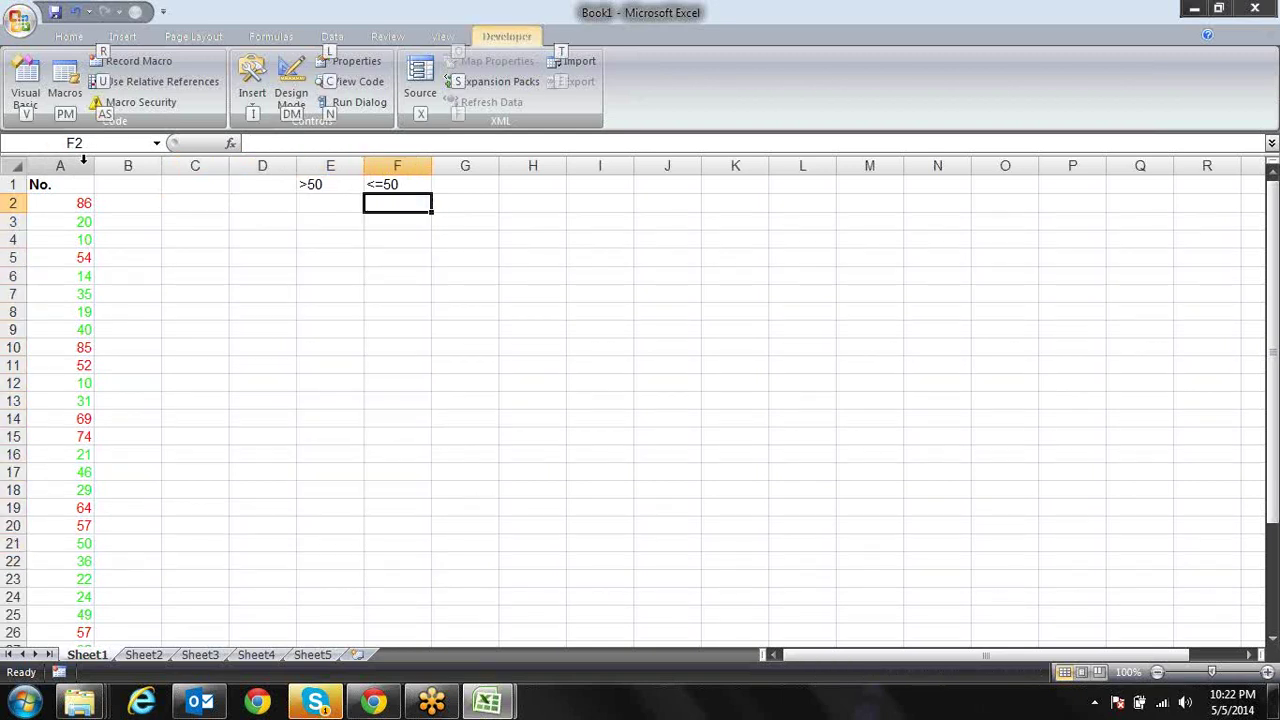
pyautogui.hotkey('alt', 'F8')
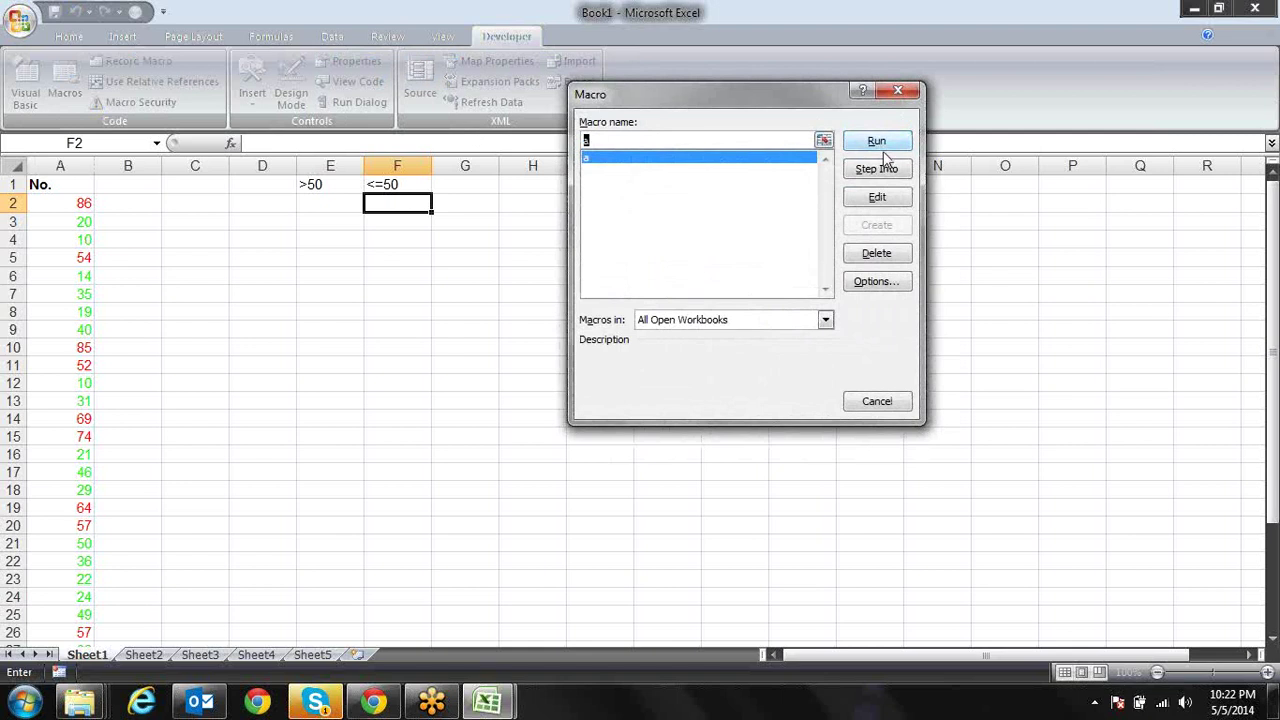
pyautogui.click(880, 142)
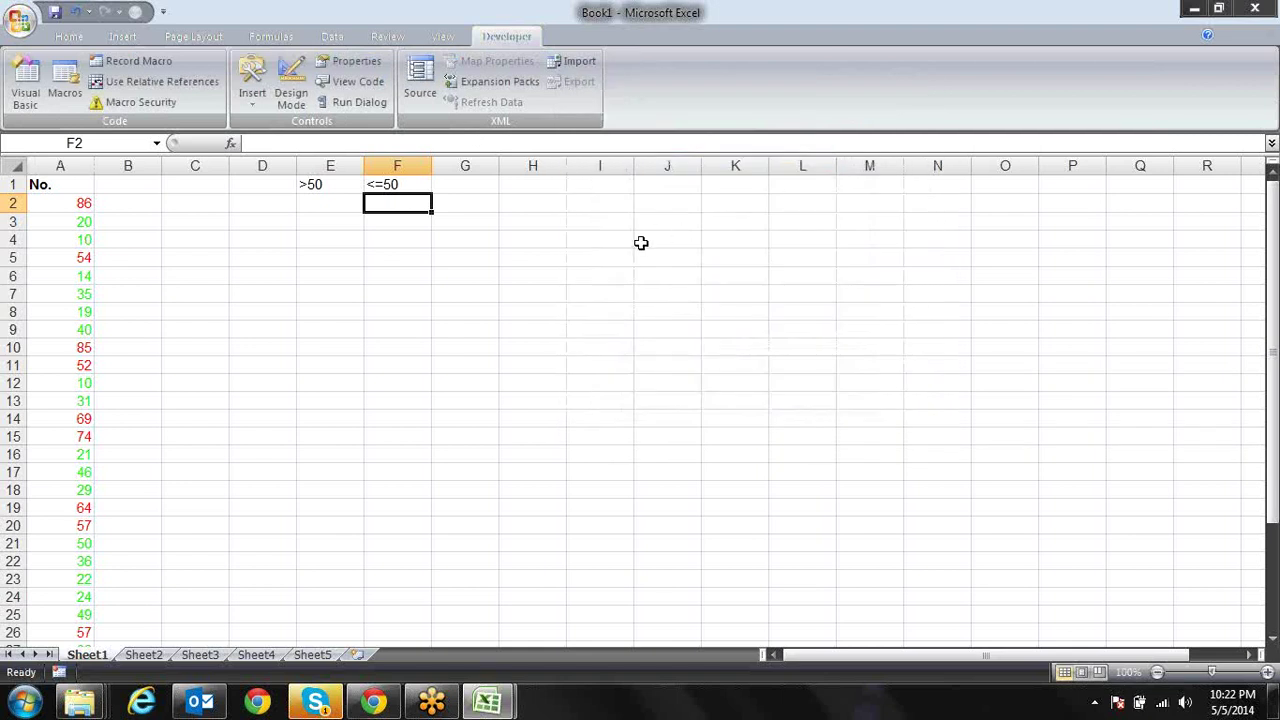
pyautogui.hotkey('alt', 'F11')
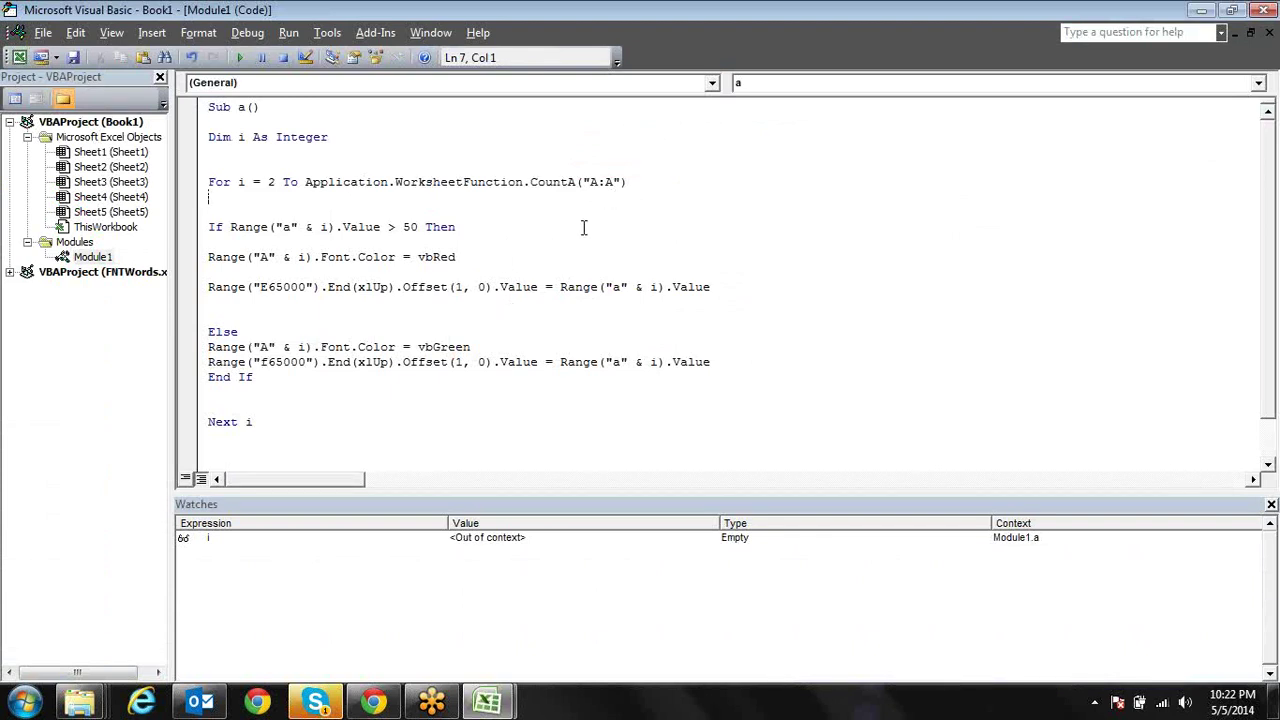
# Back on the worksheet, run macro a again, select E2, and return to the code
pyautogui.hotkey('alt', 'F11')
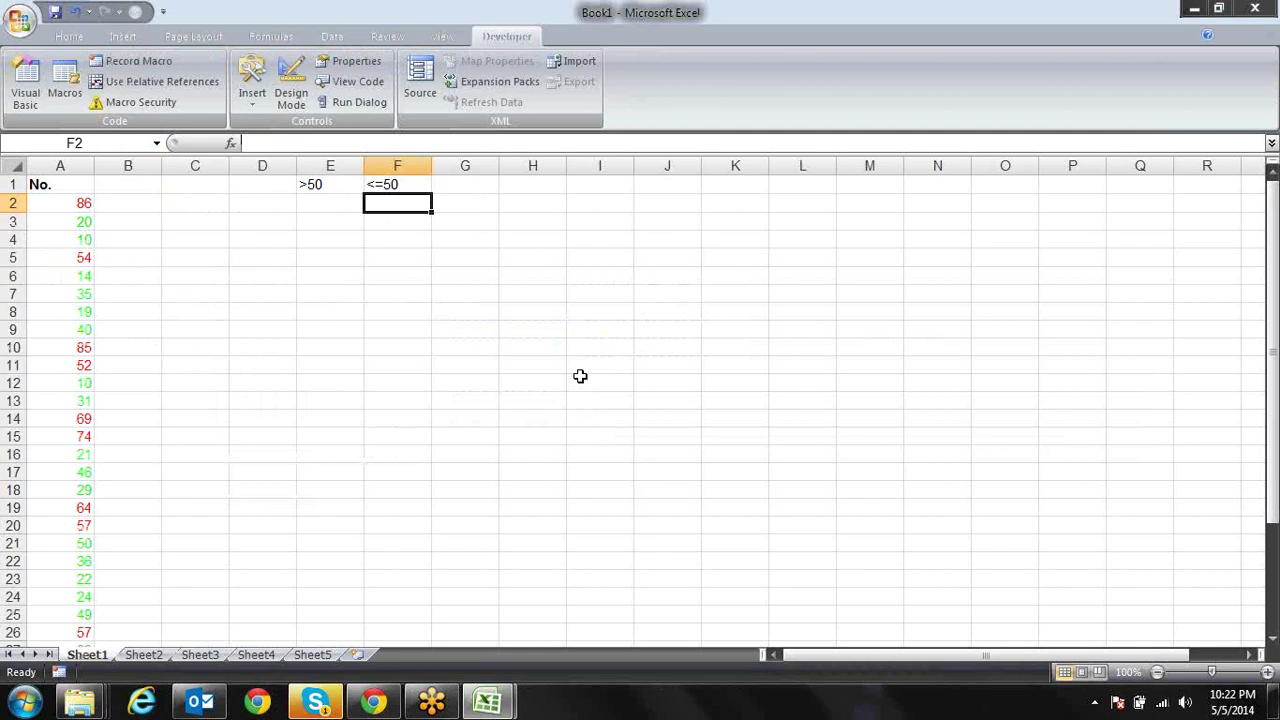
pyautogui.hotkey('alt', 'l')
pyautogui.press('p')
pyautogui.press('m')
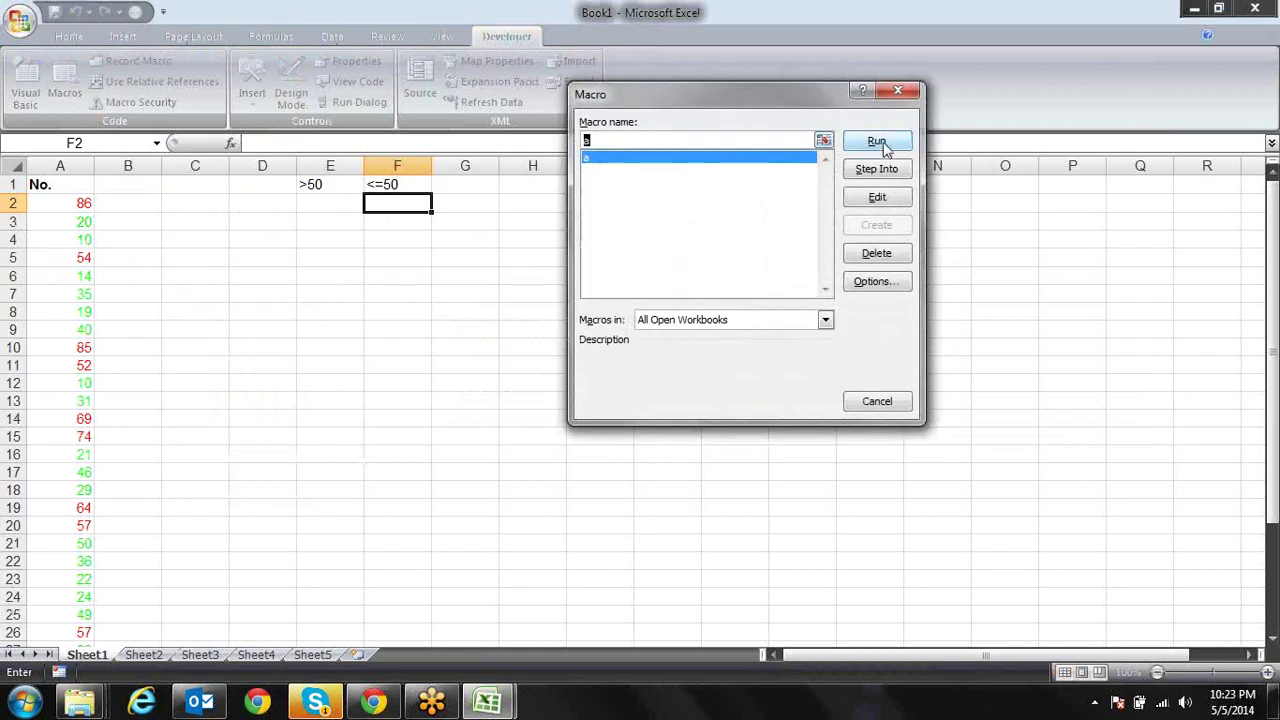
pyautogui.click(877, 143)
pyautogui.press('Left')
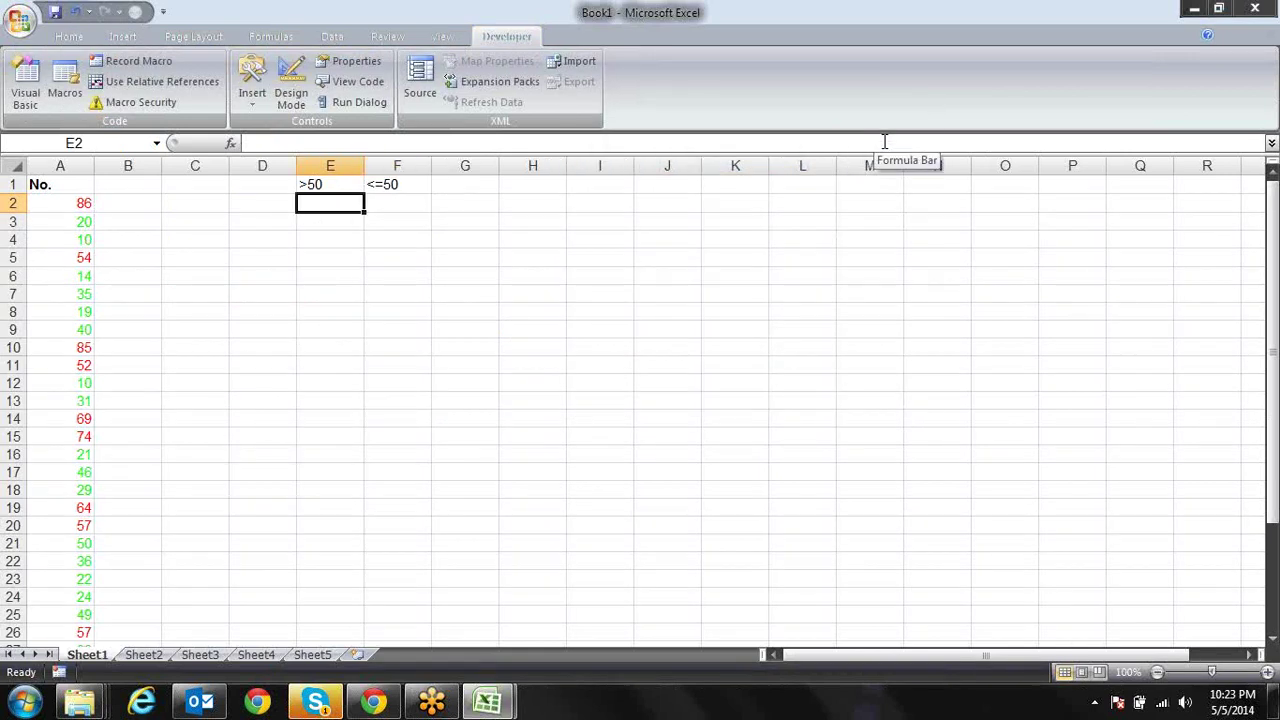
pyautogui.press('Left')
pyautogui.press('Right')
pyautogui.hotkey('alt', 'F11')
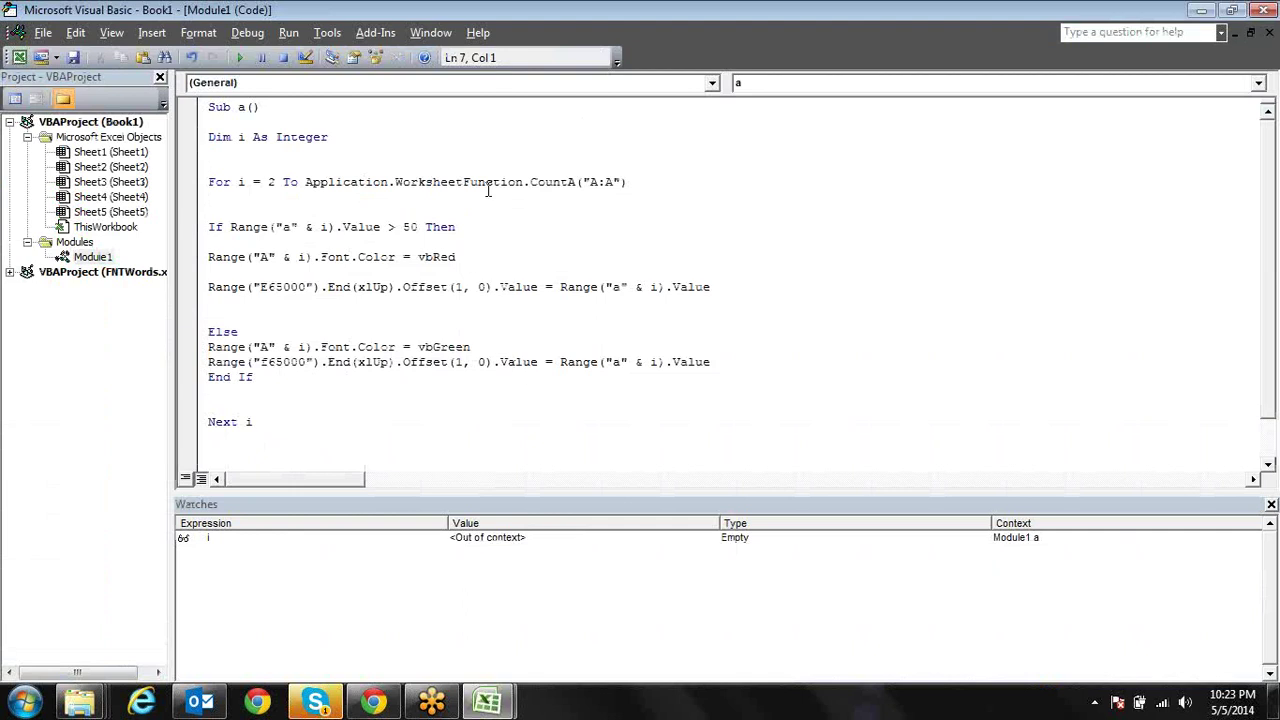
# Change the loop header to For i = 2 To CInt(Application.WorksheetFunction.CountA("A:A"))
pyautogui.click(552, 180)
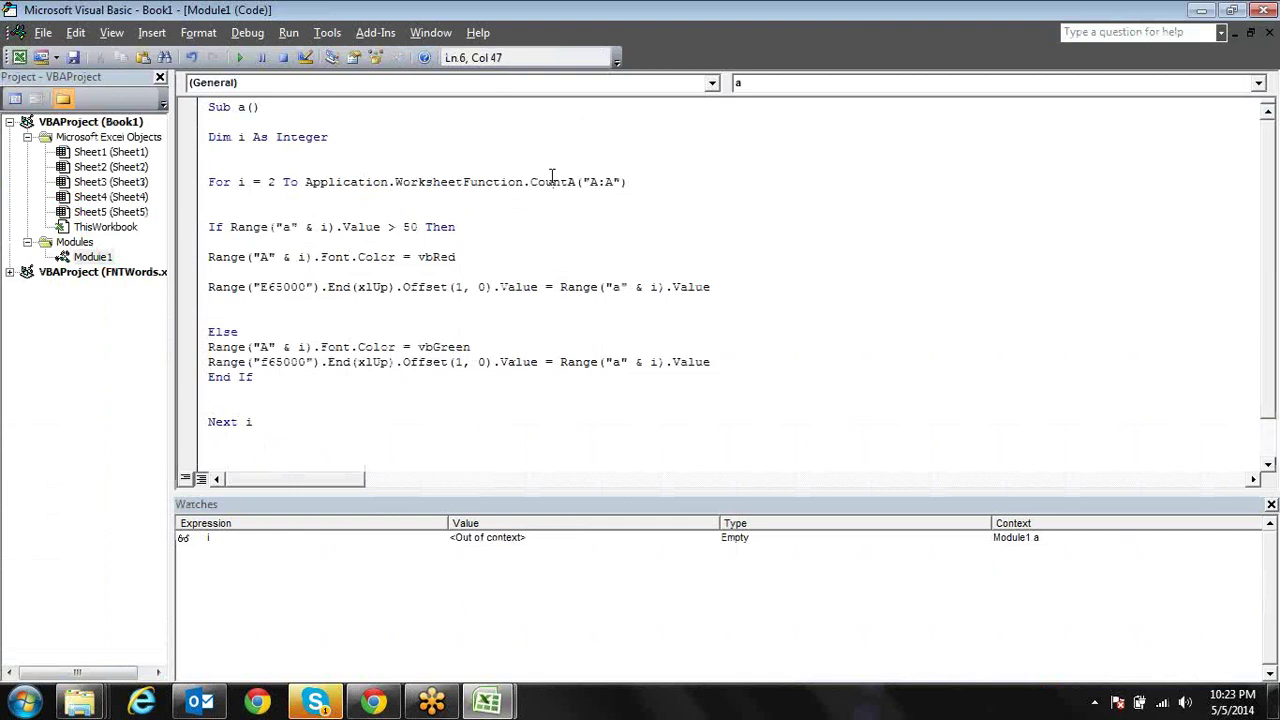
pyautogui.click(633, 182)
pyautogui.press('Left')
pyautogui.press('Right')
pyautogui.click(299, 182)
pyautogui.press('Right')
pyautogui.write('c')
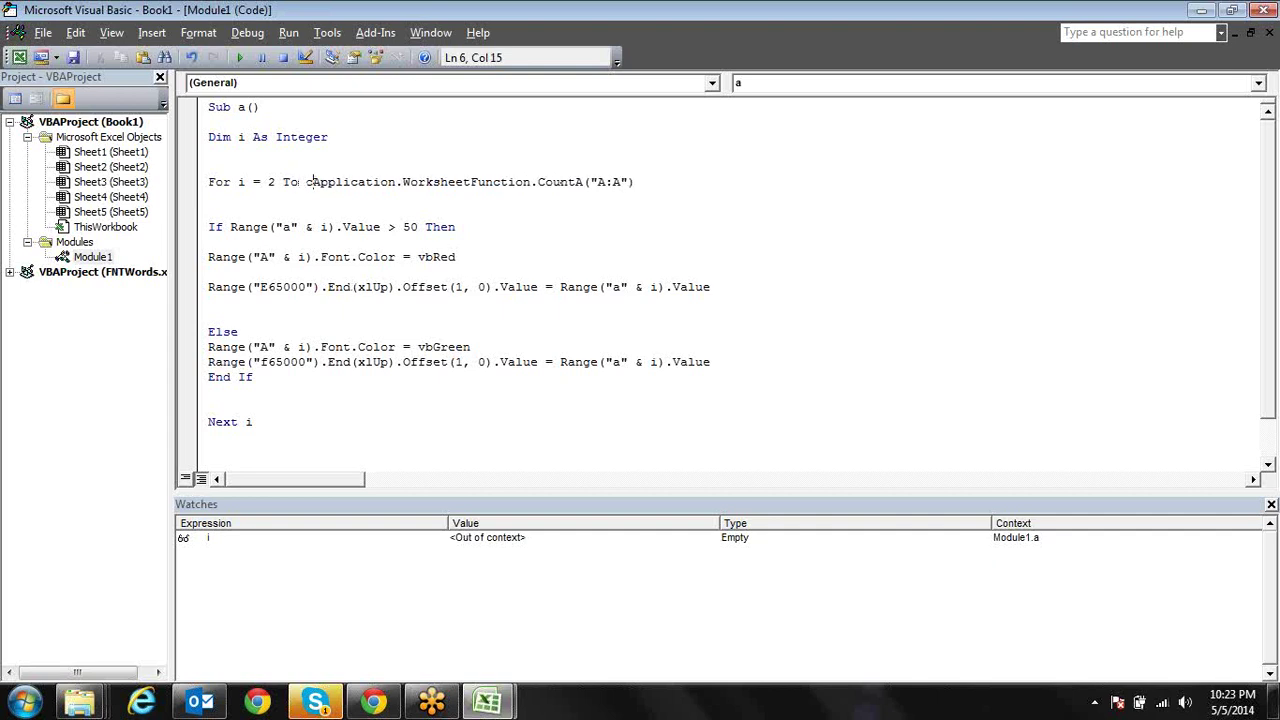
pyautogui.write('int(')
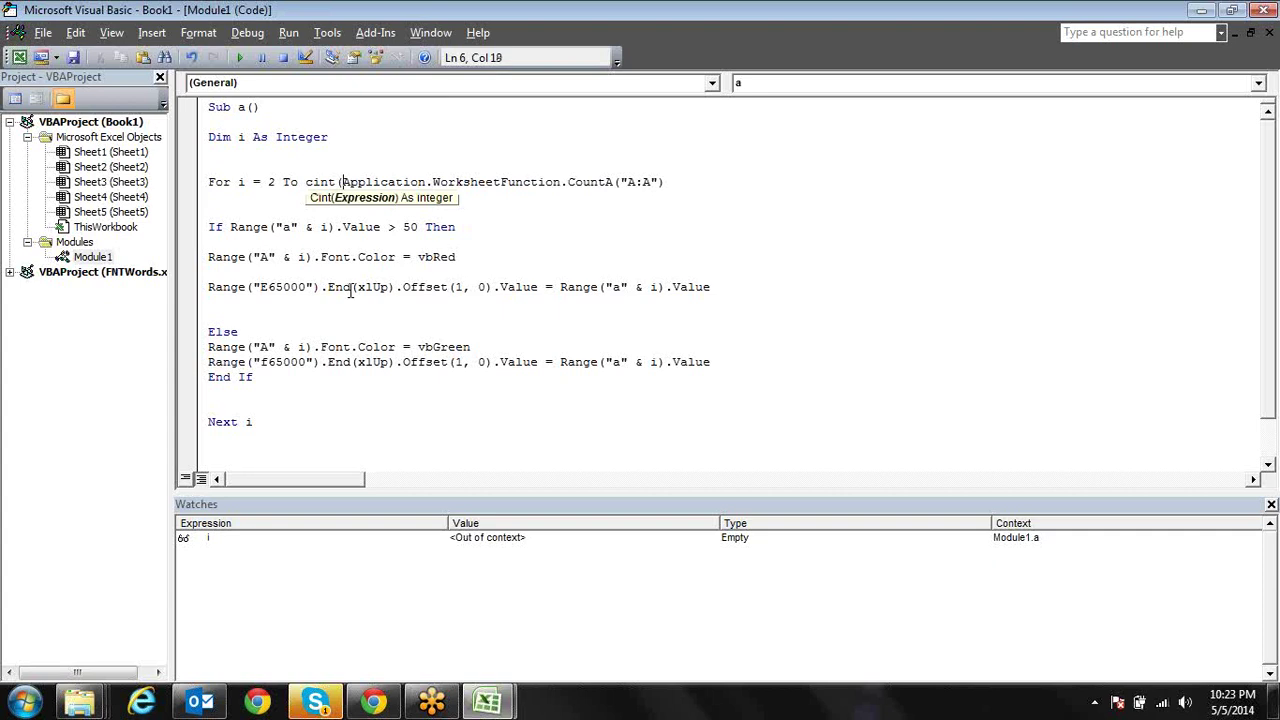
pyautogui.press('Right')
pyautogui.press('Right')
pyautogui.press('Right')
pyautogui.press('Right')
pyautogui.press('Right')
pyautogui.press('Right')
pyautogui.press('Right')
pyautogui.press('Right')
pyautogui.press('Right')
pyautogui.press('Right')
pyautogui.press('Right')
pyautogui.press('Right')
pyautogui.press('Right')
pyautogui.write(')')
pyautogui.press('Down')
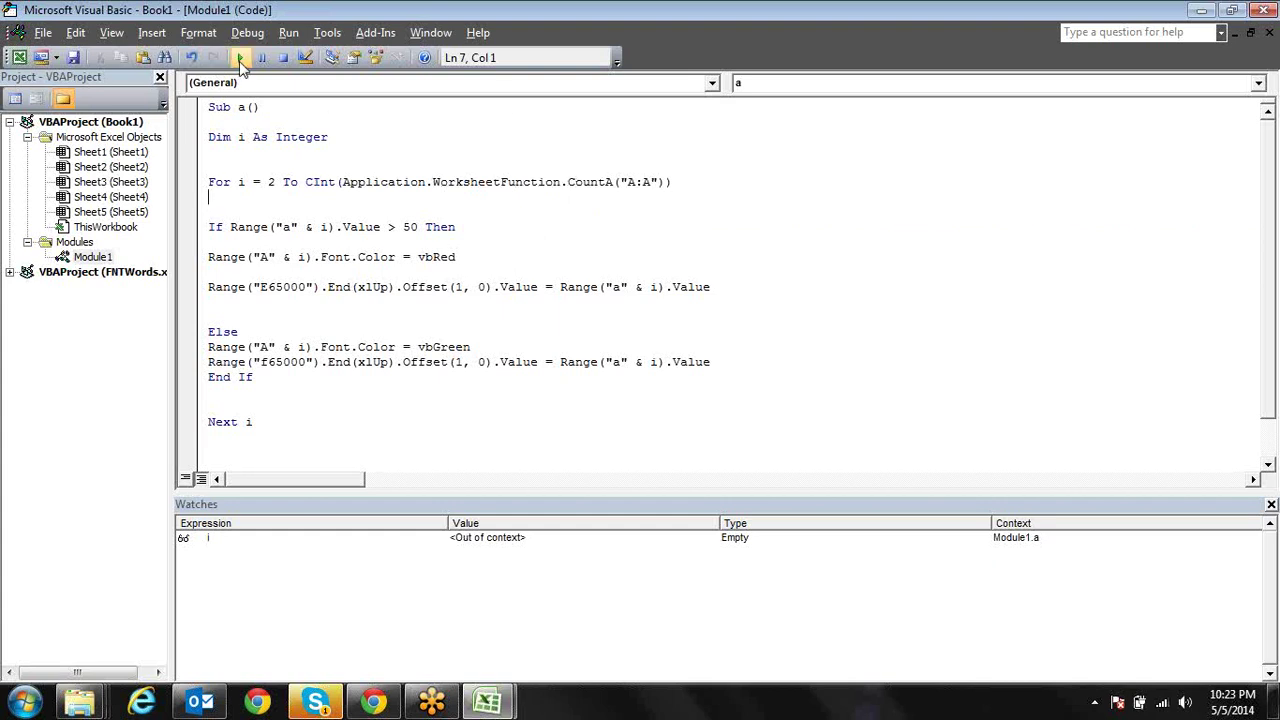
pyautogui.hotkey('alt', 'F11')
pyautogui.hotkey('alt', 'Tab')
# Remove the CInt wrapper and change the loop bound to CountA(Range("A:A"))
pyautogui.click(338, 182)
pyautogui.press('Delete')
pyautogui.press('BackSpace')
pyautogui.press('BackSpace')
pyautogui.press('BackSpace')
pyautogui.press('BackSpace')
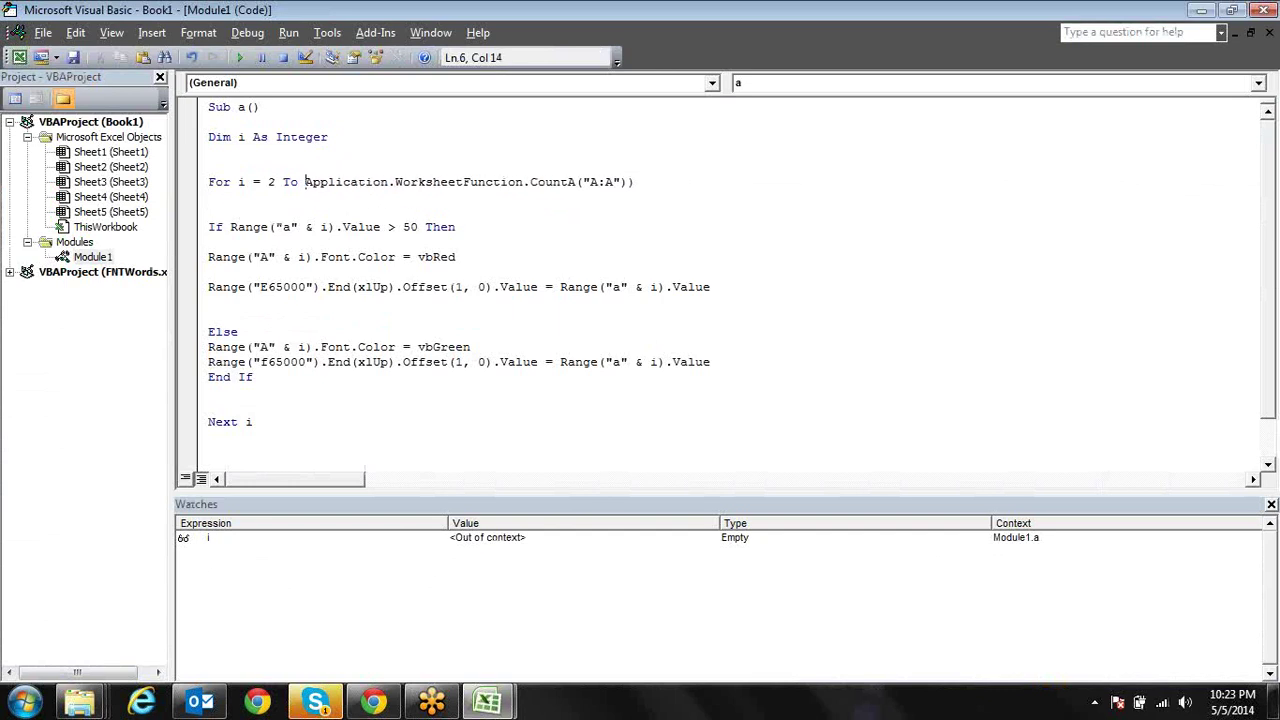
pyautogui.click(655, 178)
pyautogui.press('BackSpace')
pyautogui.press('BackSpace')
pyautogui.write(')')
pyautogui.click(621, 182)
pyautogui.press('BackSpace')
pyautogui.press('Left')
pyautogui.press('Left')
pyautogui.press('BackSpace')
pyautogui.write('range(')
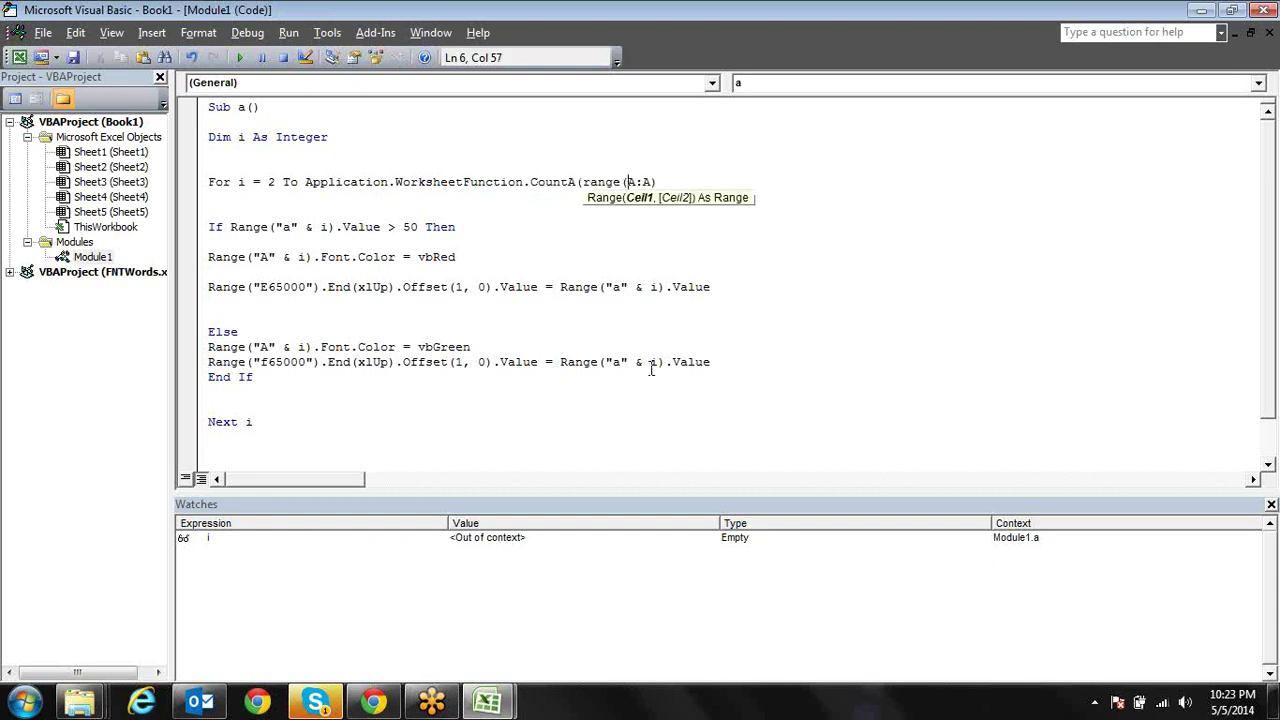
pyautogui.press('Right')
pyautogui.press('Right')
pyautogui.press('Right')
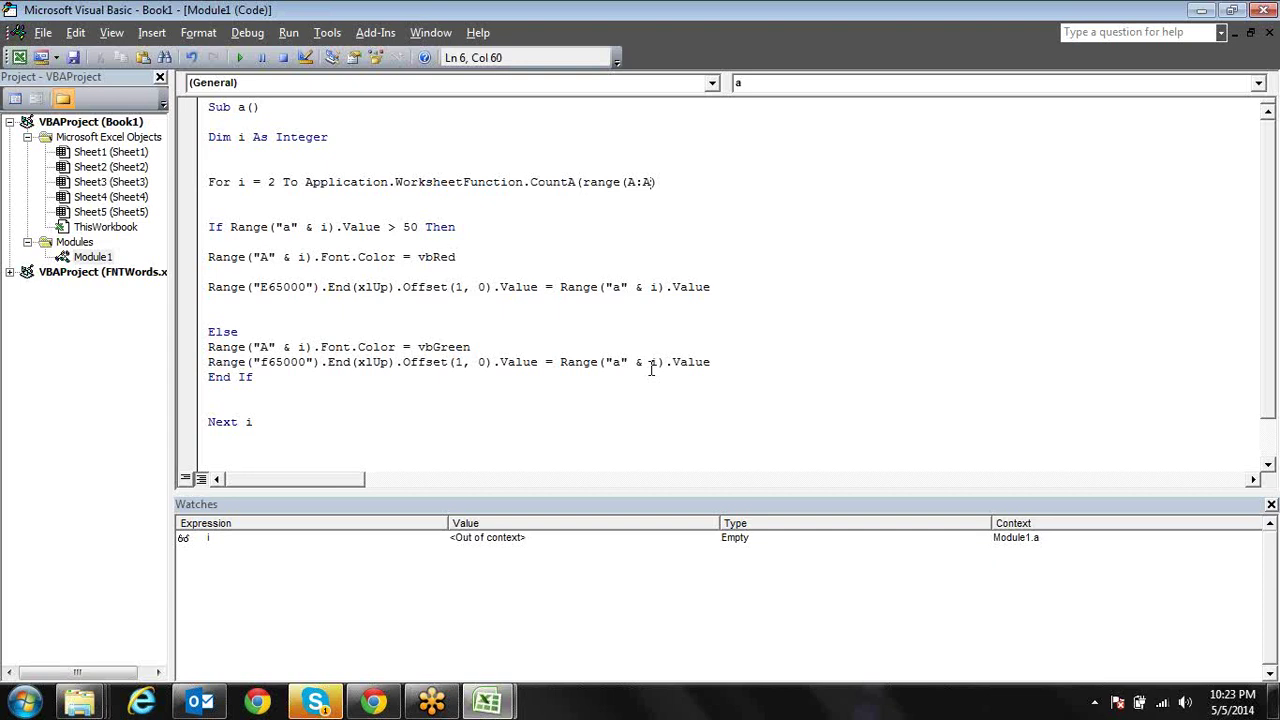
pyautogui.write(')')
pyautogui.write('"')
pyautogui.press('Left')
pyautogui.press('Left')
pyautogui.press('Left')
pyautogui.write('"')
pyautogui.press('Down')
# Run the macro, check the results in columns E and F, and return to the code
pyautogui.click(241, 60)
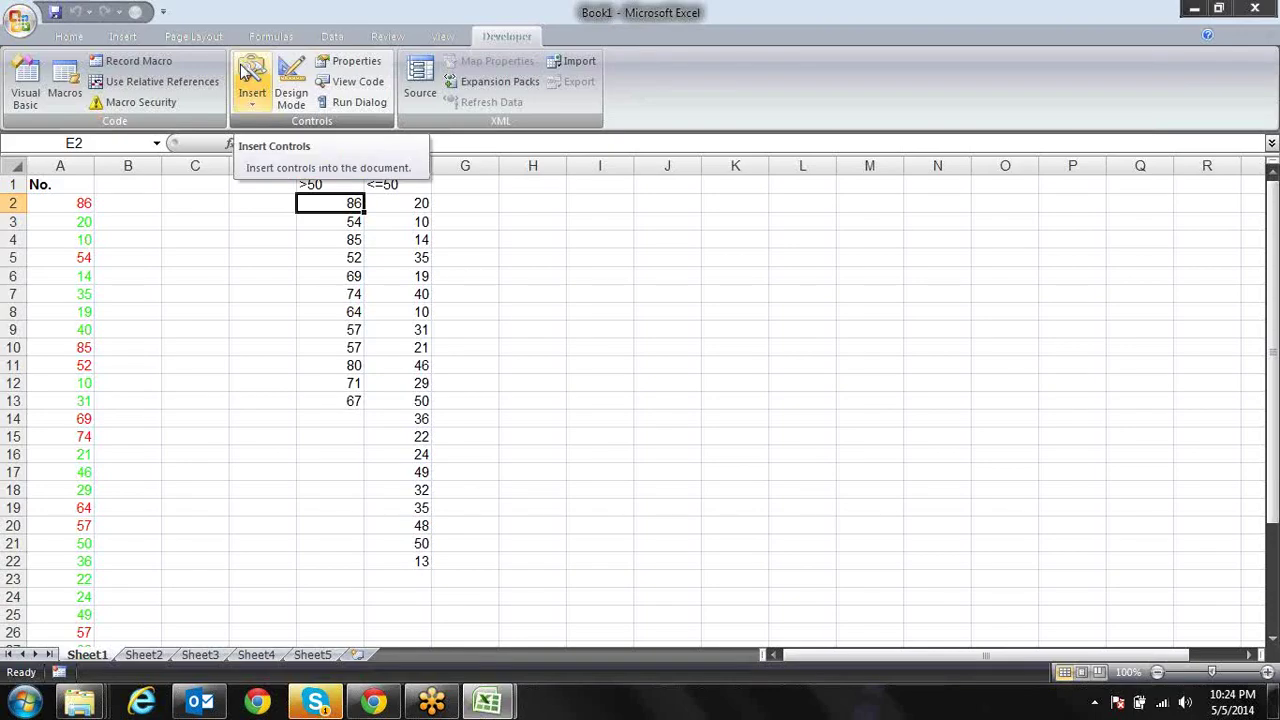
pyautogui.click(357, 402)
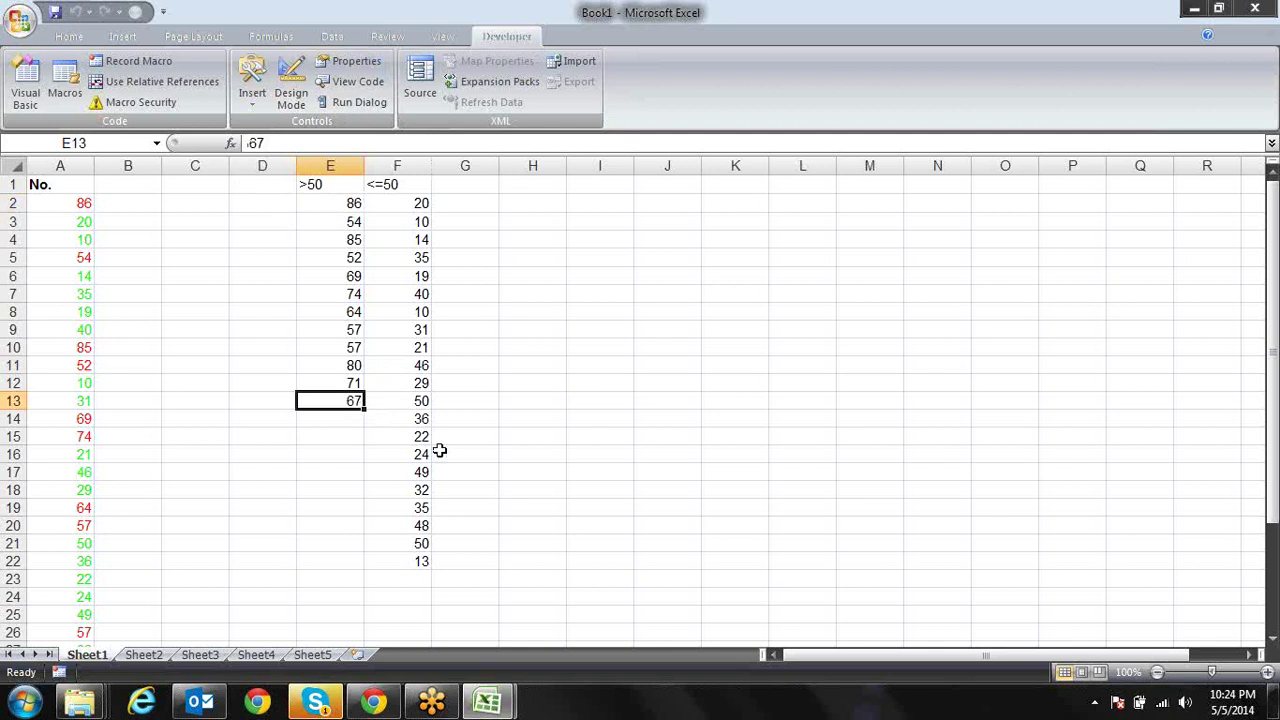
pyautogui.hotkey('alt', 'F11')
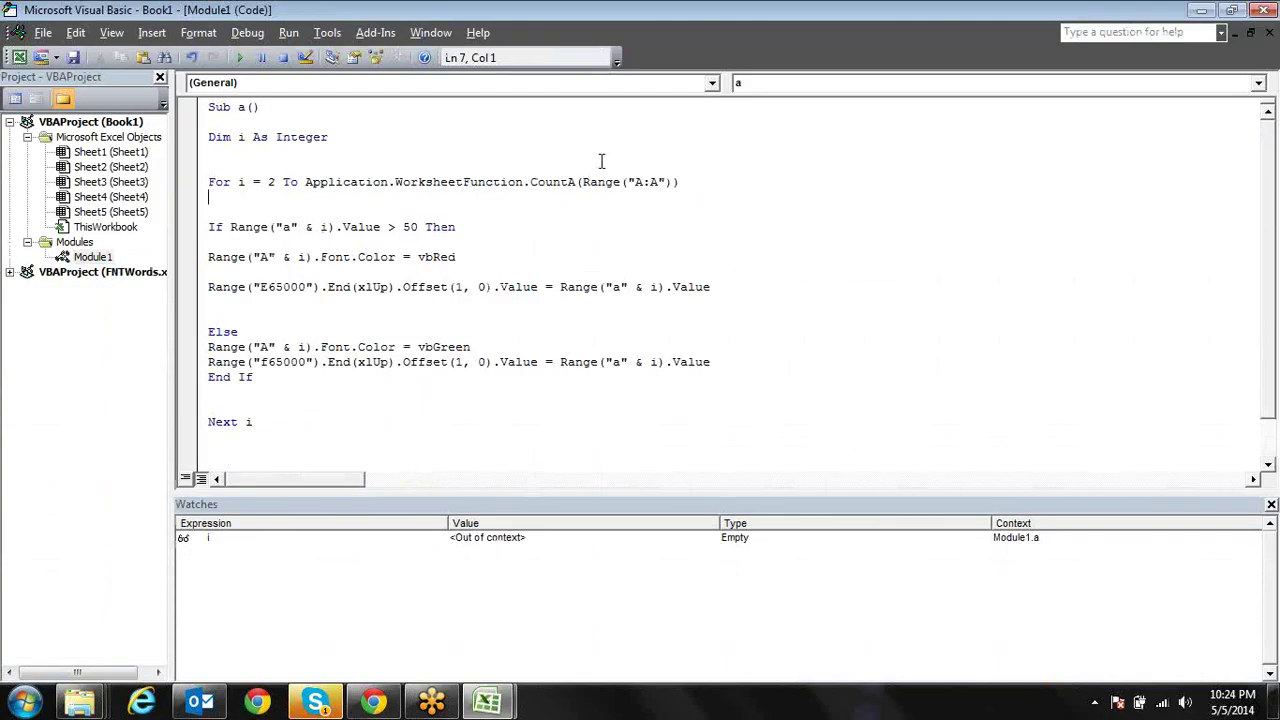
pyautogui.click(575, 181)
pyautogui.hotkey('alt', 'Tab')
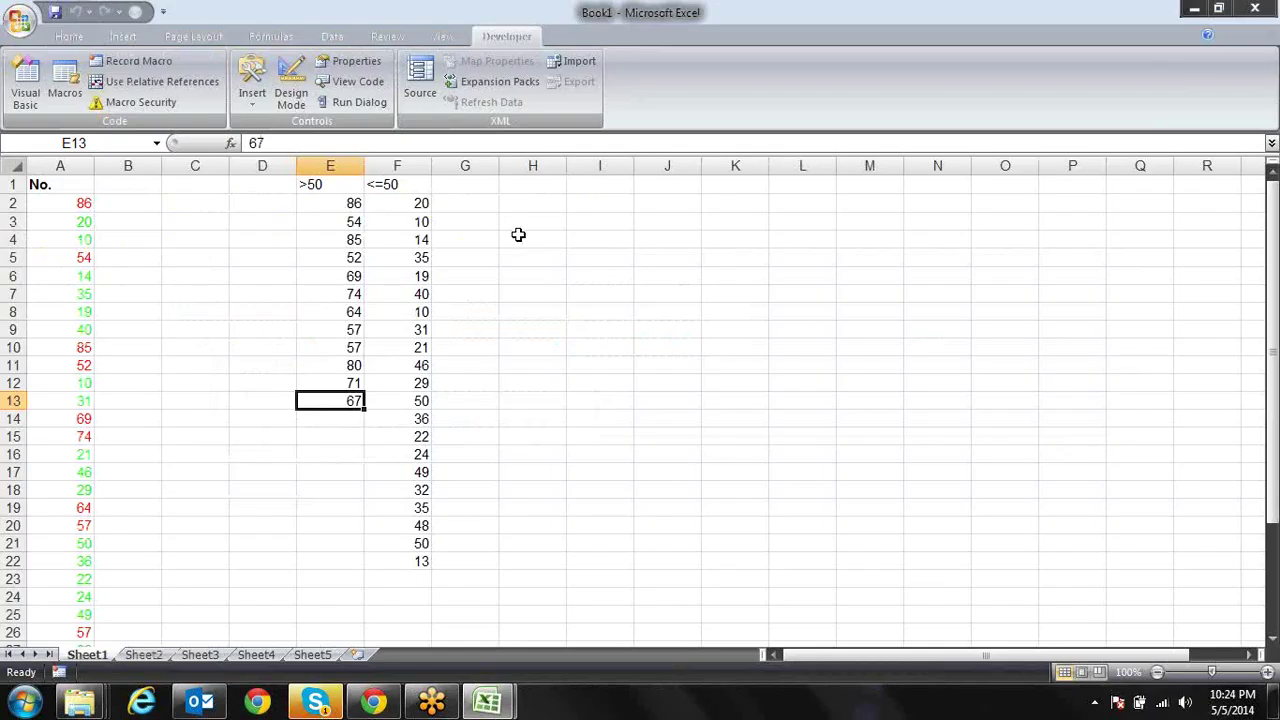
pyautogui.click(518, 236)
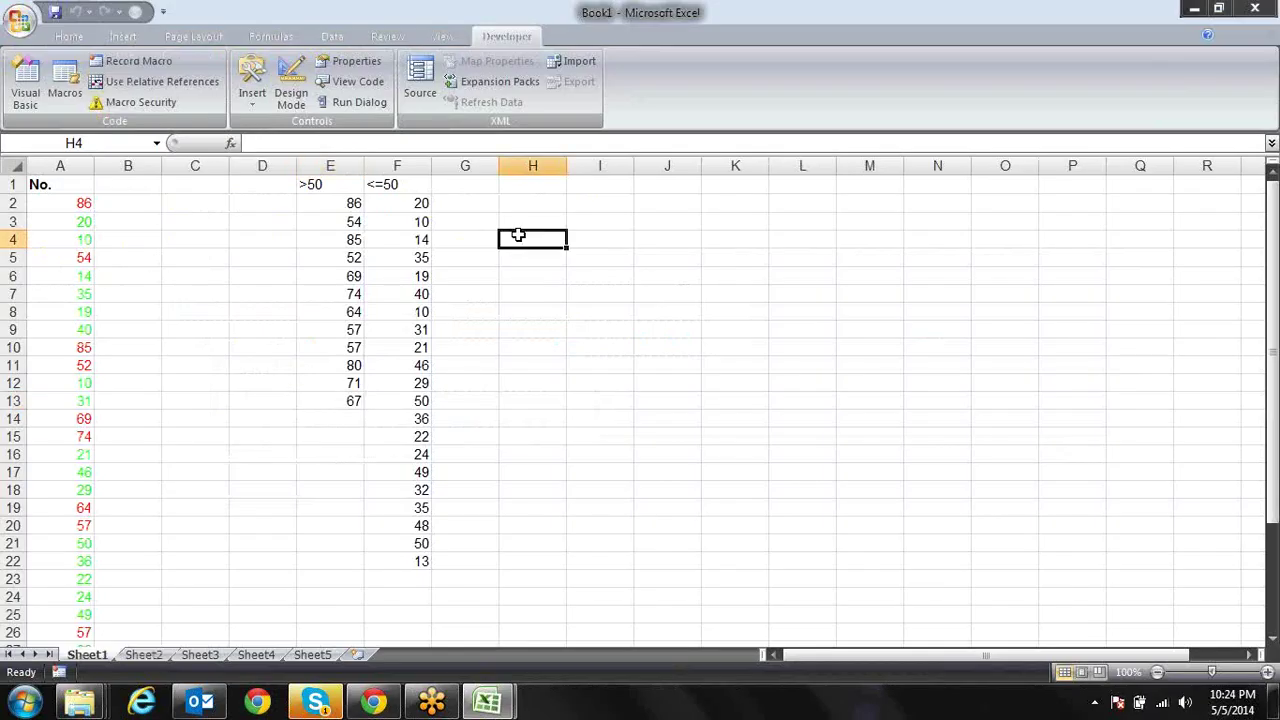
pyautogui.press('Right')
pyautogui.press('Left')
pyautogui.hotkey('alt', 'F11')
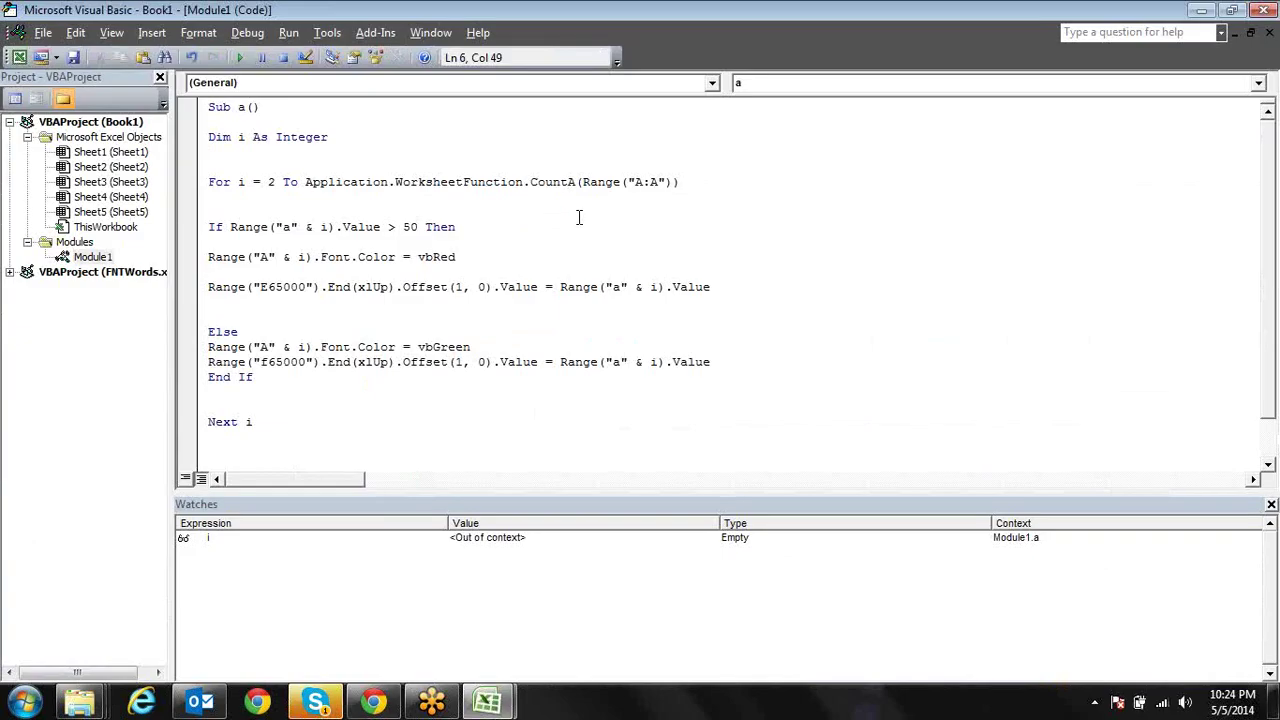
# Highlight the Range("A:A") argument of CountA on the For line to explain it, then deselect it
pyautogui.click(550, 210)
pyautogui.click(539, 199)
pyautogui.moveTo(582, 185); pyautogui.dragTo(674, 183)
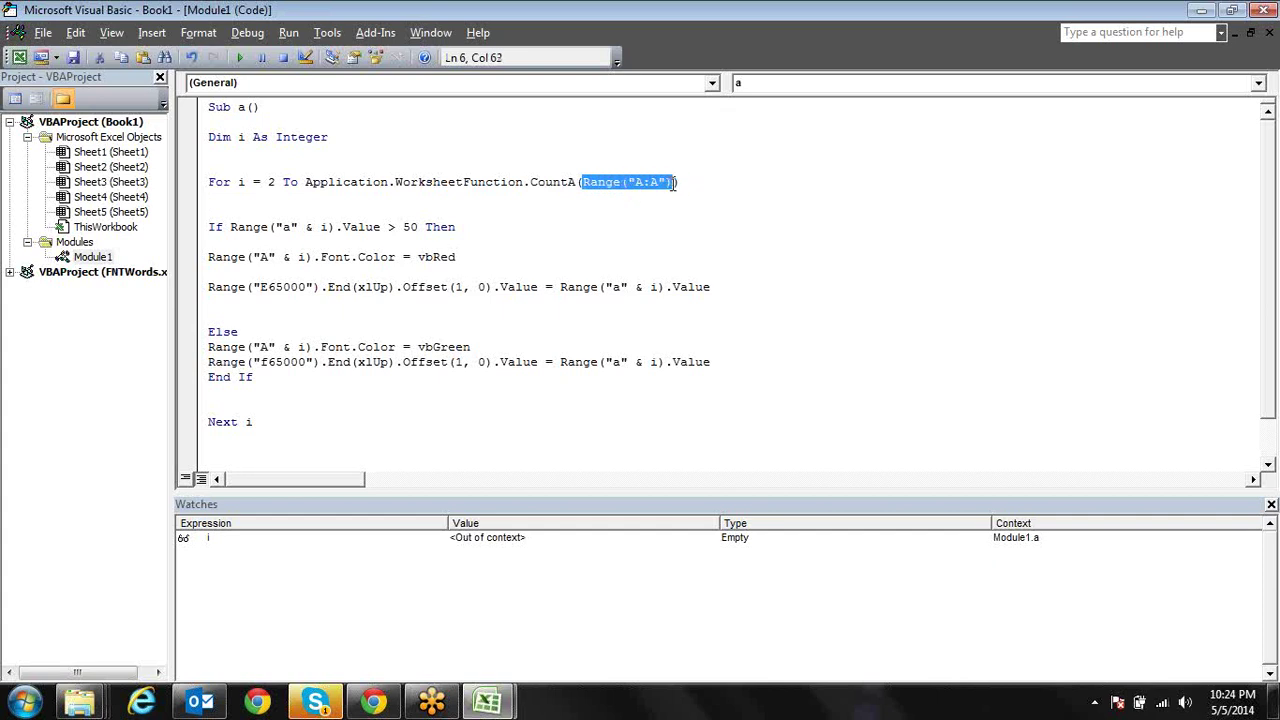
pyautogui.click(740, 215)
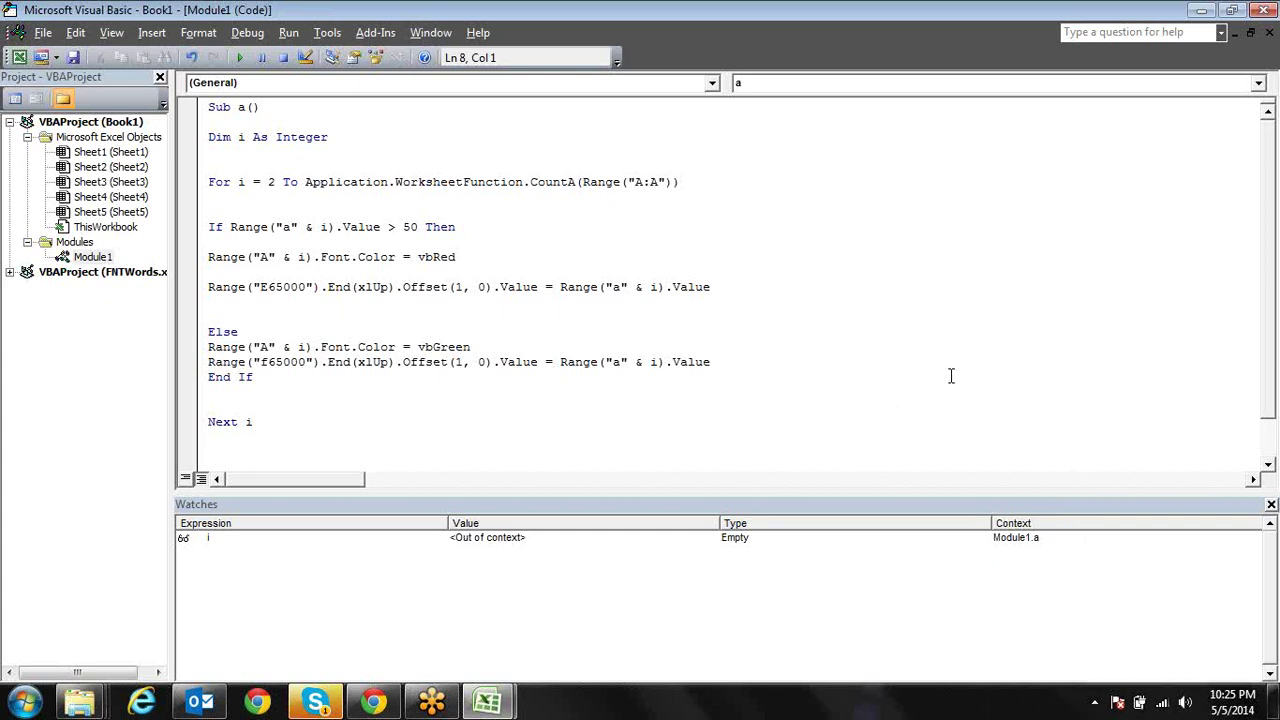
pyautogui.click(922, 348)
# Select cell E2 on the worksheet, then switch to the browser's IPT Online Courses page
pyautogui.hotkey('alt', 'F11')
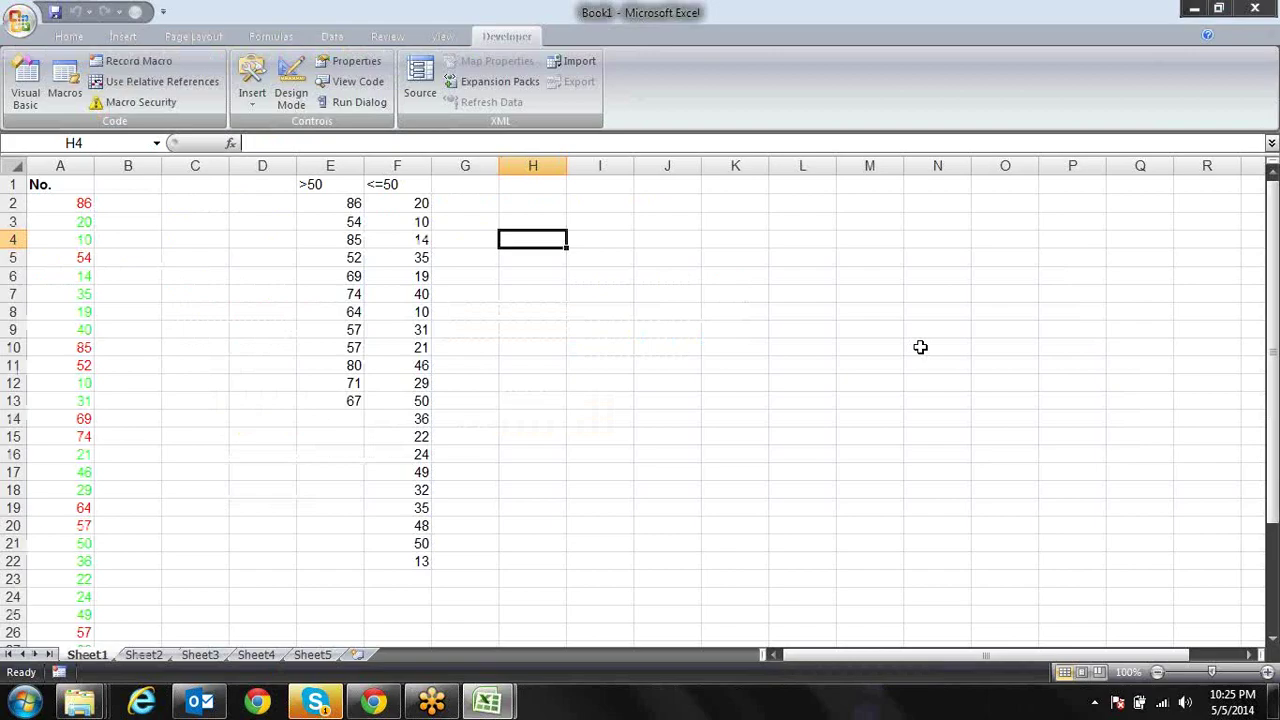
pyautogui.press('Left')
pyautogui.press('Left')
pyautogui.press('Left')
pyautogui.press('Up')
pyautogui.press('Up')
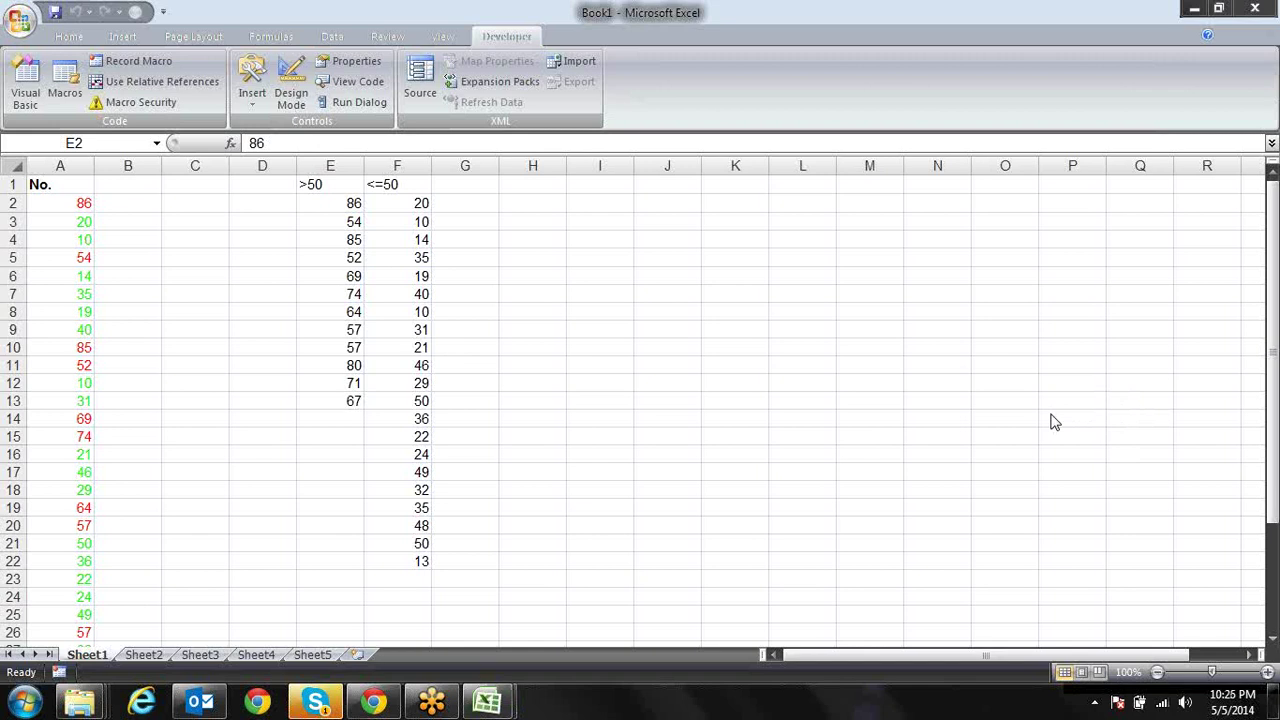
pyautogui.click(373, 701)
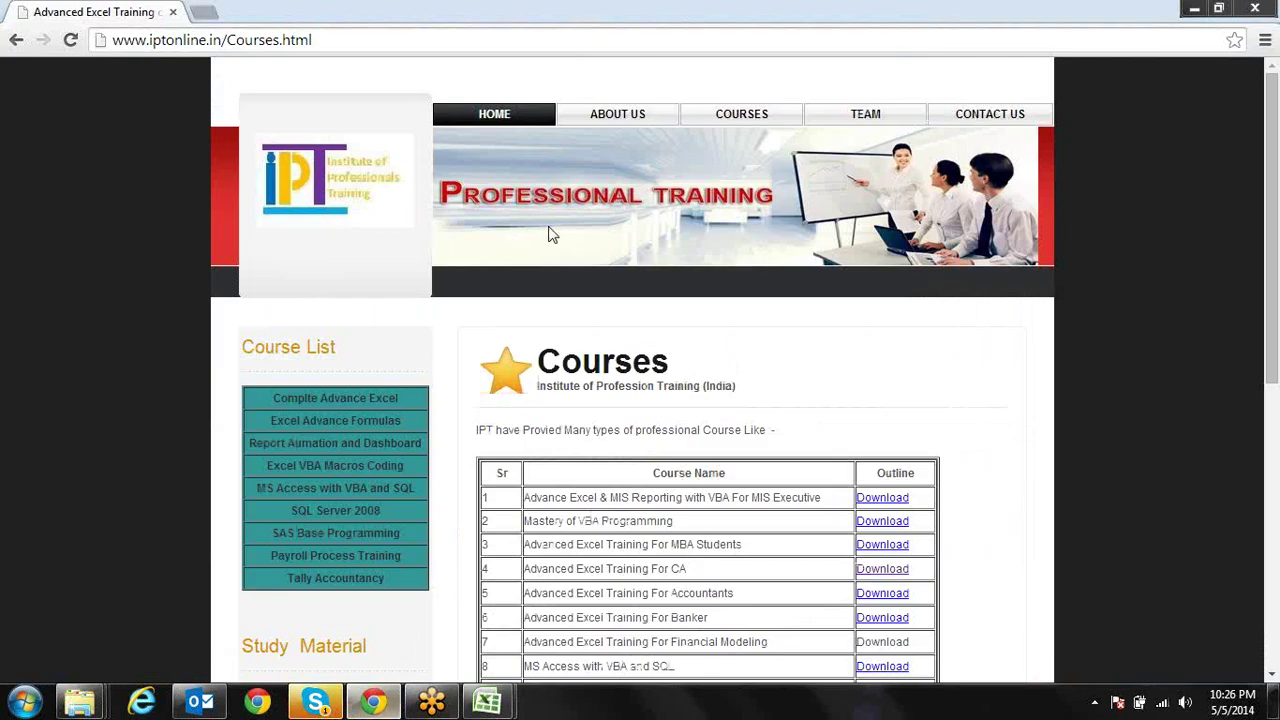
# Go to youtube.com by entering 'yo' in the address bar
pyautogui.click(468, 39)
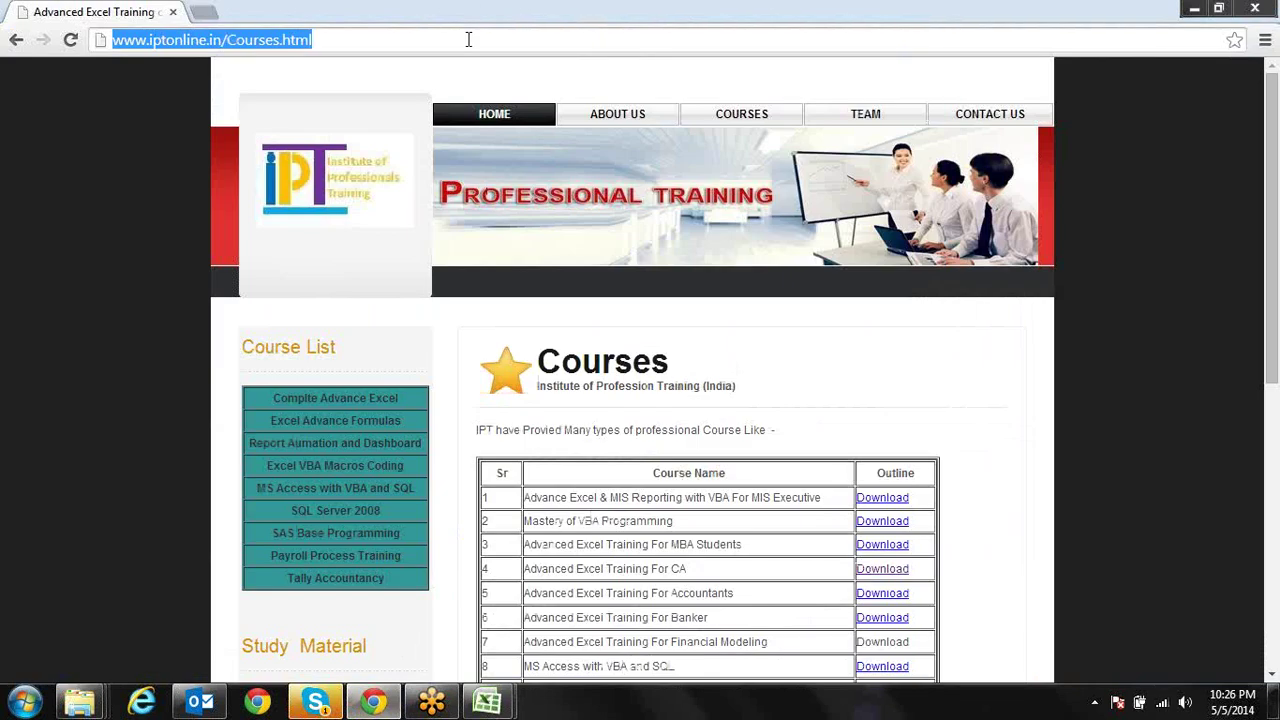
pyautogui.write('yo')
pyautogui.press('Return')
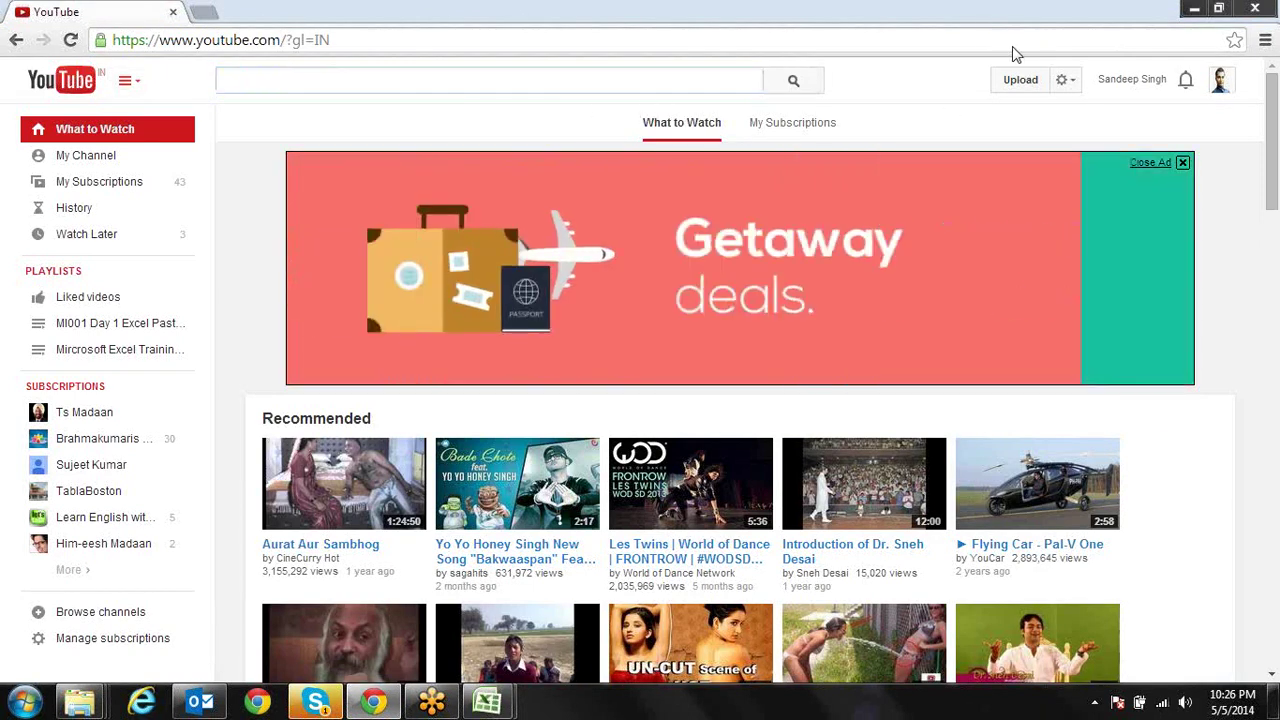
# Open Video Manager from the settings gear and scroll through the 92 uploaded videos
pyautogui.click(1066, 80)
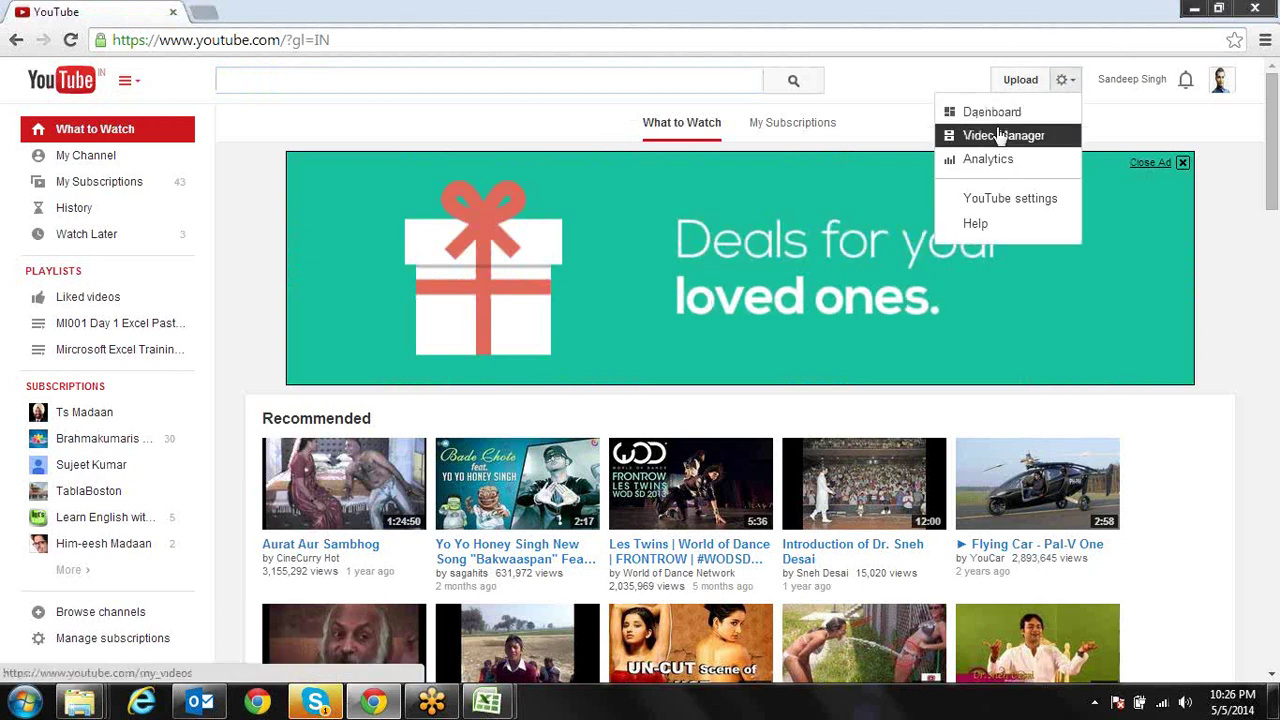
pyautogui.click(1010, 139)
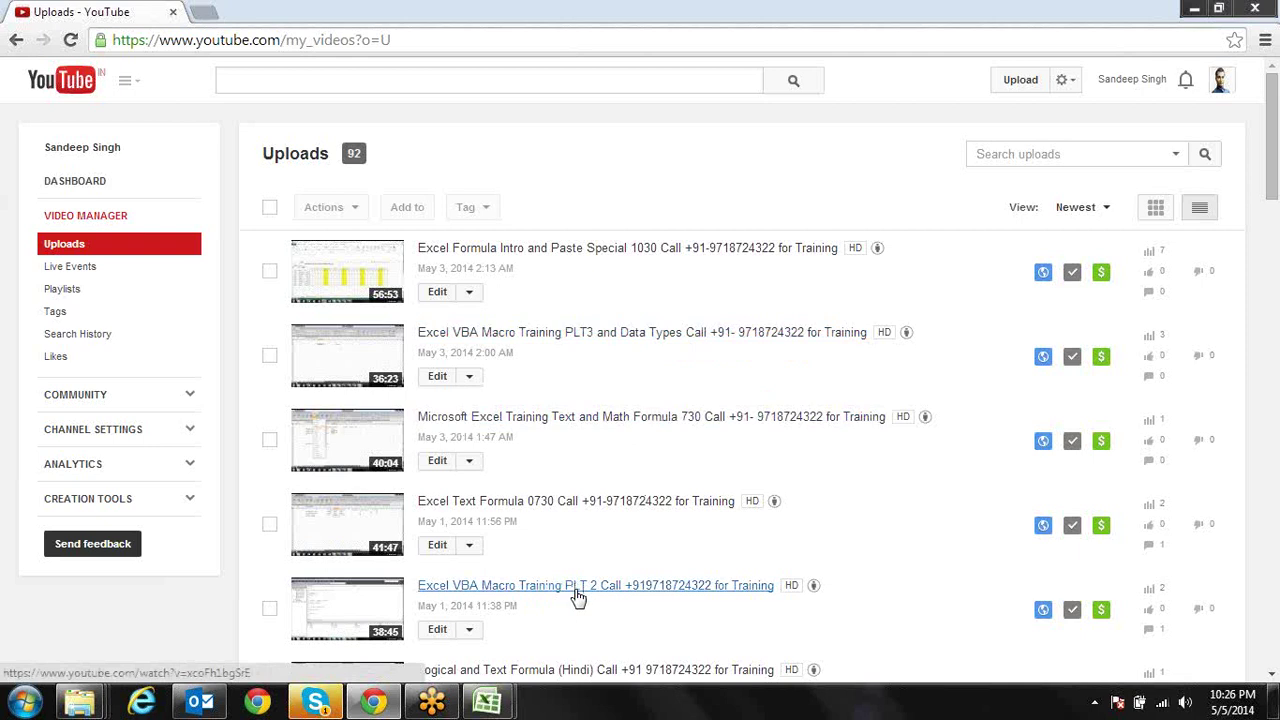
pyautogui.scroll(-2, 576, 597)
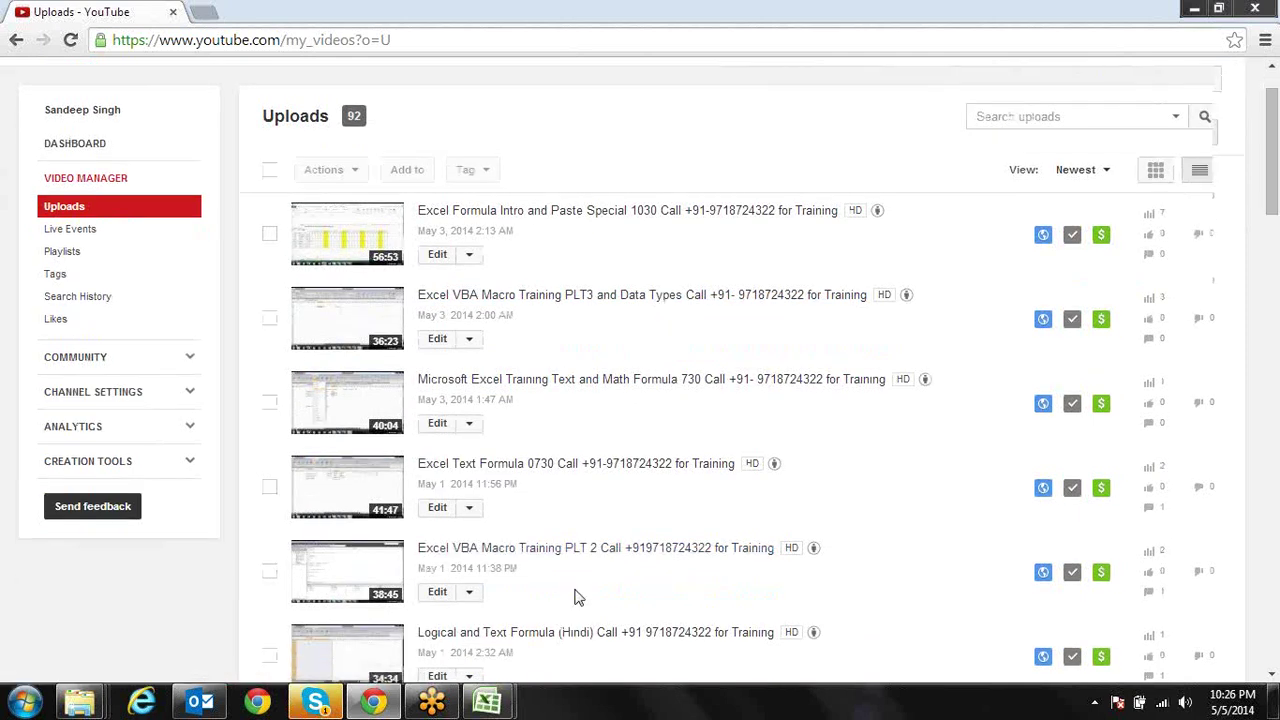
pyautogui.scroll(-1, 576, 597)
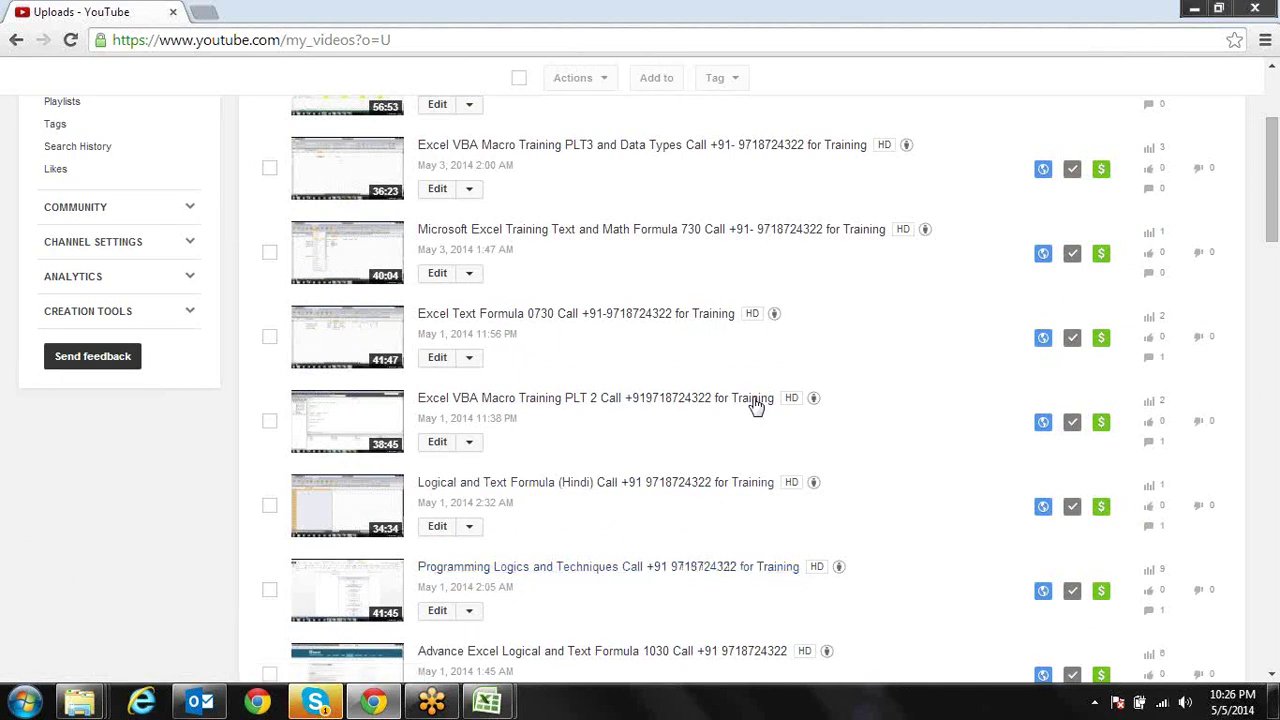
pyautogui.scroll(1, 928, 371)
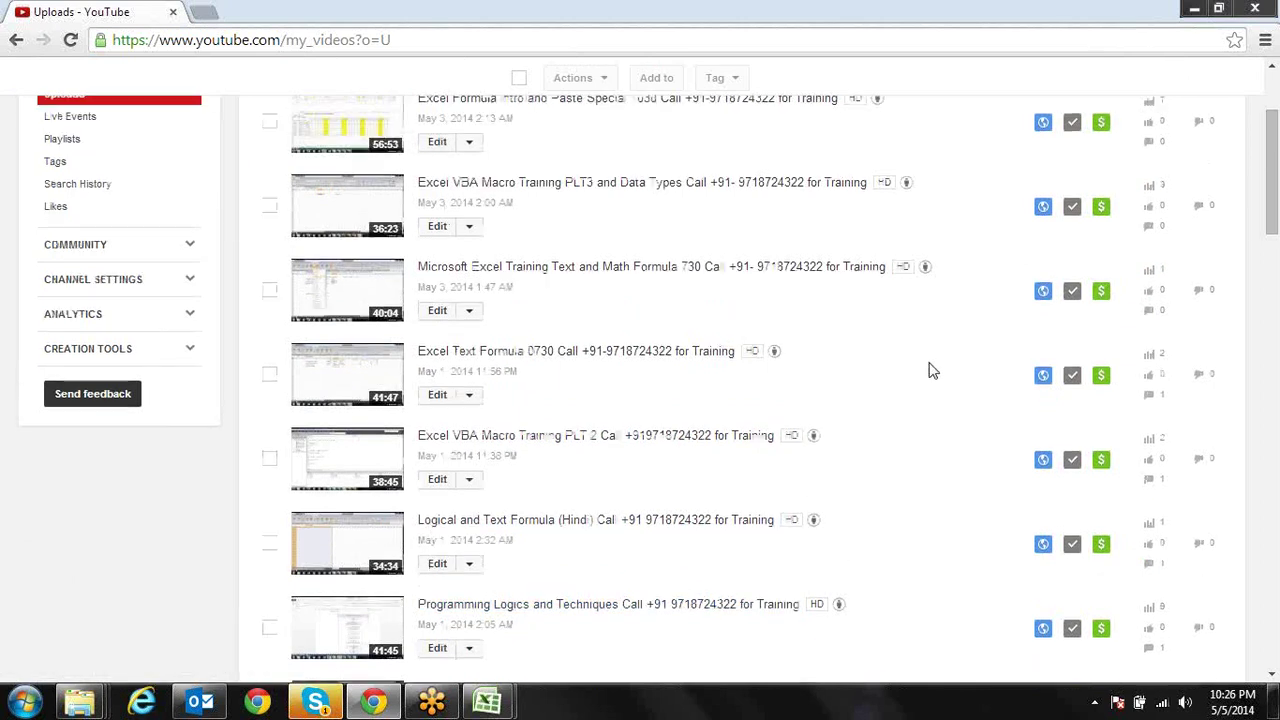
pyautogui.scroll(2, 928, 371)
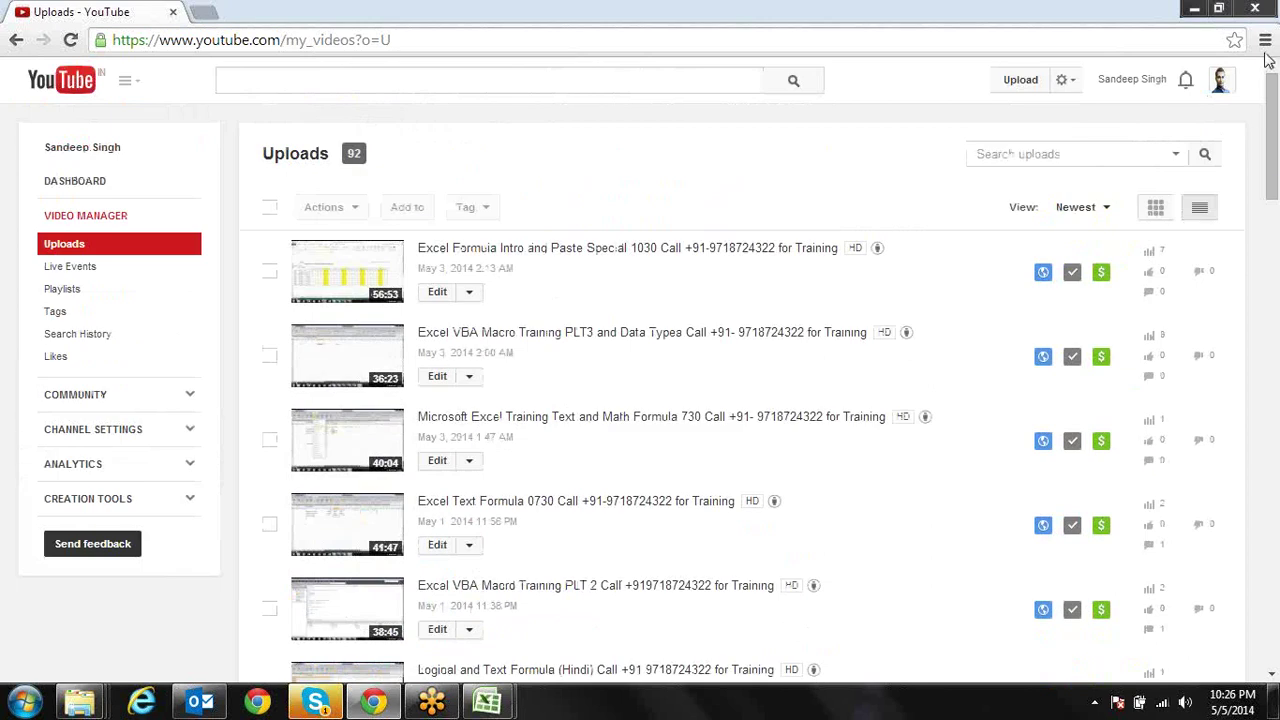